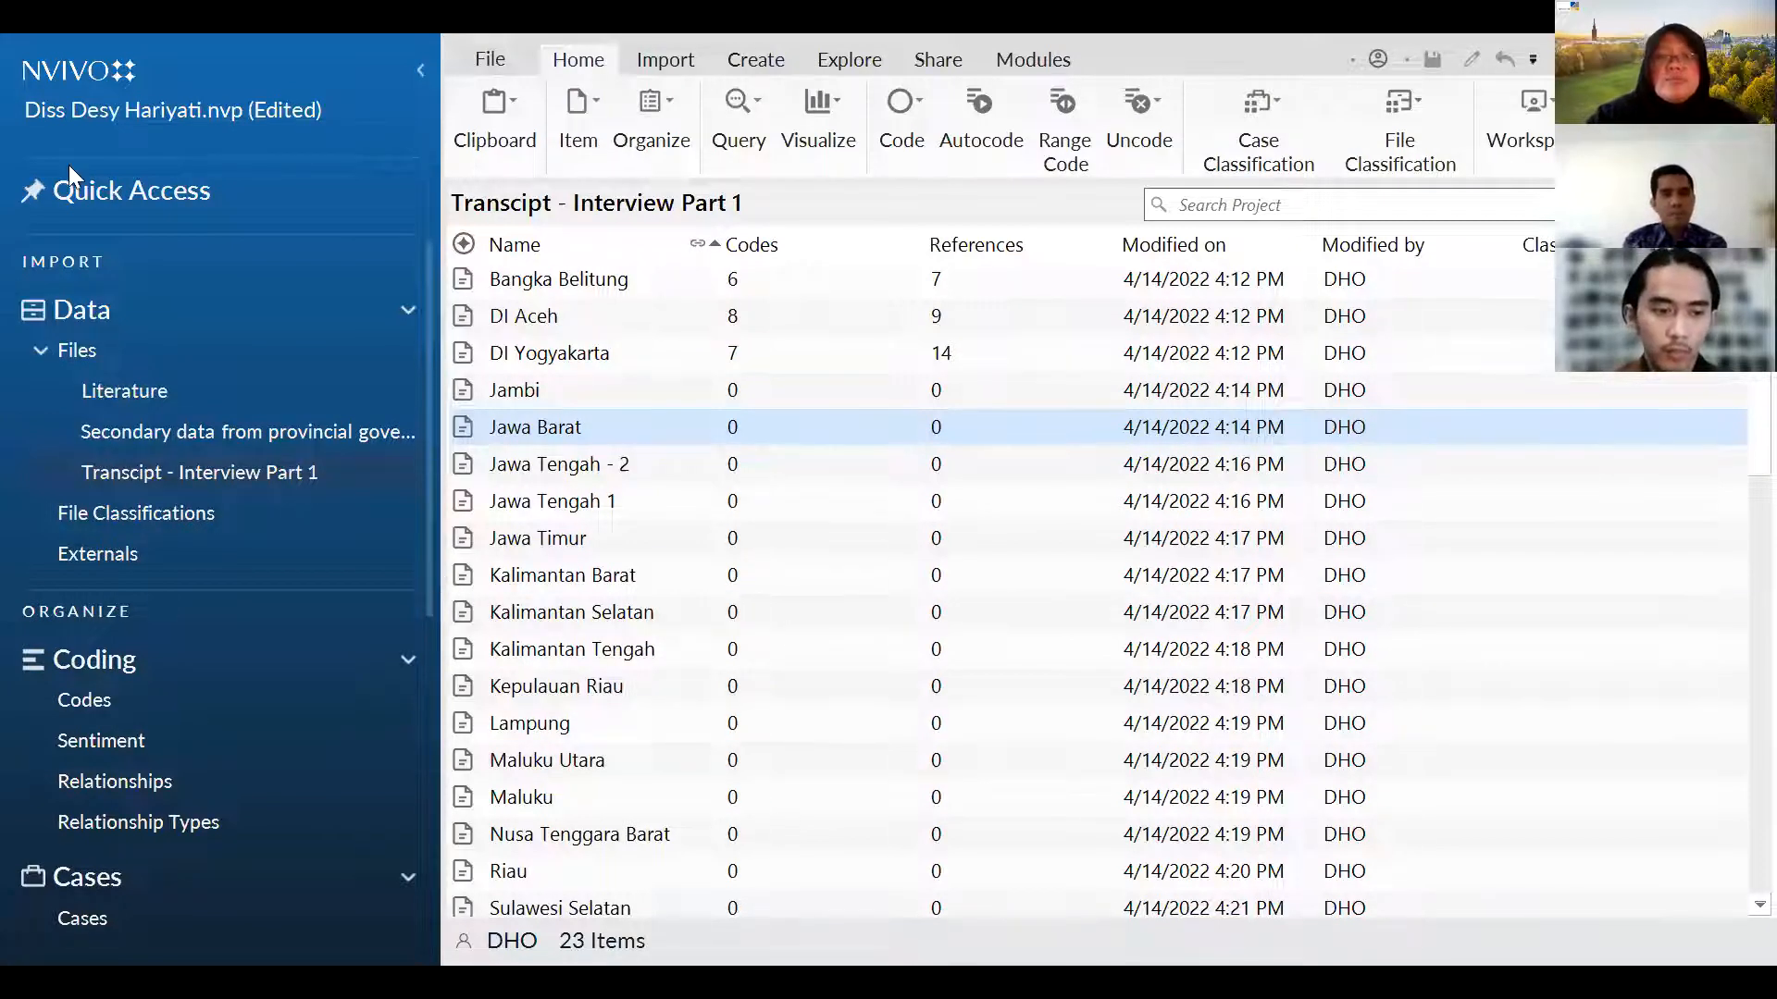
click(65, 74)
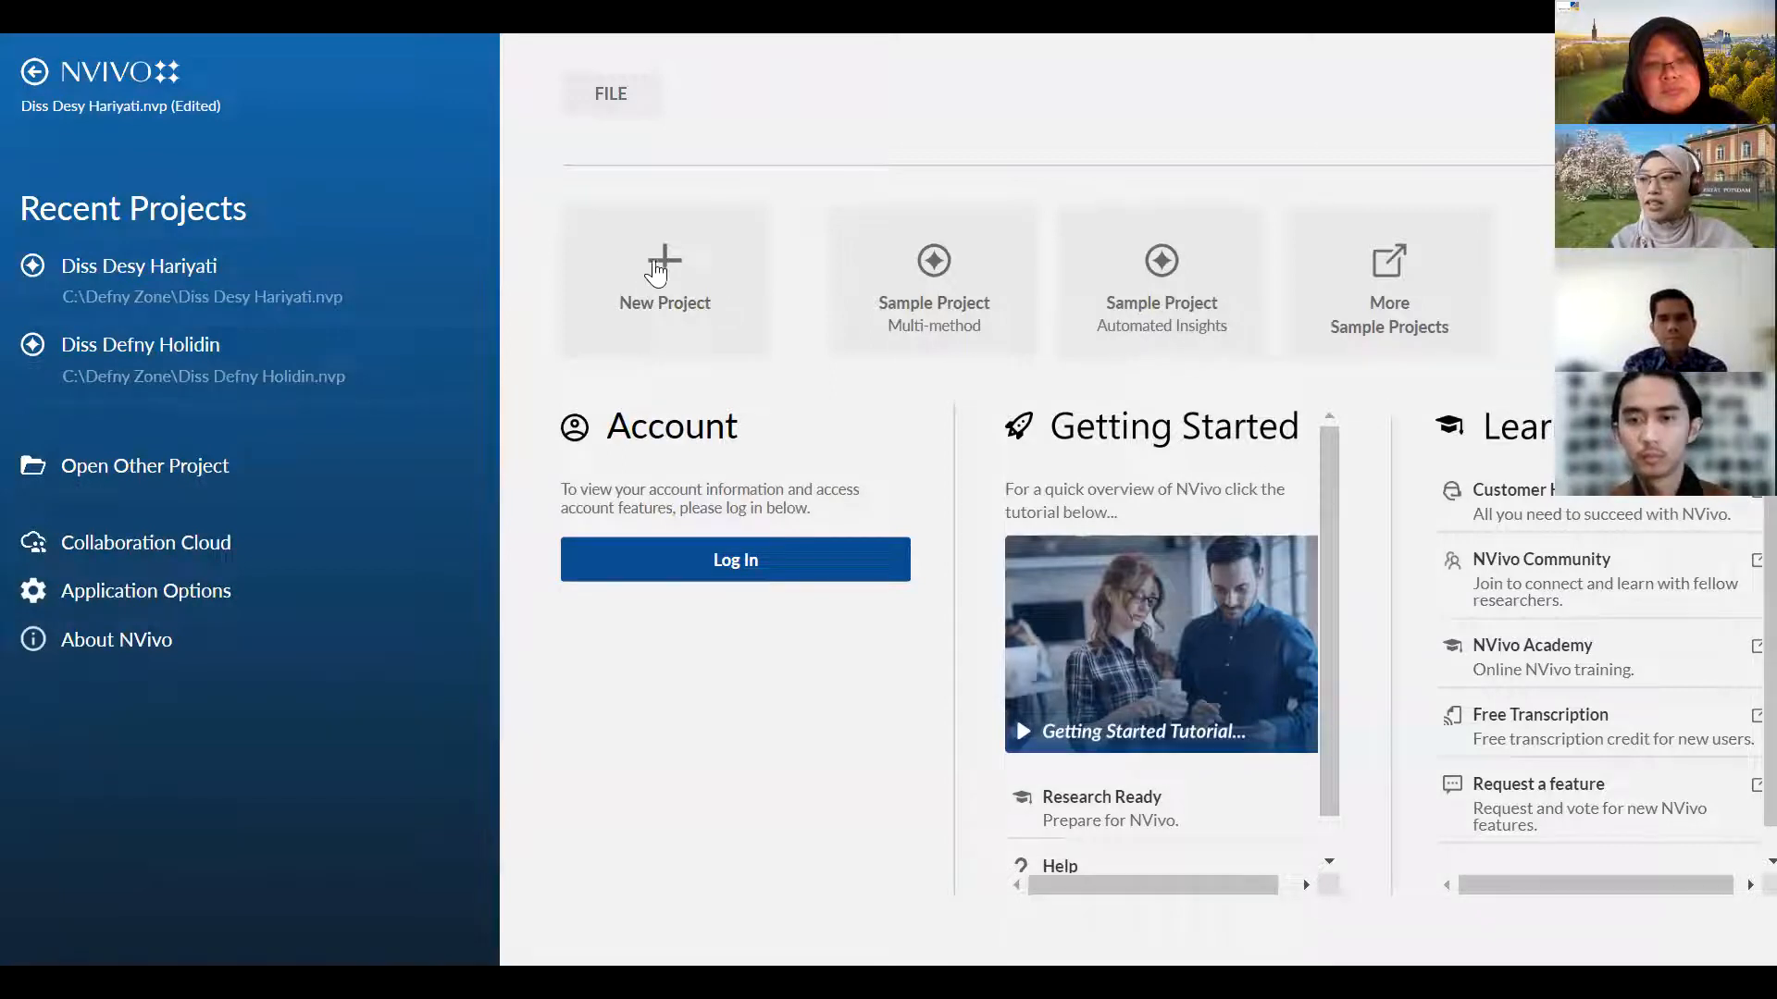
click(674, 280)
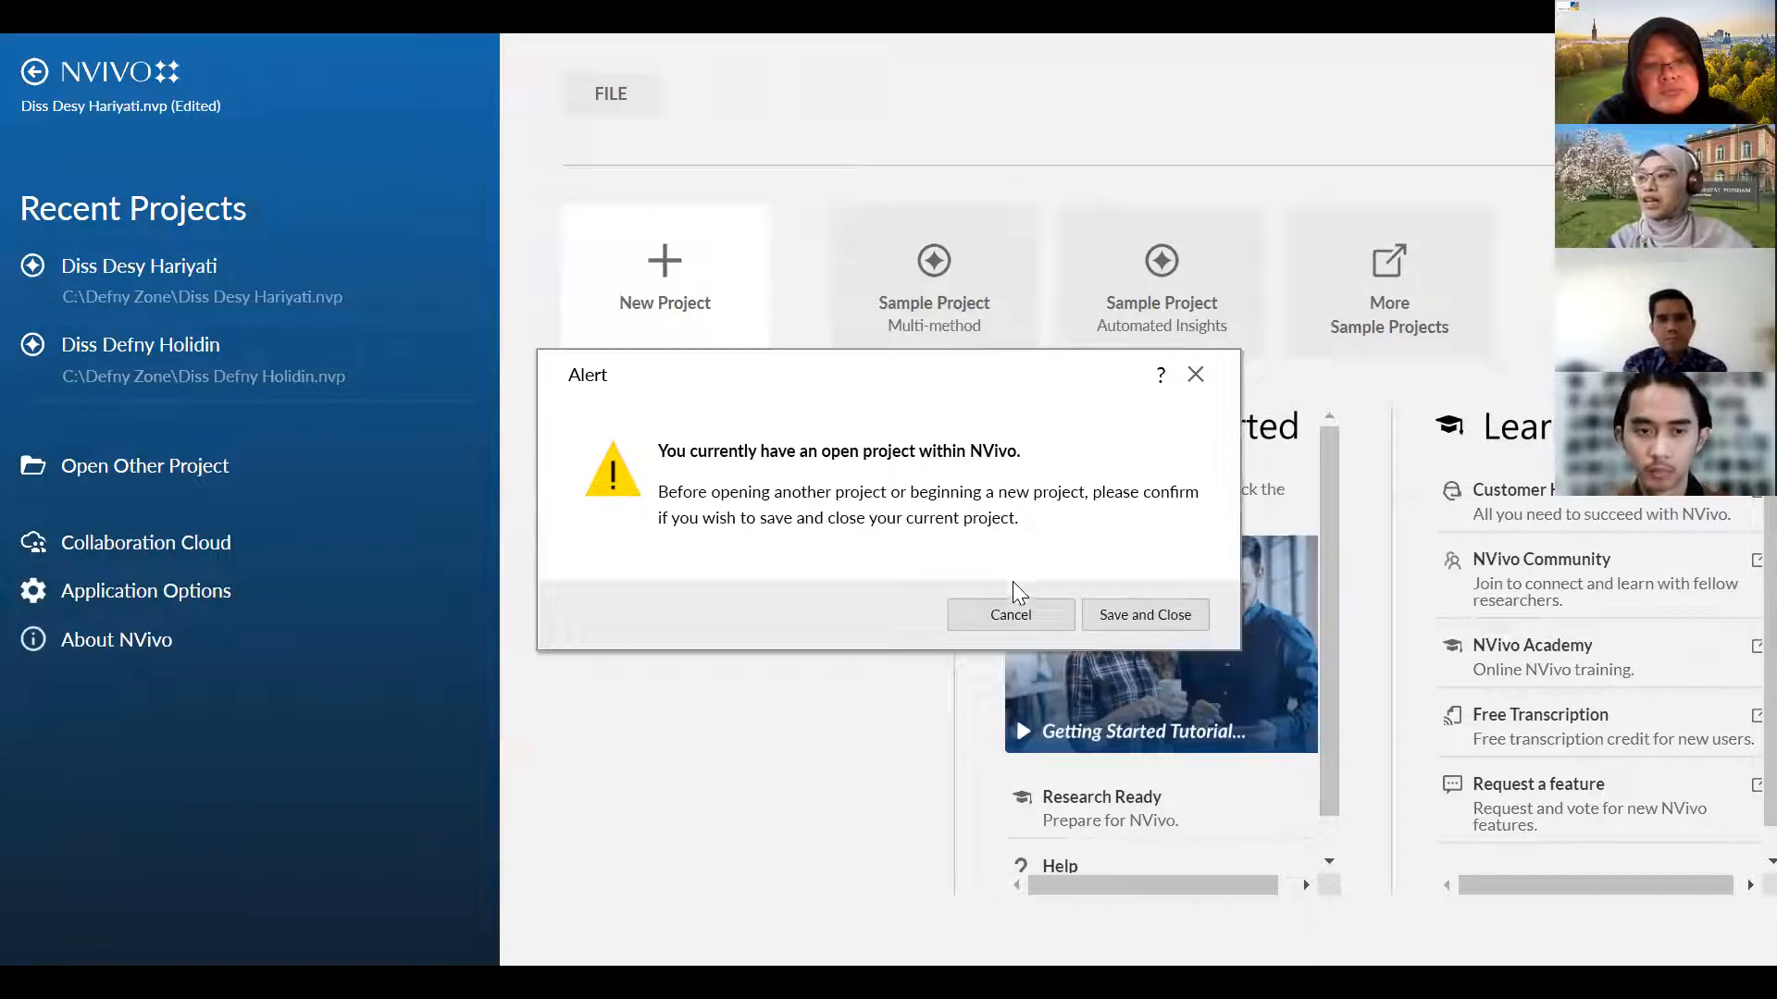
click(1011, 615)
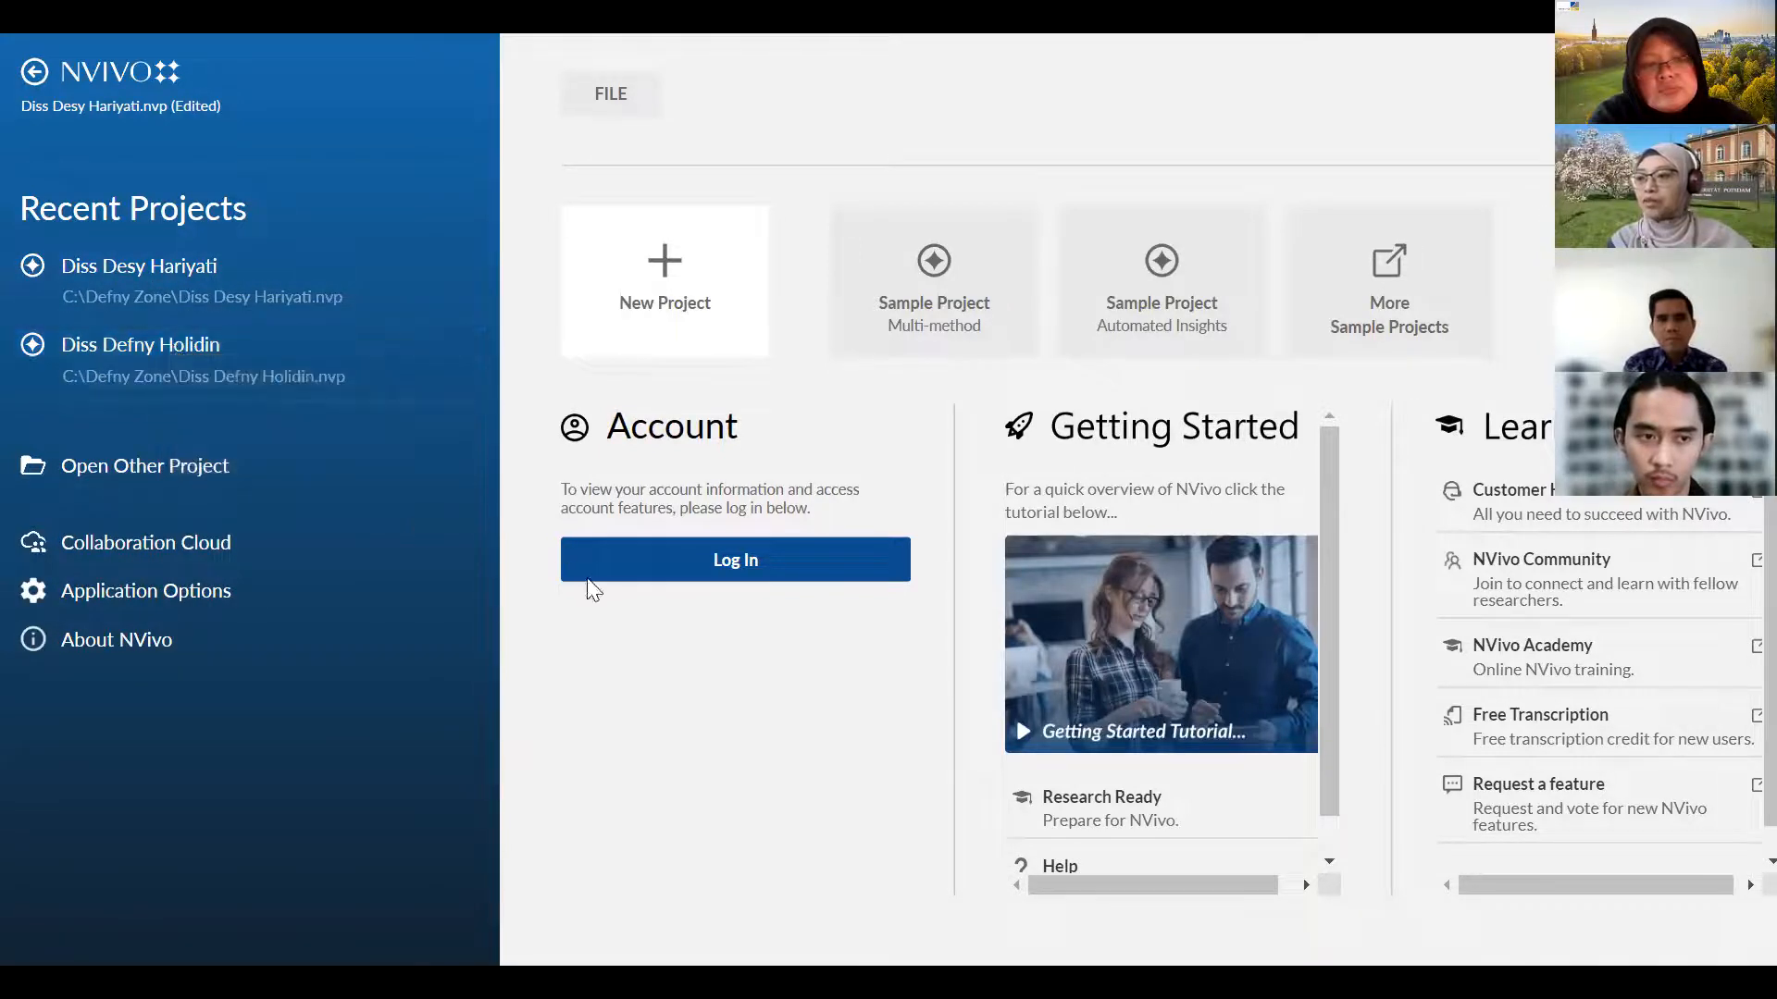
Save and close the current project, and reopen the dissertation project listed first among the recent projects.
click(153, 277)
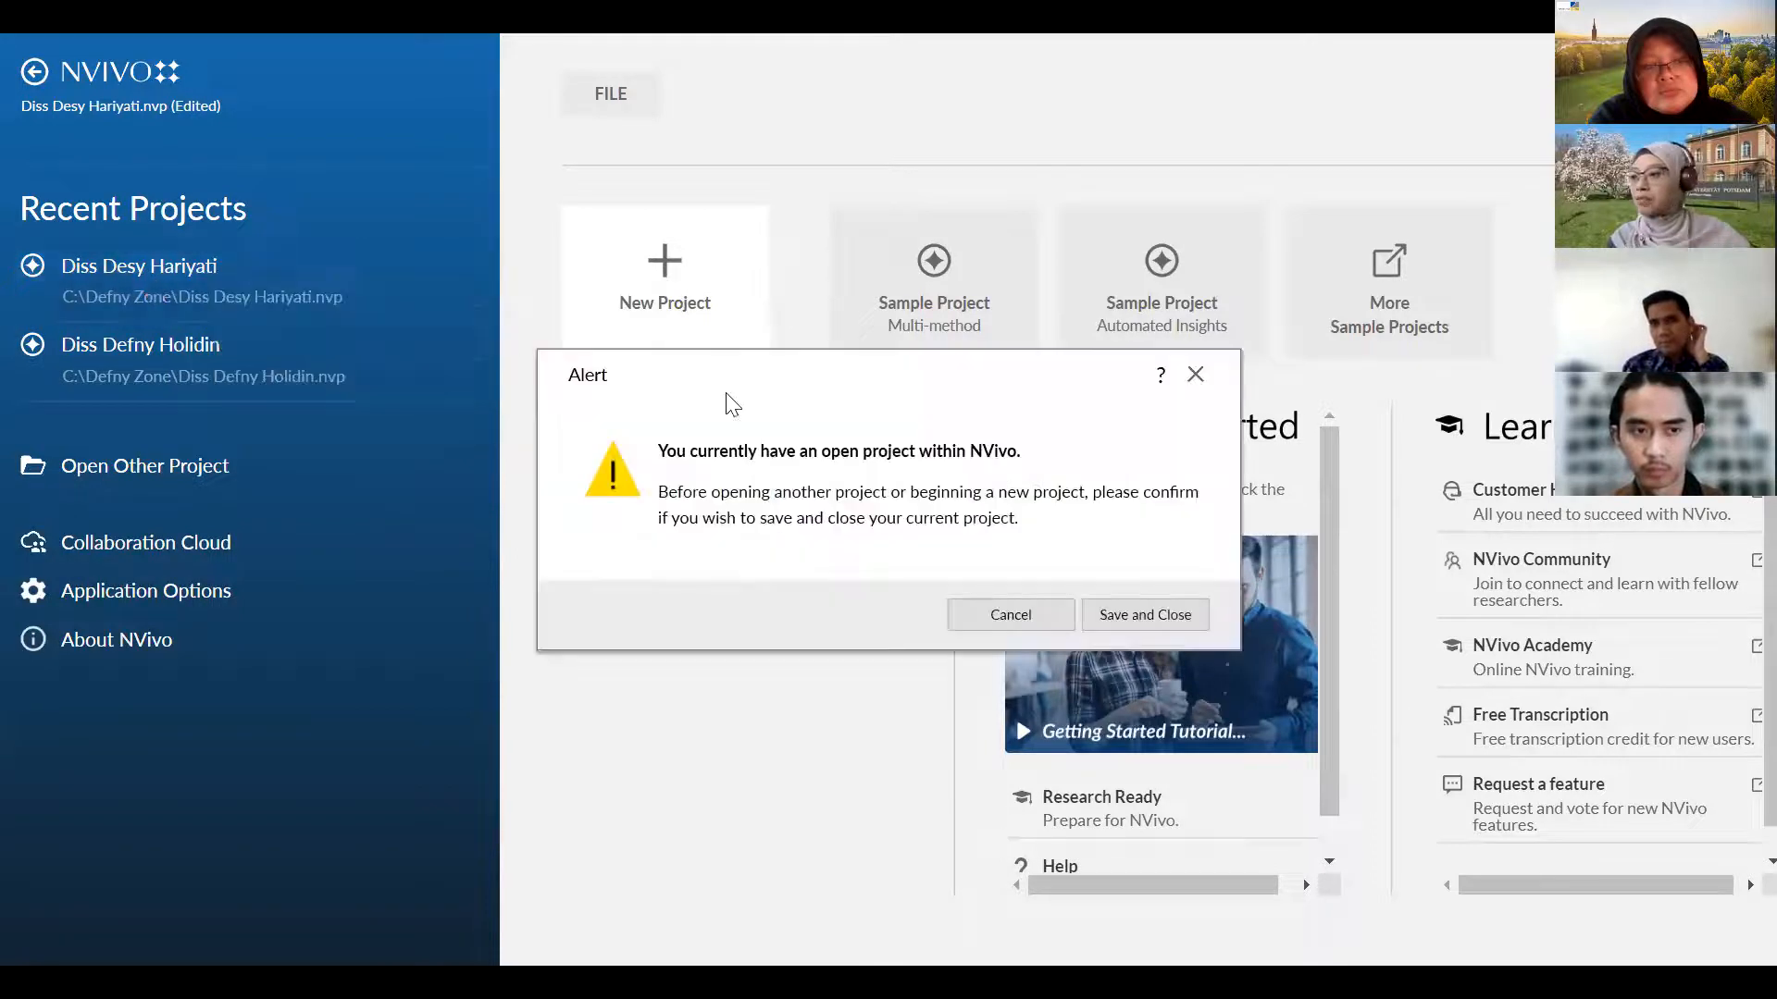
click(1016, 616)
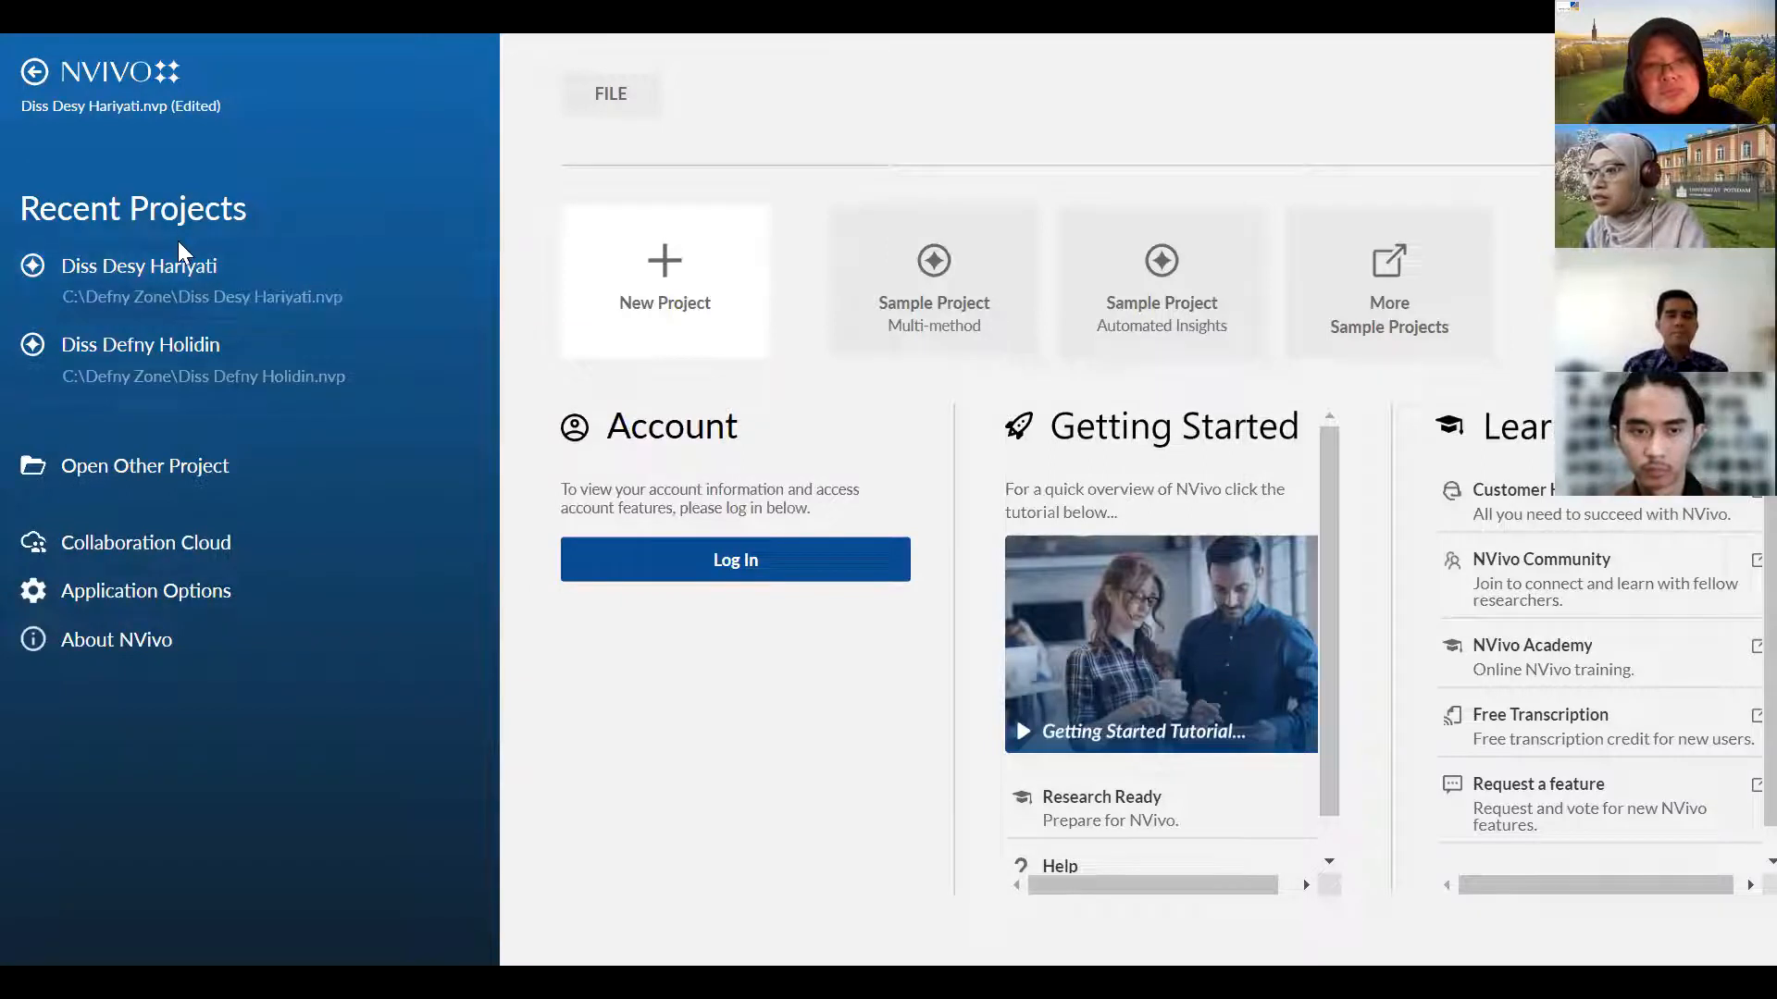
click(174, 280)
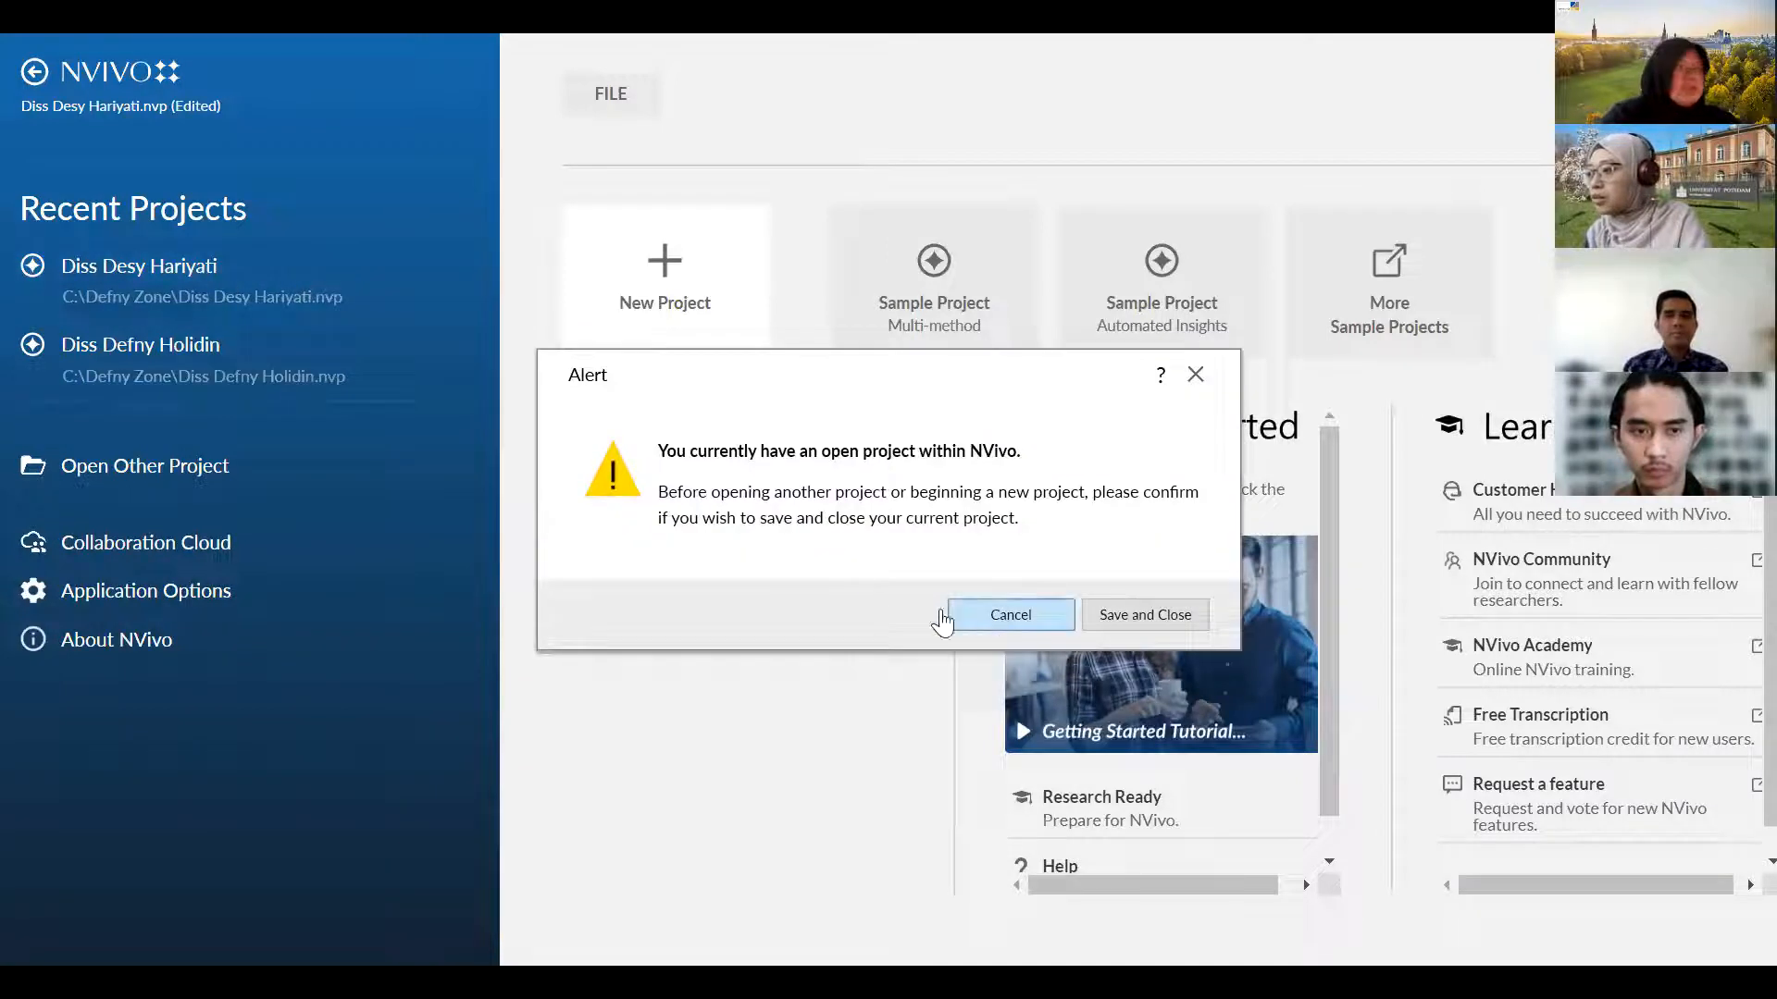
click(1016, 614)
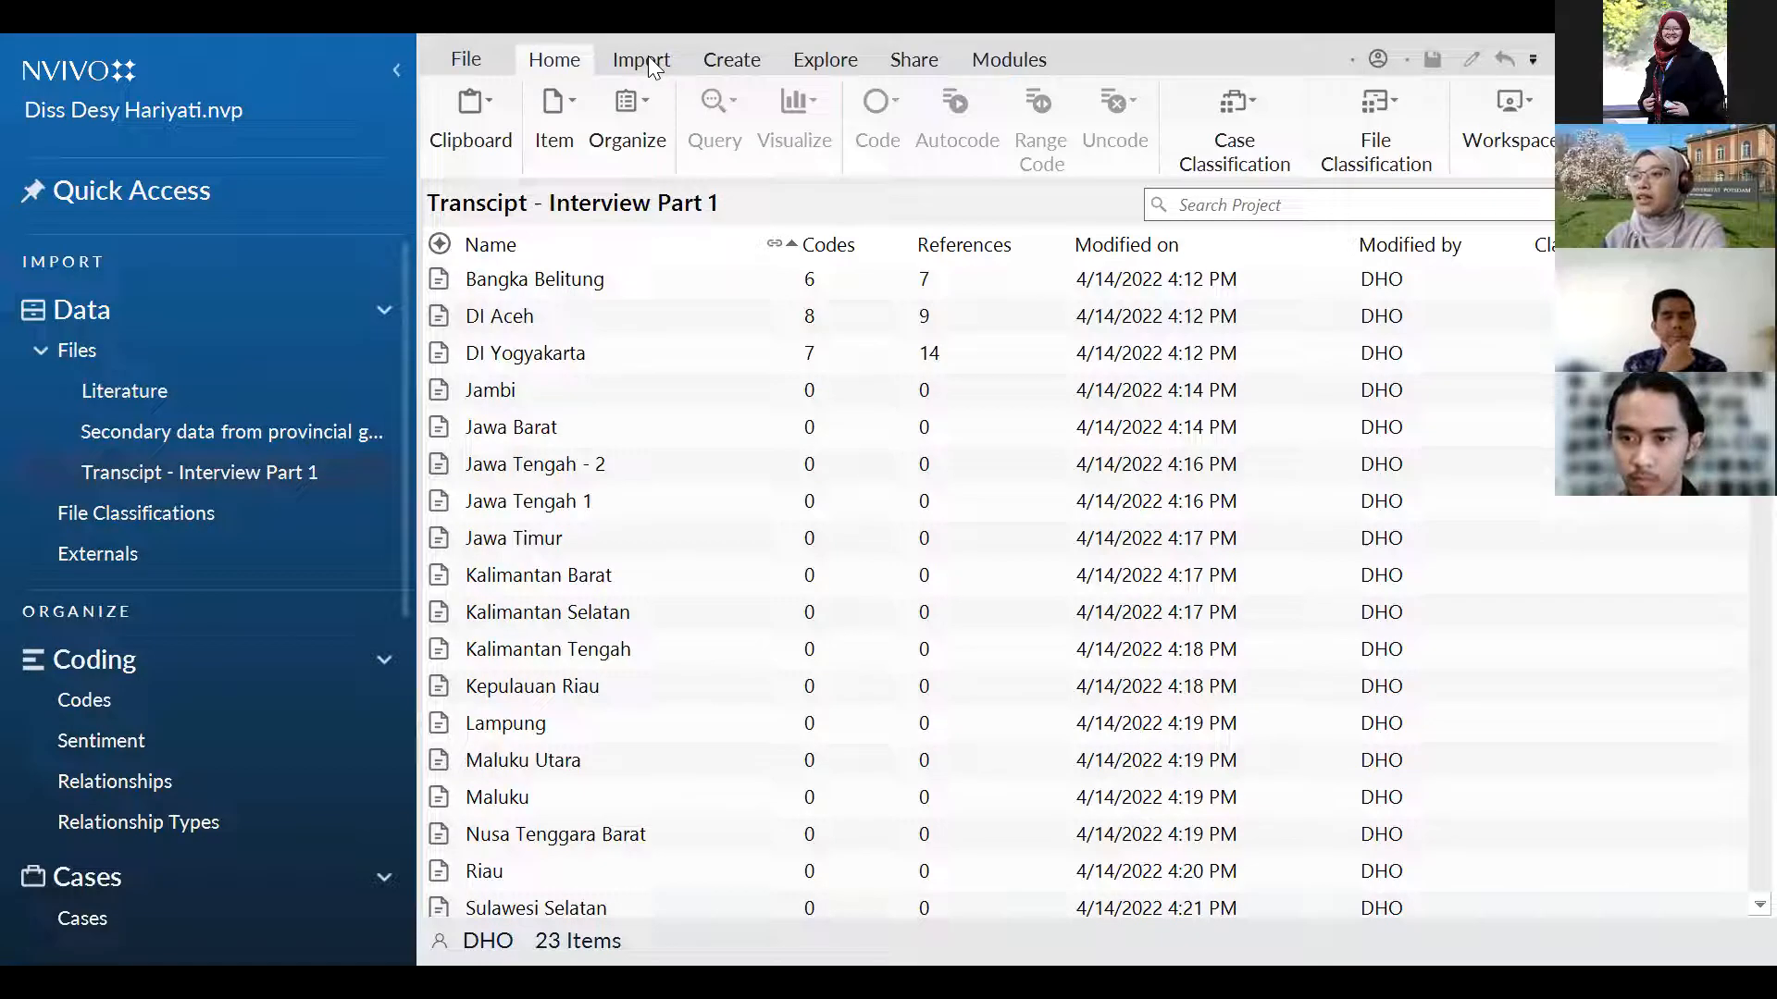
Show the subfolders under Files and view the documents in the Literature folder.
click(41, 353)
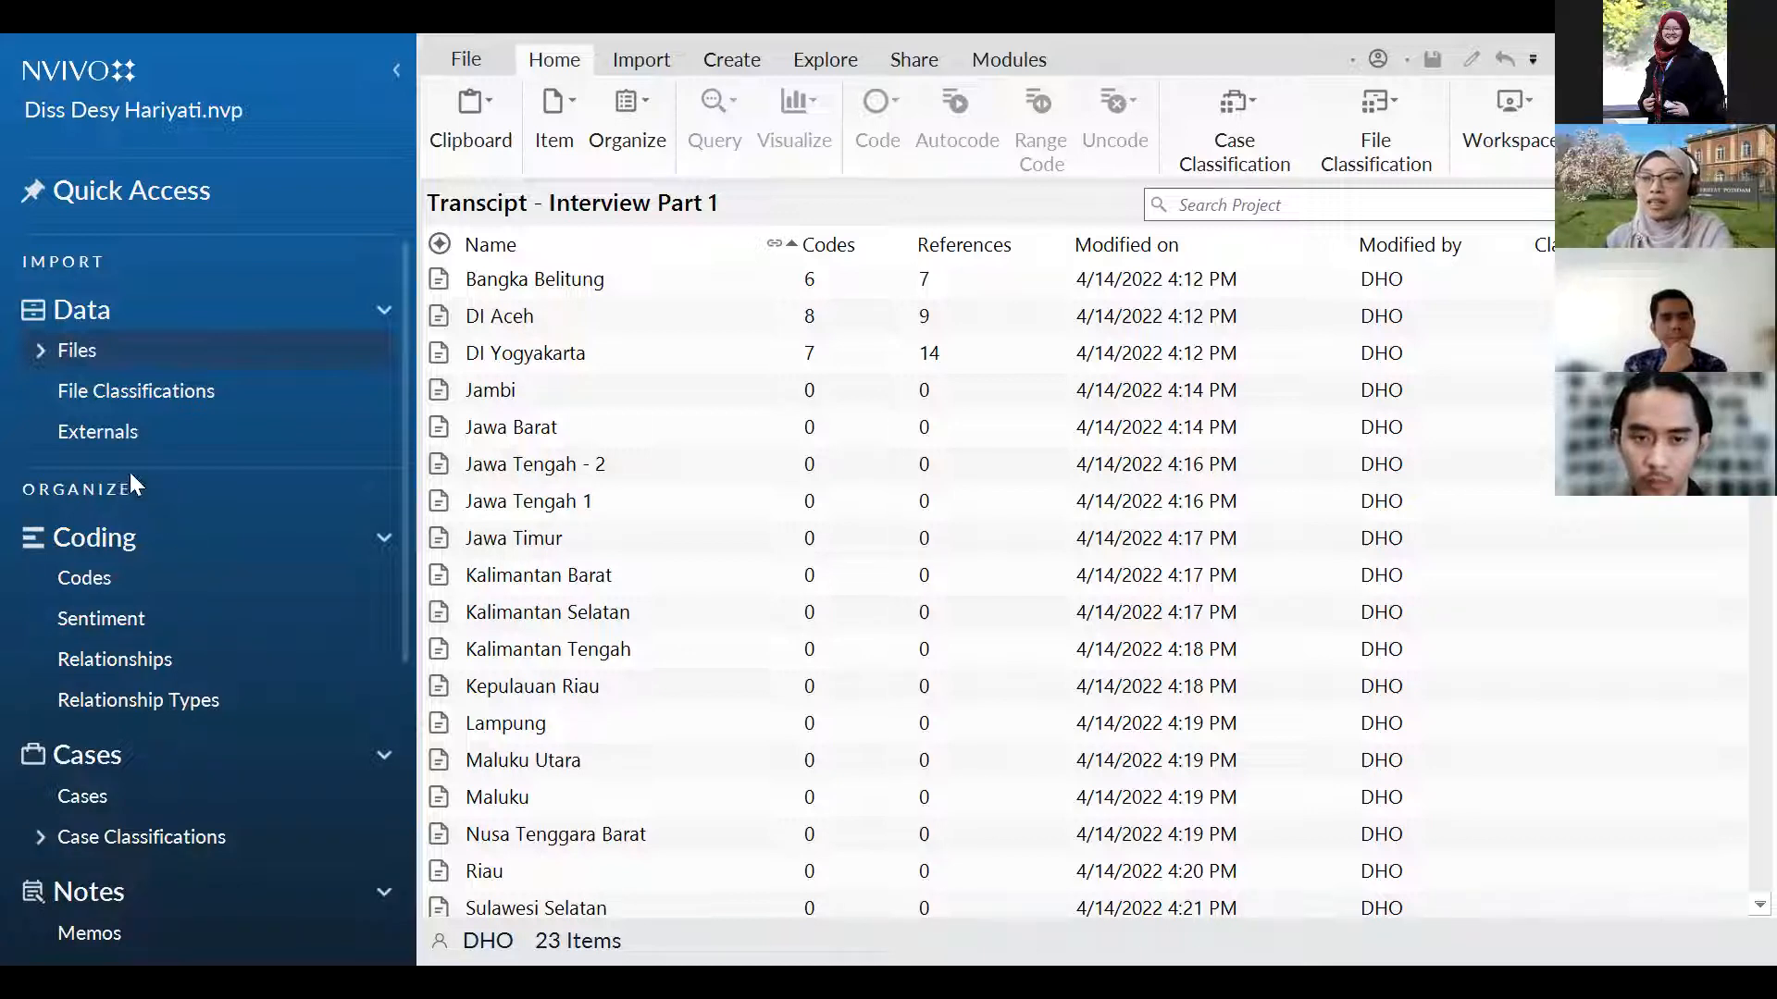
click(42, 352)
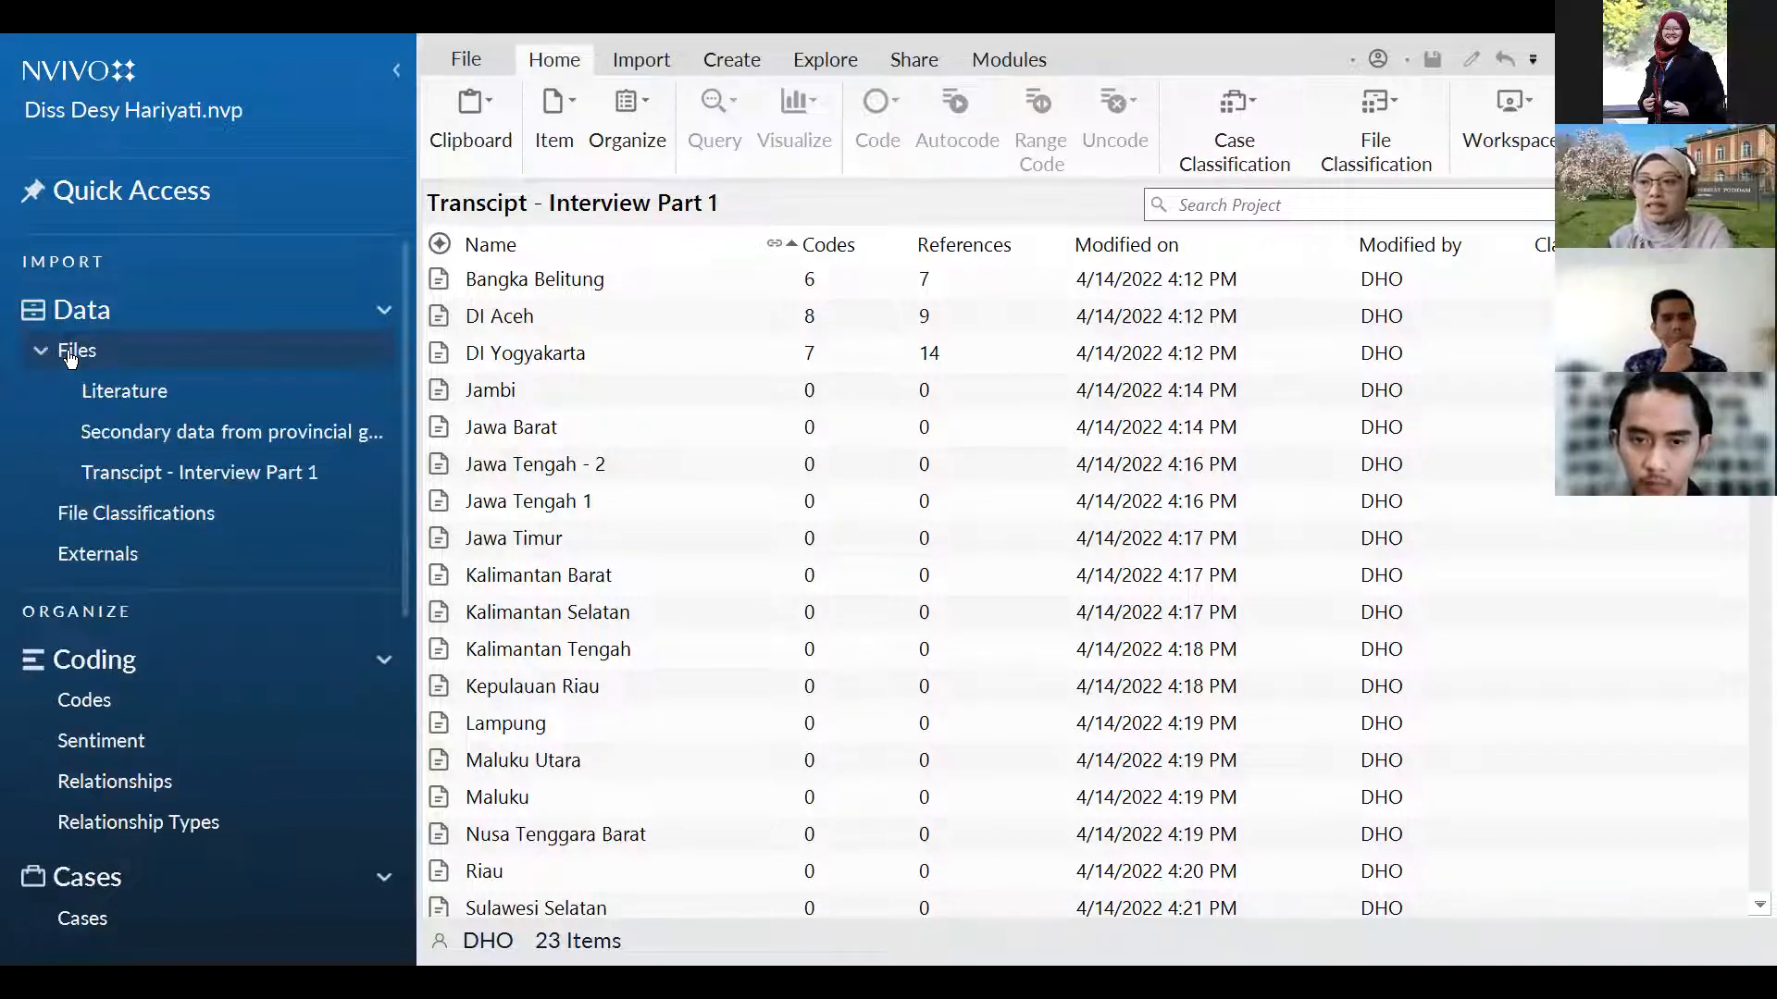
click(135, 399)
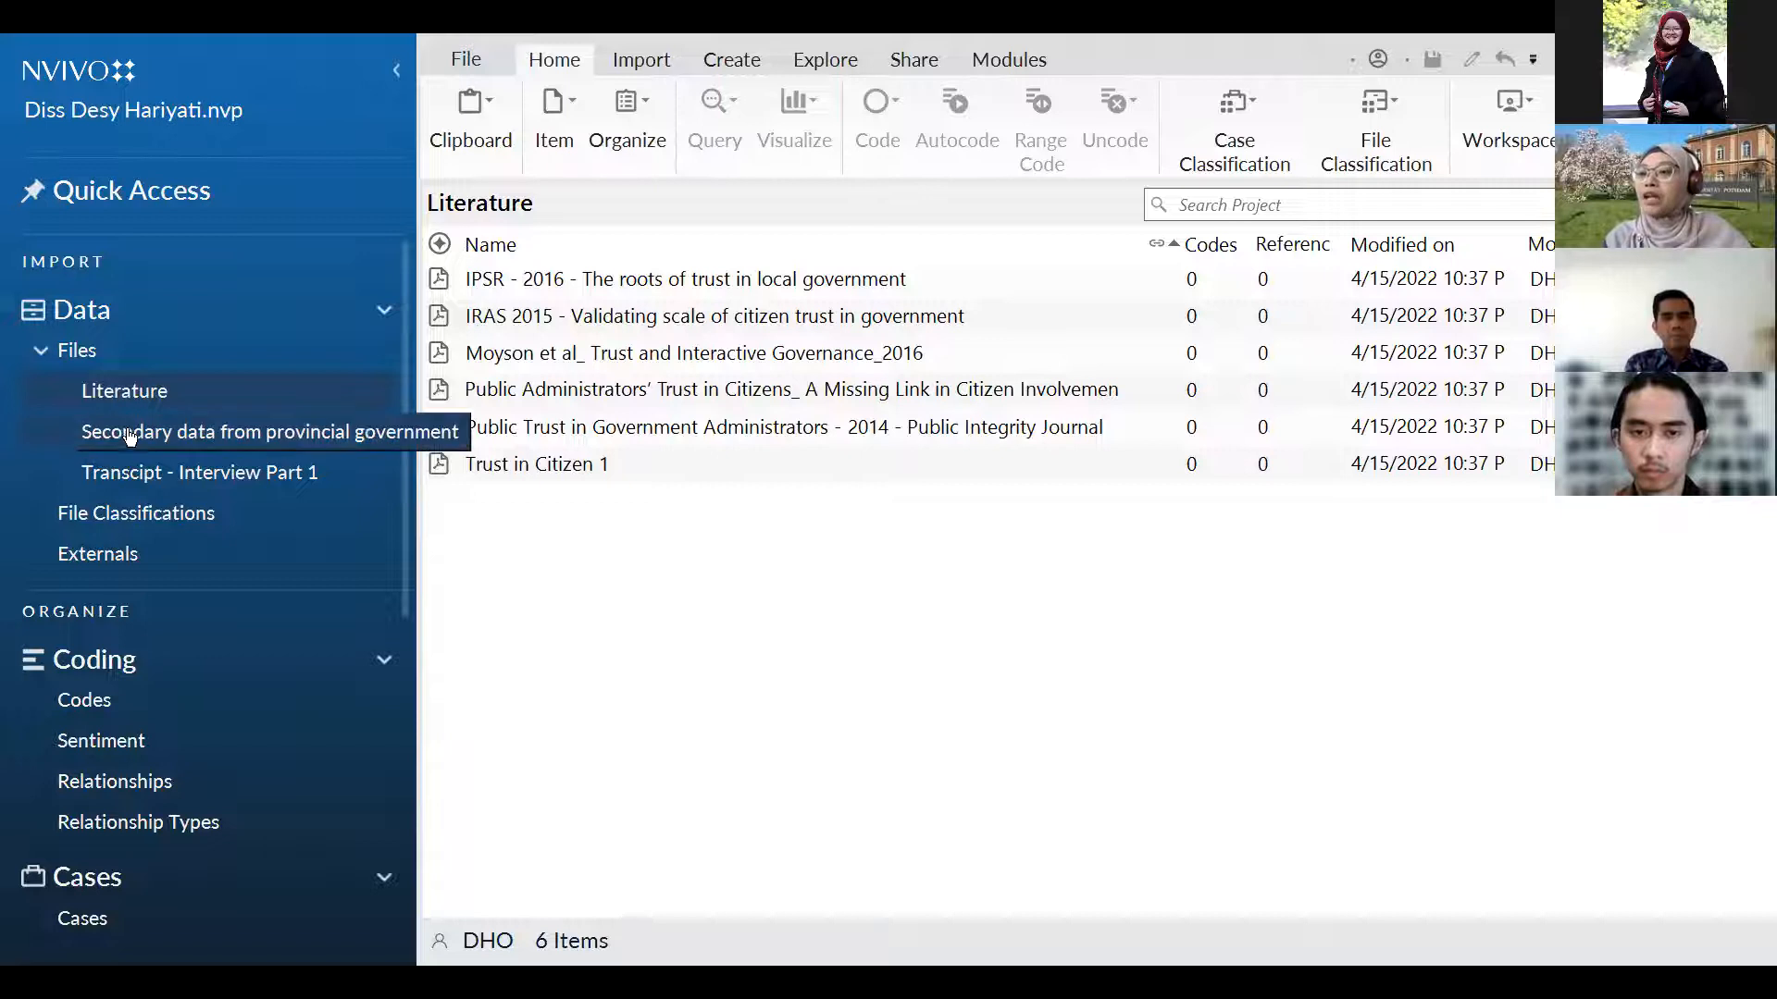
click(75, 355)
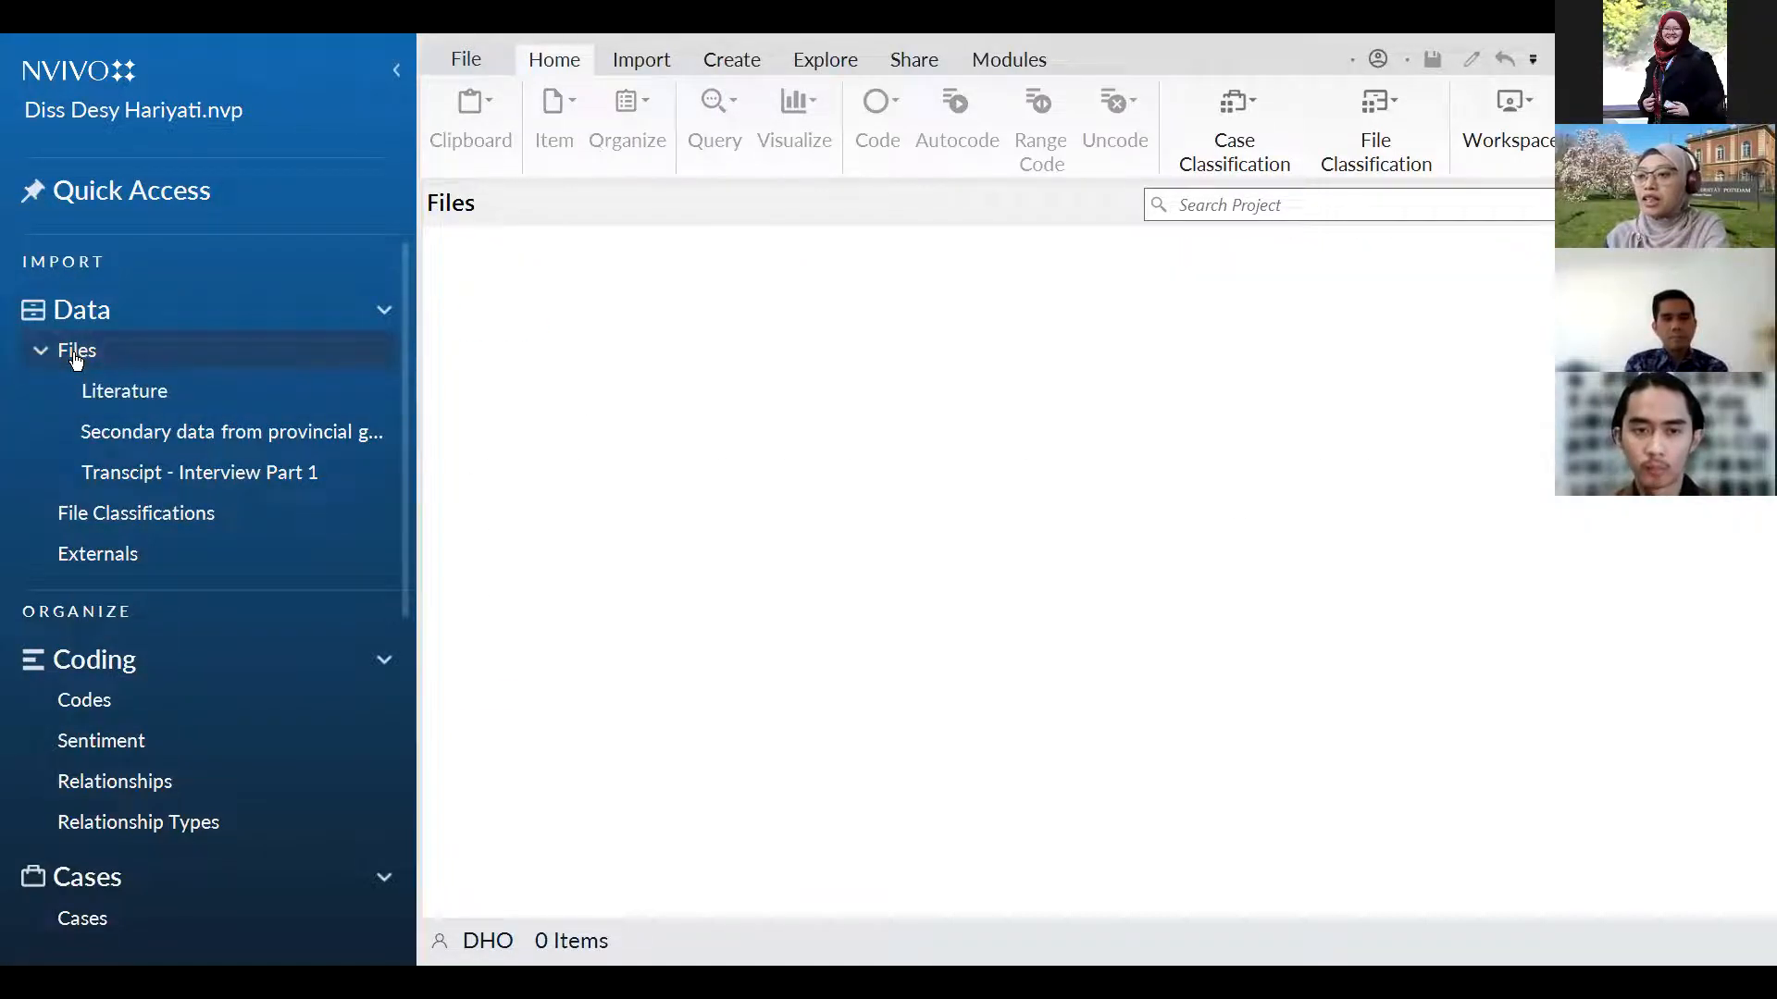
right_click(77, 359)
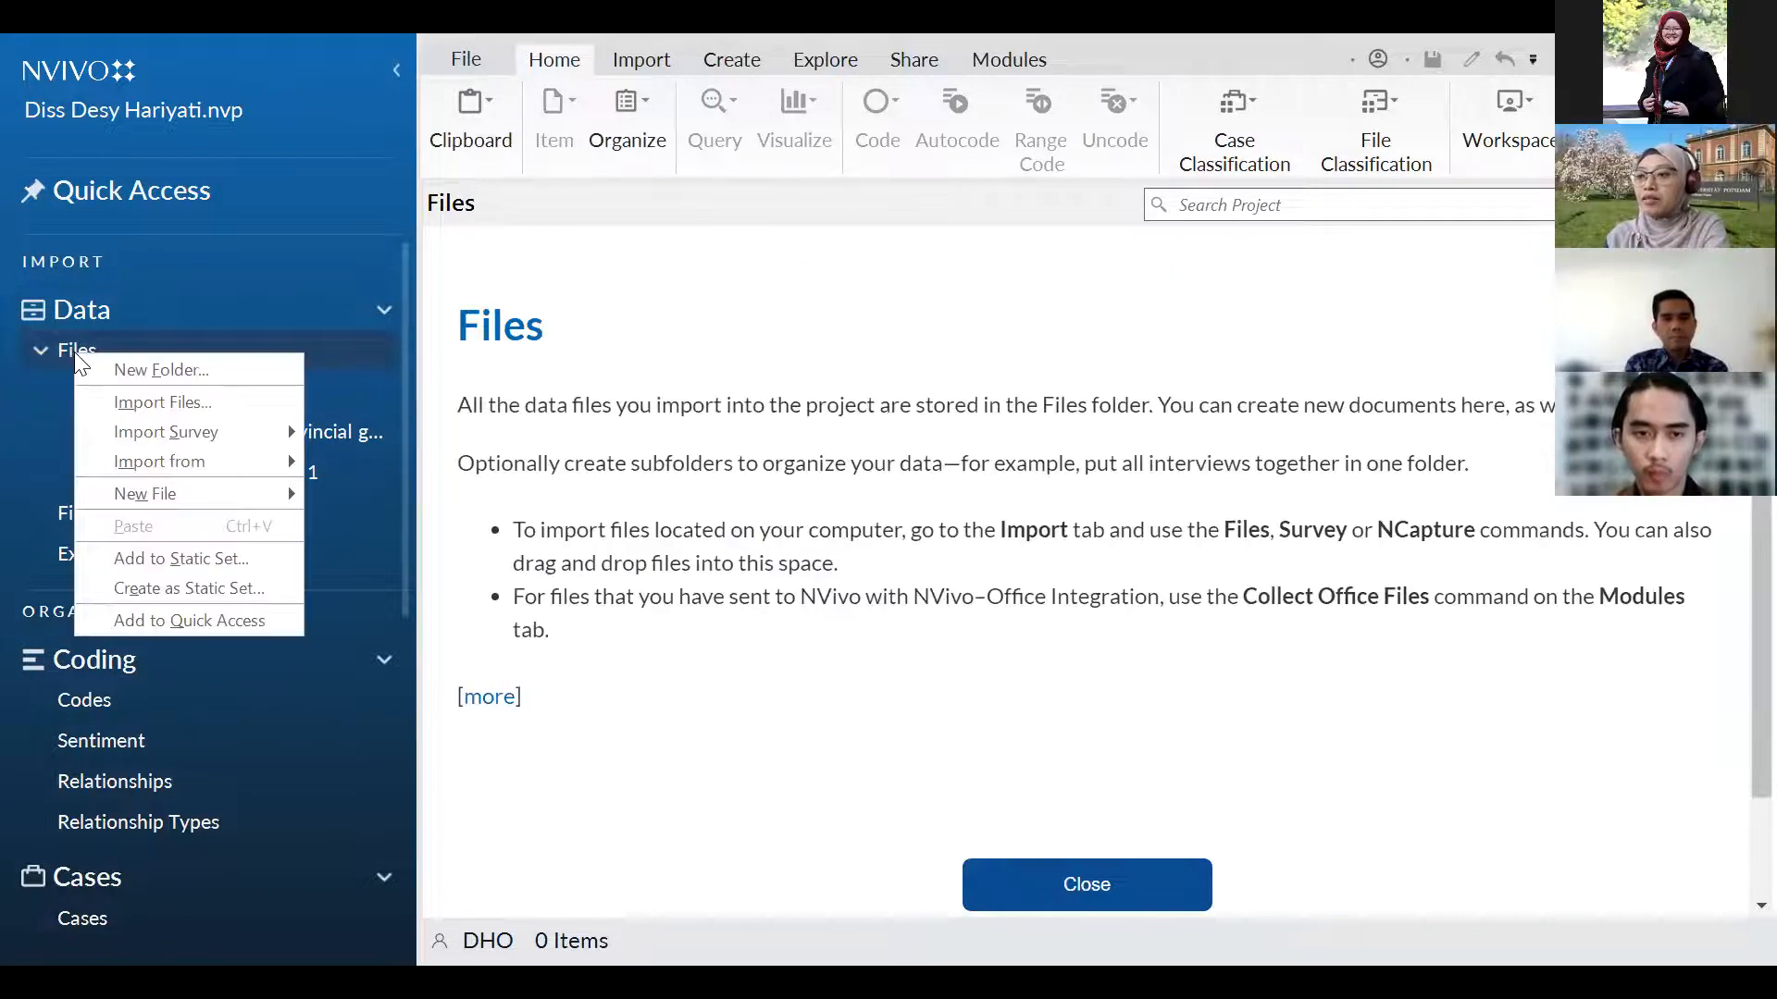
click(129, 371)
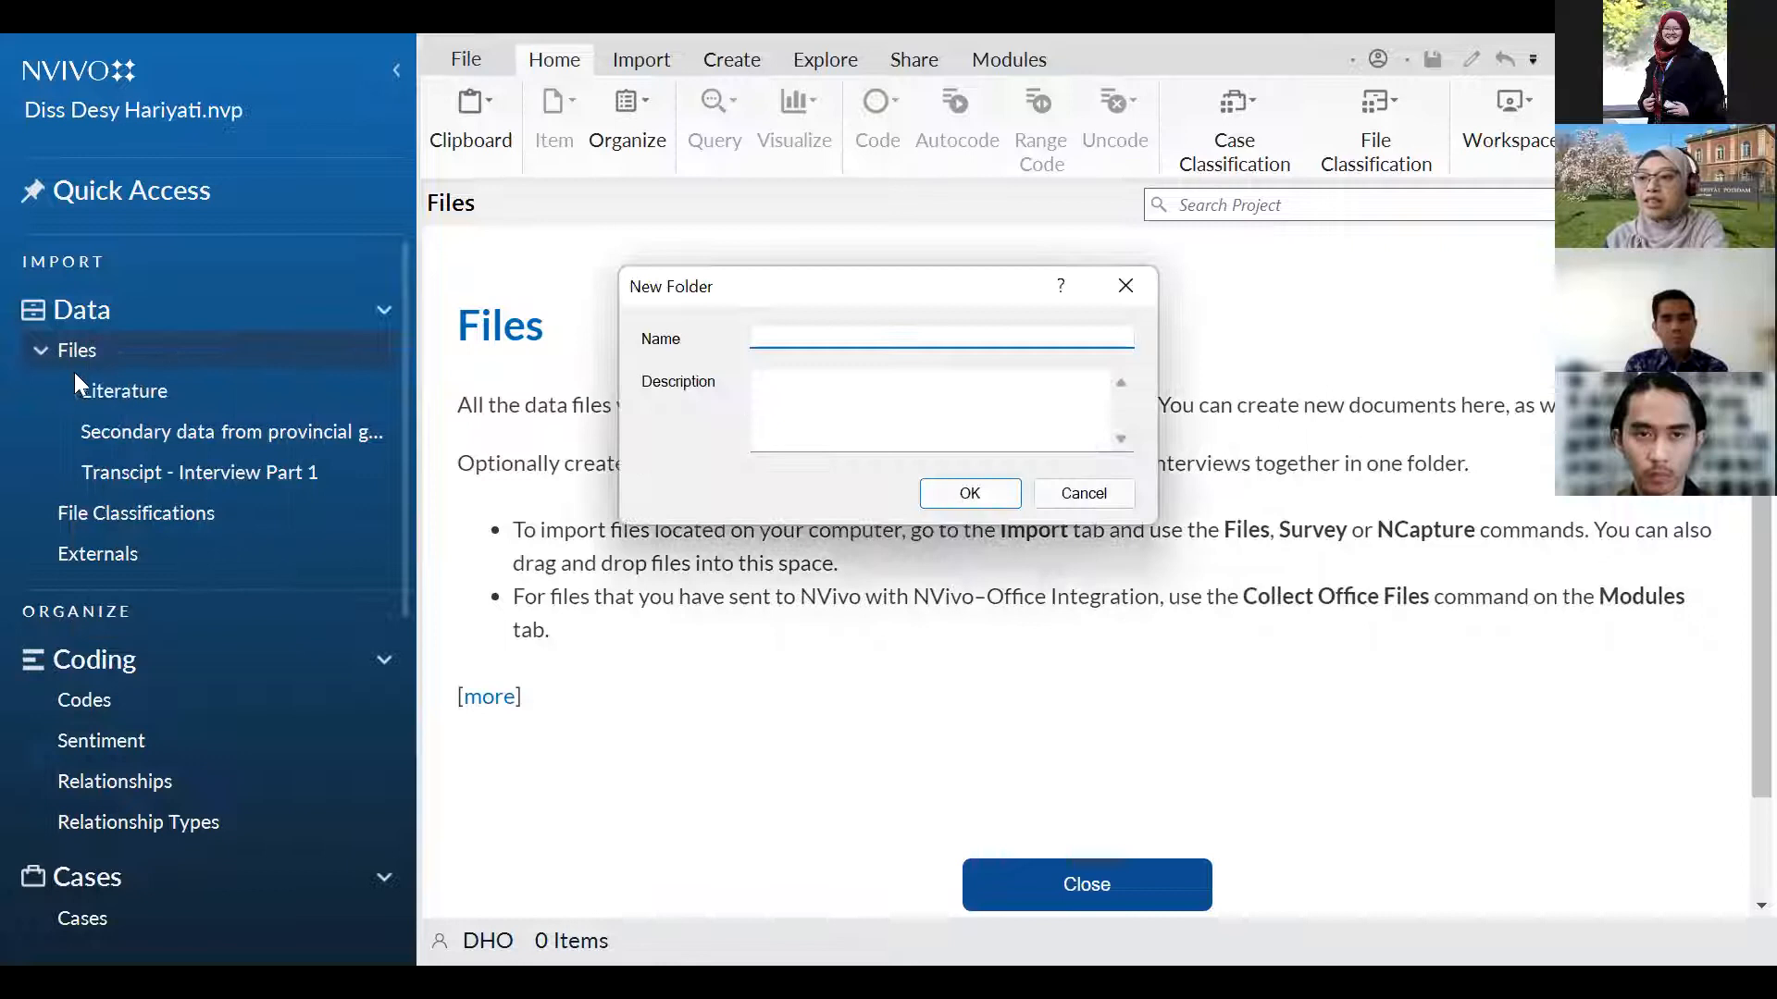
click(1093, 504)
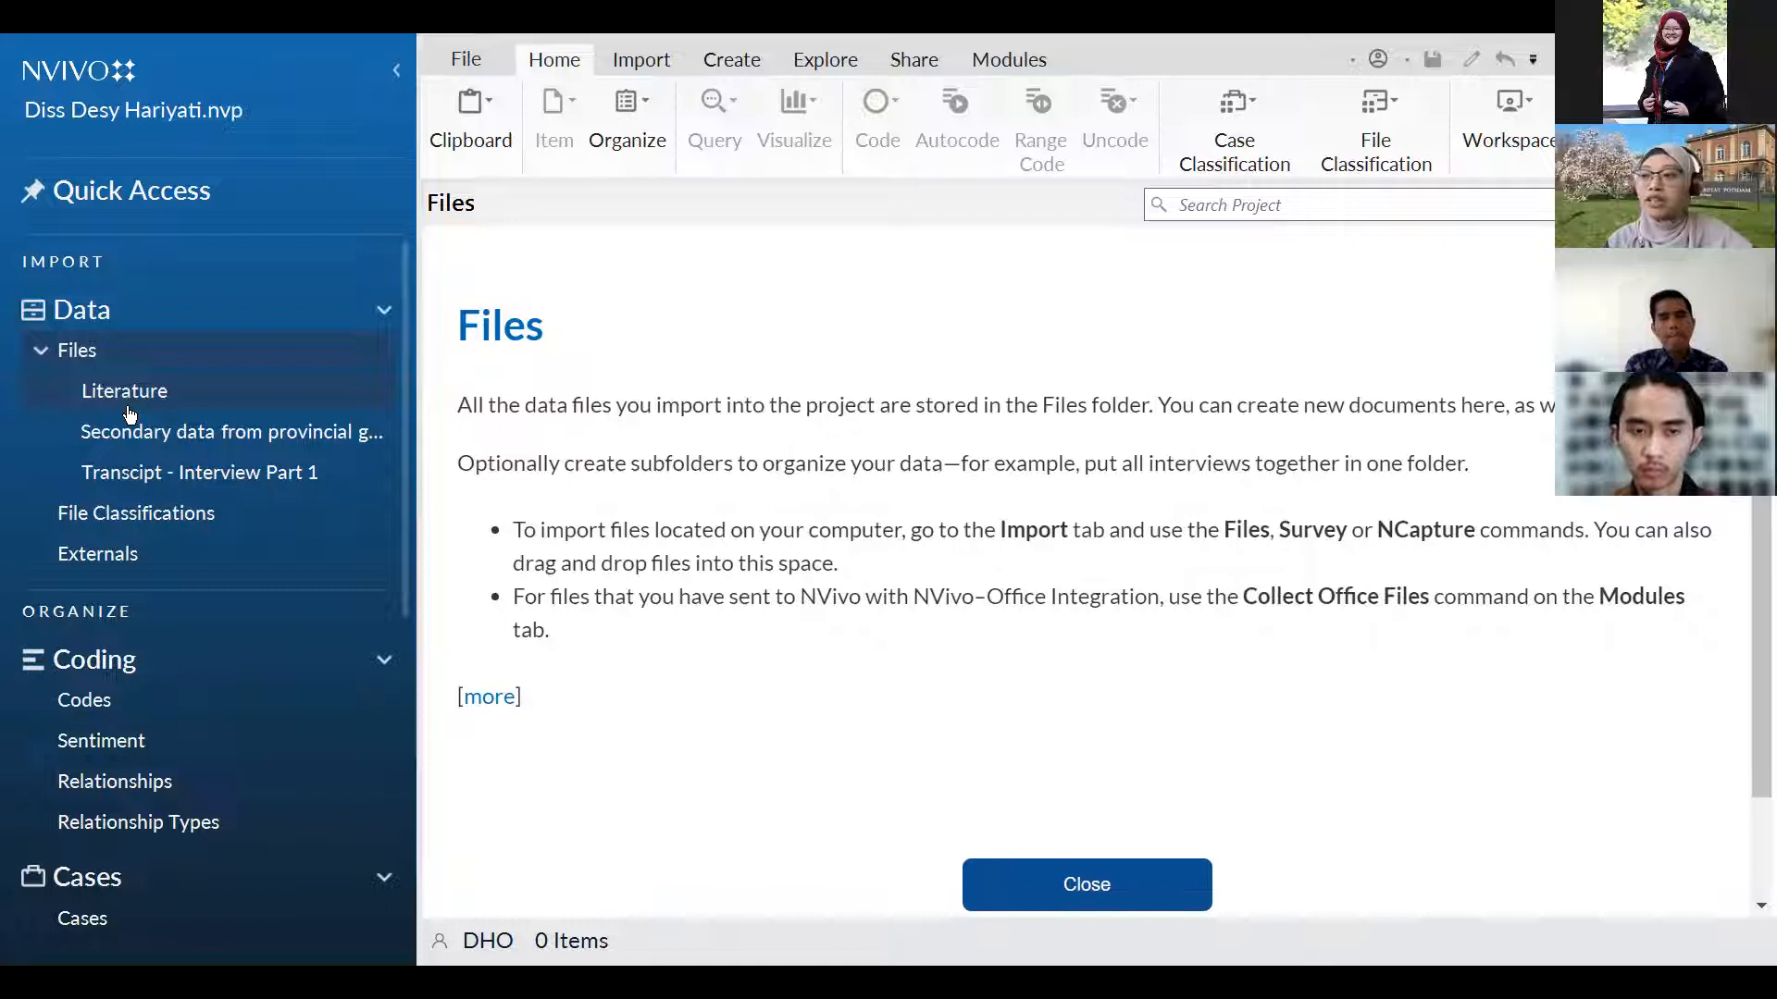
View the Transcipt - Interview Part 1 files and the project's codes, expanding the Government Trust in Citizen code.
click(165, 471)
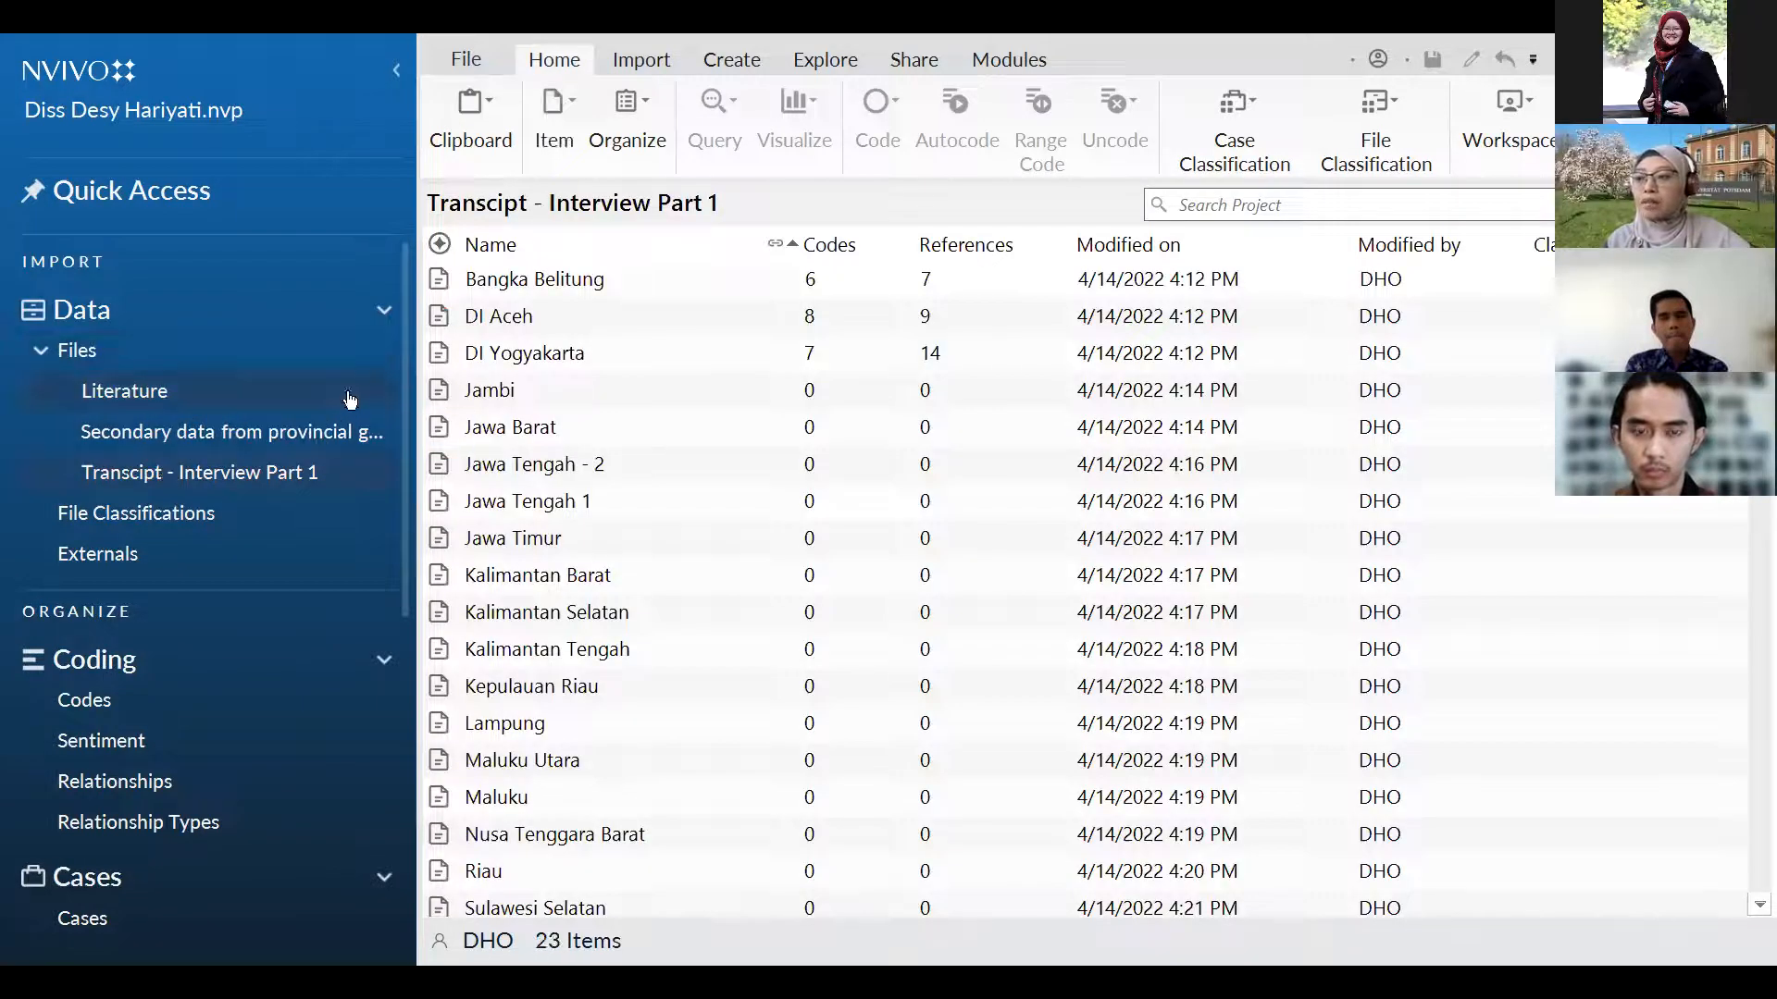
click(502, 316)
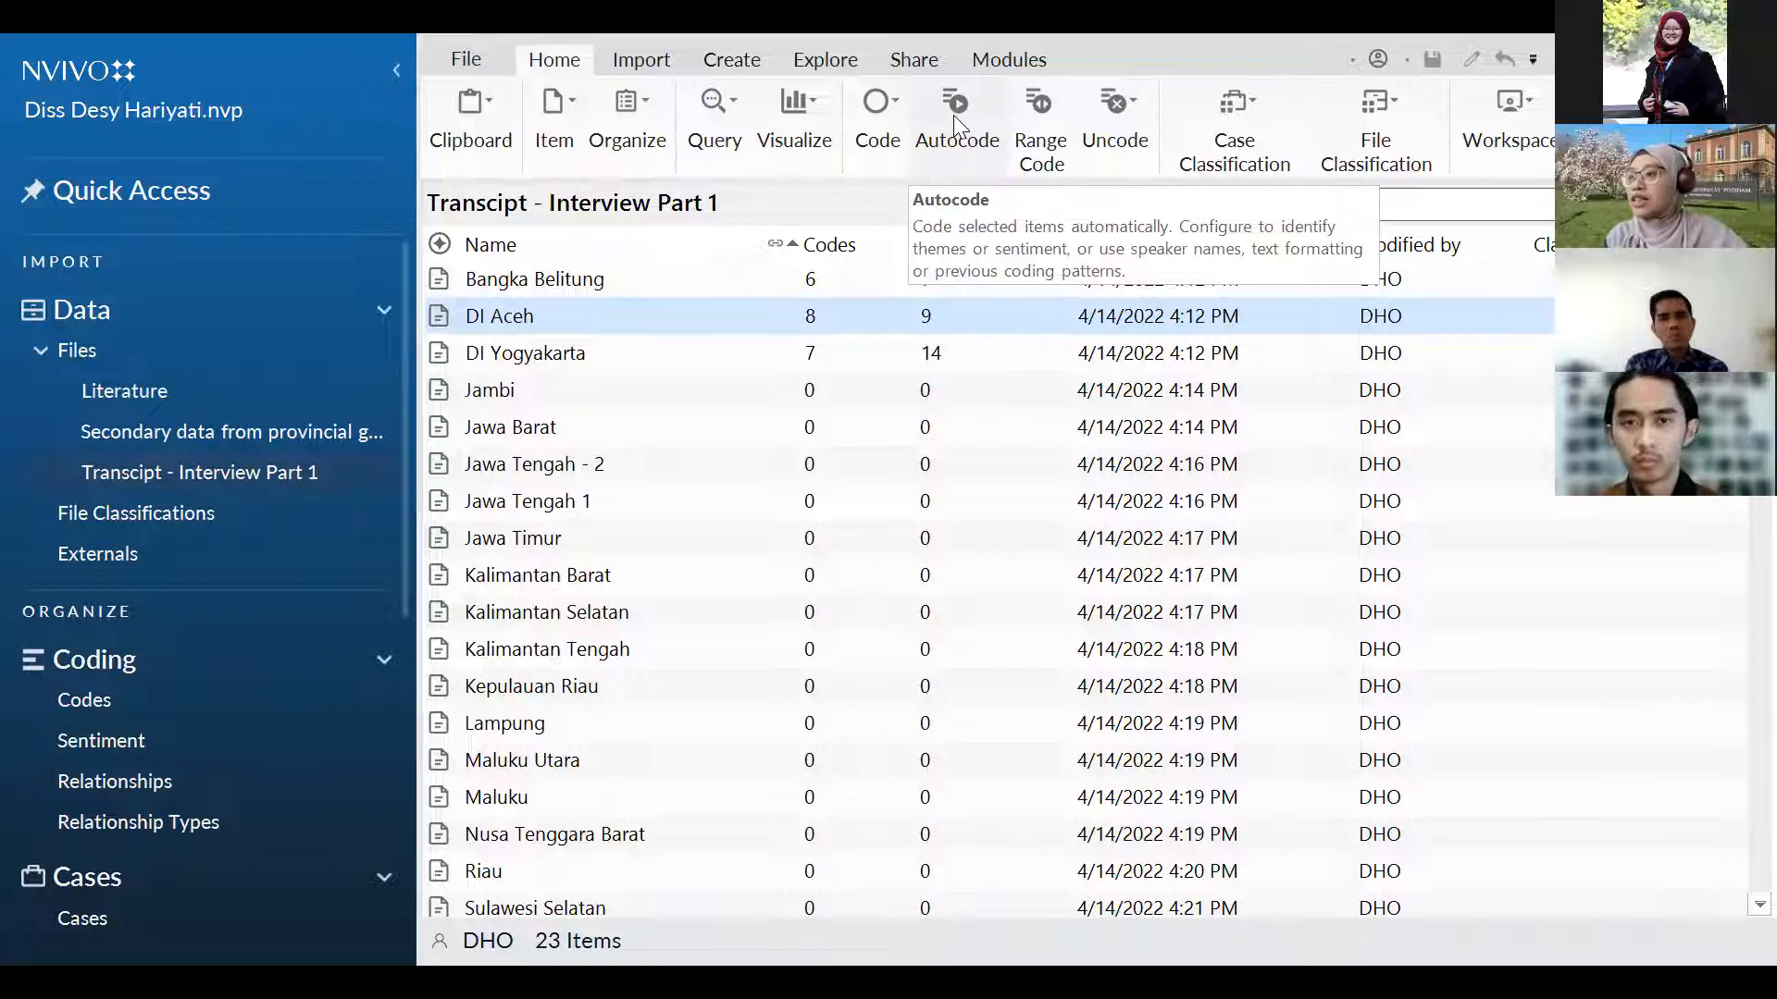
click(93, 701)
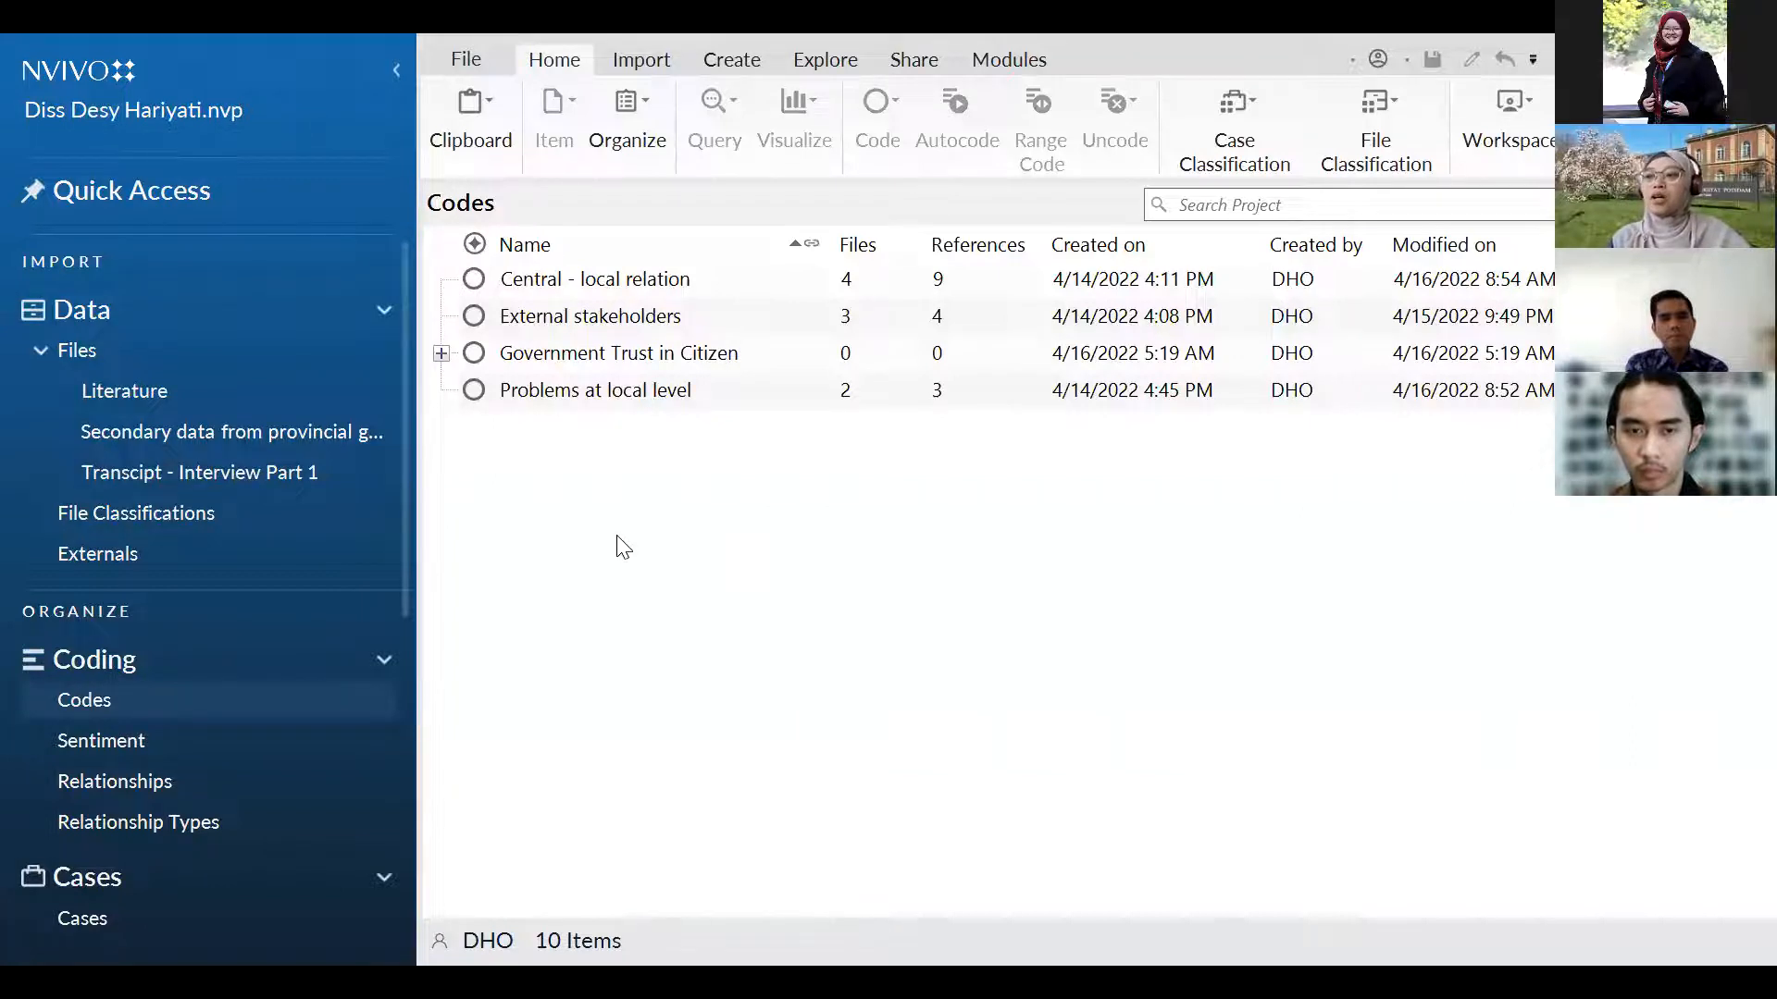
click(441, 353)
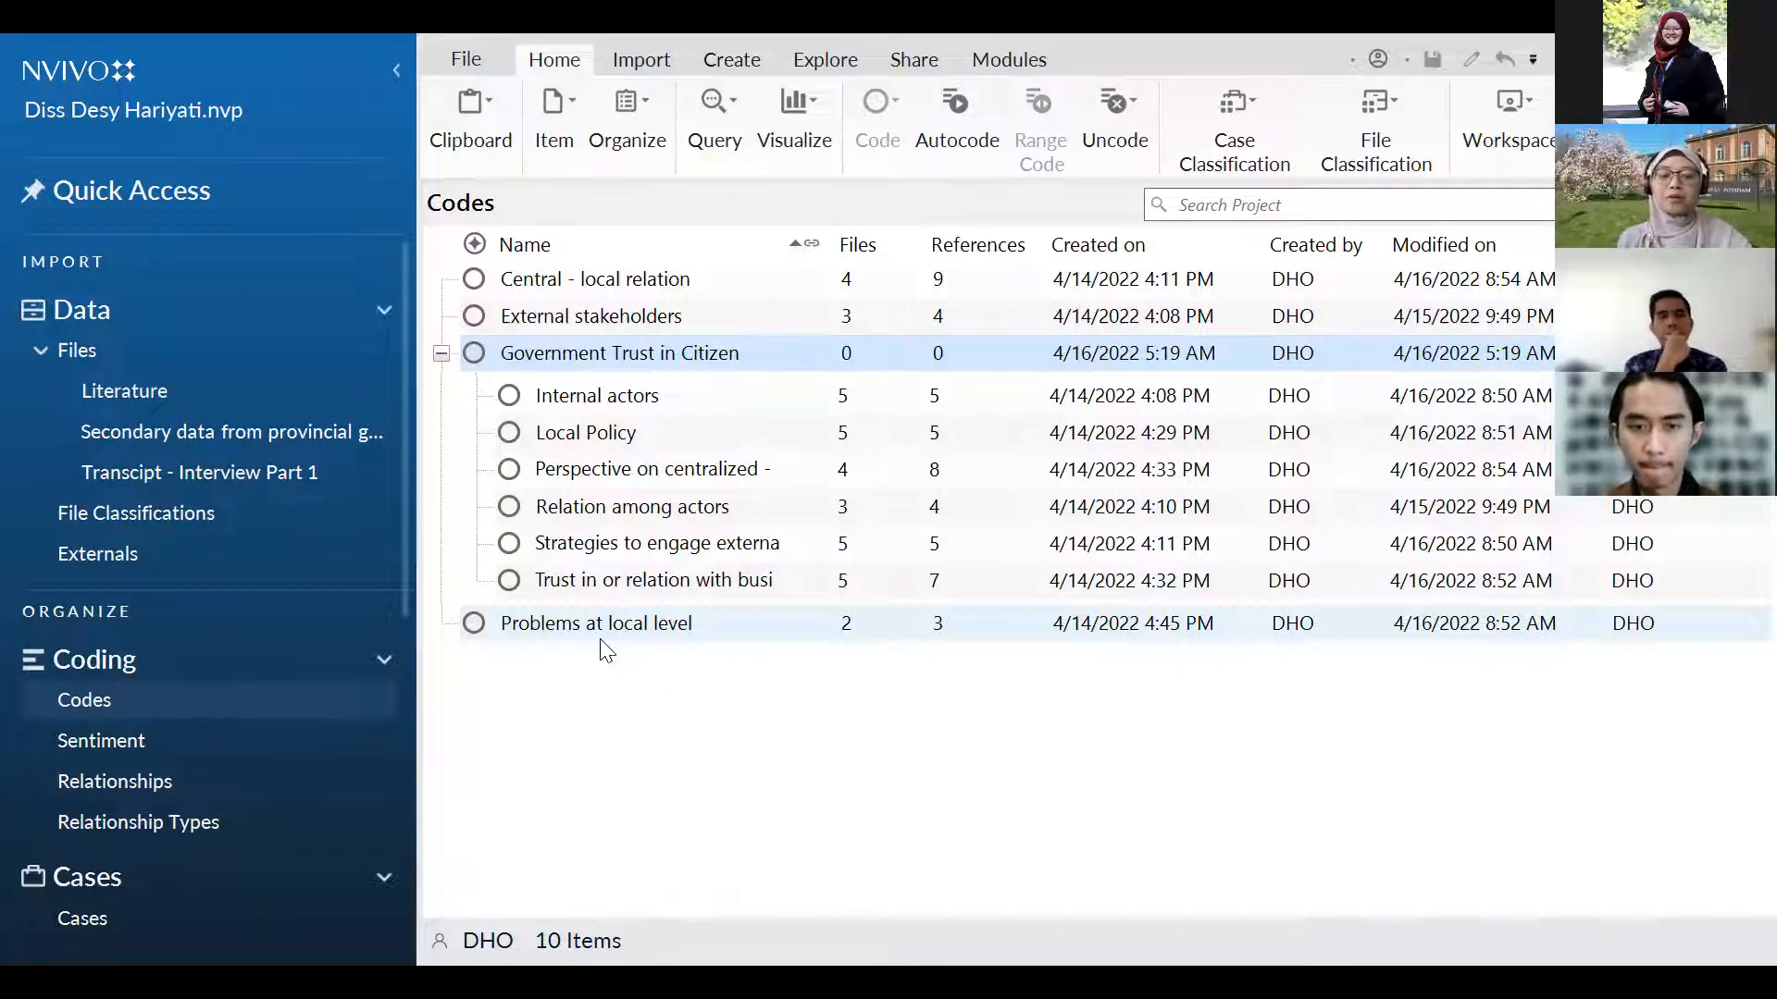
Create a new top-level code named "problems at central level".
right_click(564, 716)
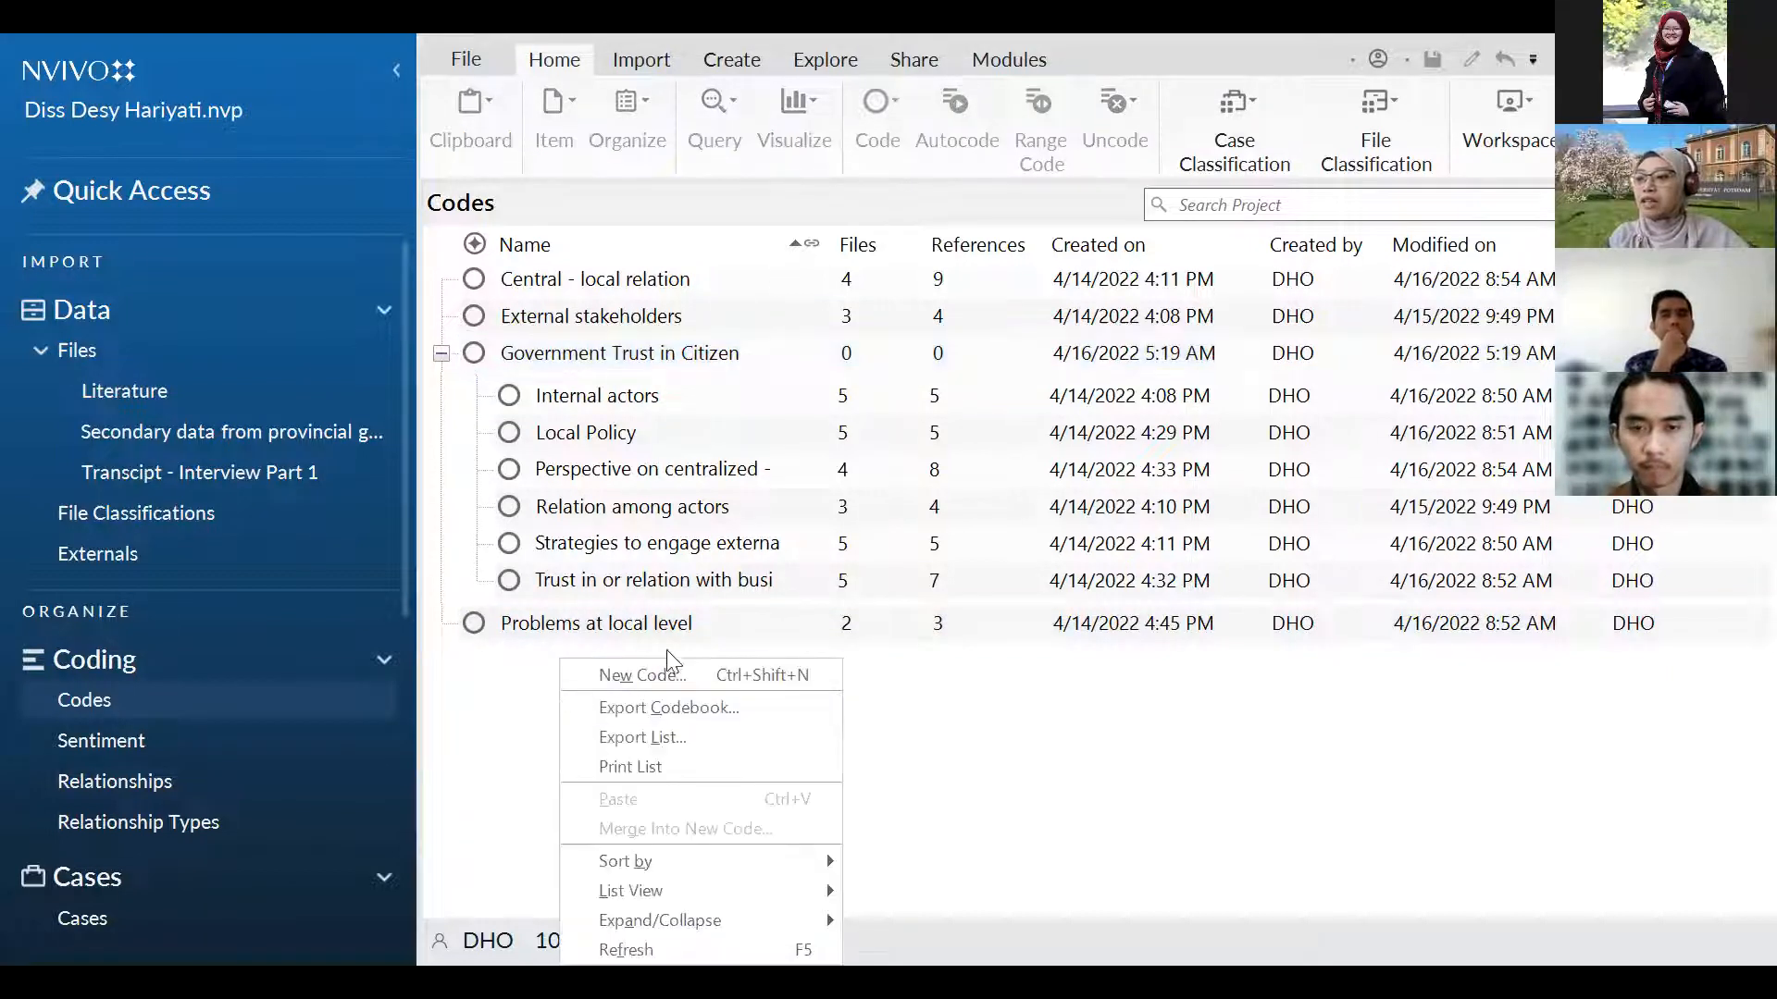
click(657, 673)
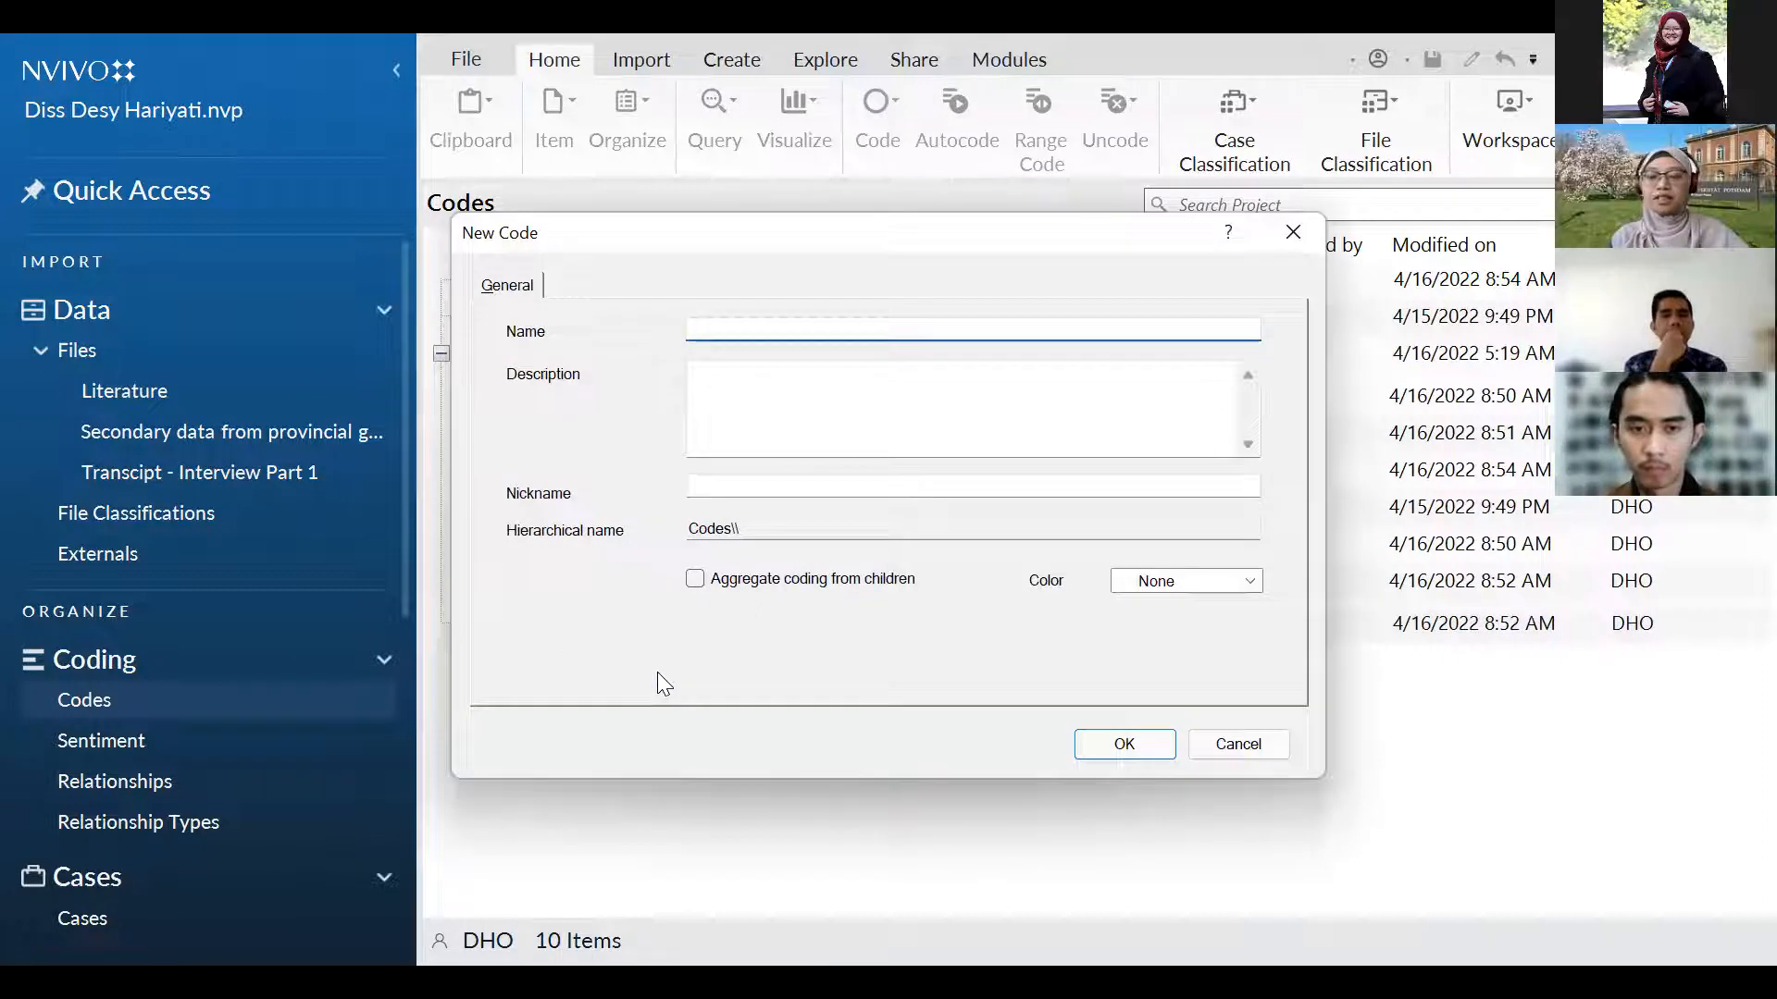
text(problems)
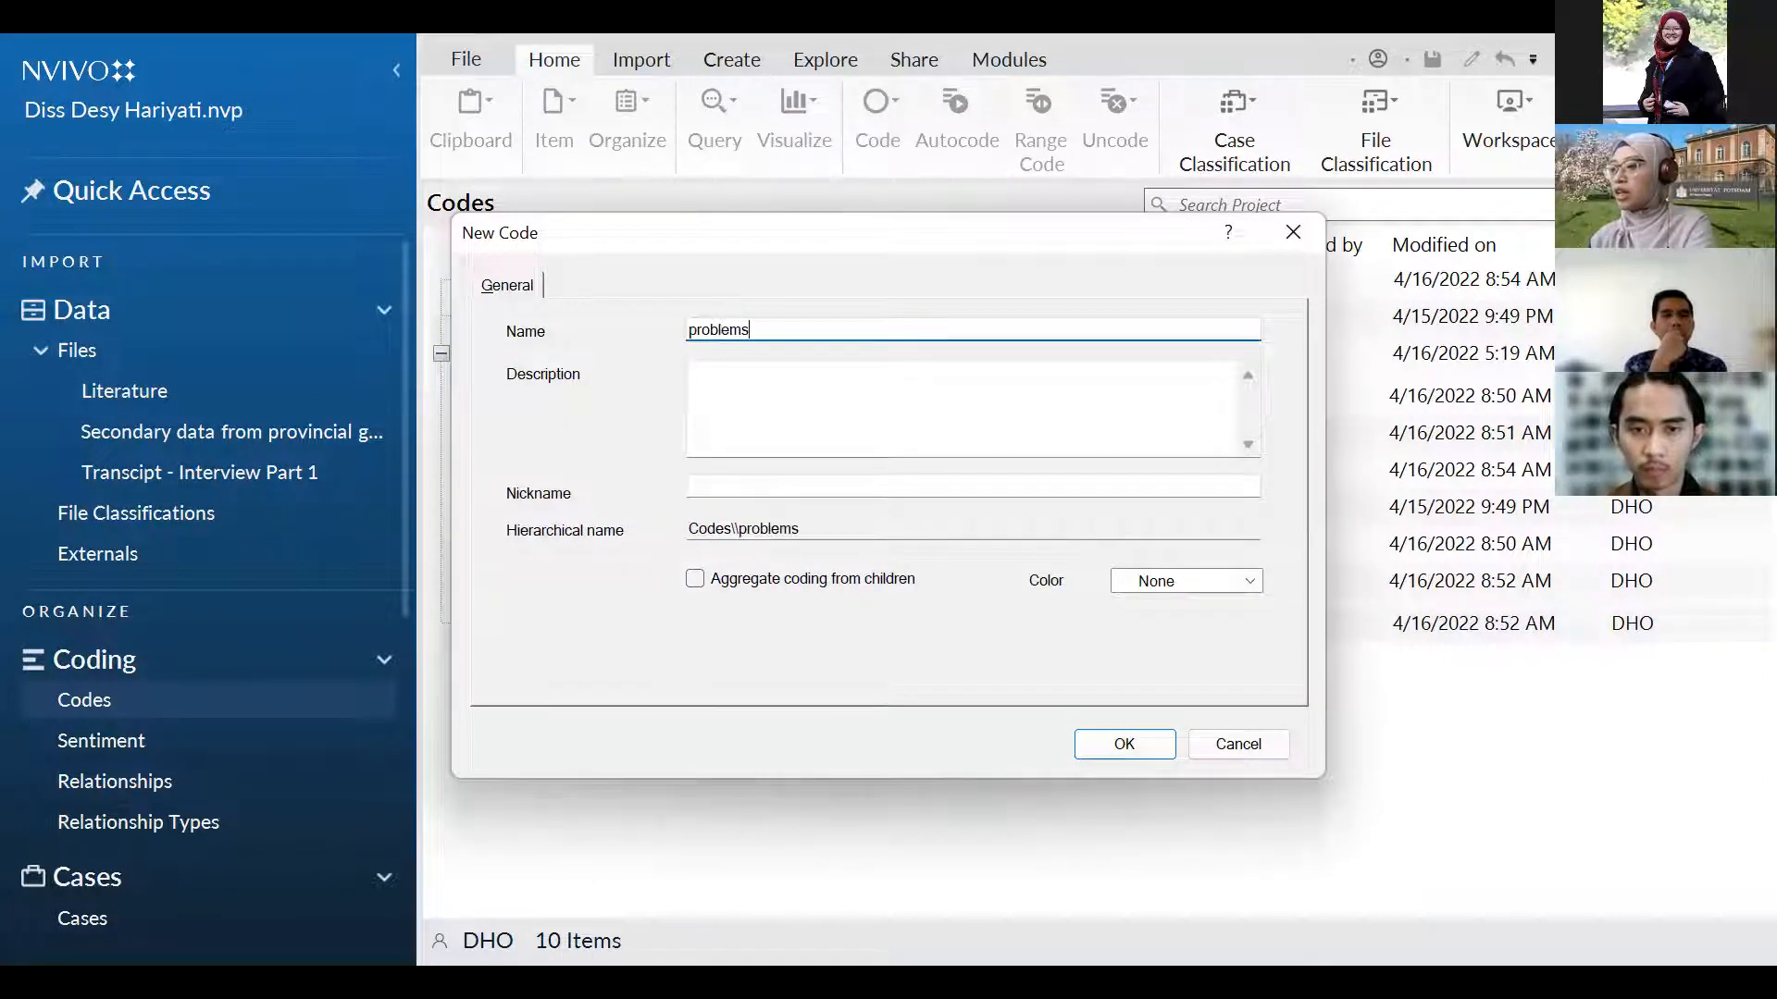
text( at cent)
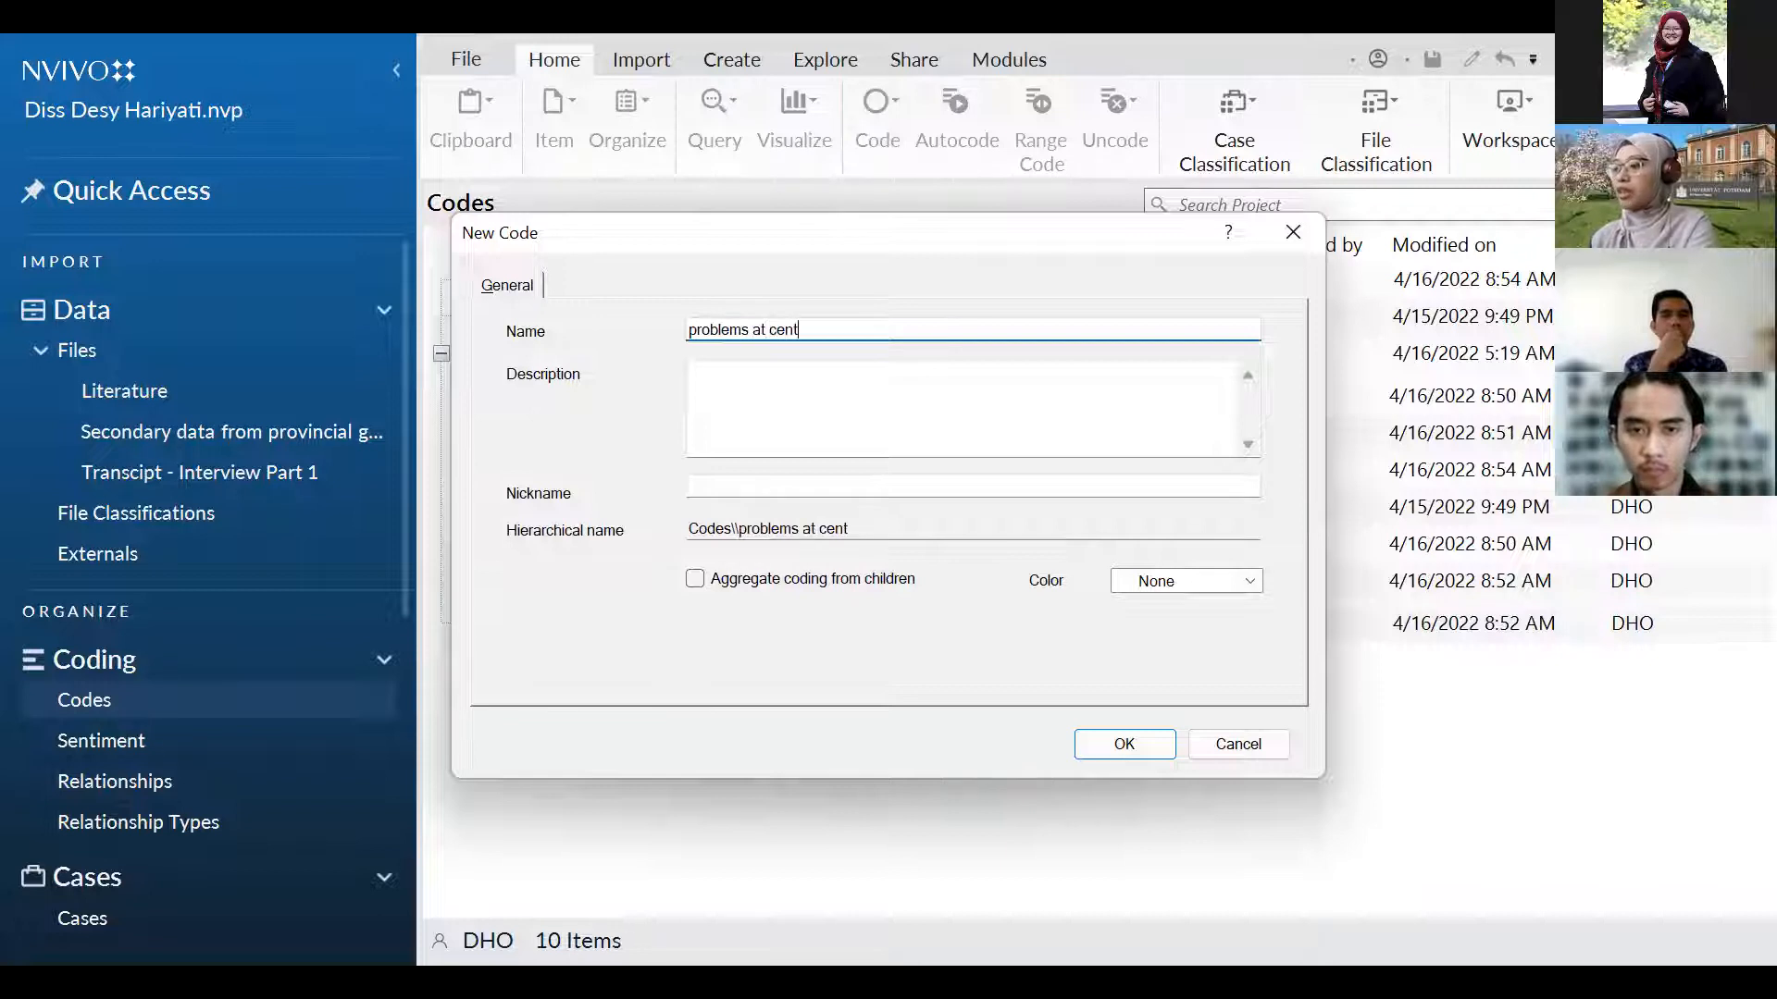
text(ral level)
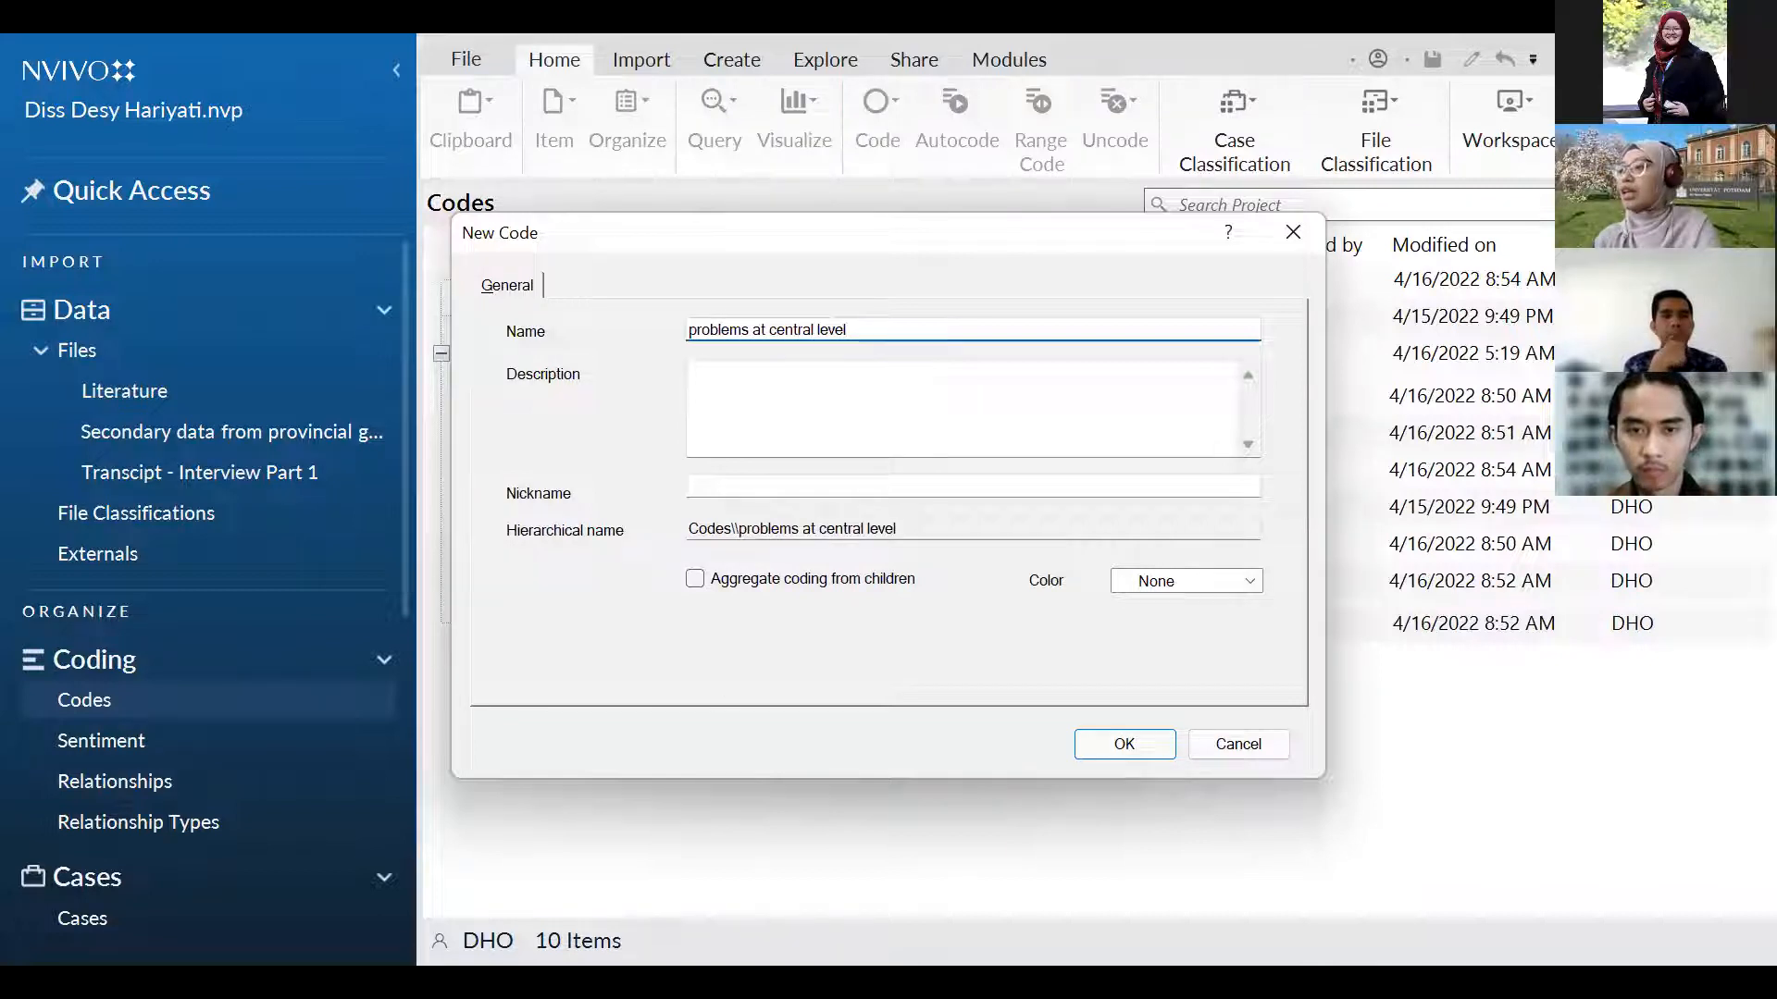
click(1101, 745)
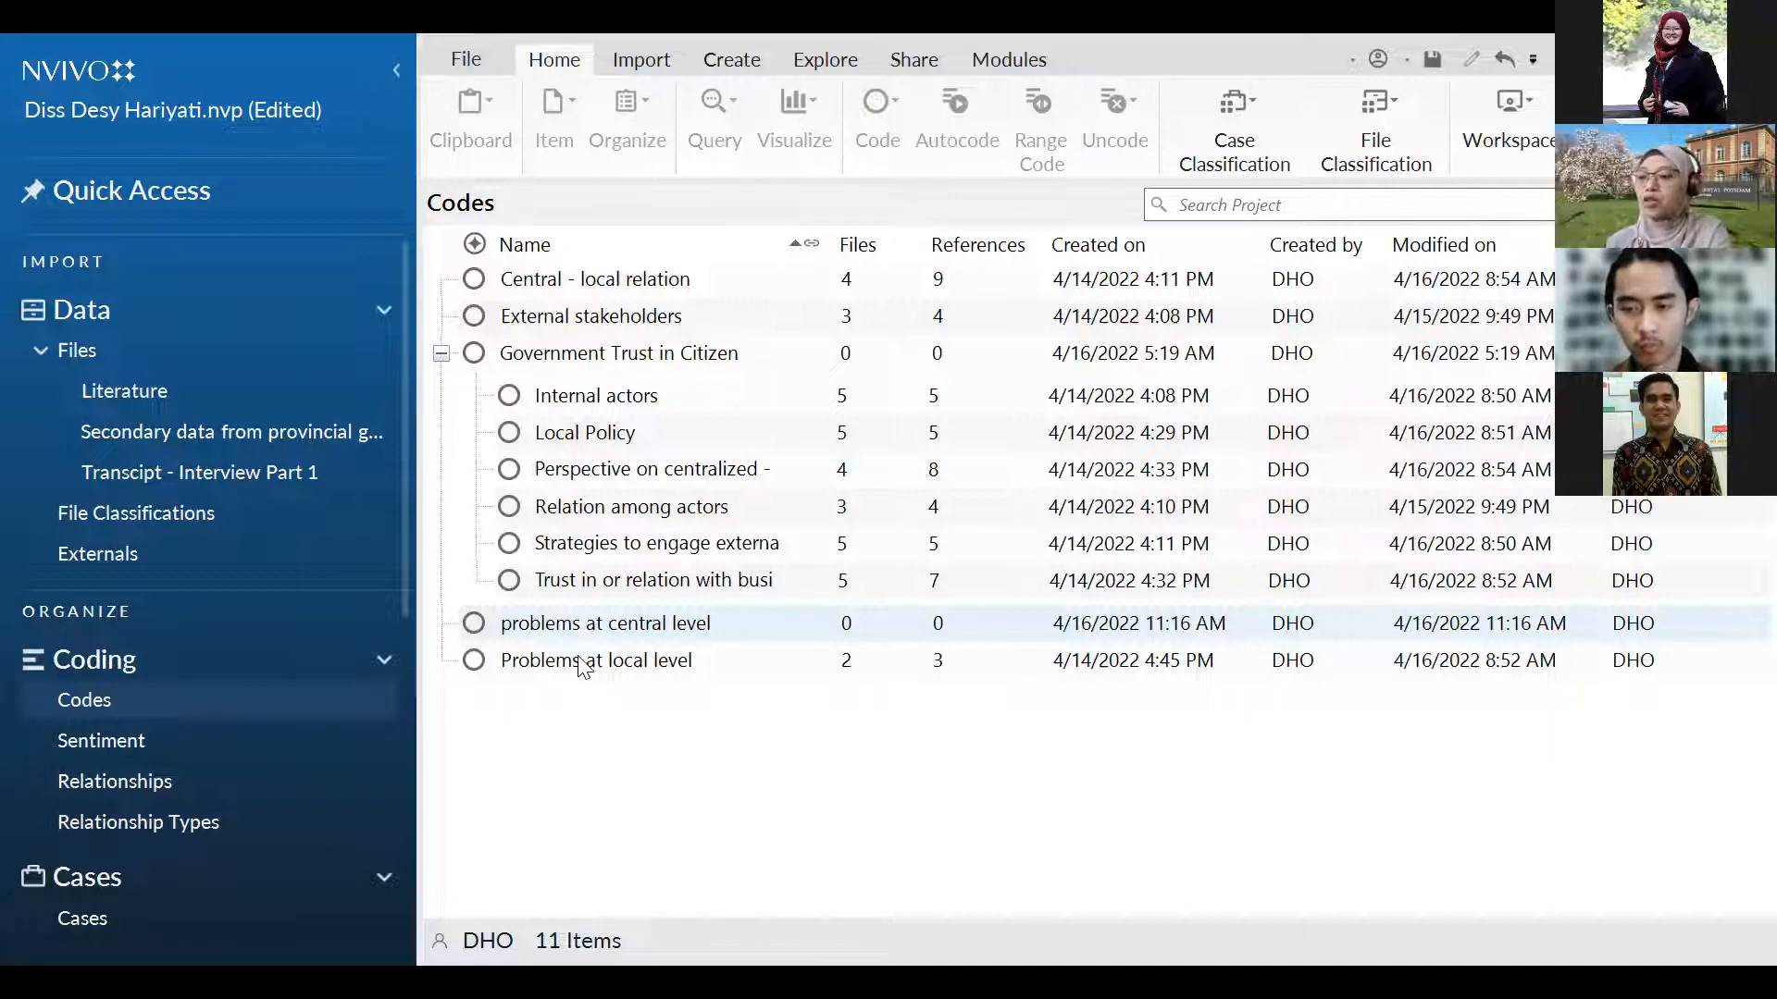
right_click(578, 757)
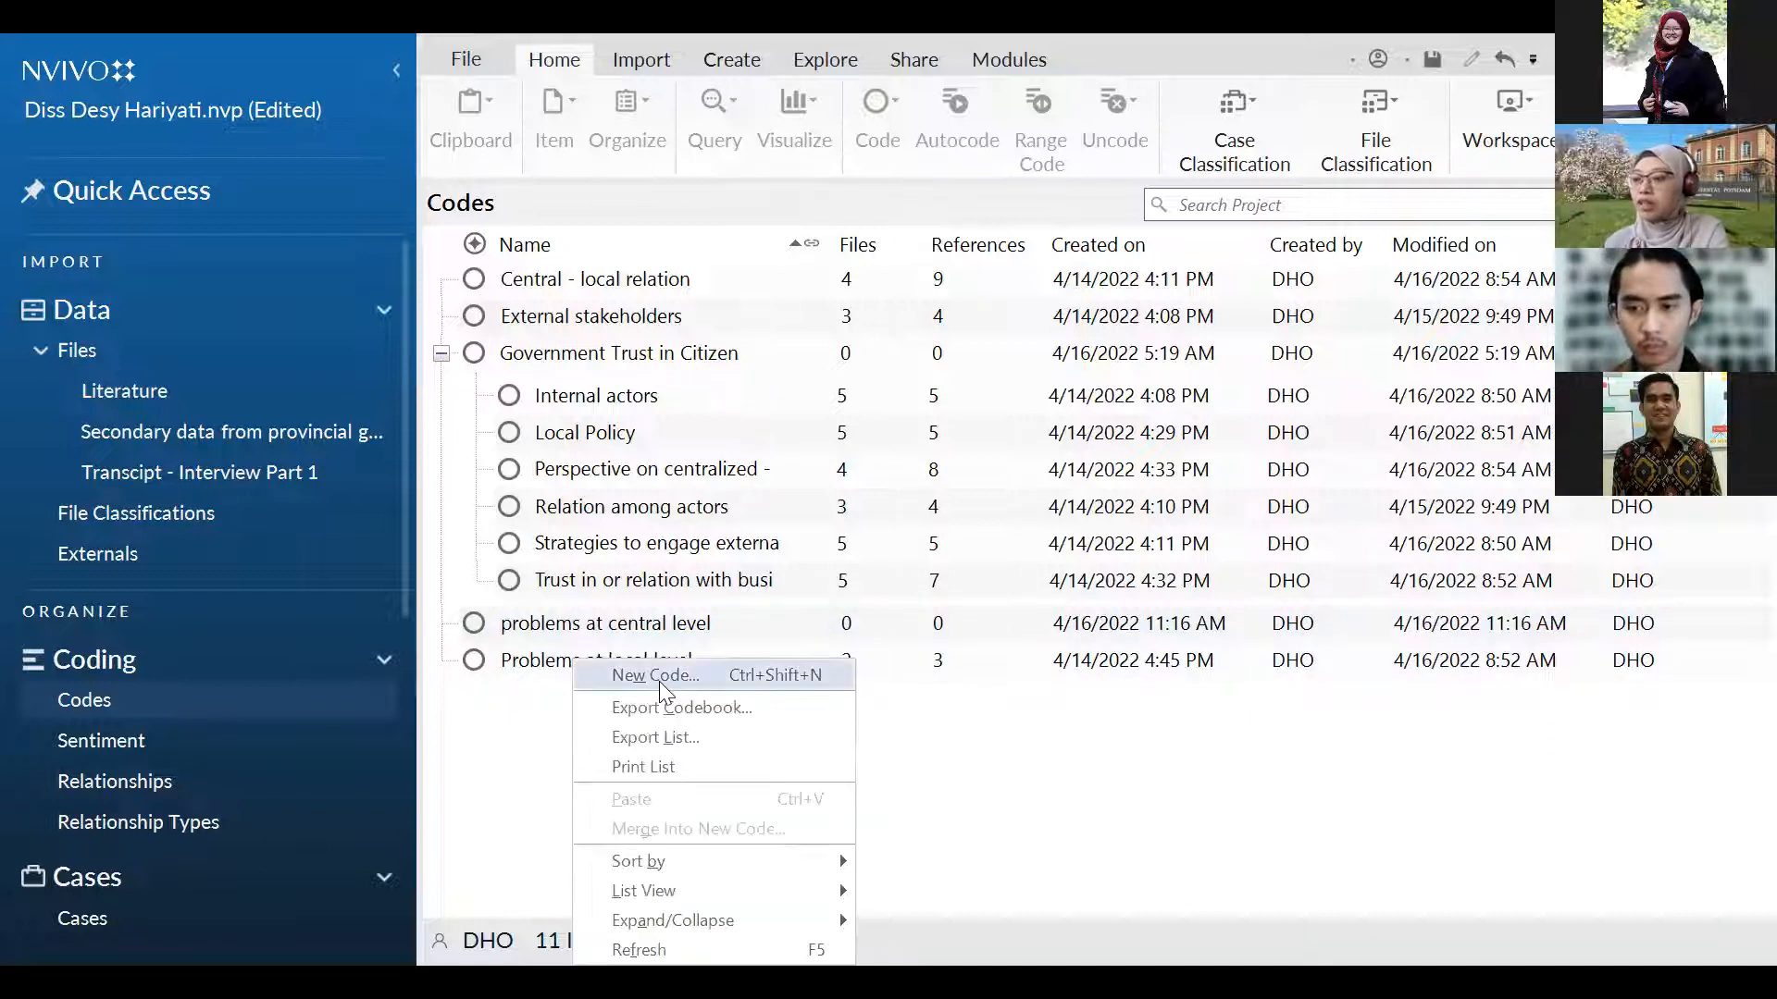
click(488, 766)
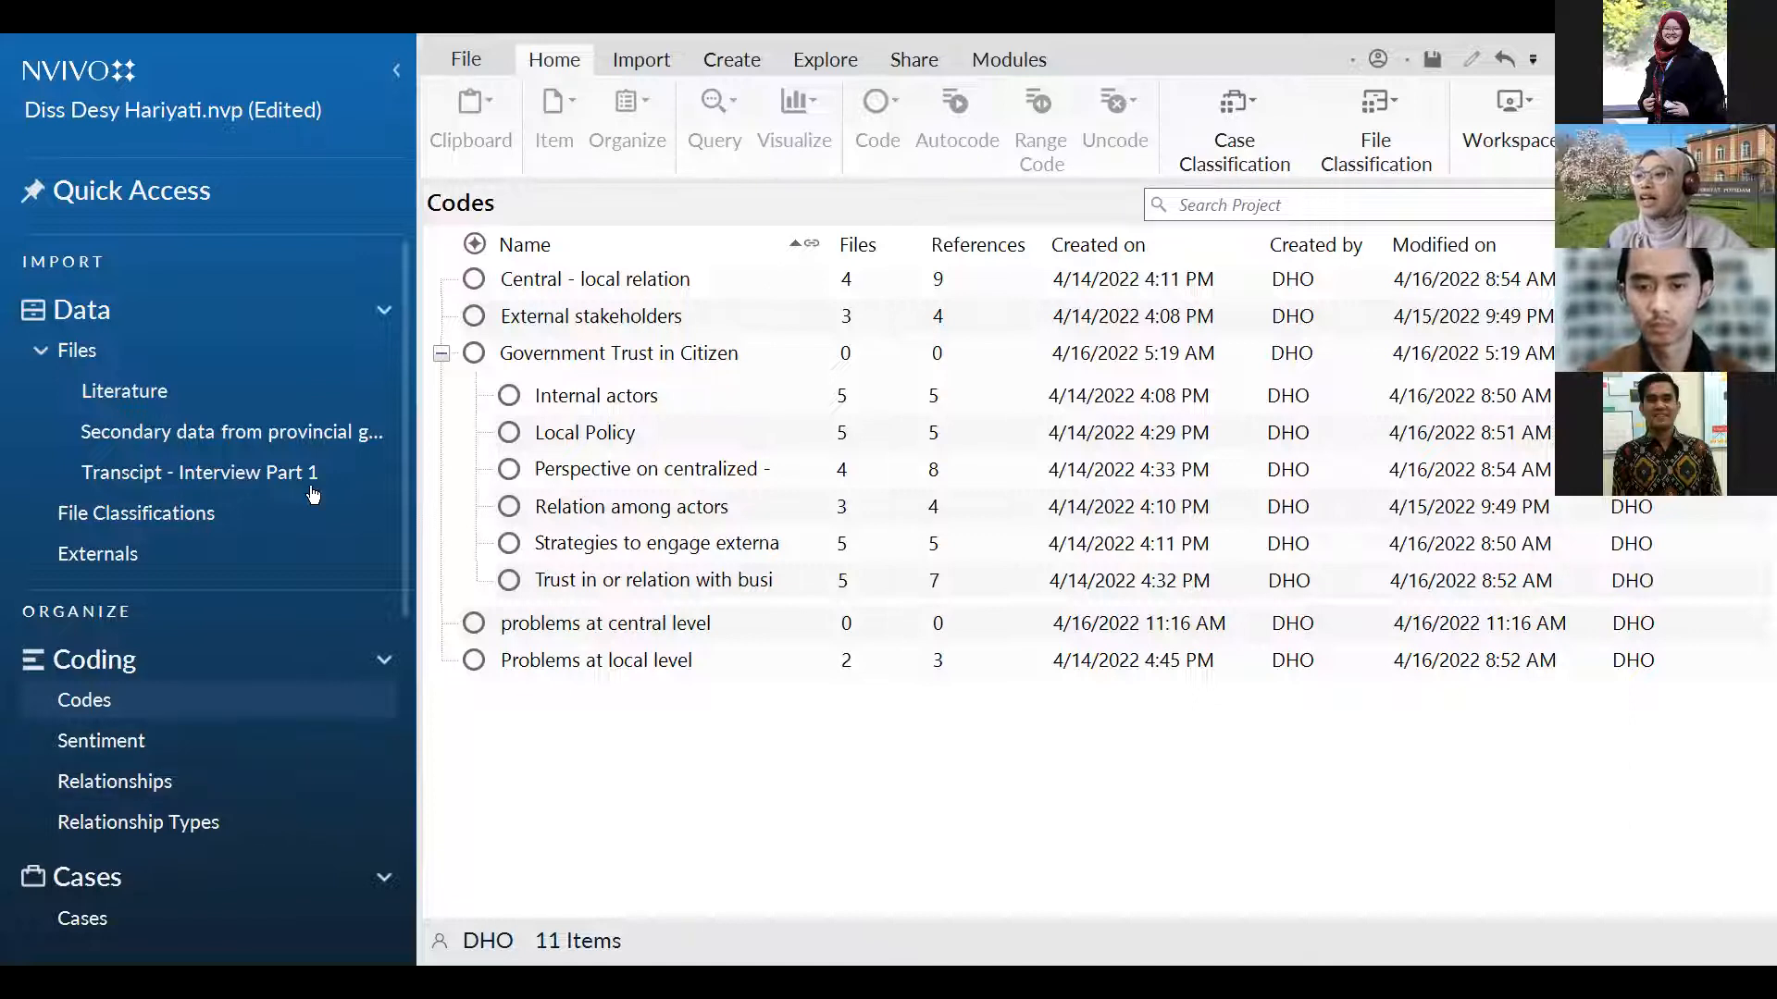
click(829, 61)
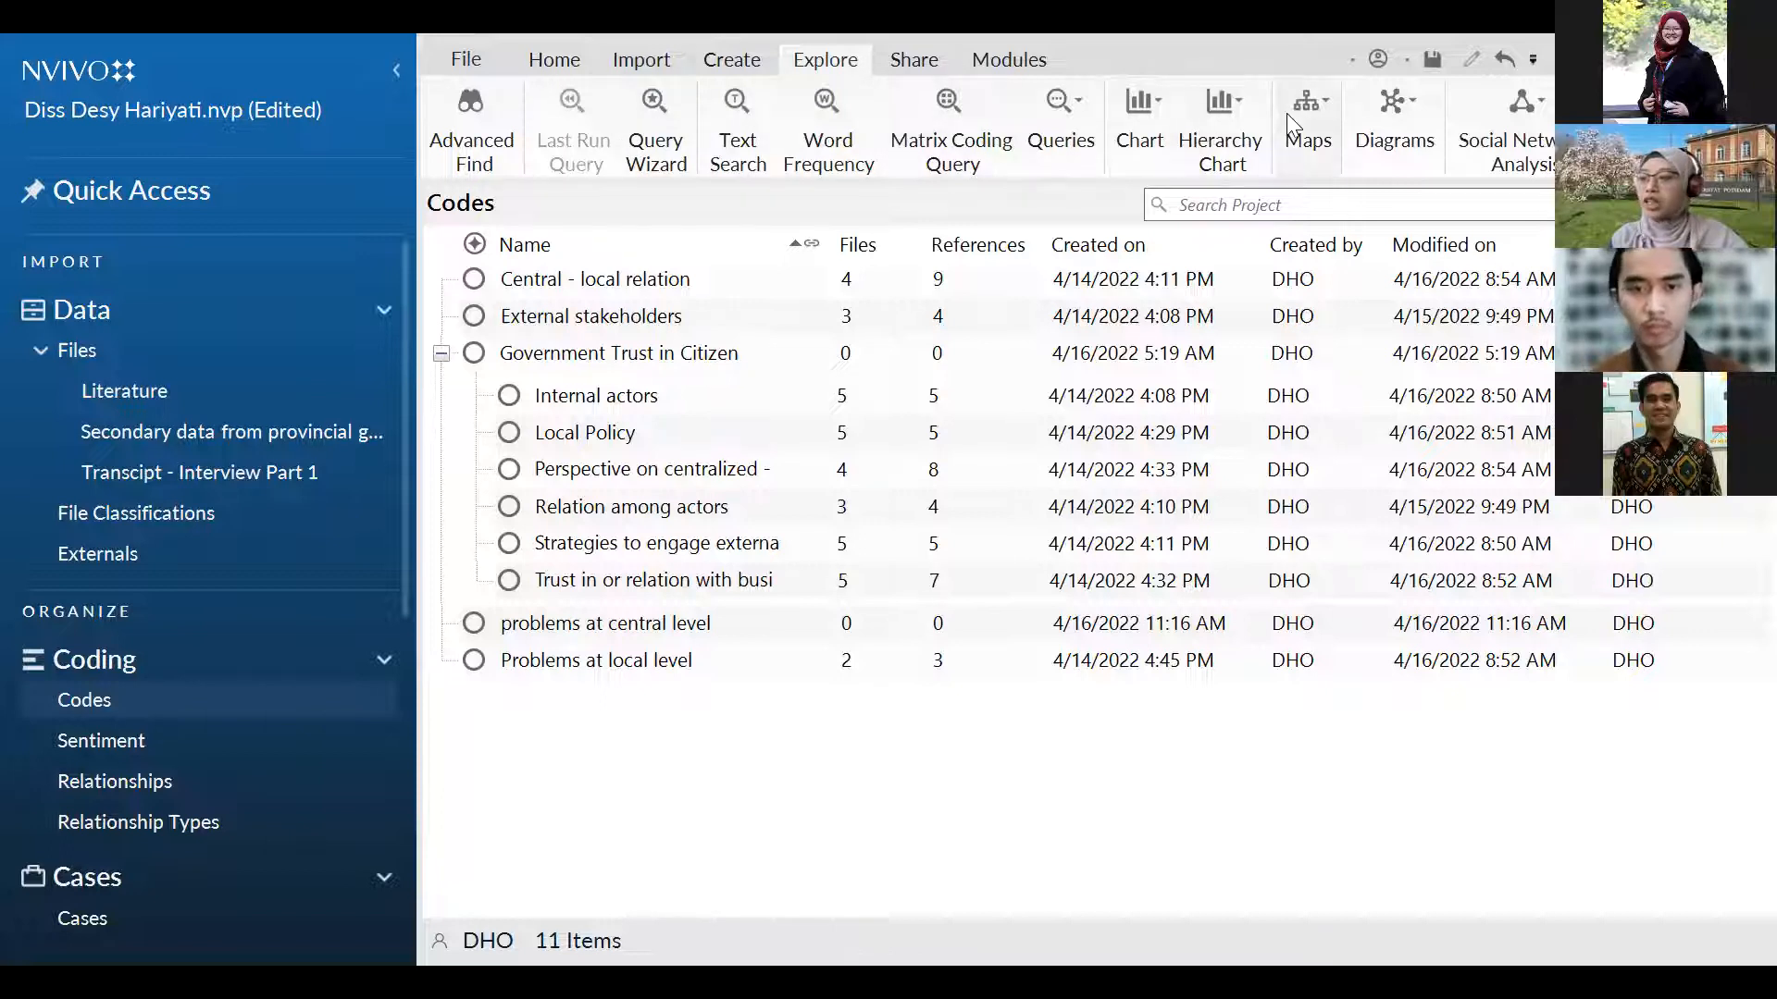
click(1364, 122)
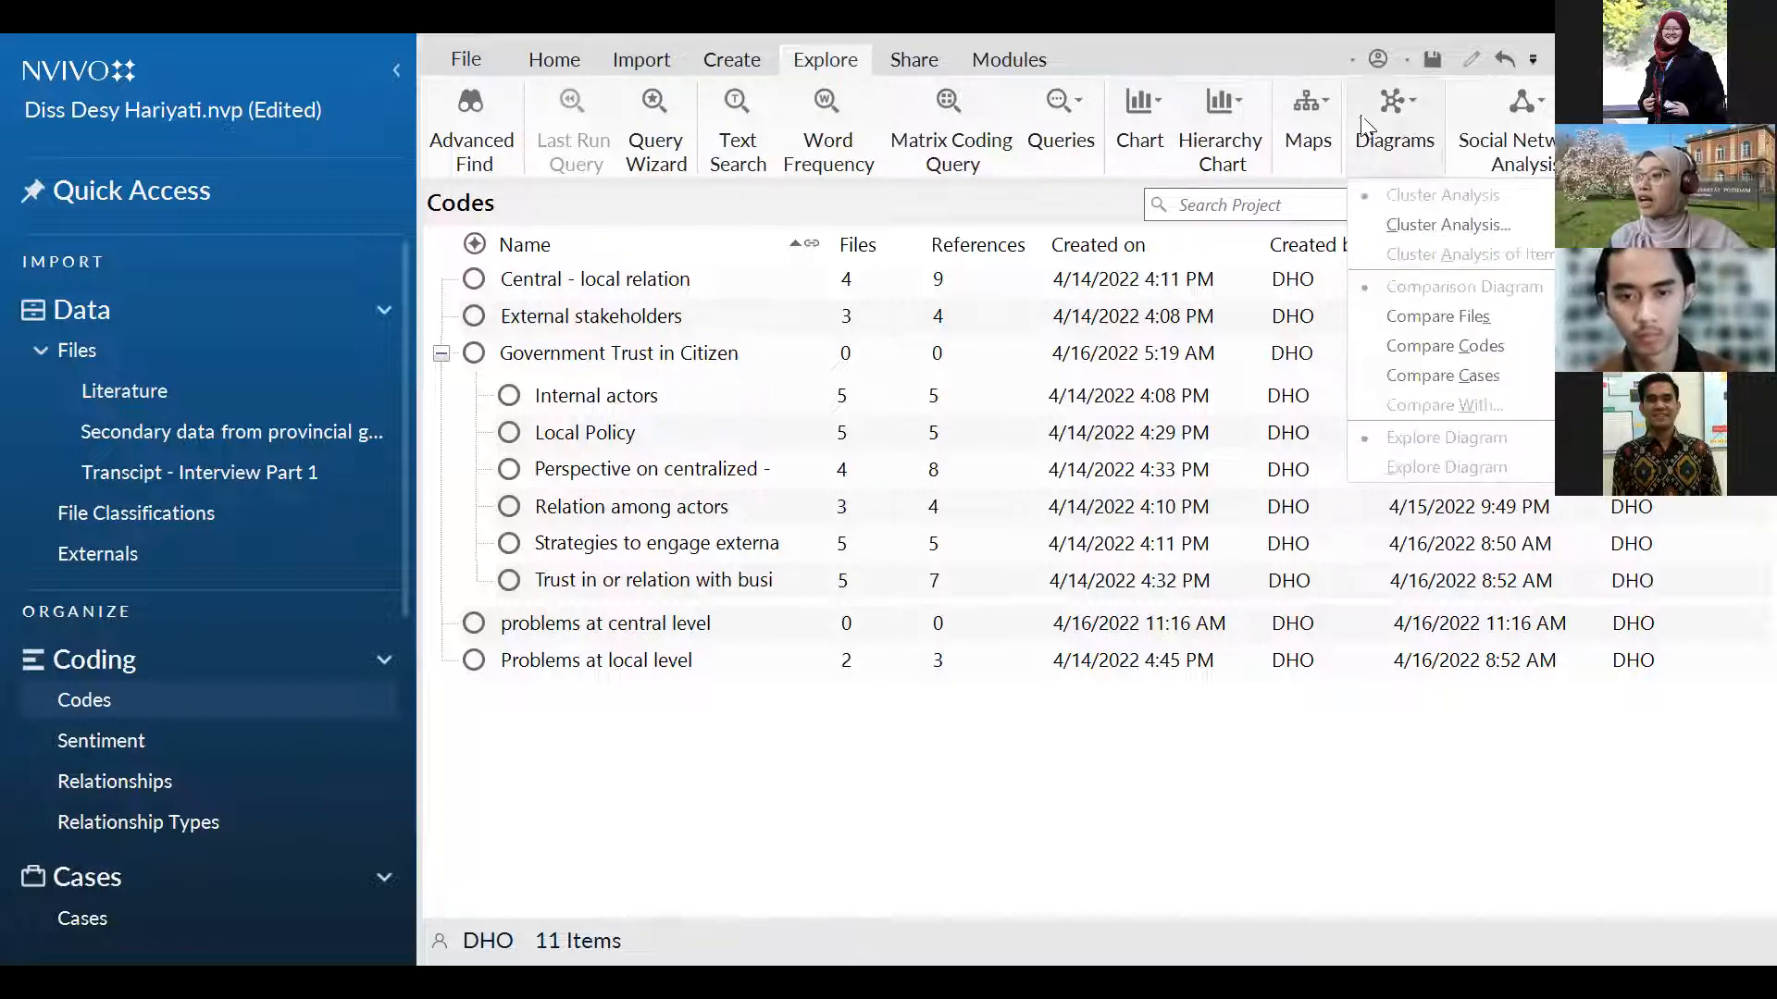
click(1307, 125)
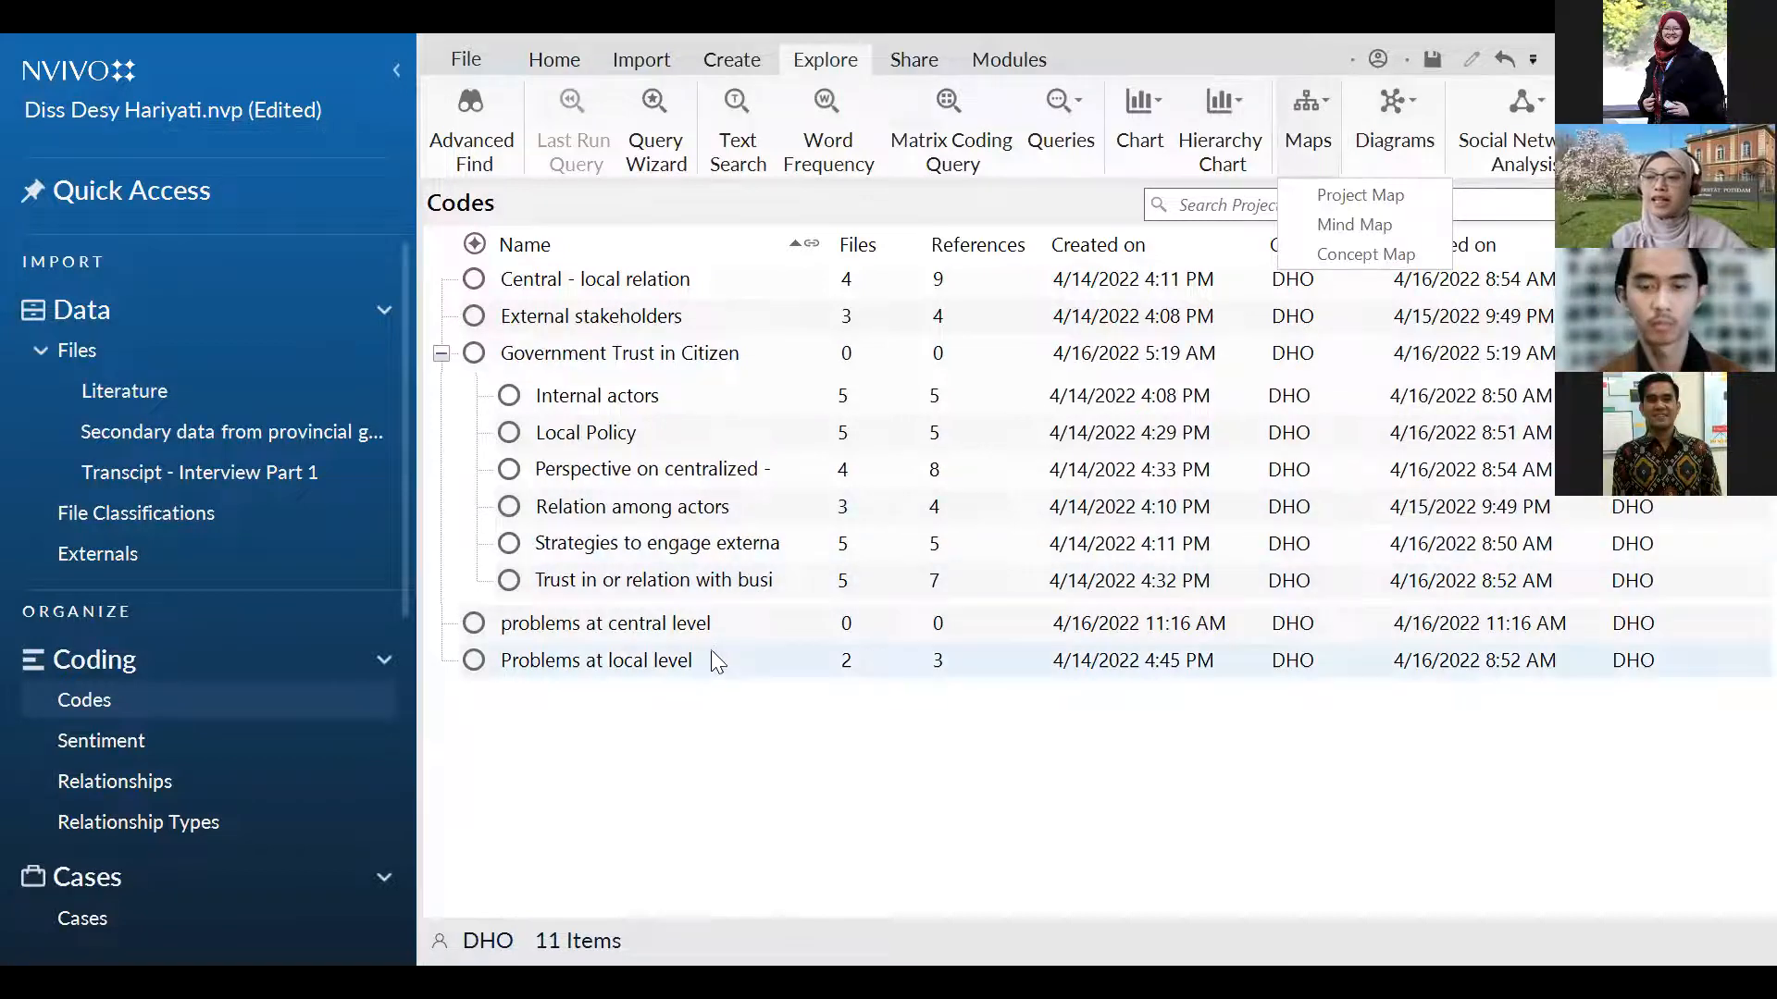
click(687, 741)
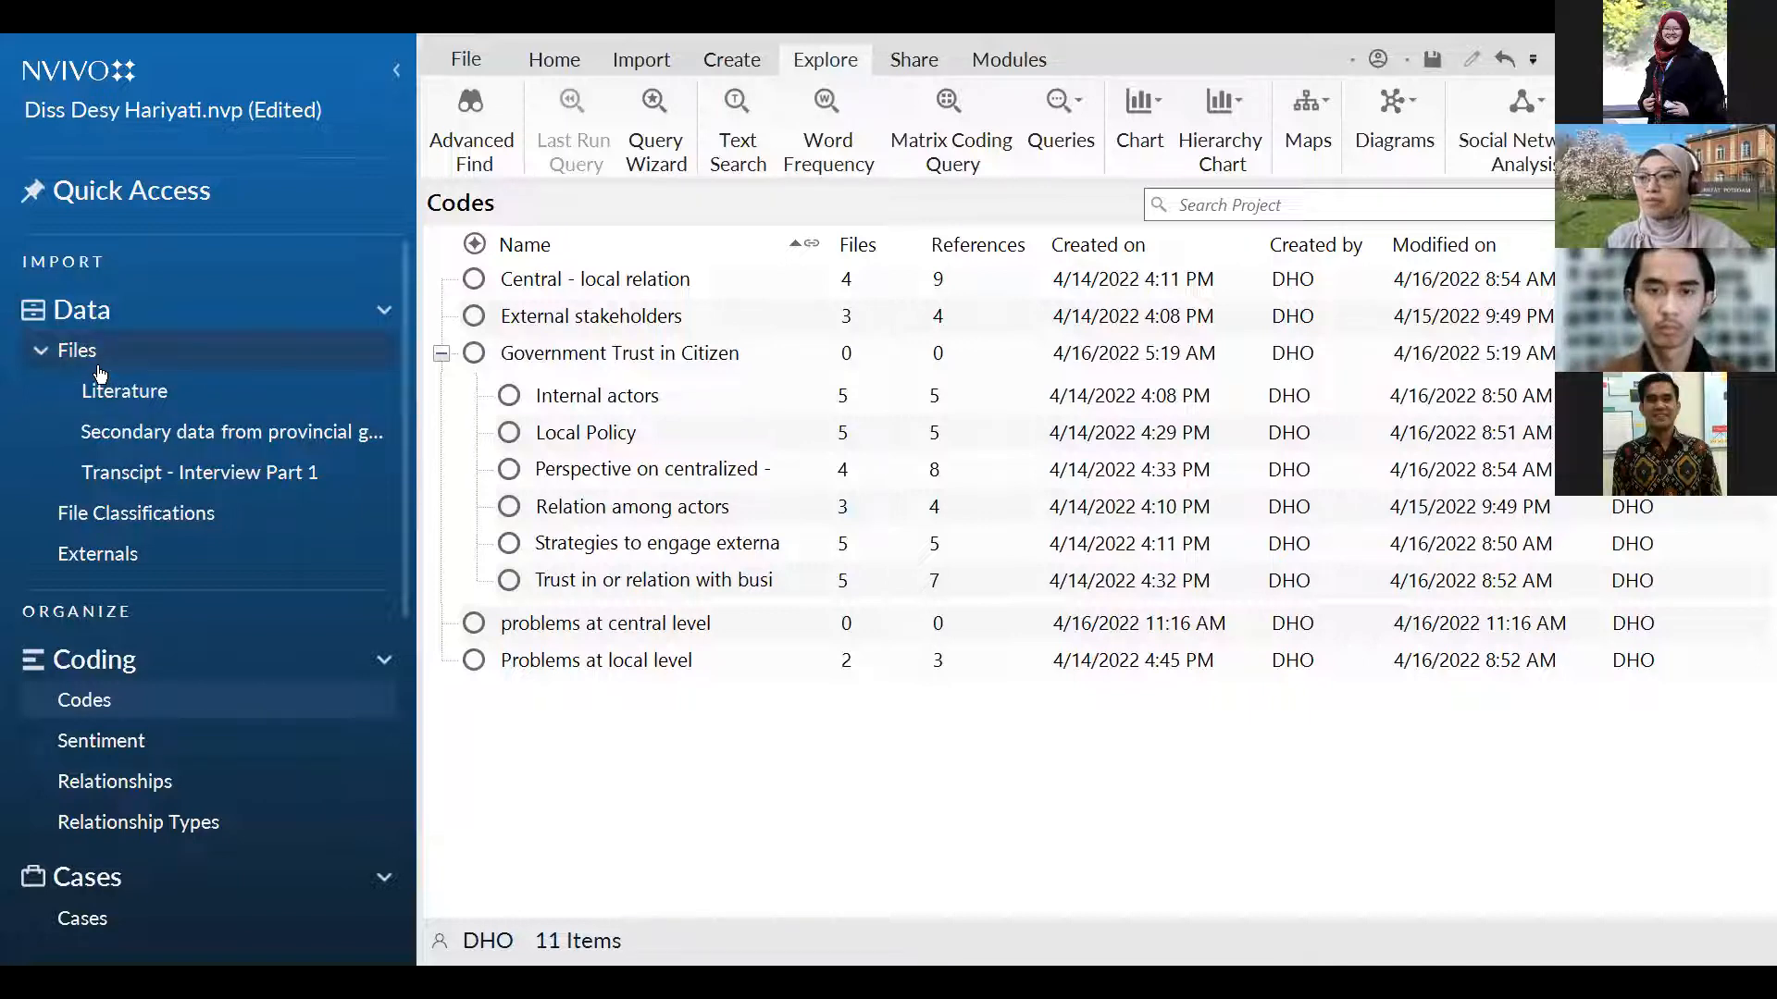
Import the PDF "IPSR - 2016 - The roots of trust in local government" into the Transcipt - Interview Part 1 folder without editing its properties.
click(137, 477)
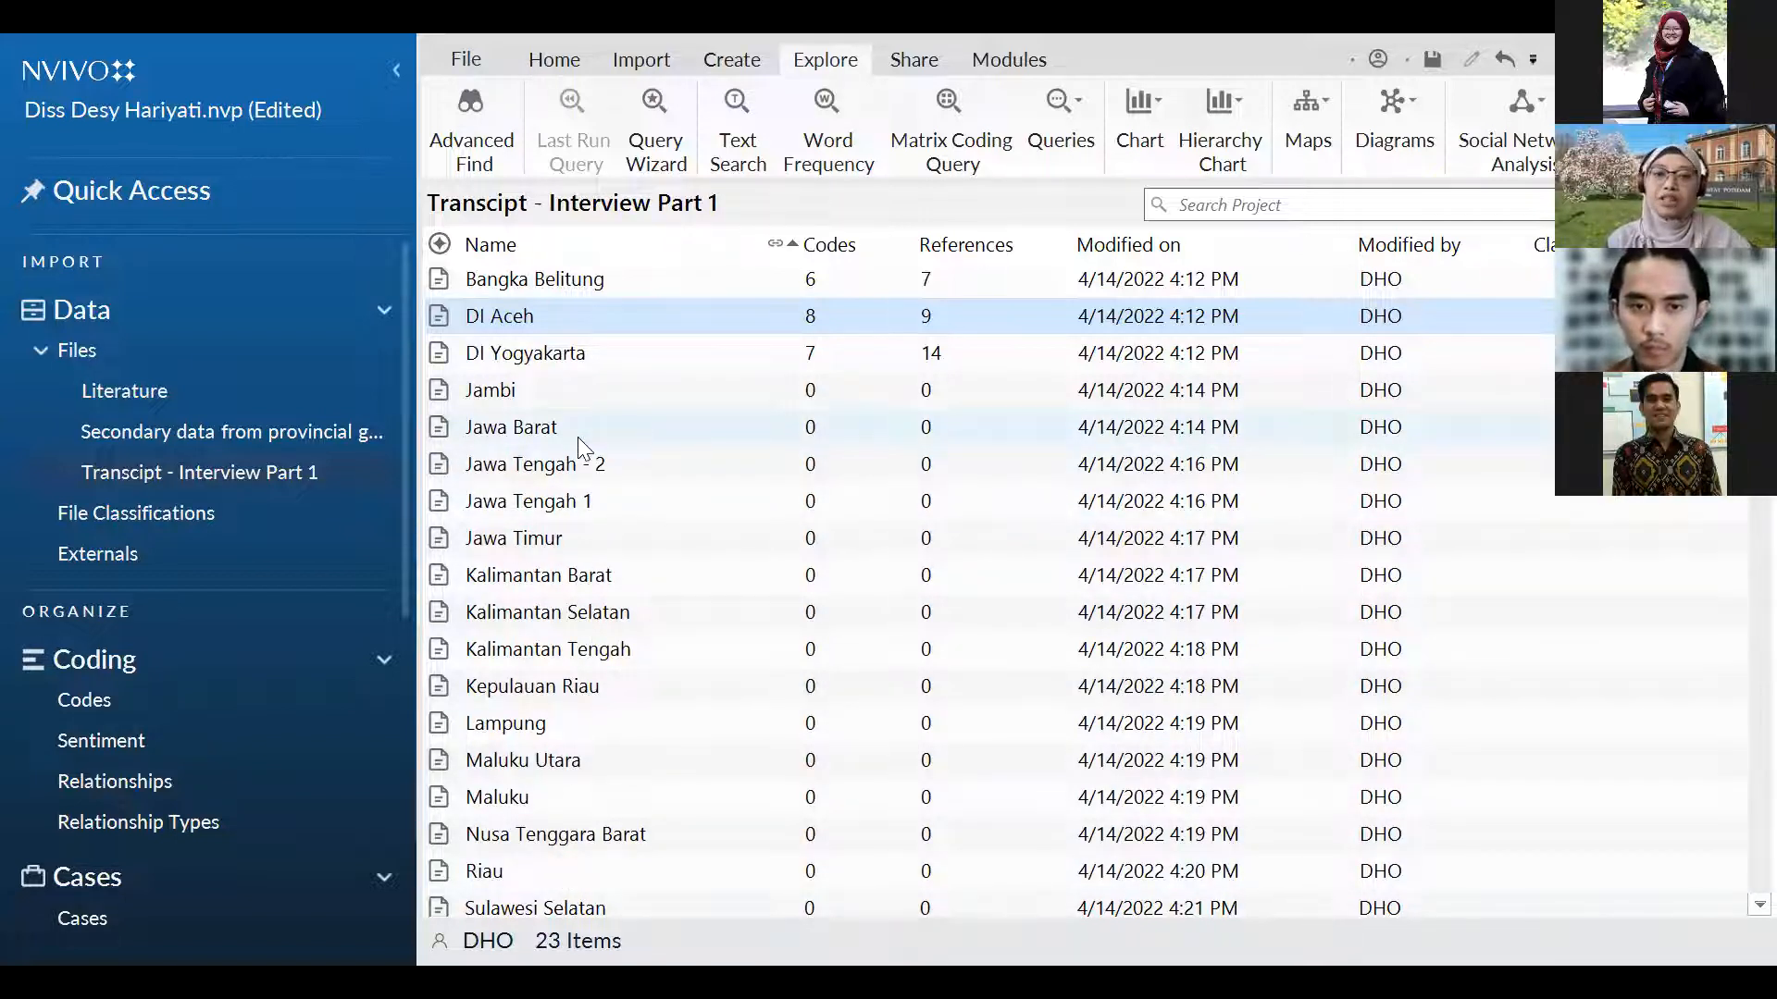
scroll(638, 480, down, 7)
scroll(639, 479, up, 4)
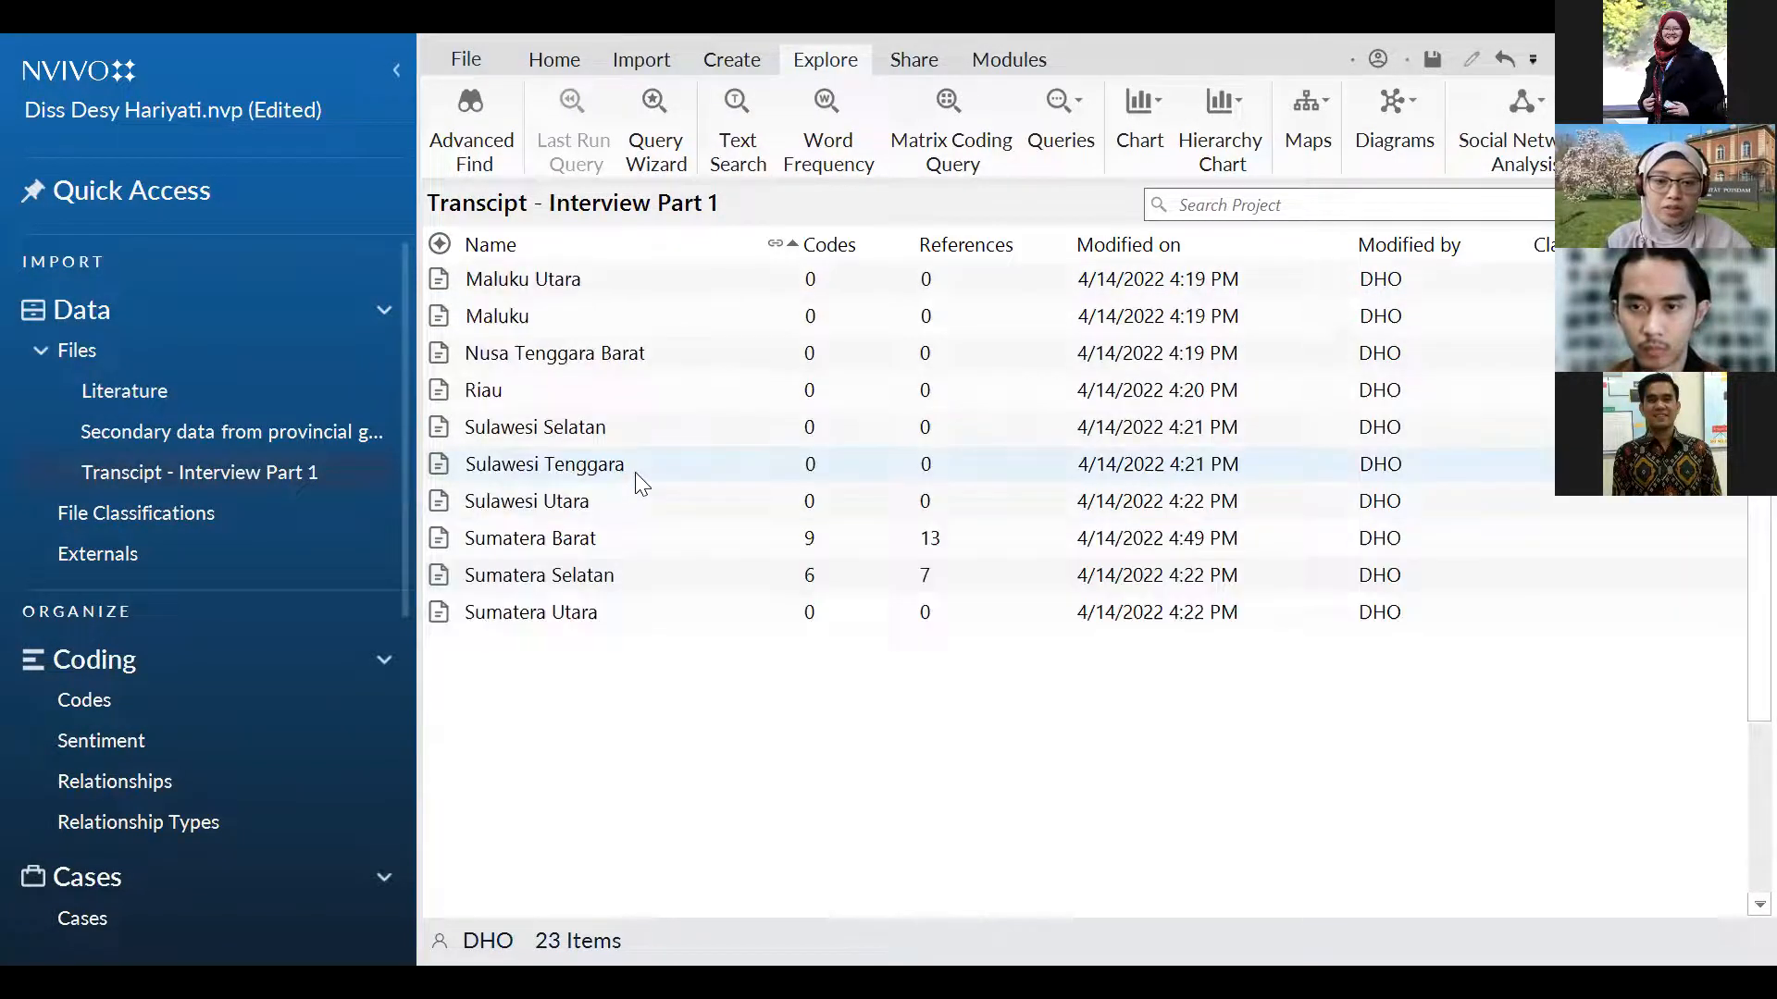
scroll(635, 472, up, 3)
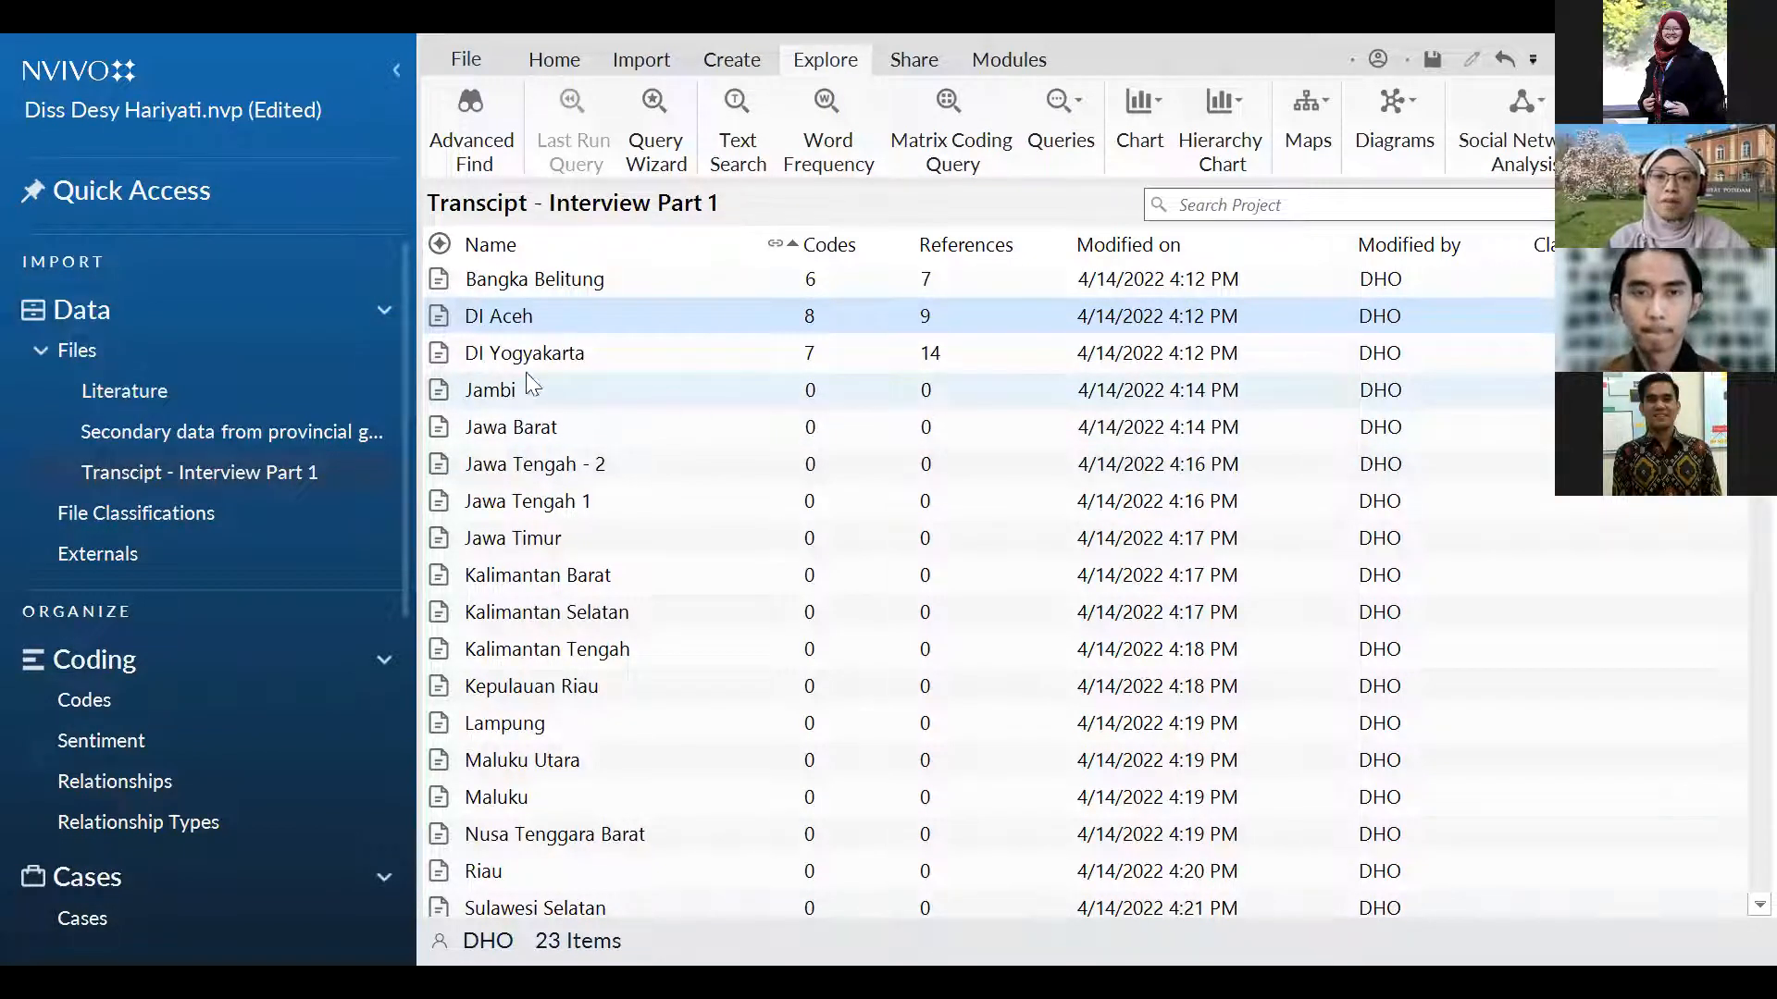
click(658, 61)
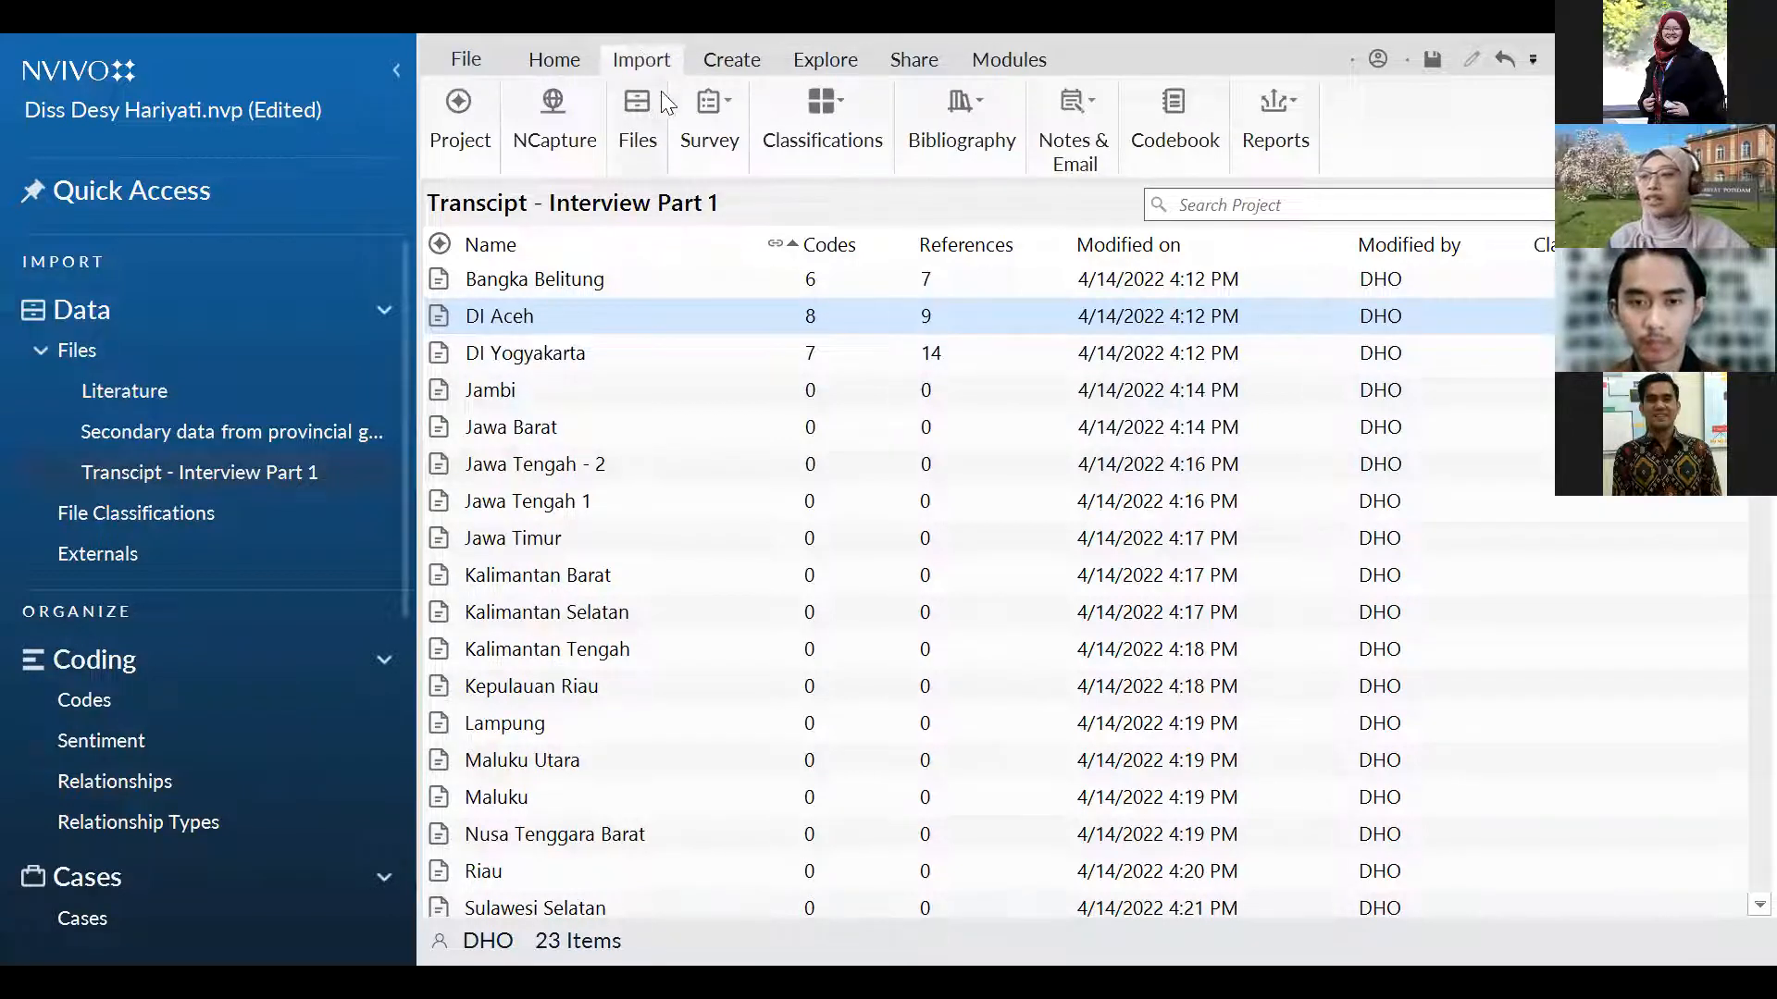
click(643, 139)
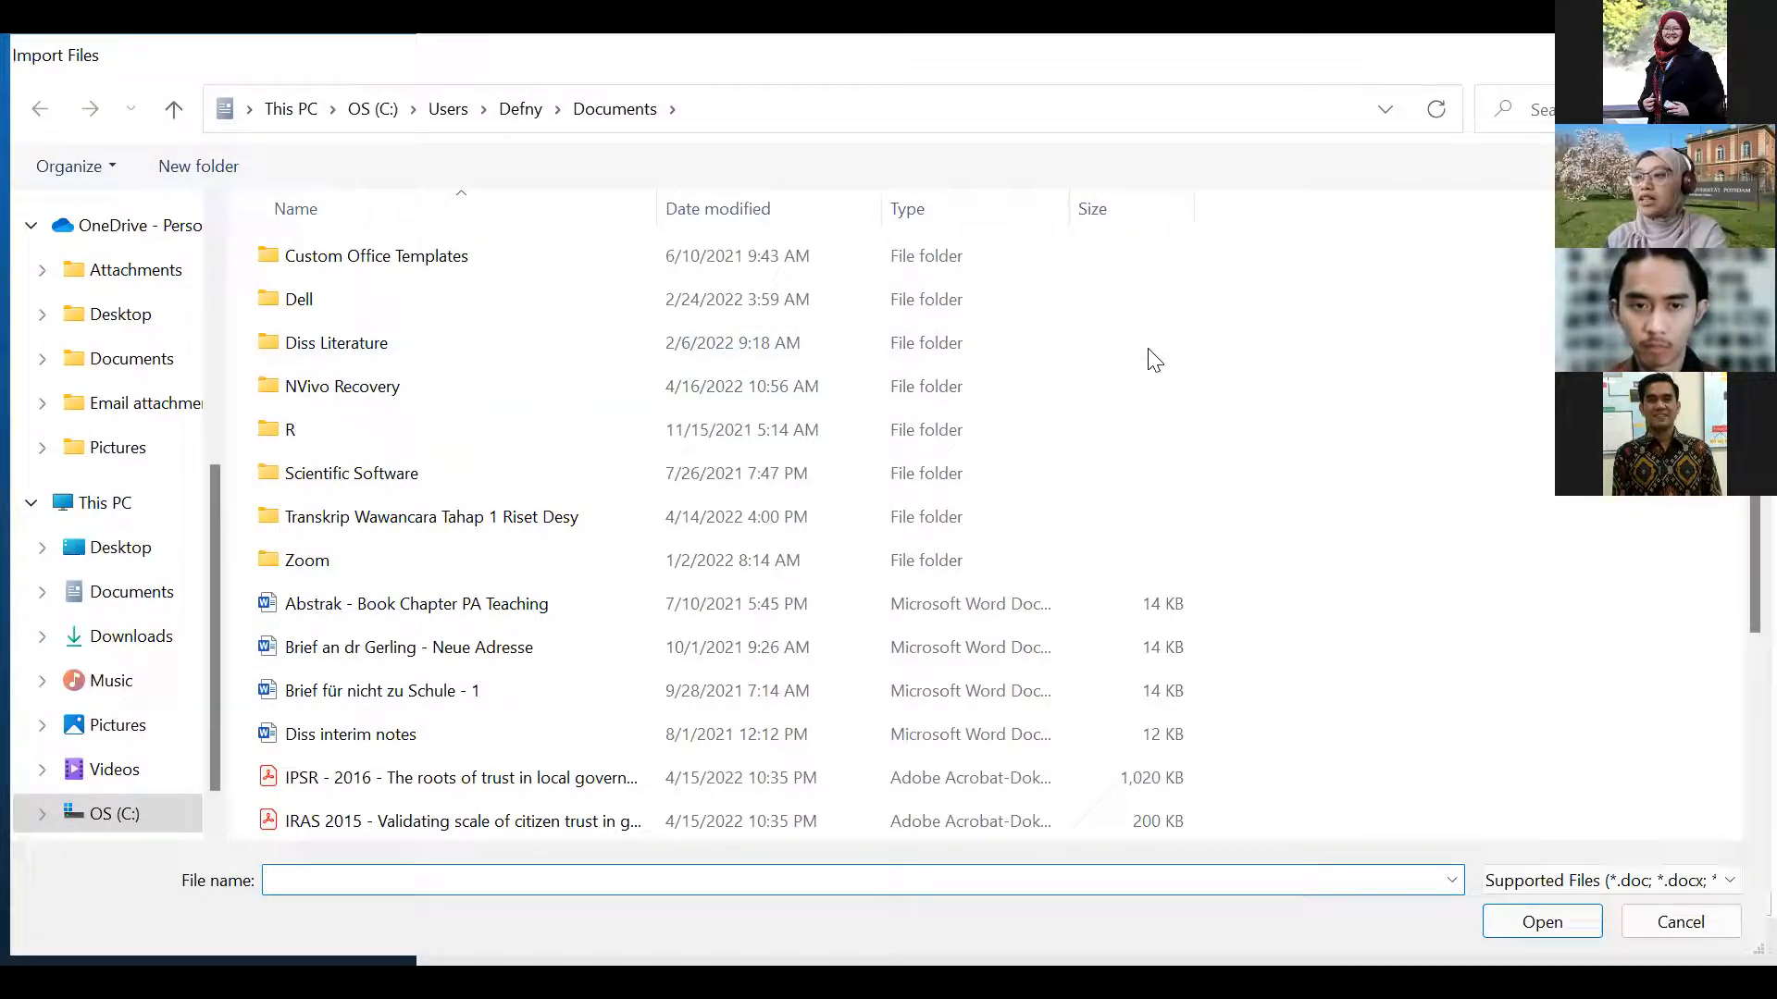
click(1548, 267)
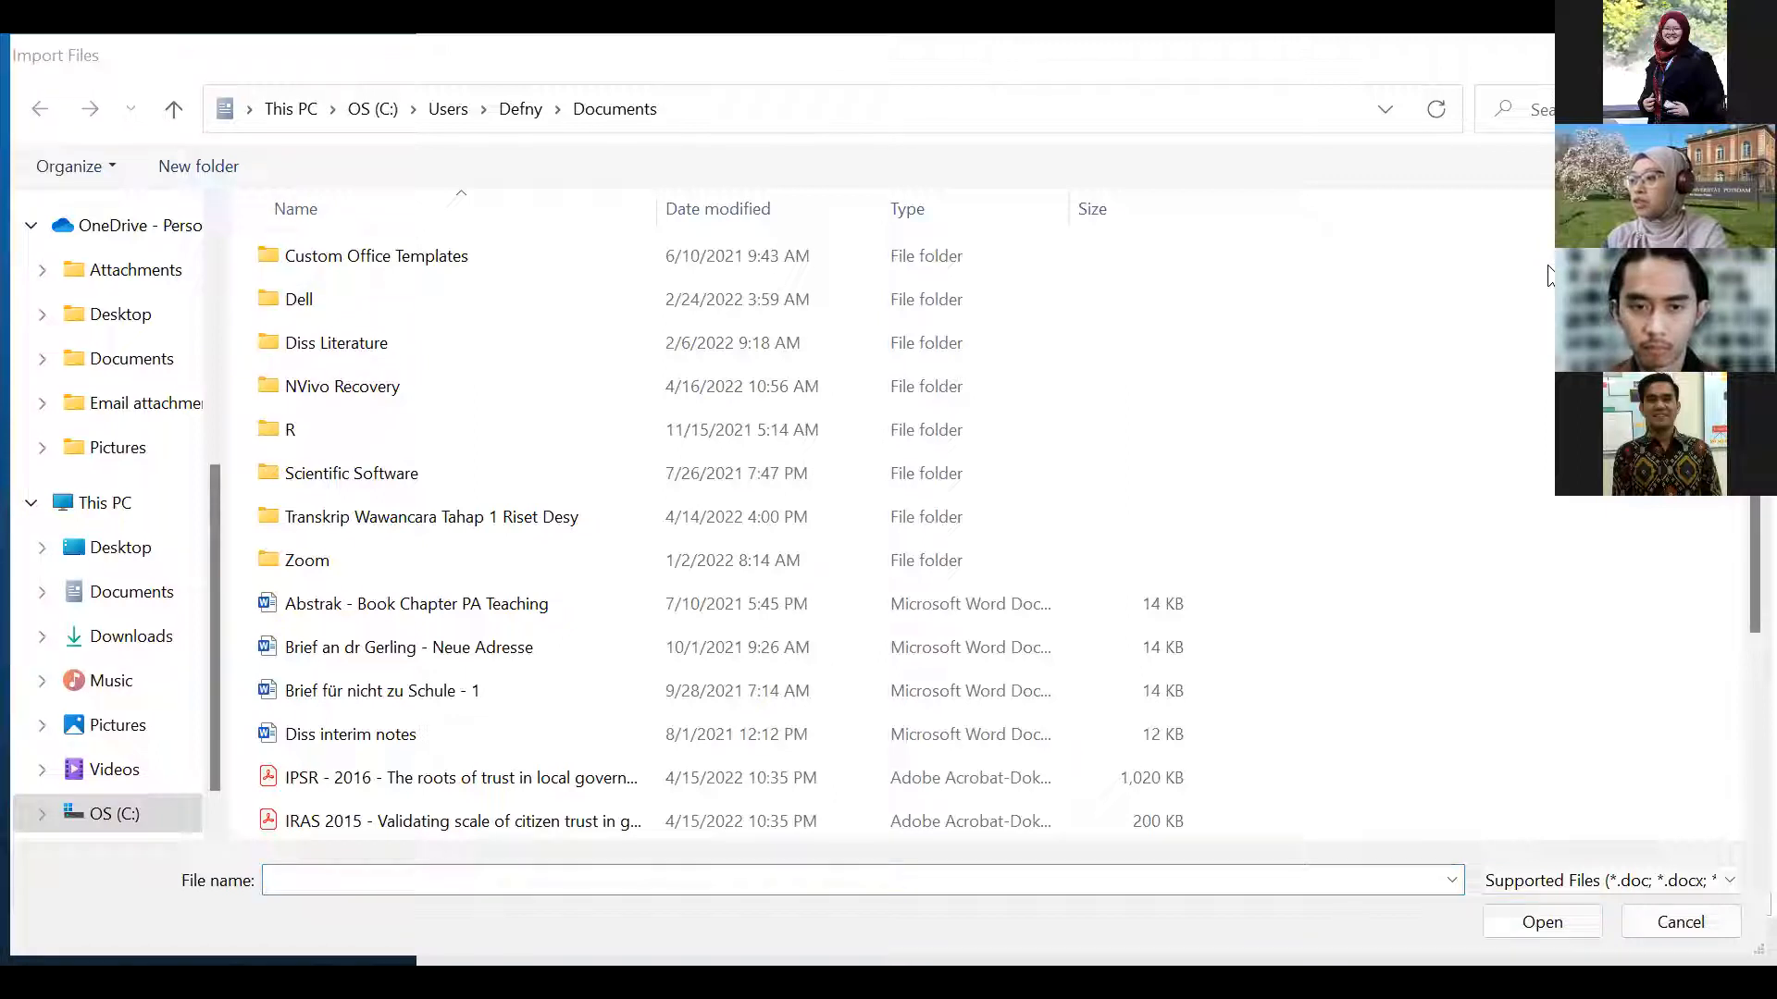
click(373, 777)
click(1542, 921)
click(988, 452)
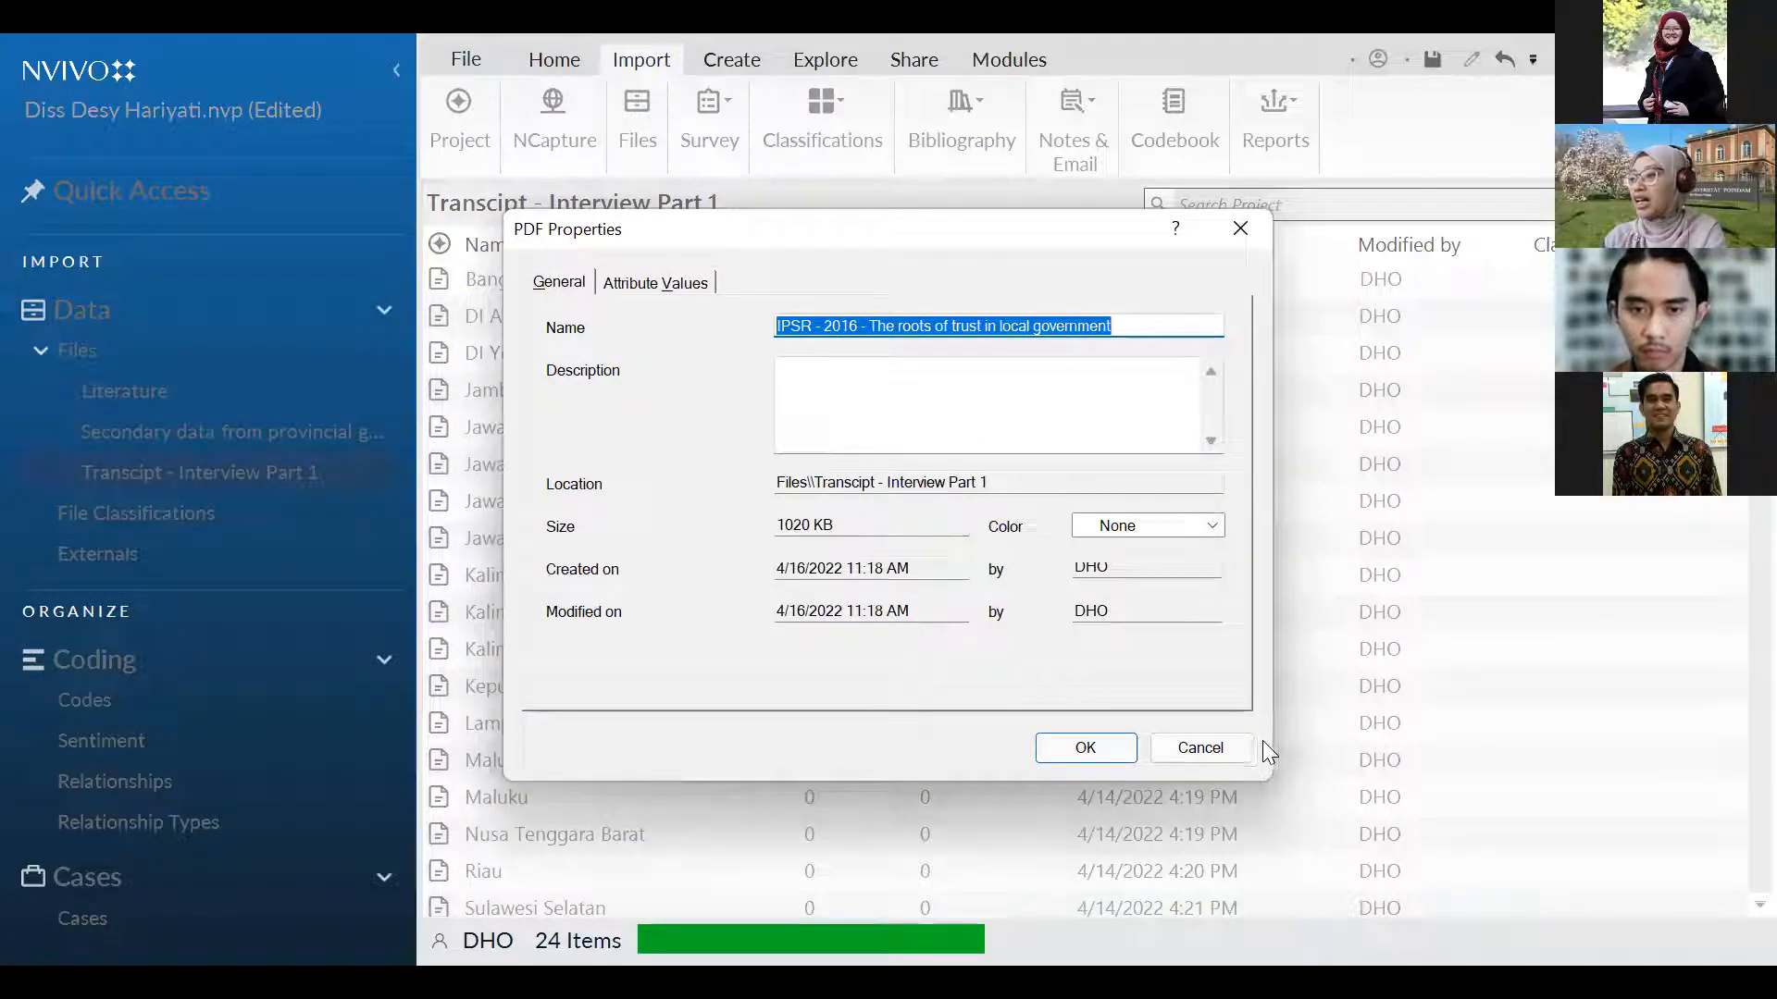
click(1206, 746)
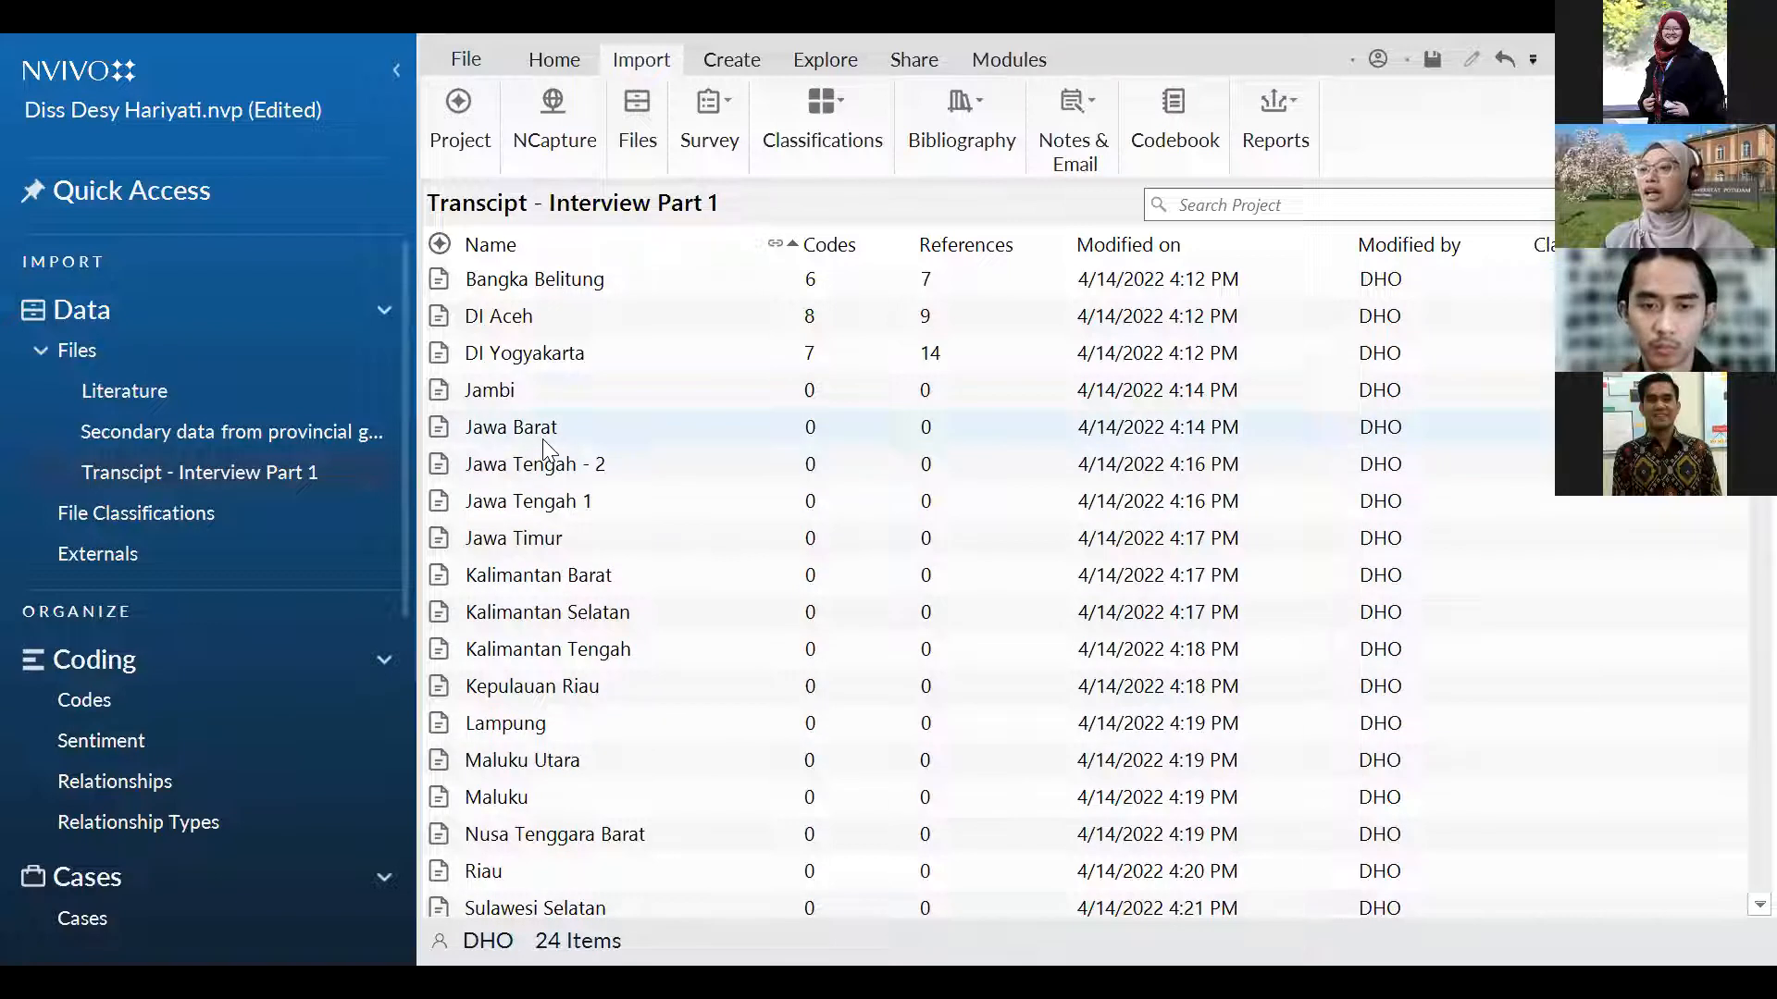
Open the Jambi interview transcript at the bulleted policy notes starting with "Tahun 2016 ttg Pergub".
click(507, 394)
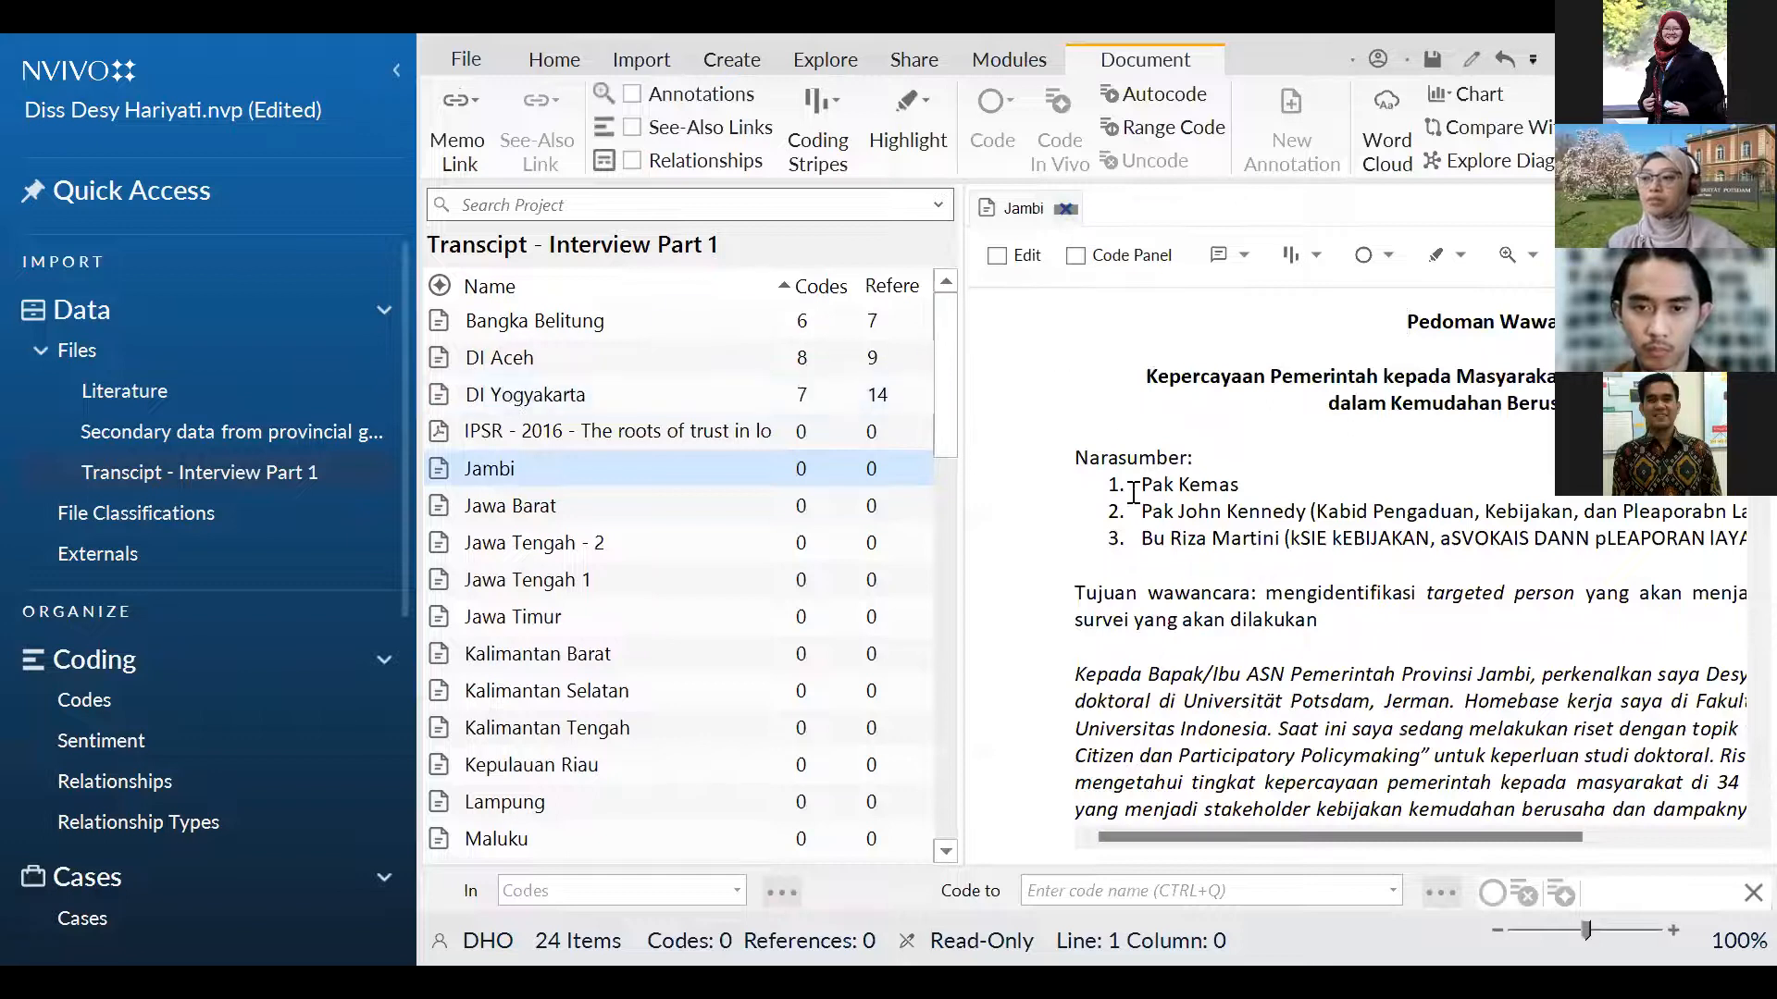
scroll(1171, 555, down, 3)
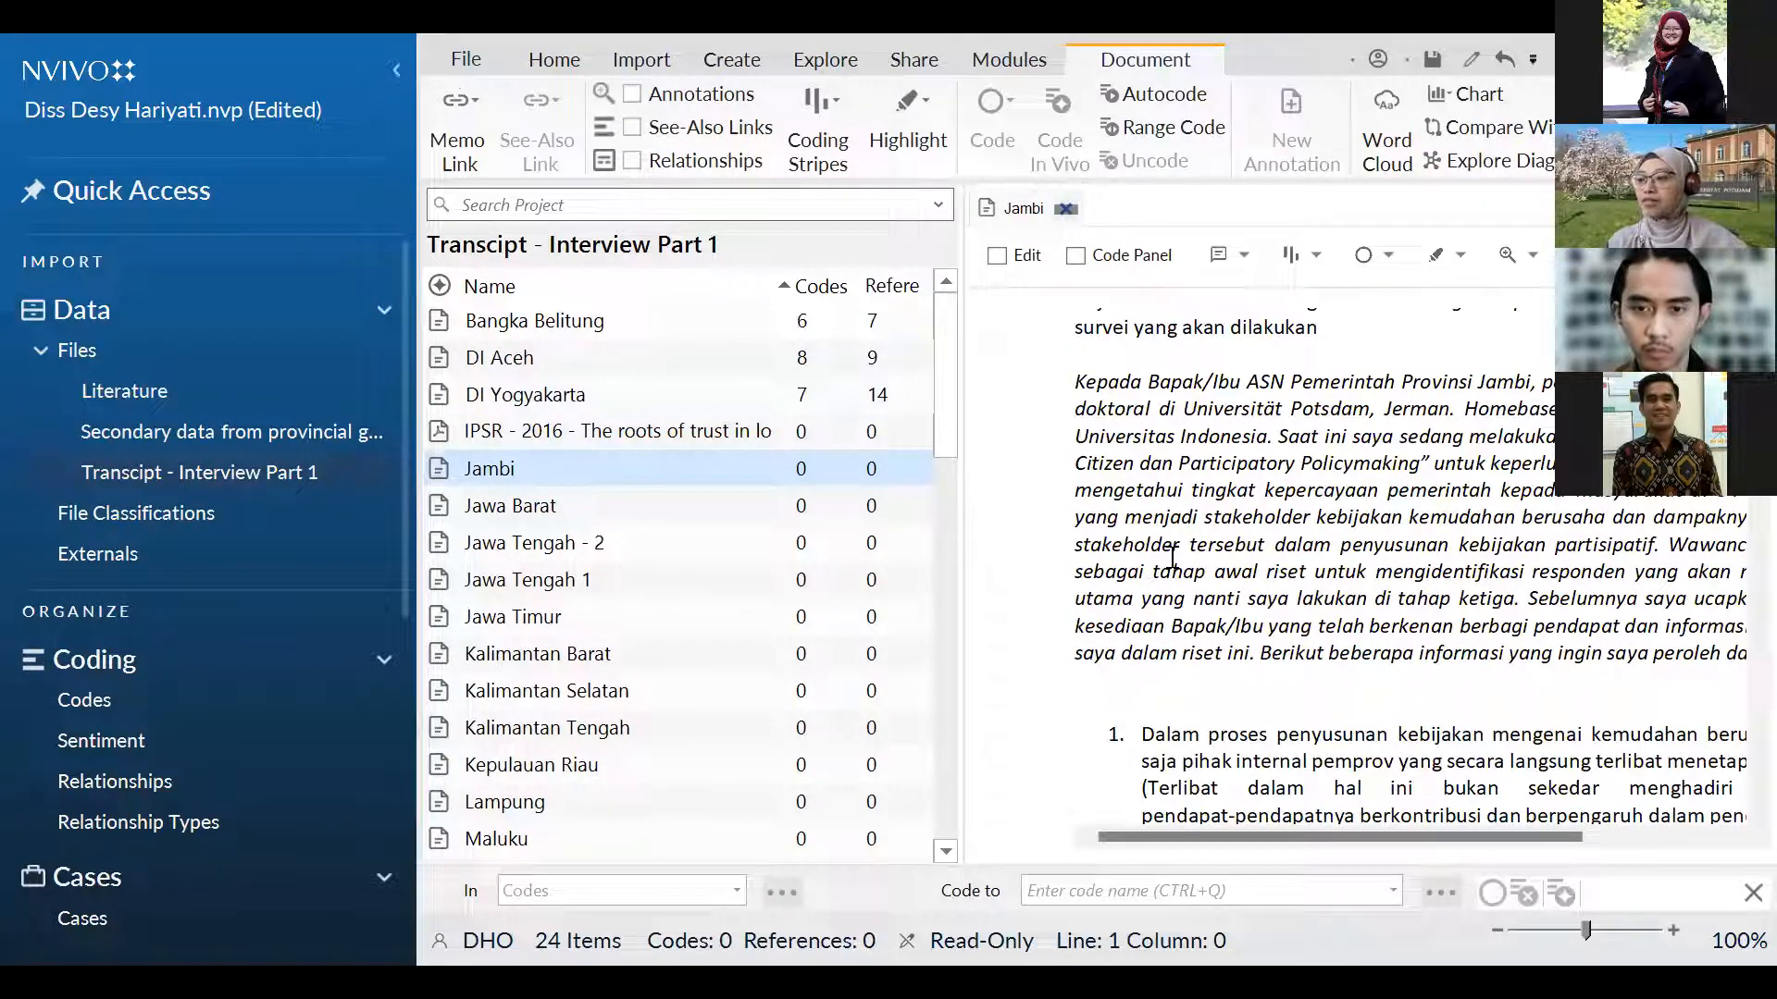
scroll(1203, 591, down, 6)
scroll(1203, 590, down, 2)
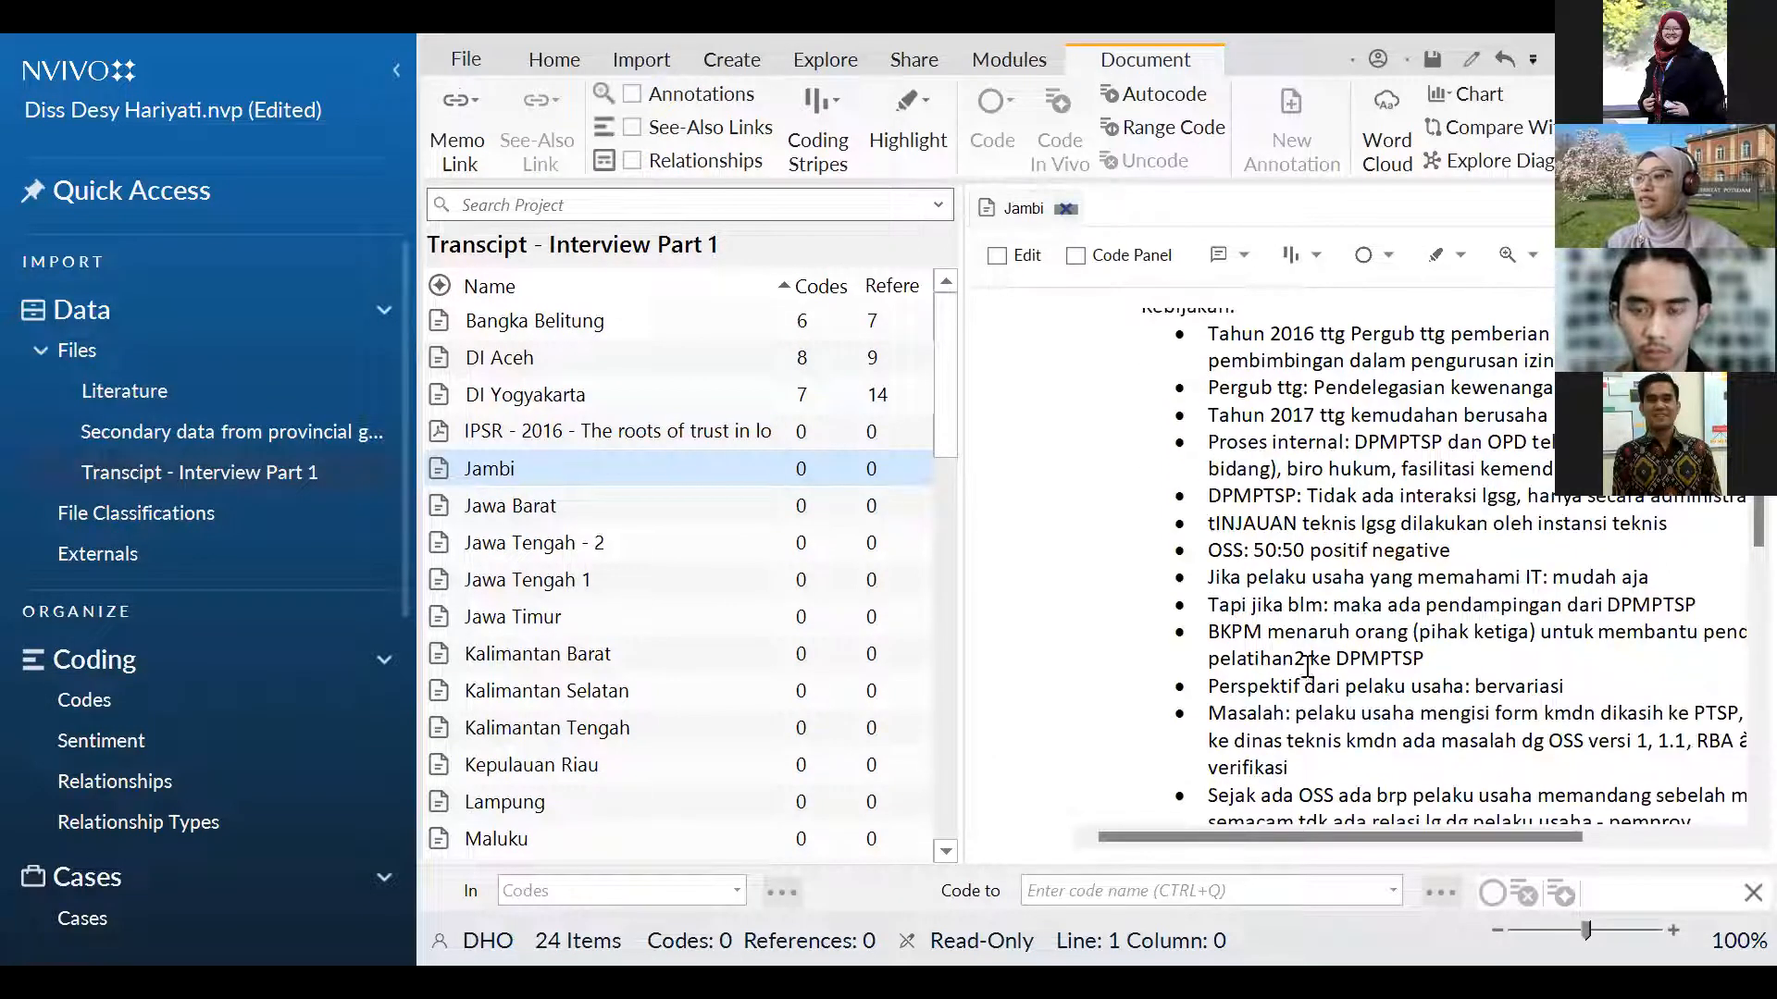
scroll(1308, 664, up, 1)
drag(1237, 834, 1291, 823)
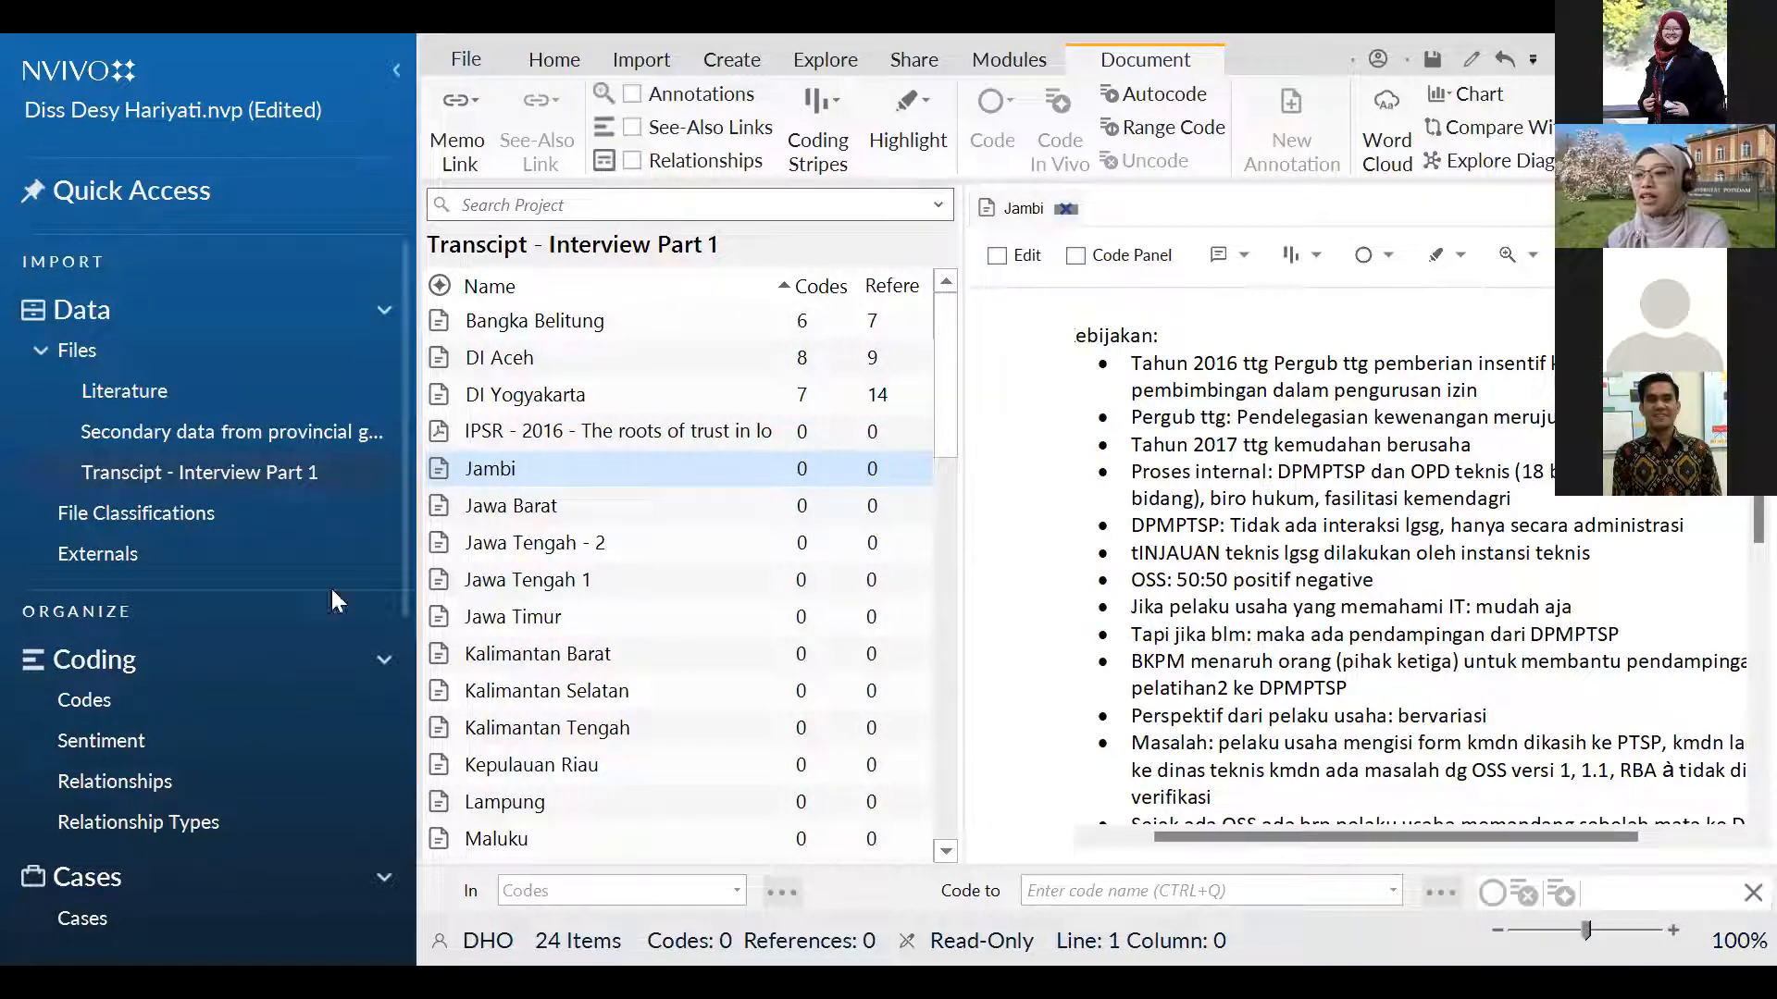
Show the project's codes beside the transcript and code the "Tahun 2016 ttg Pergub" bullet to Local Policy.
click(86, 701)
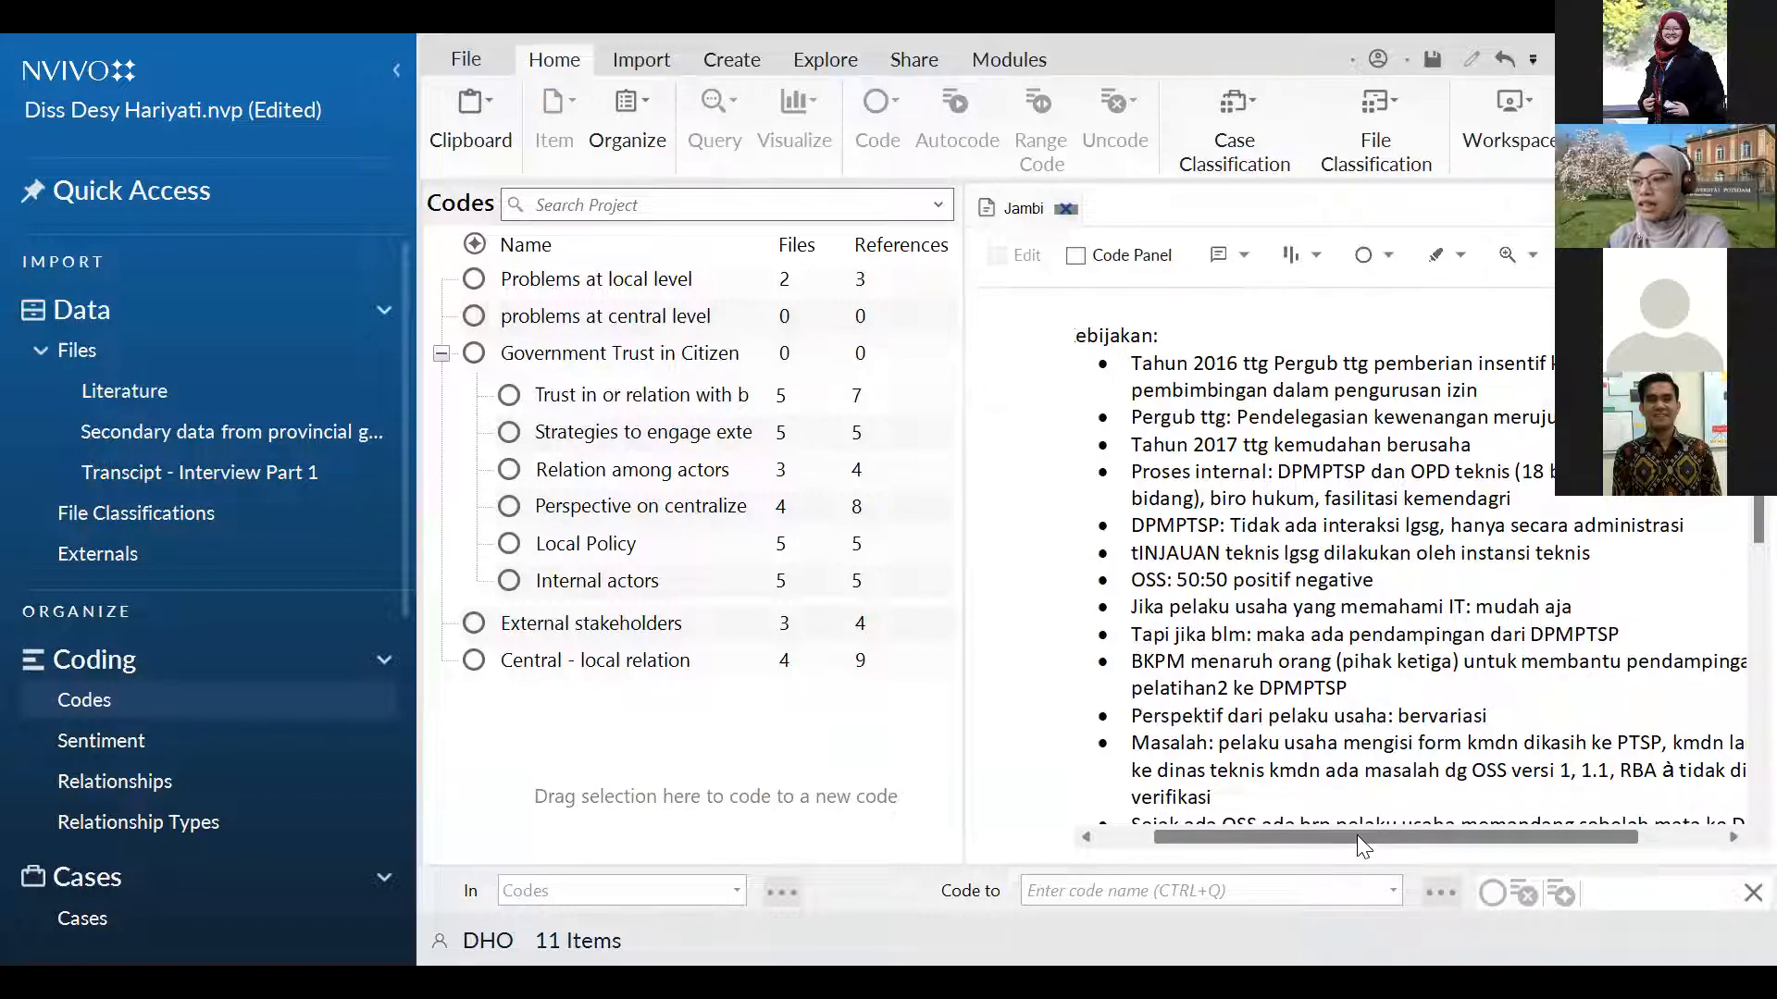
drag(1357, 835, 1393, 840)
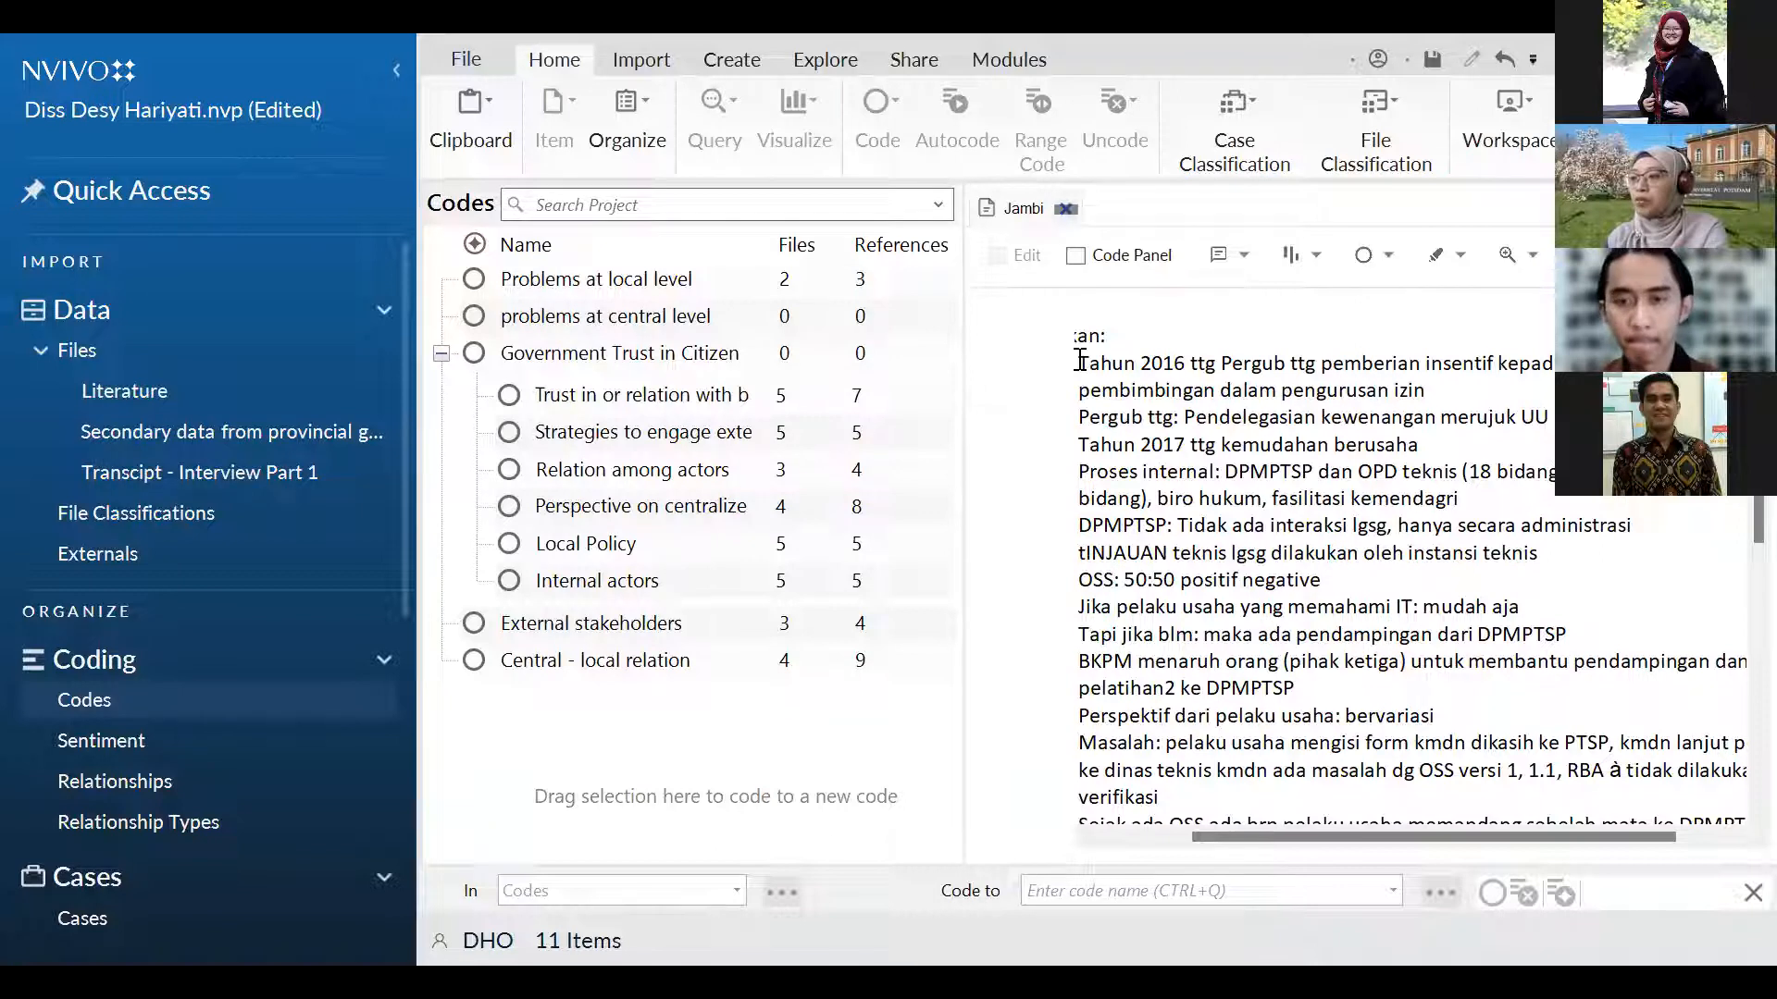
drag(1080, 361, 1467, 390)
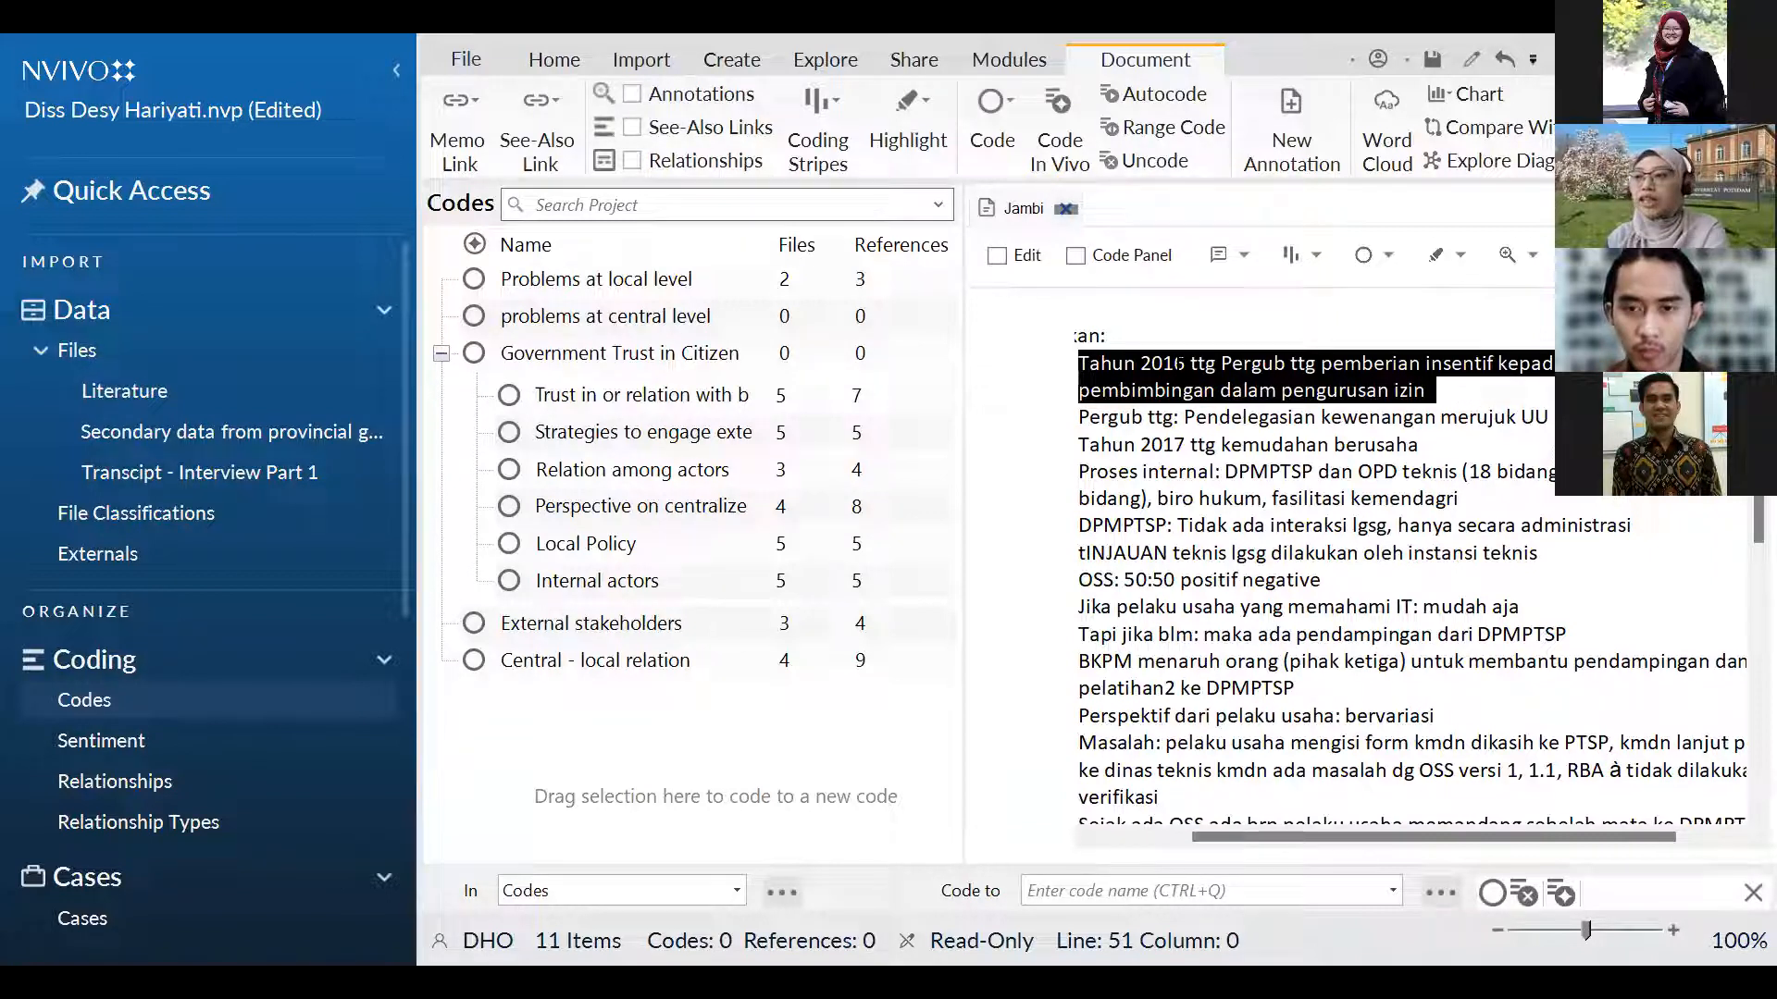
drag(1159, 363, 602, 548)
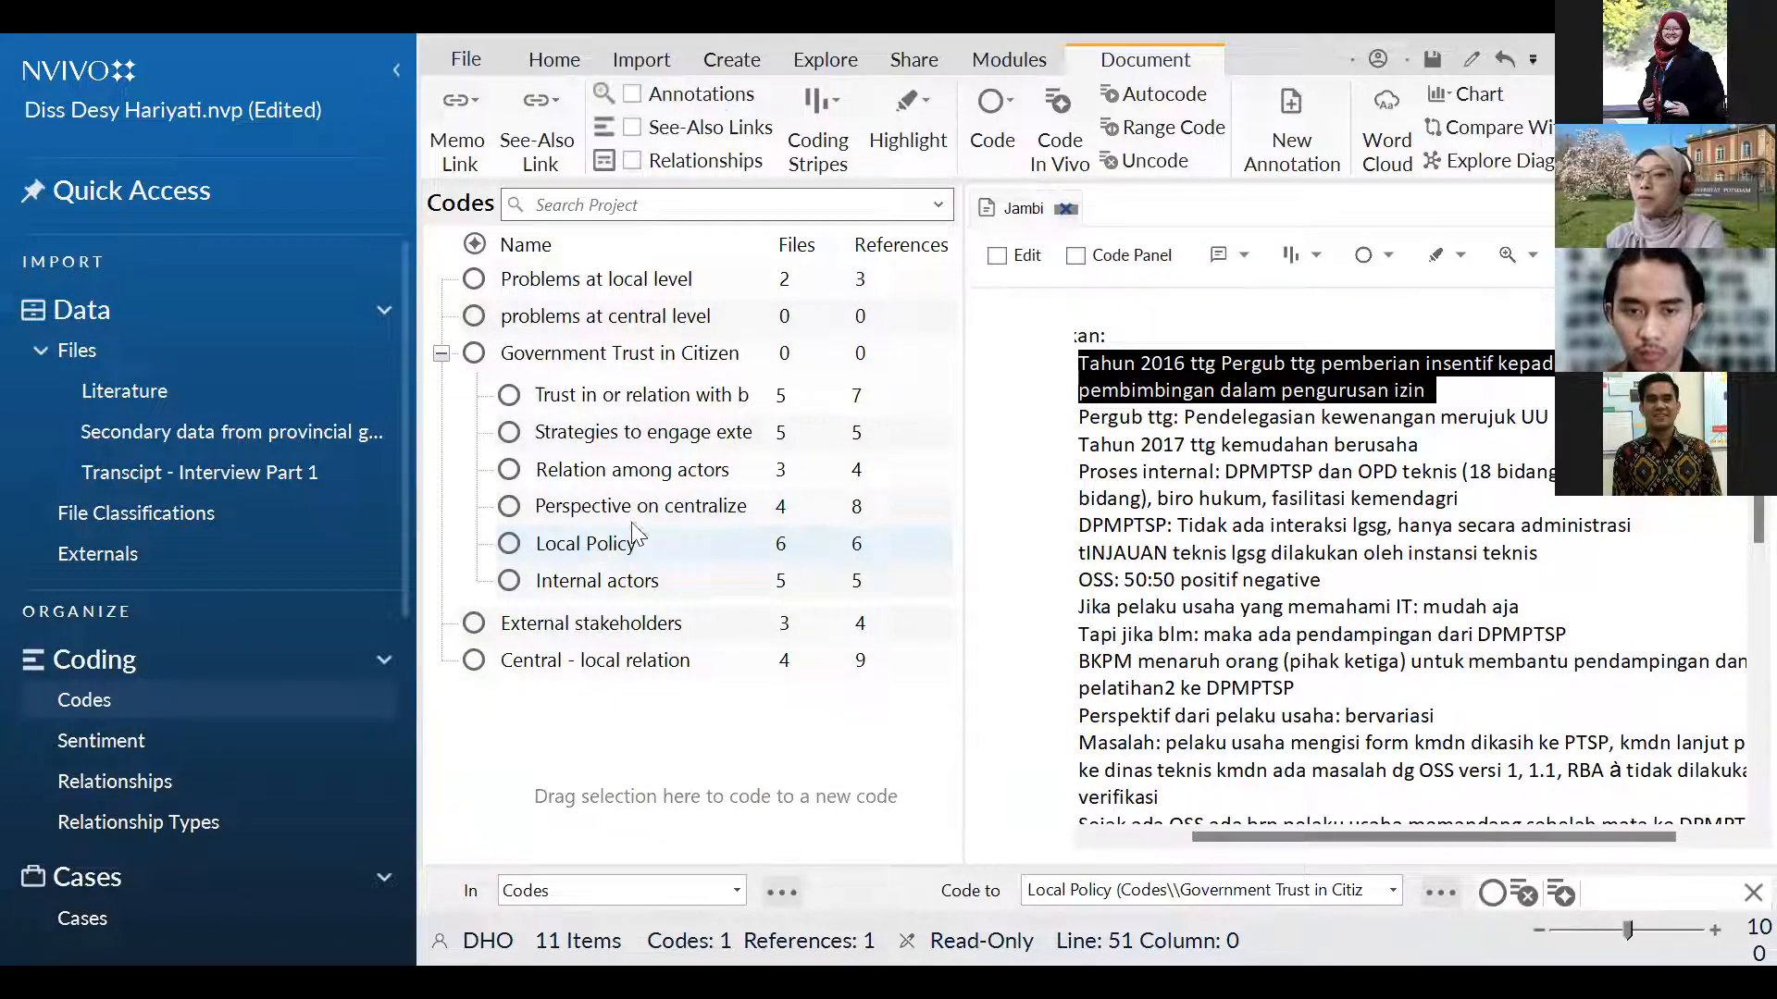
Code the bullets "Pergub ttg: Pendelegasian kewenangan" and "Tahun 2017 ttg kemudahan berusaha" to Local Policy.
click(1078, 410)
drag(1078, 410, 1449, 439)
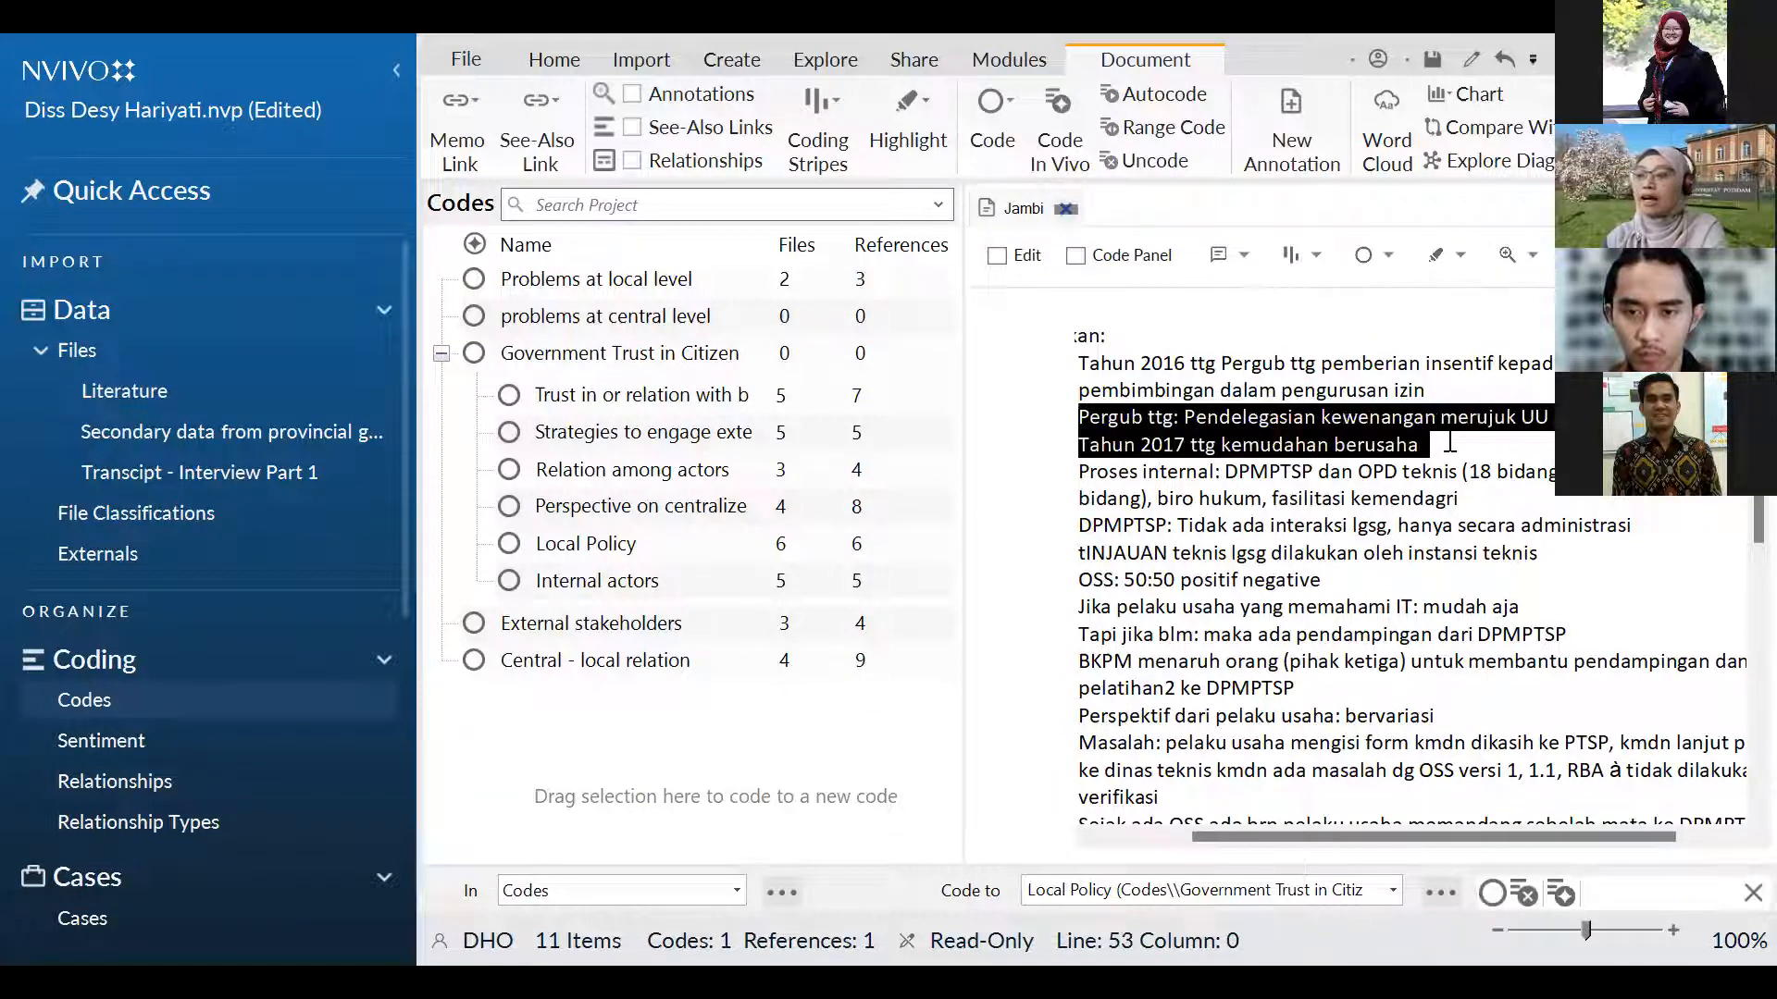
drag(1185, 419, 578, 553)
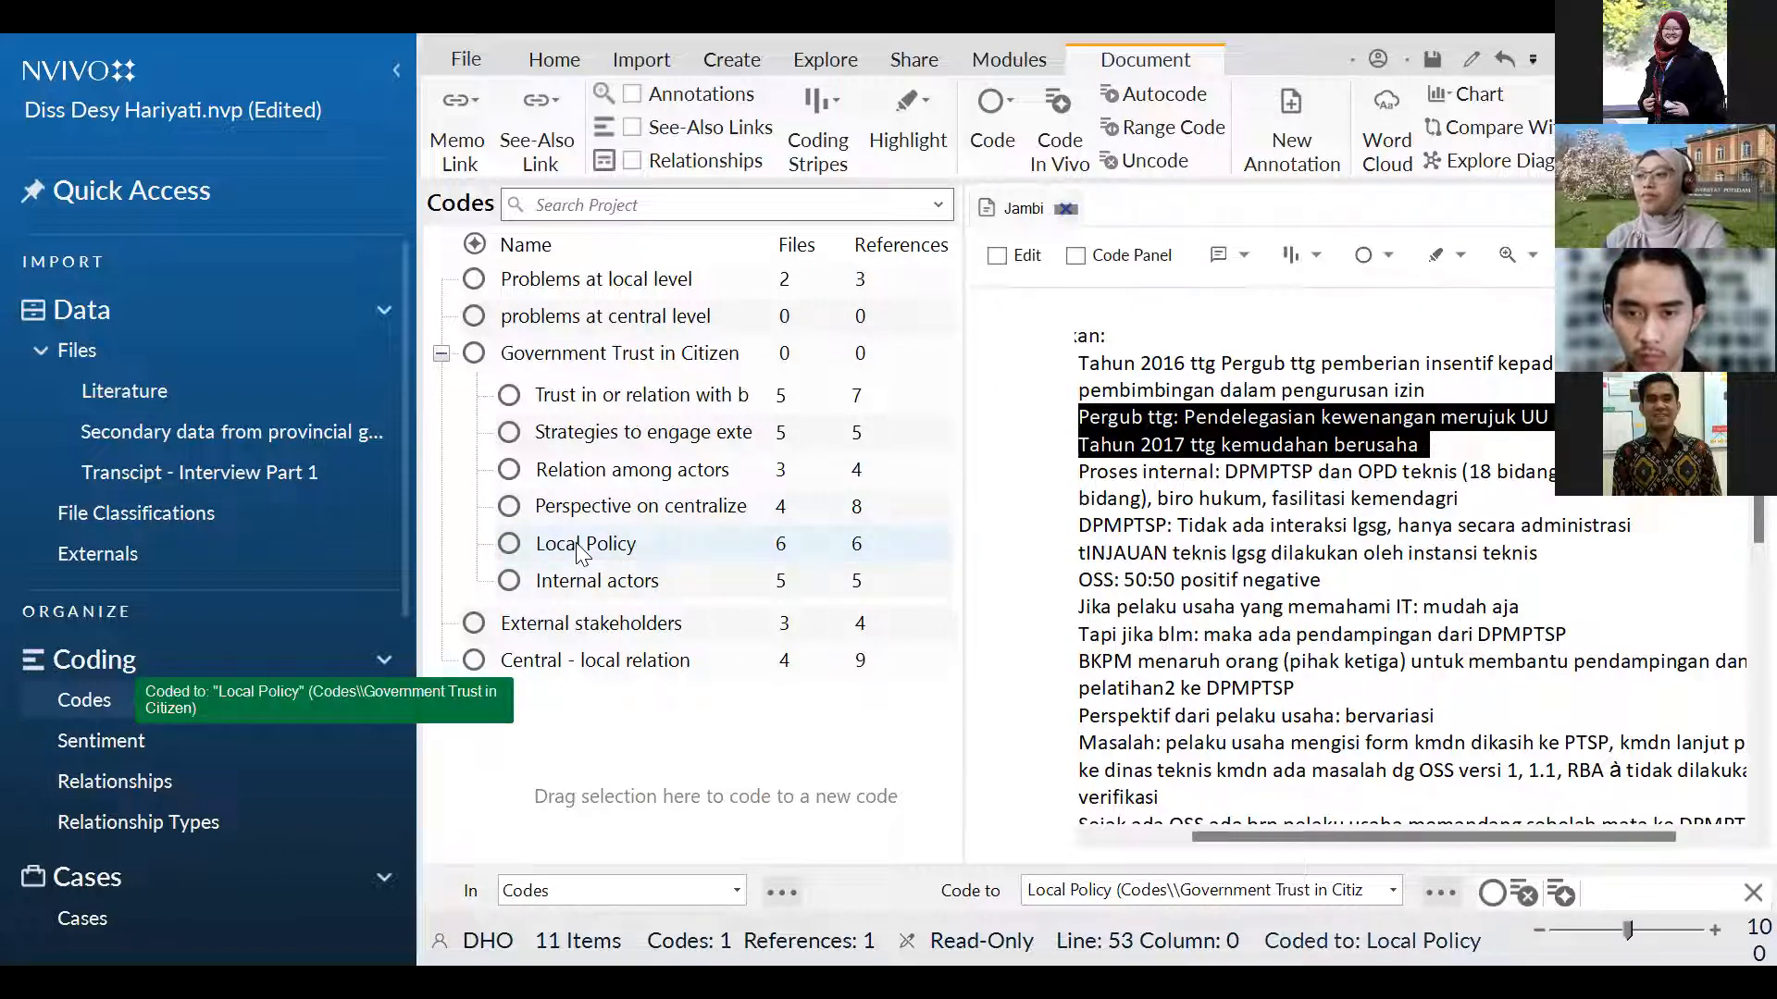
click(1260, 474)
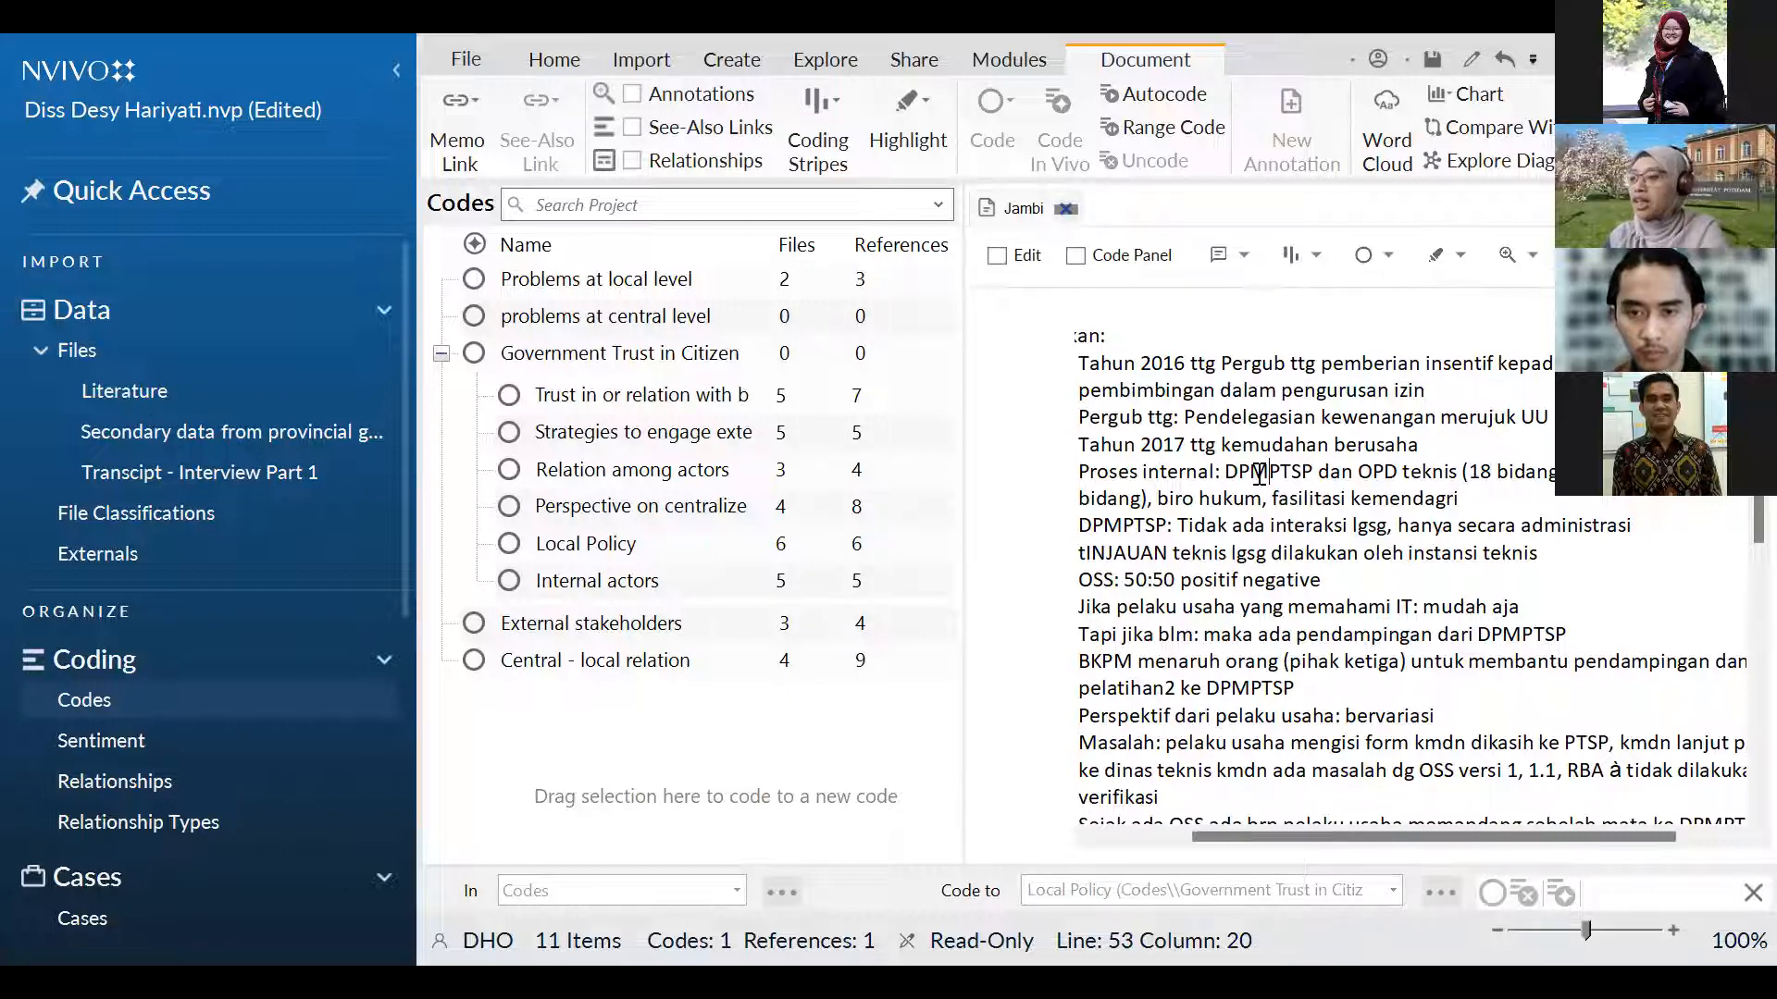
Create a new top-level code named "Internal business process".
right_click(548, 731)
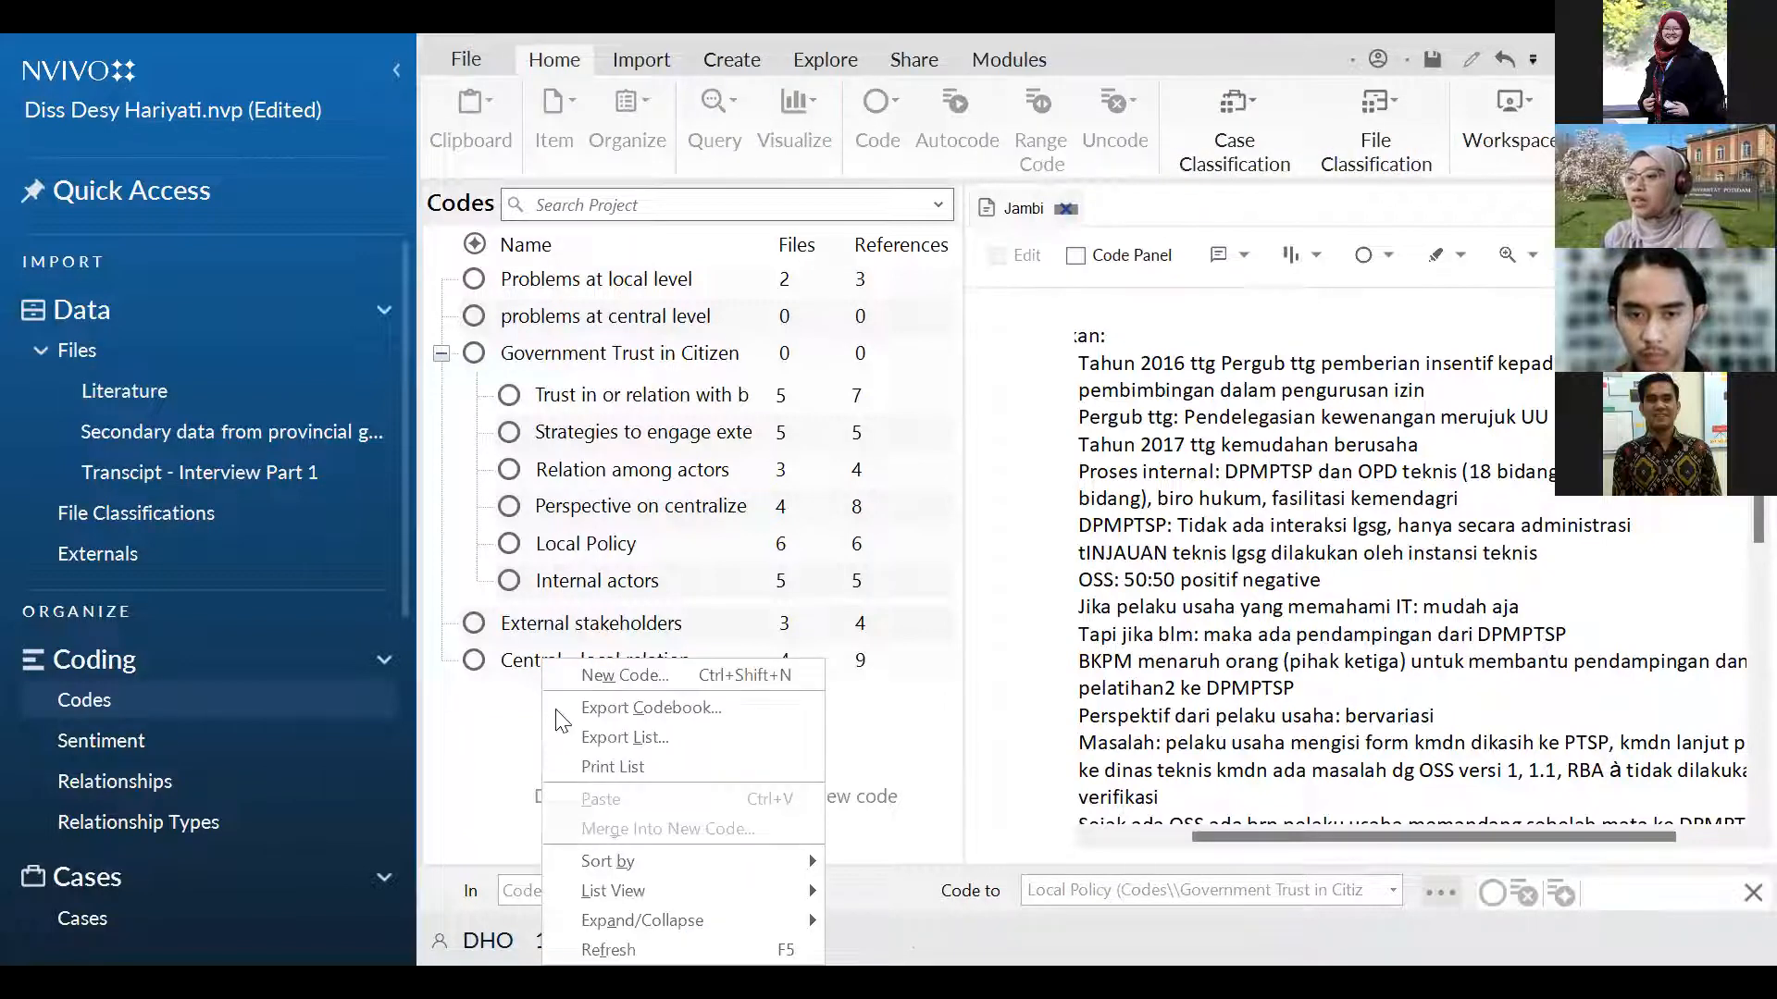
click(600, 678)
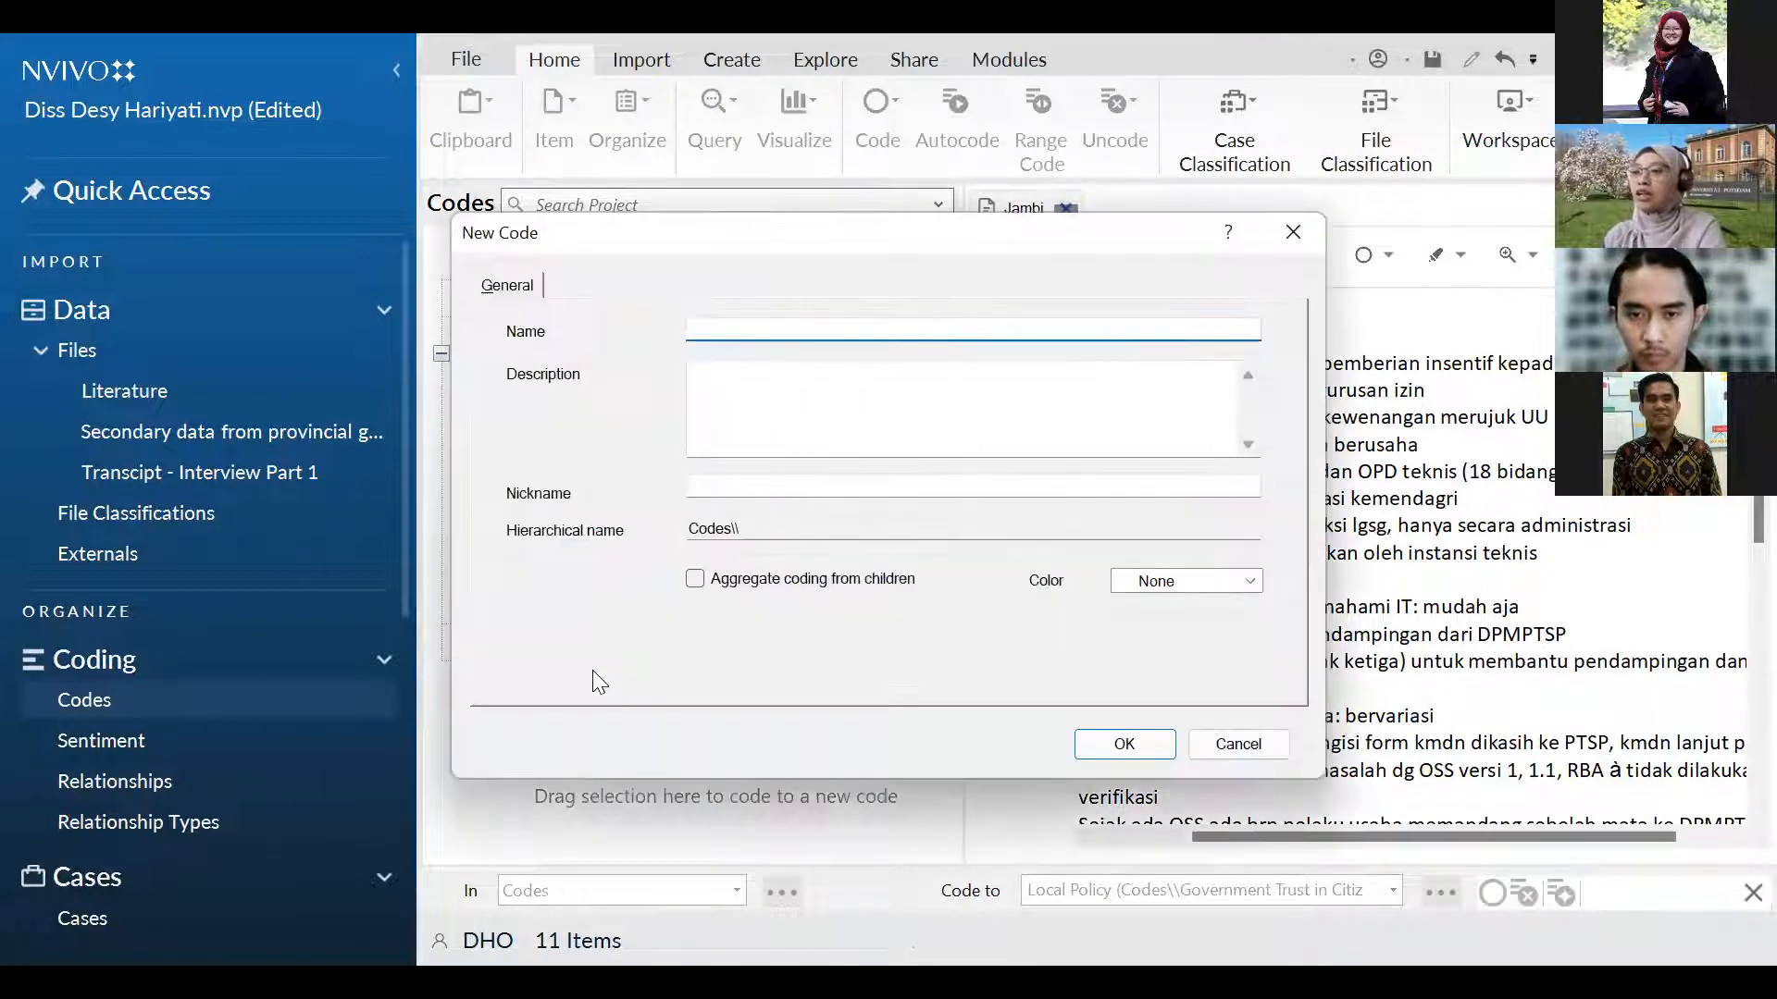
text(Inter)
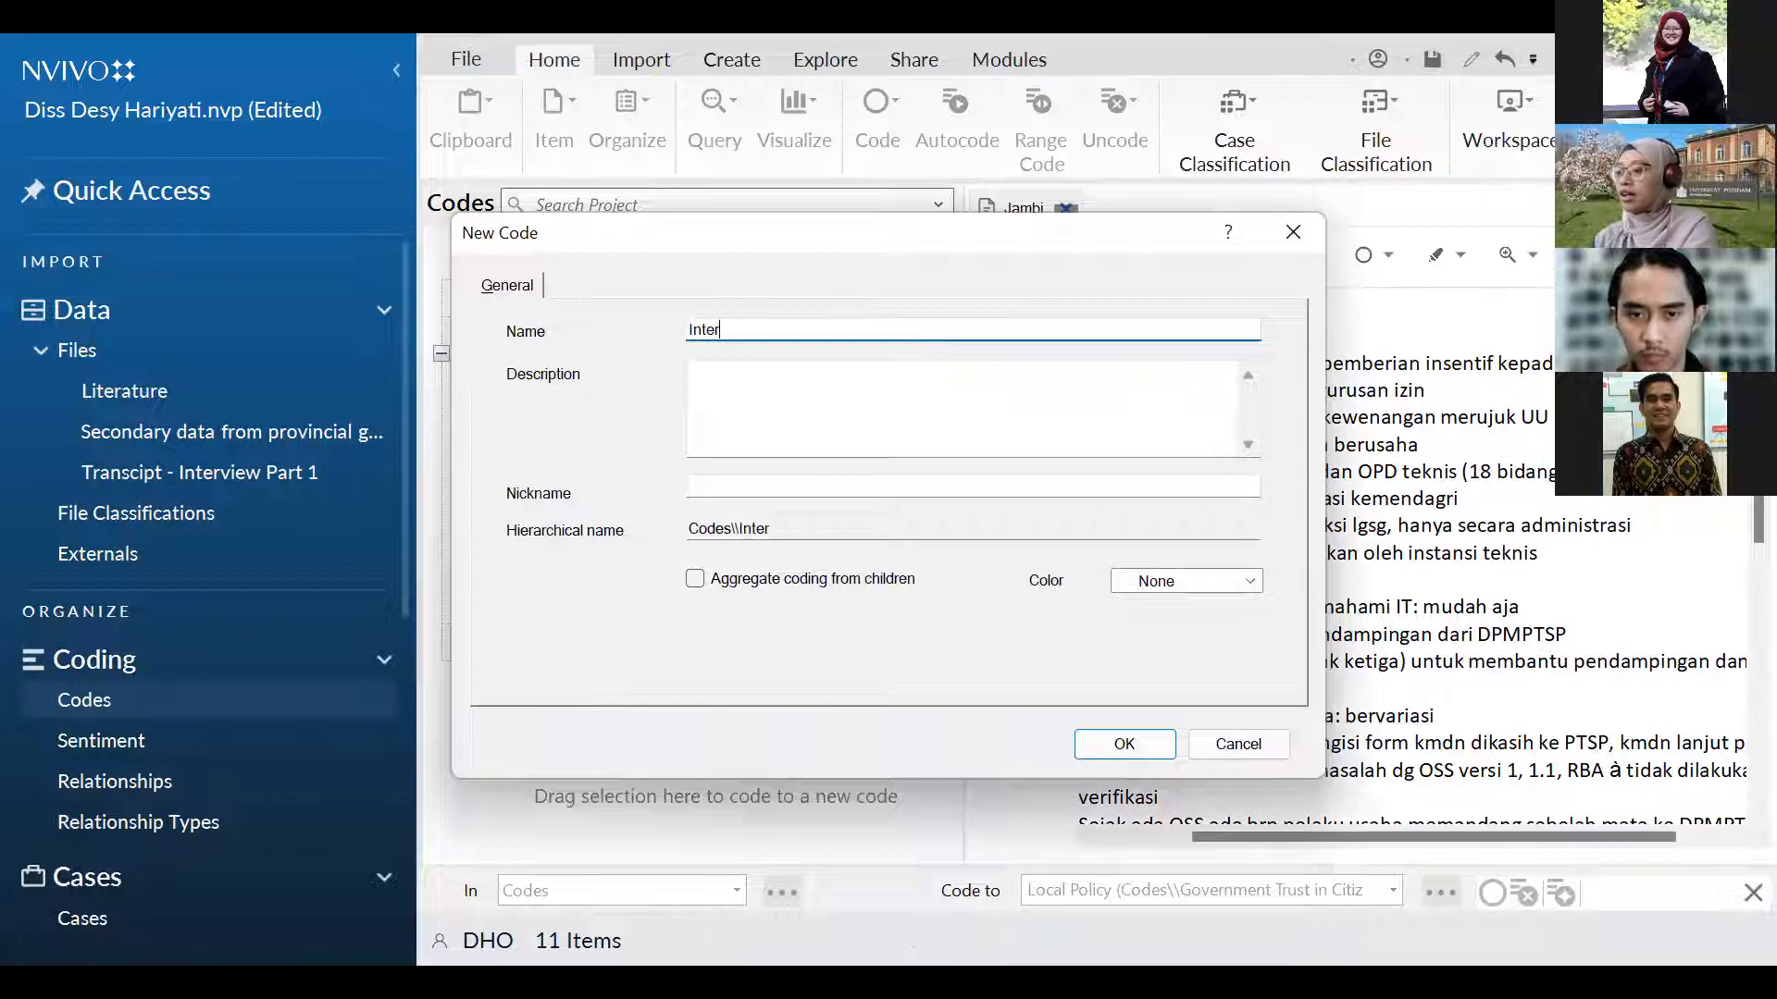
text(nal business)
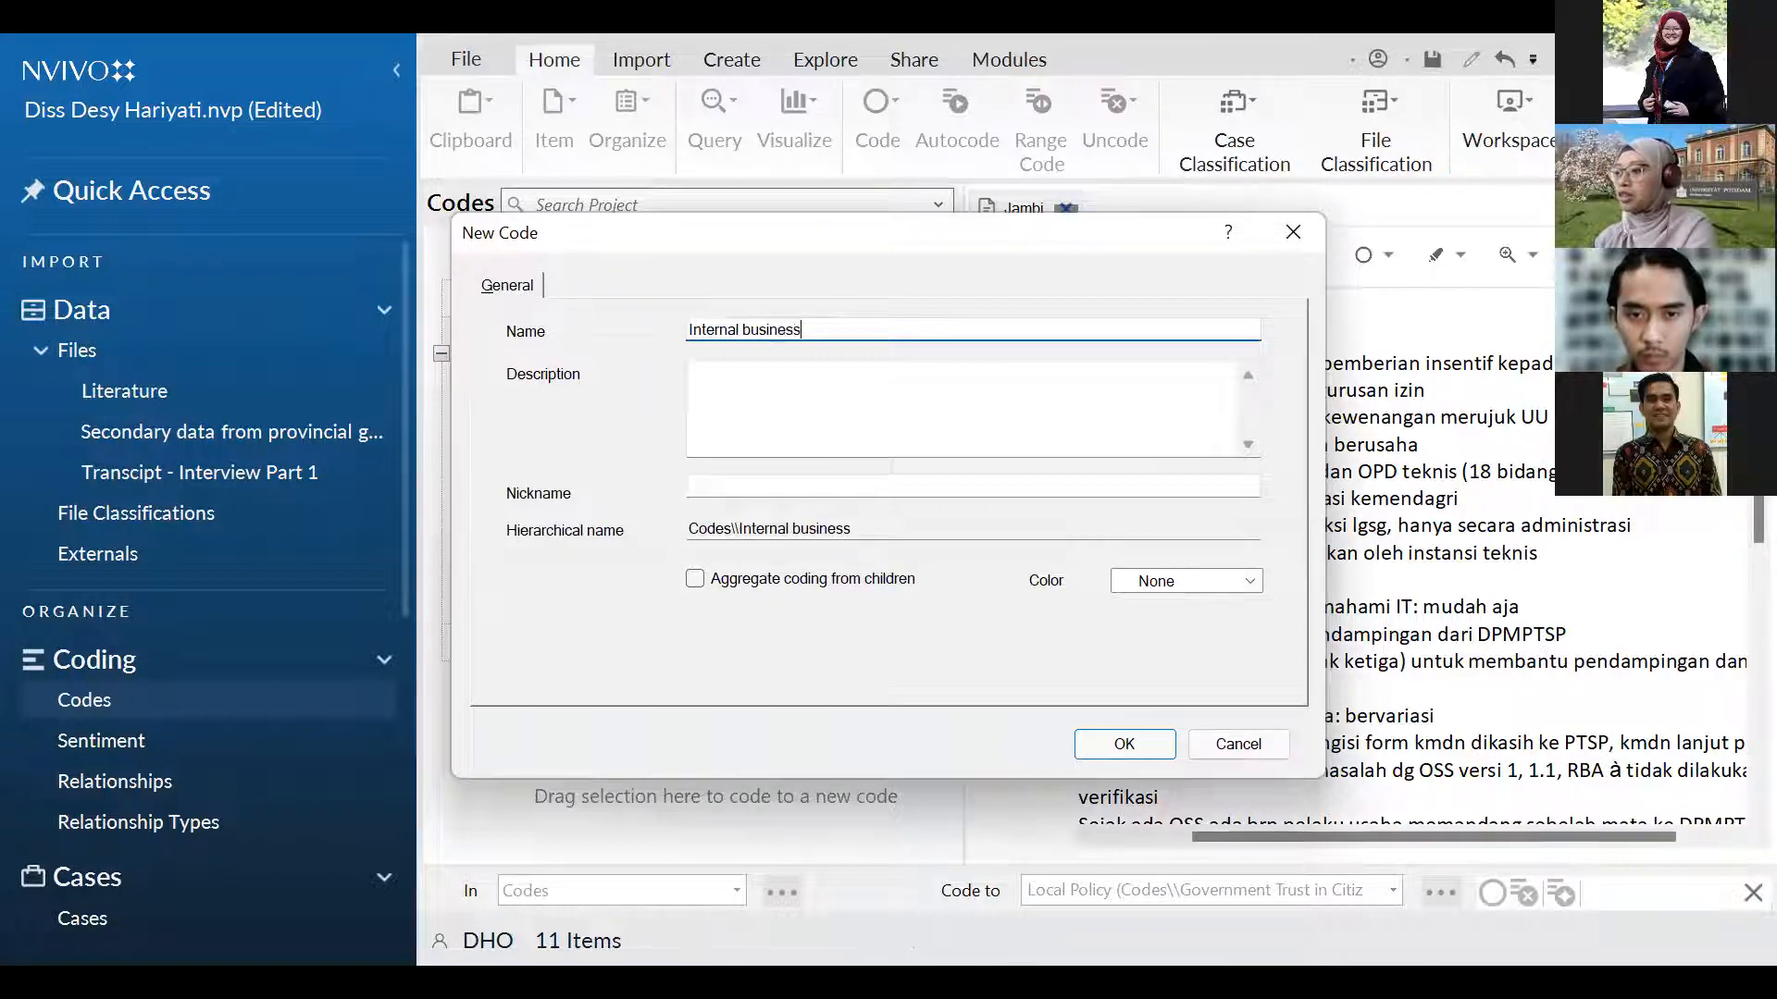
text( process)
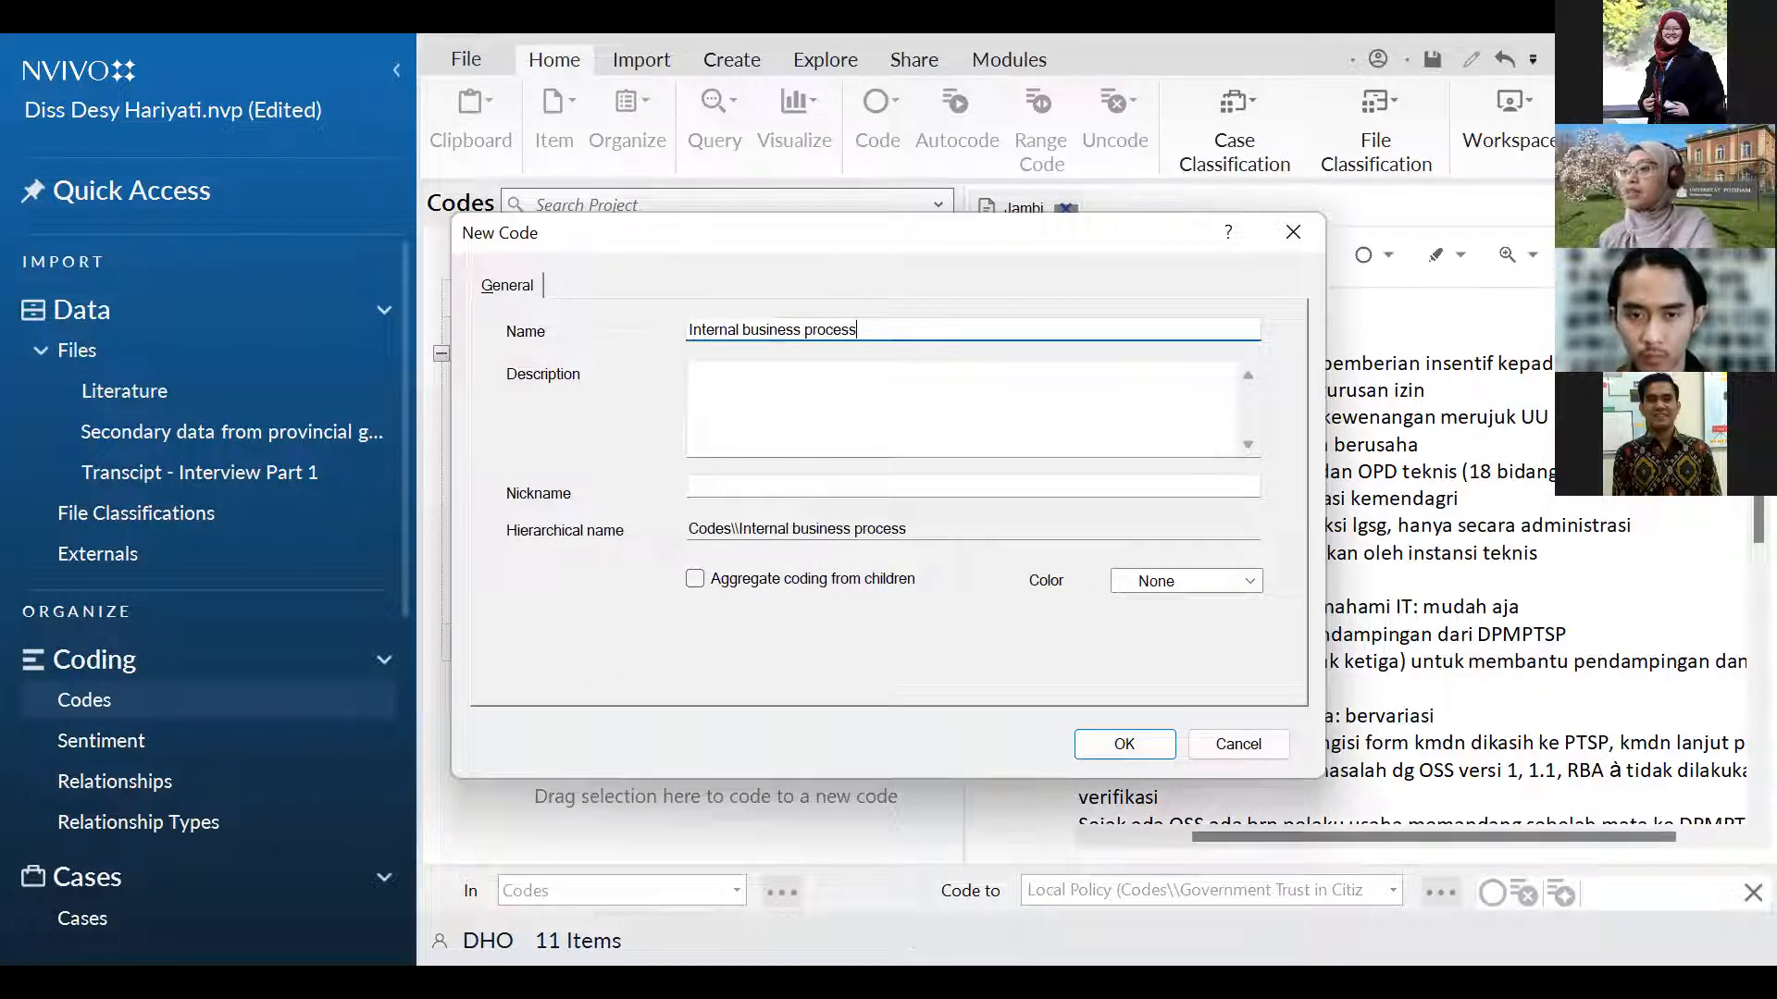
click(1124, 743)
Code the "Proses internal: DPMPTSP dan OPD teknis" bullet of the Jambi transcript to Internal business process.
drag(1079, 472, 1471, 498)
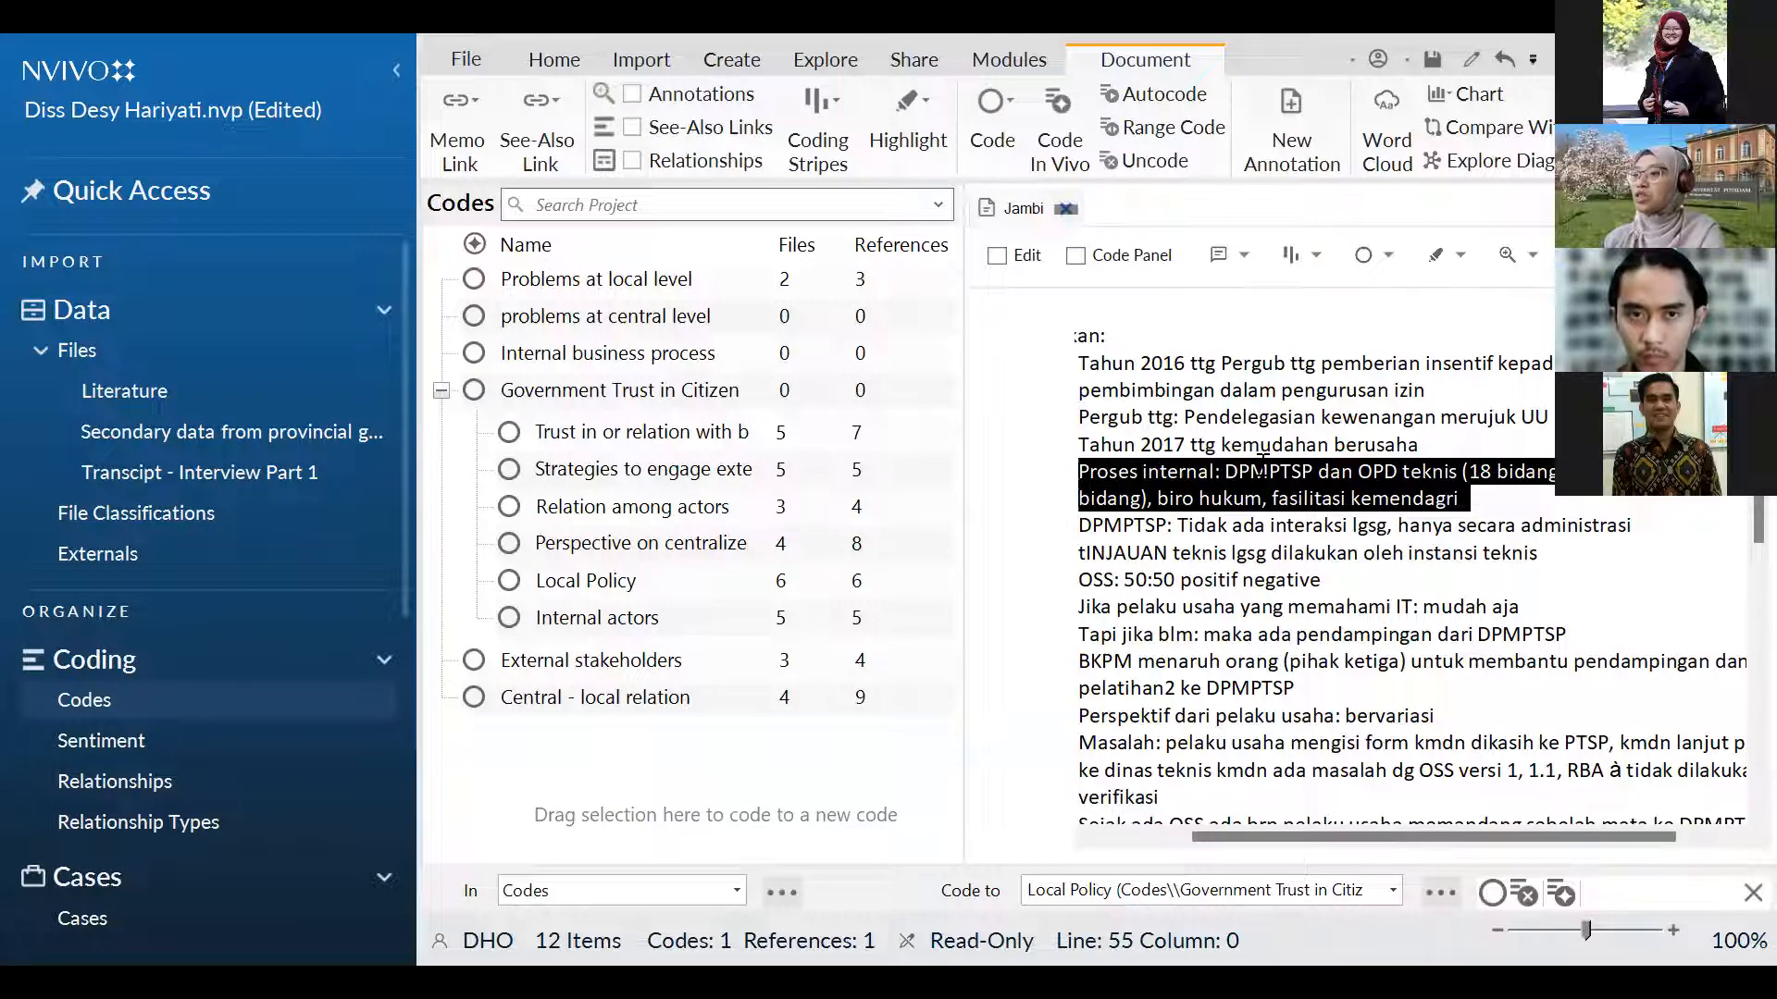
drag(1234, 472, 640, 356)
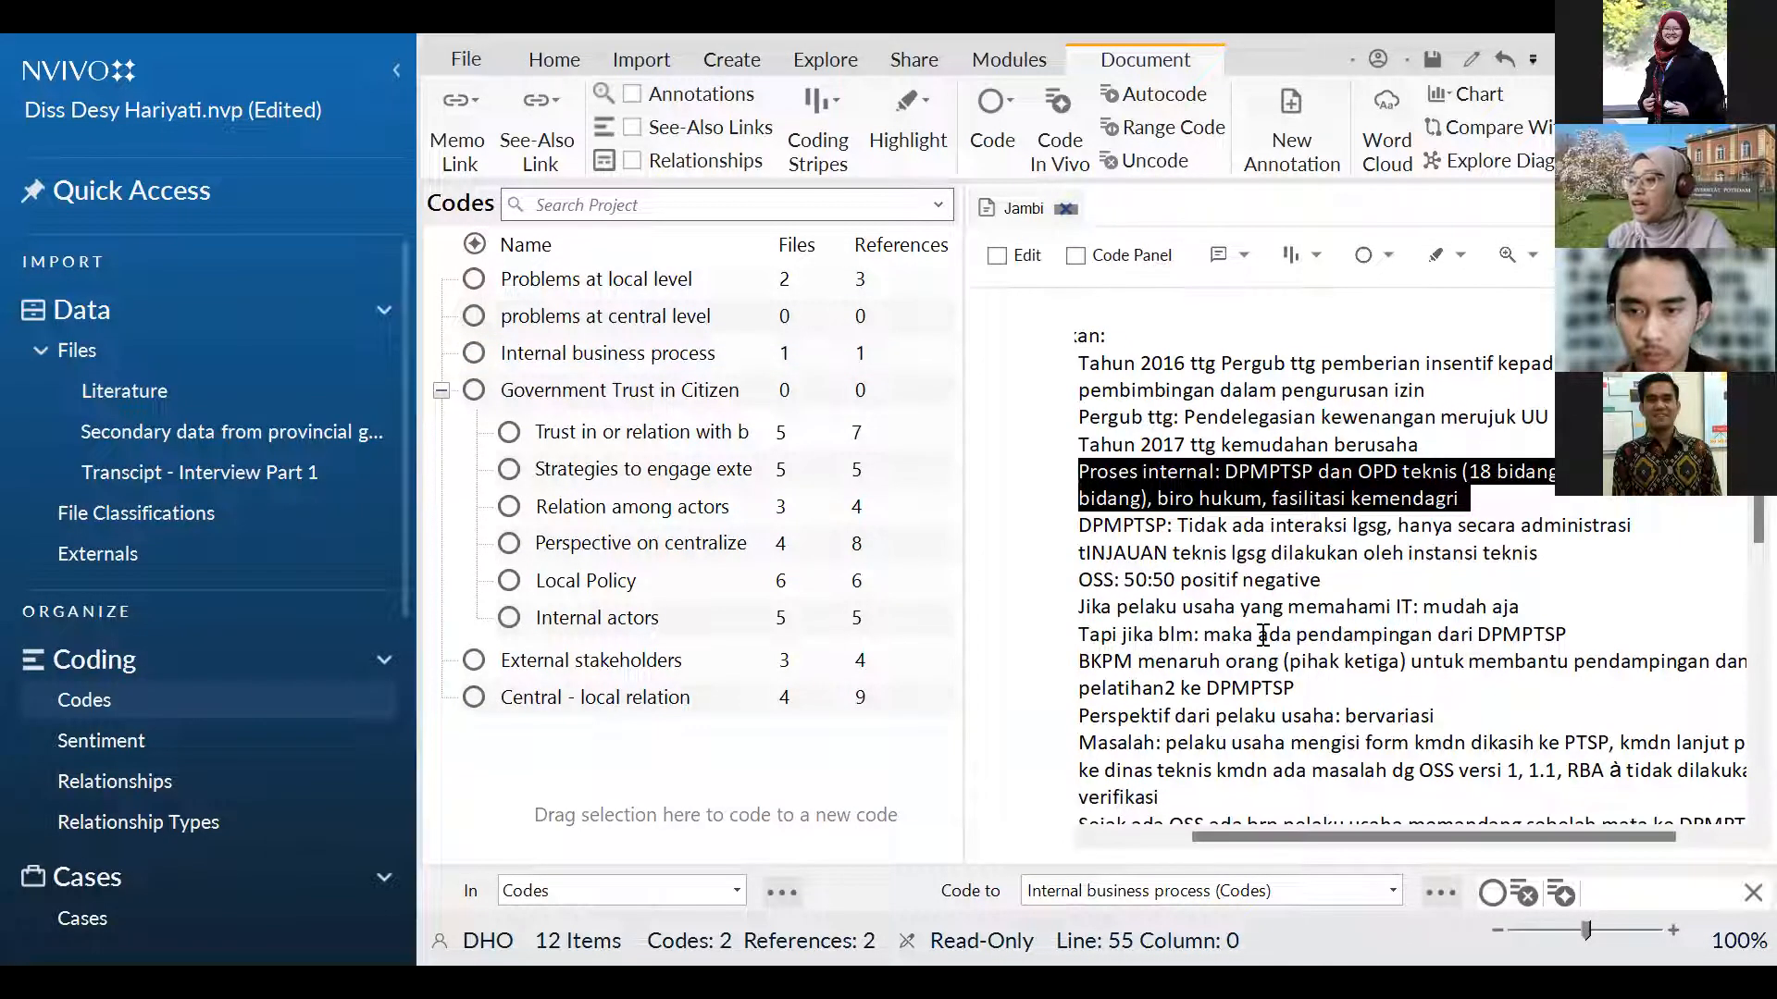
scroll(1263, 635, down, 1)
scroll(1263, 635, down, 5)
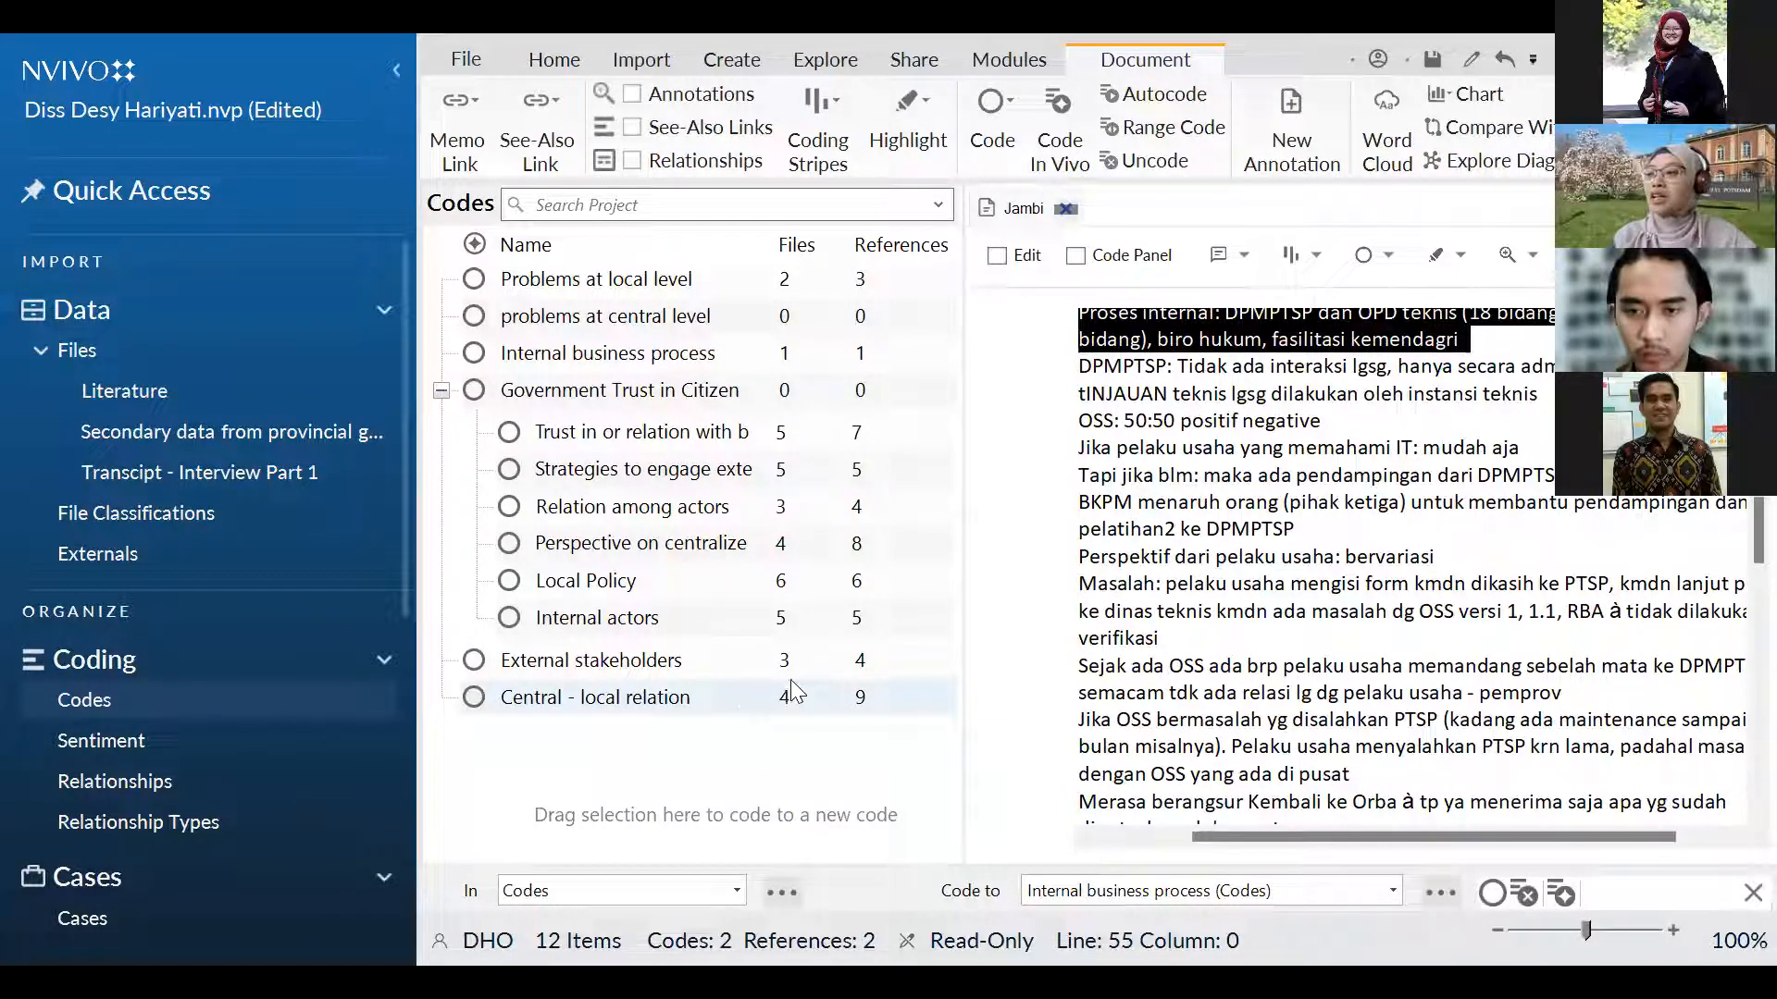
click(1252, 365)
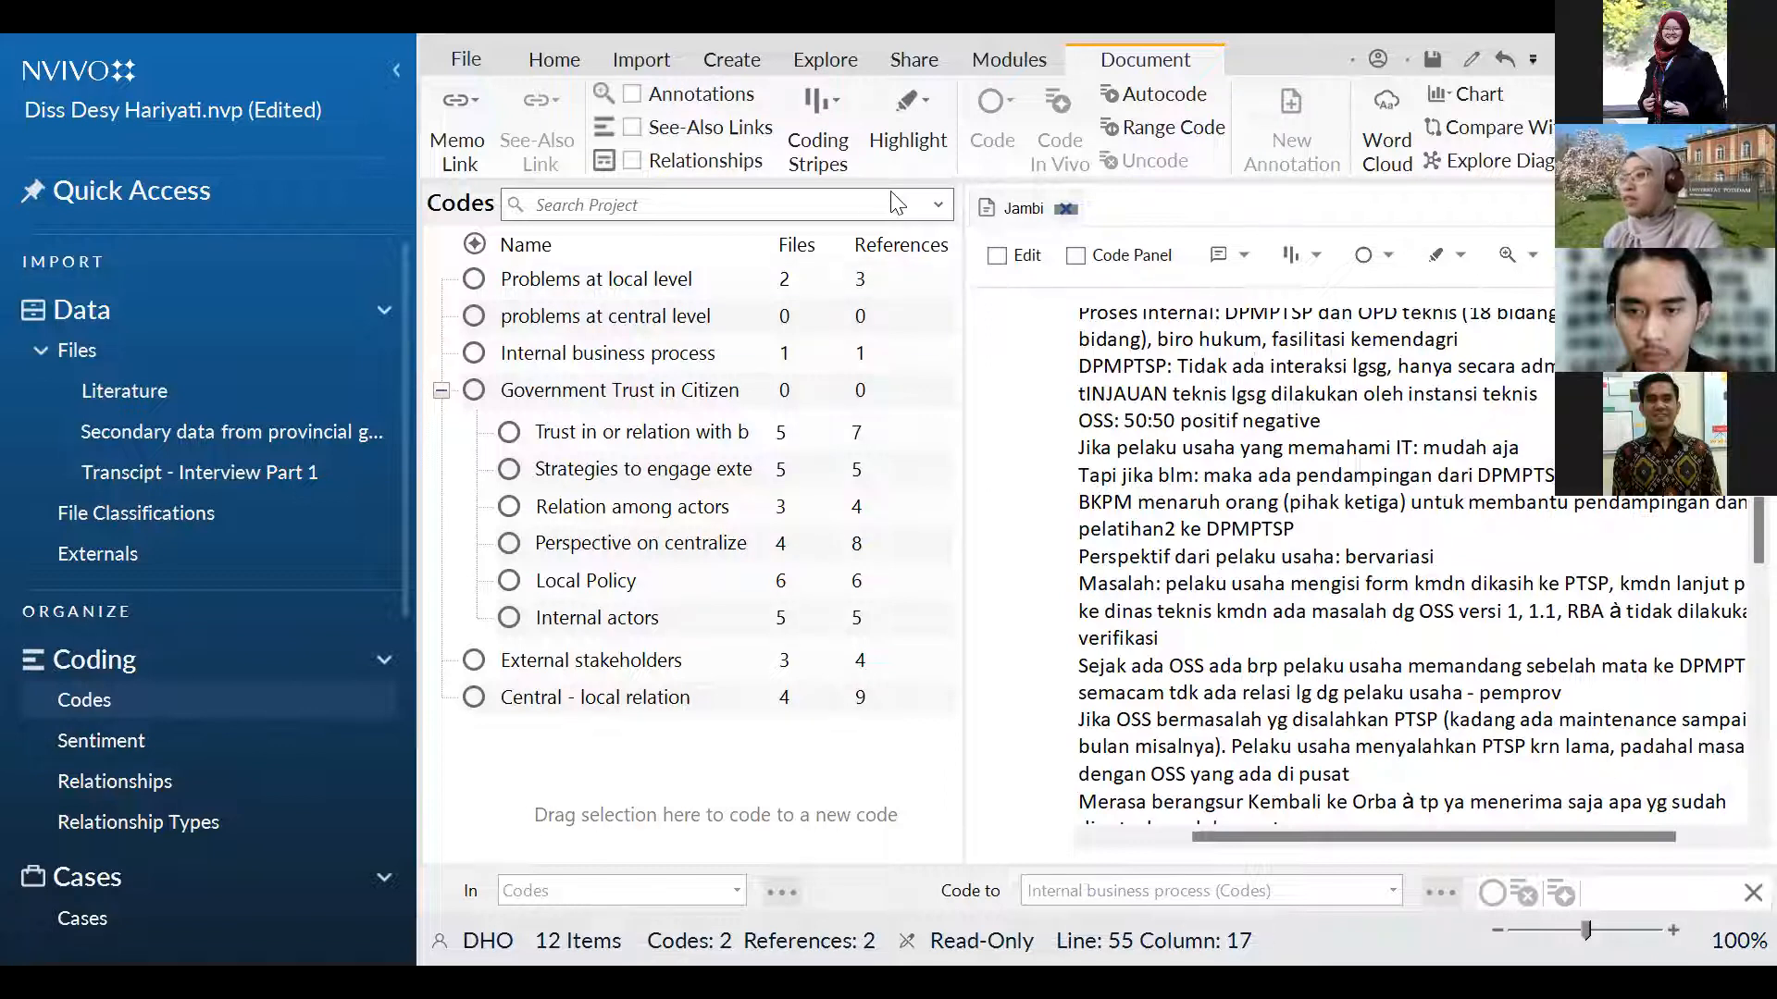
Create a new project map named "Trust in citizen 4".
click(838, 55)
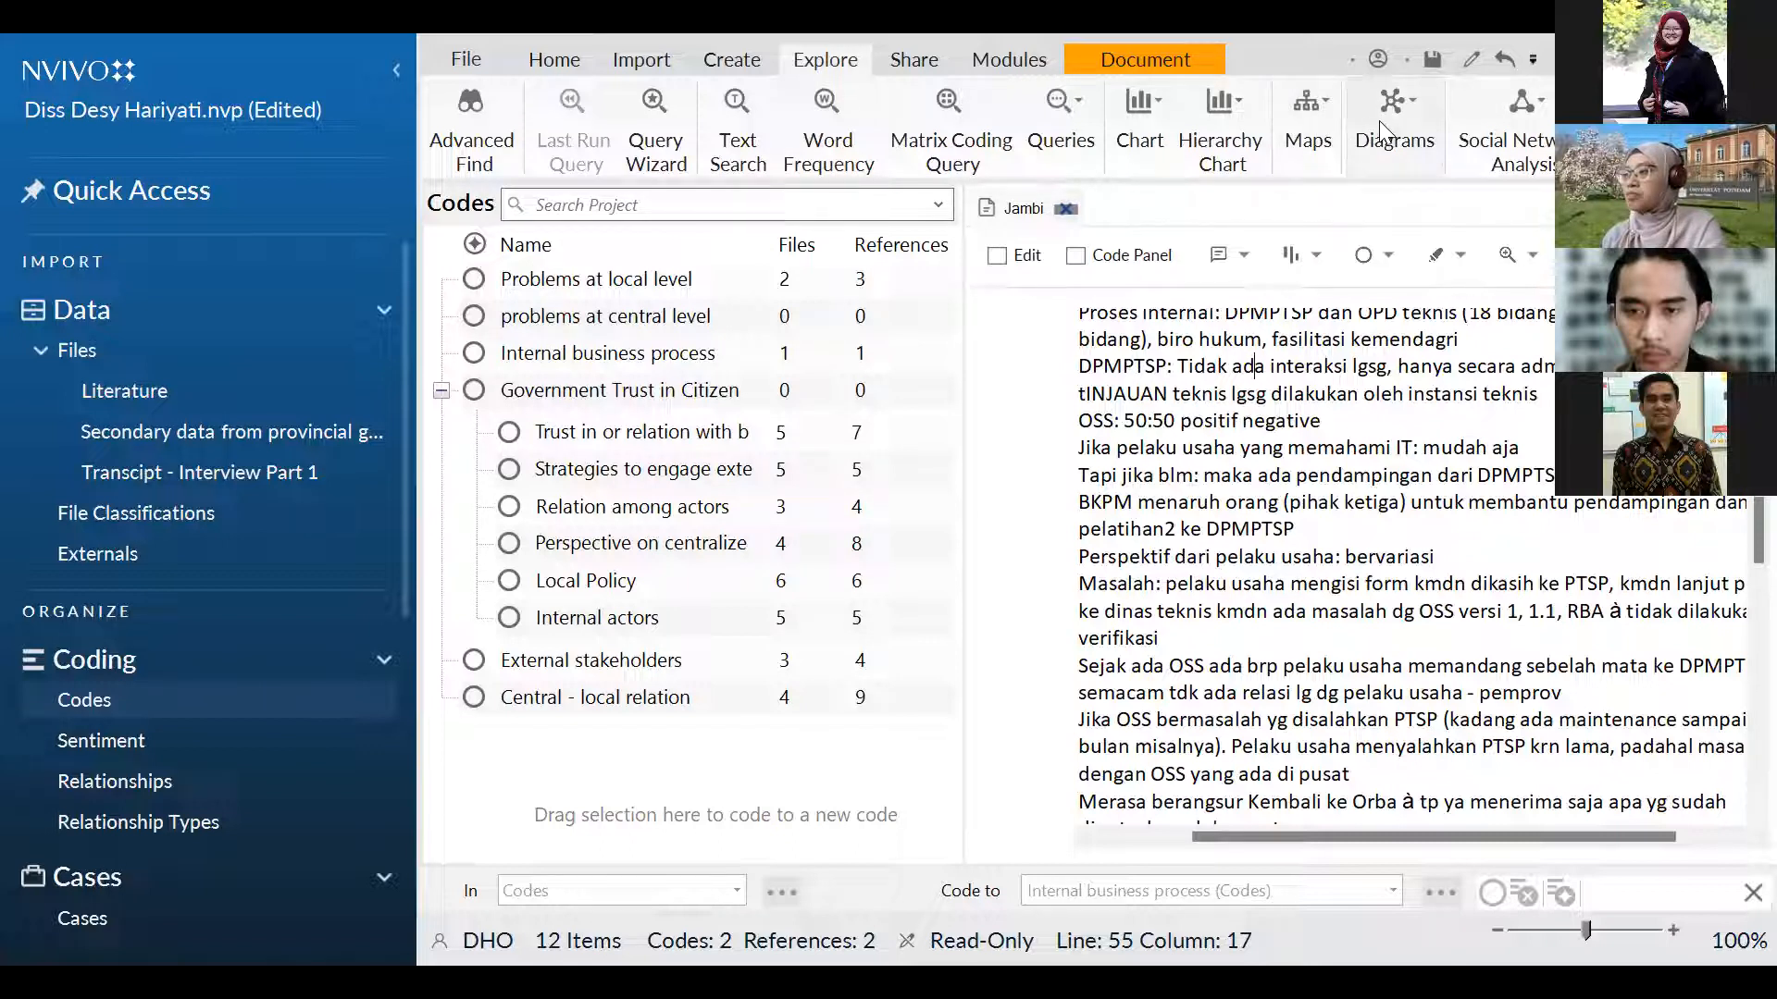
click(1316, 124)
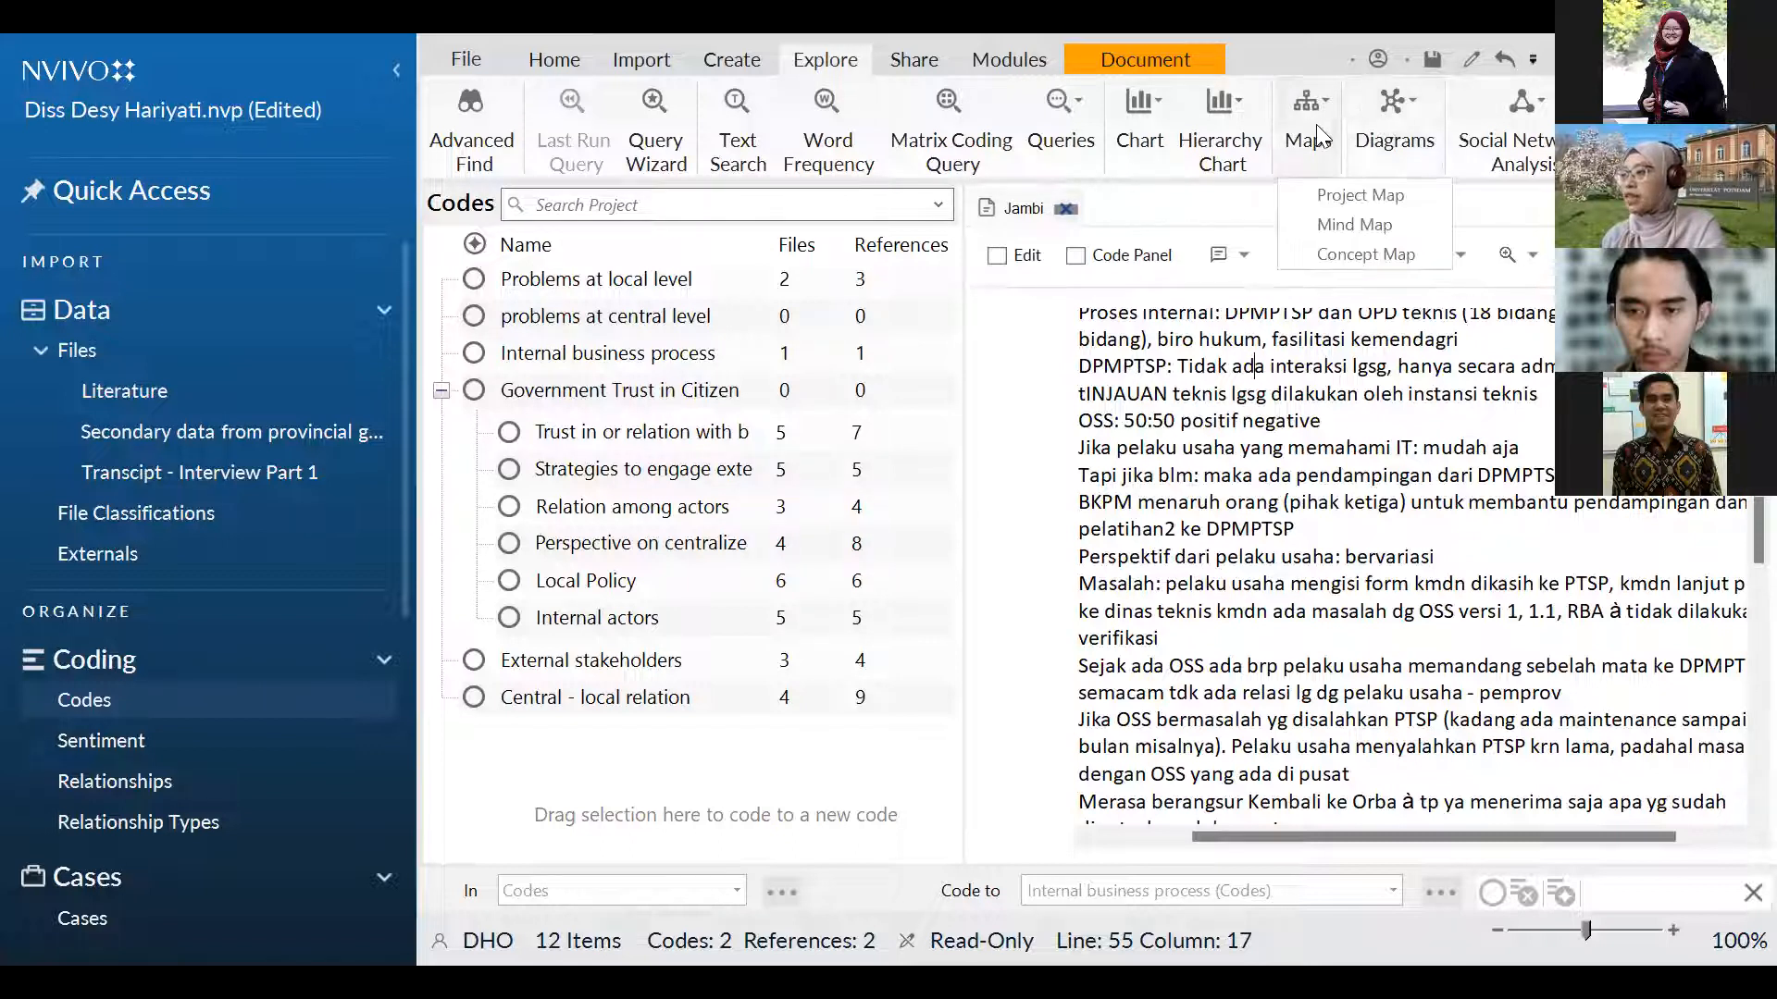
click(1336, 196)
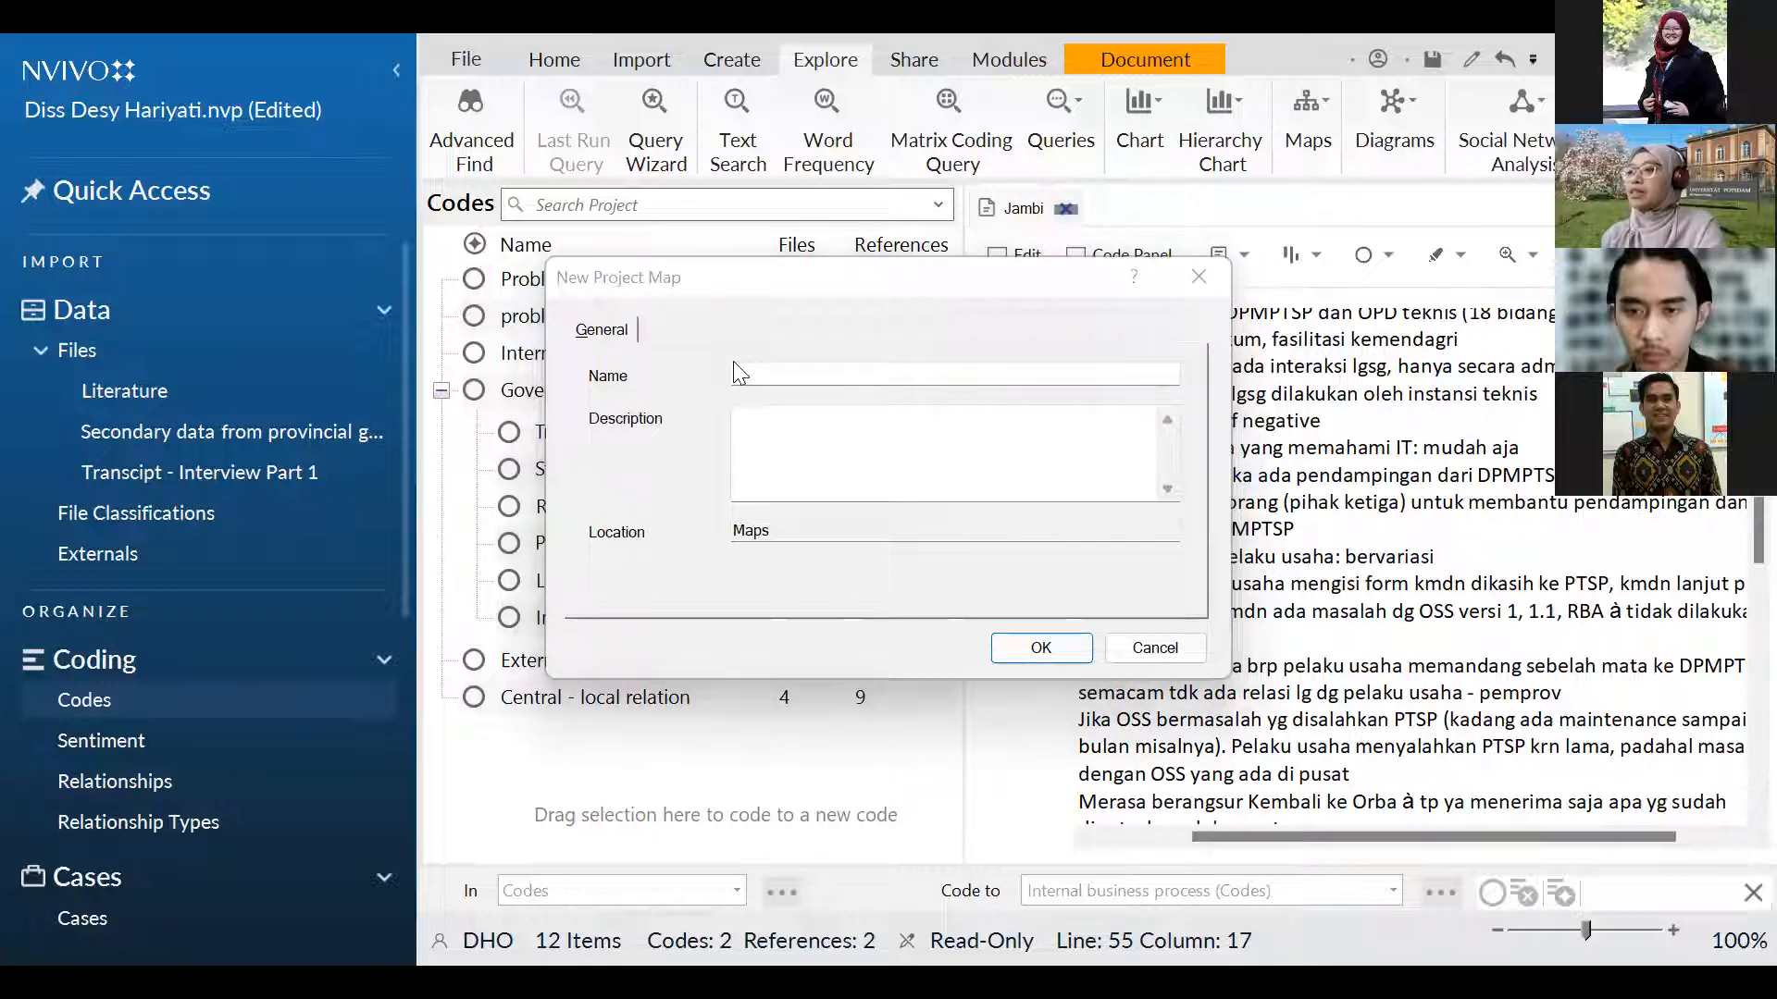
text(Tr)
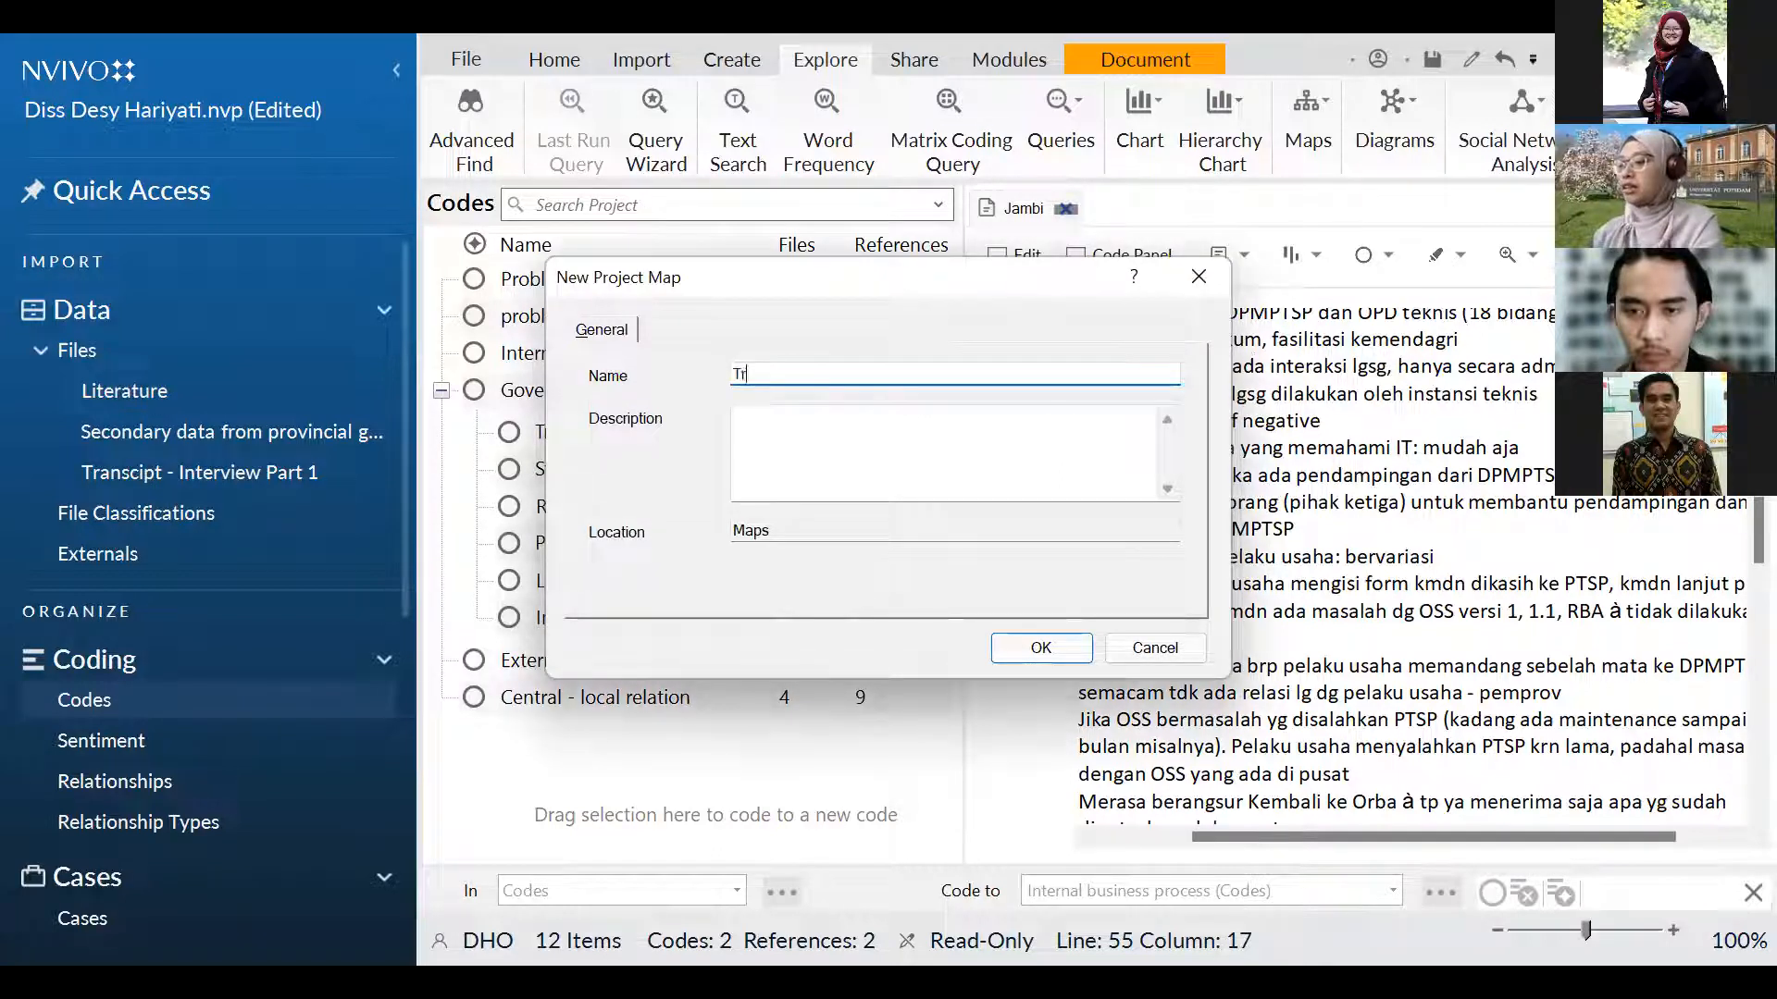
text(ust in citizen 4)
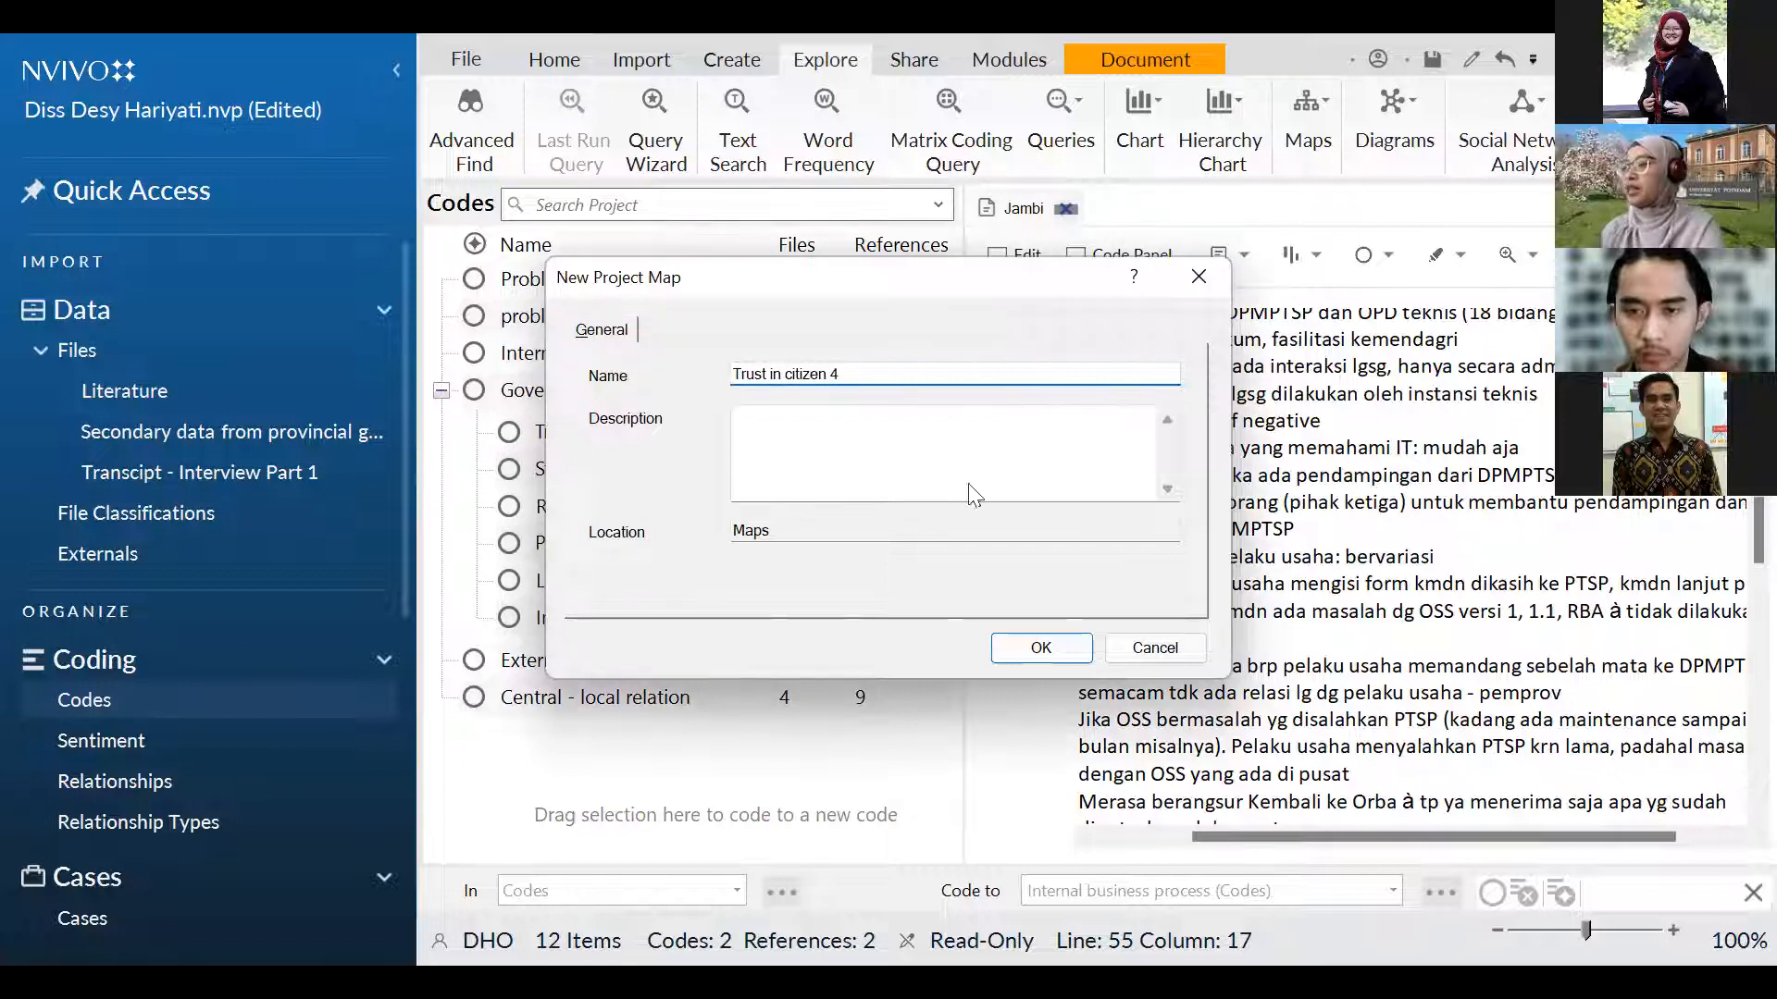
click(1038, 640)
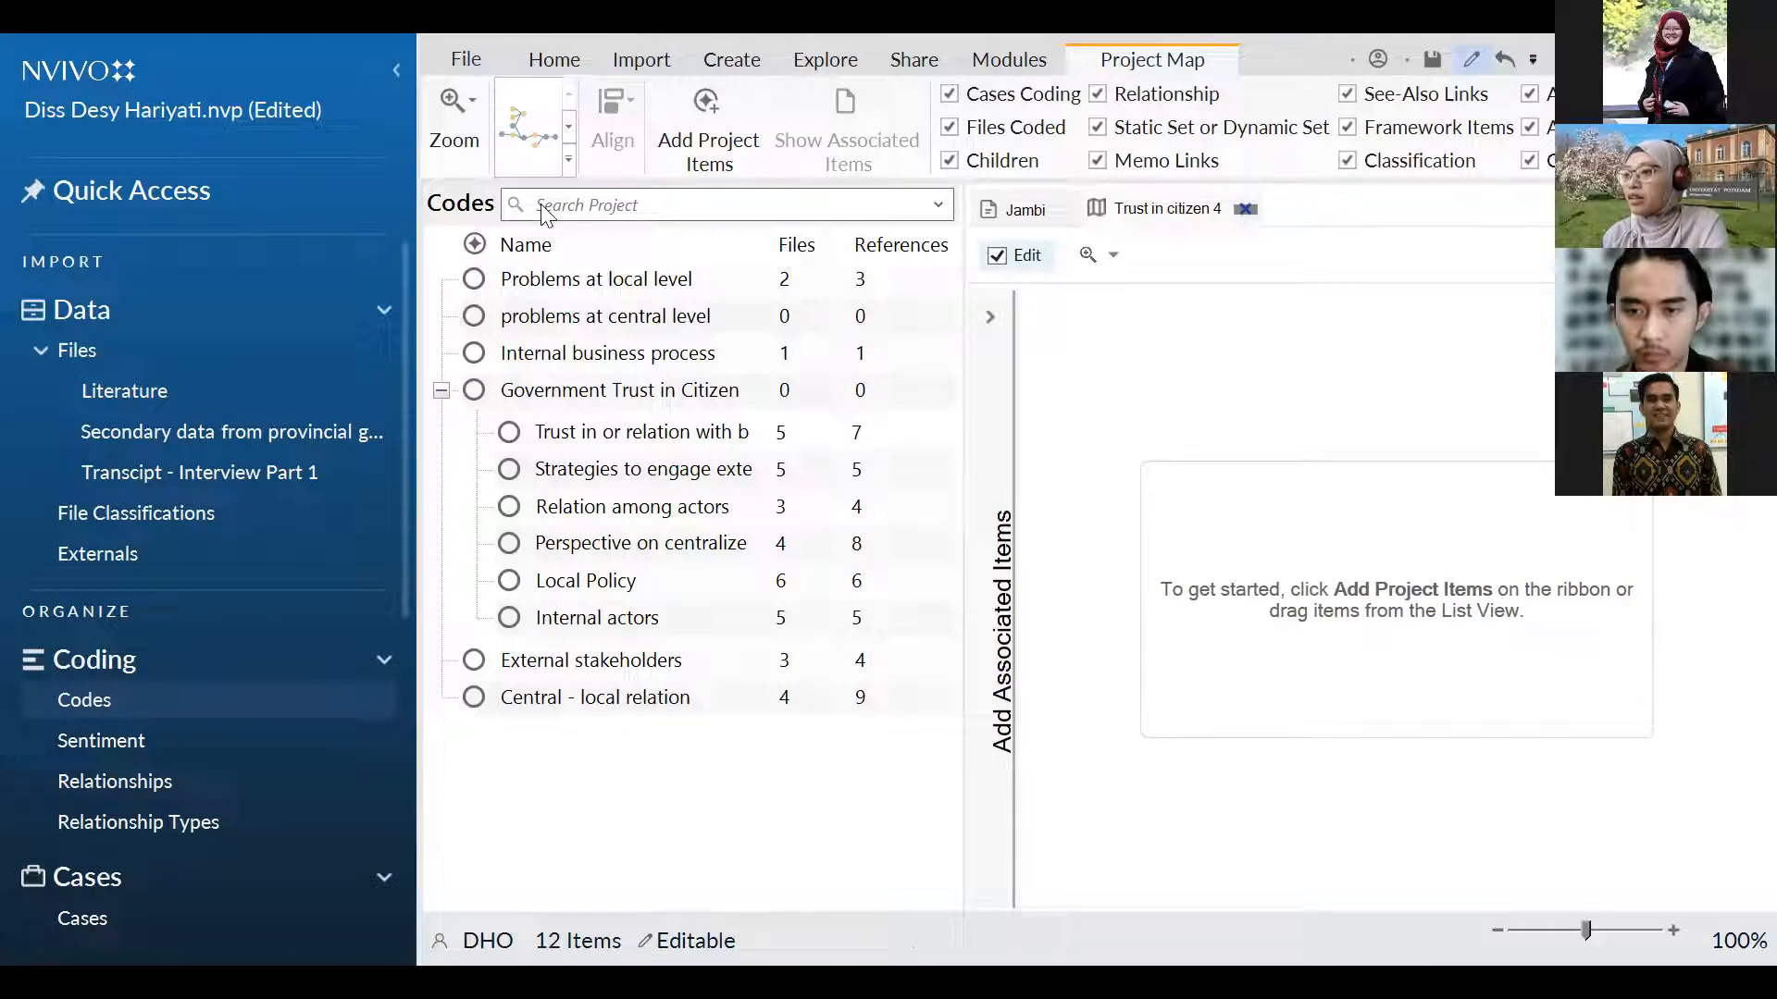
Add all of the project's codes to the "Trust in citizen 4" project map.
click(705, 129)
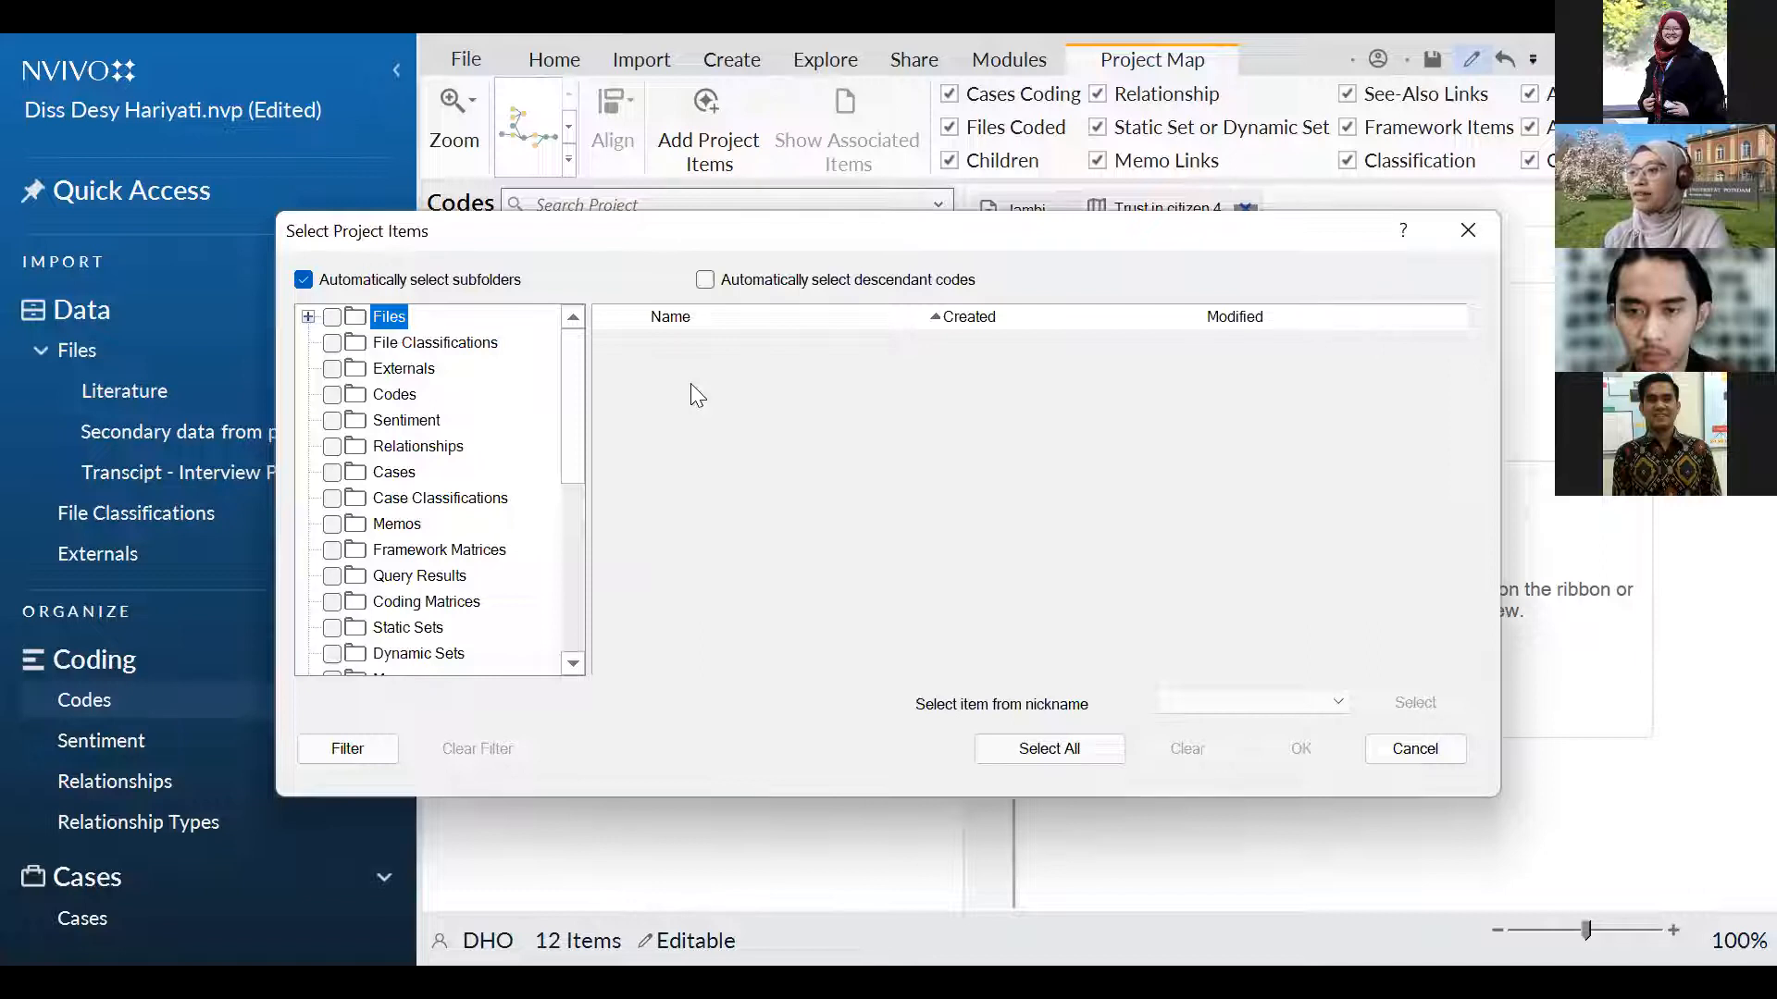
click(179, 120)
mouse_move(571, 416)
mouse_down()
mouse_move(571, 592)
mouse_move(560, 390)
mouse_up()
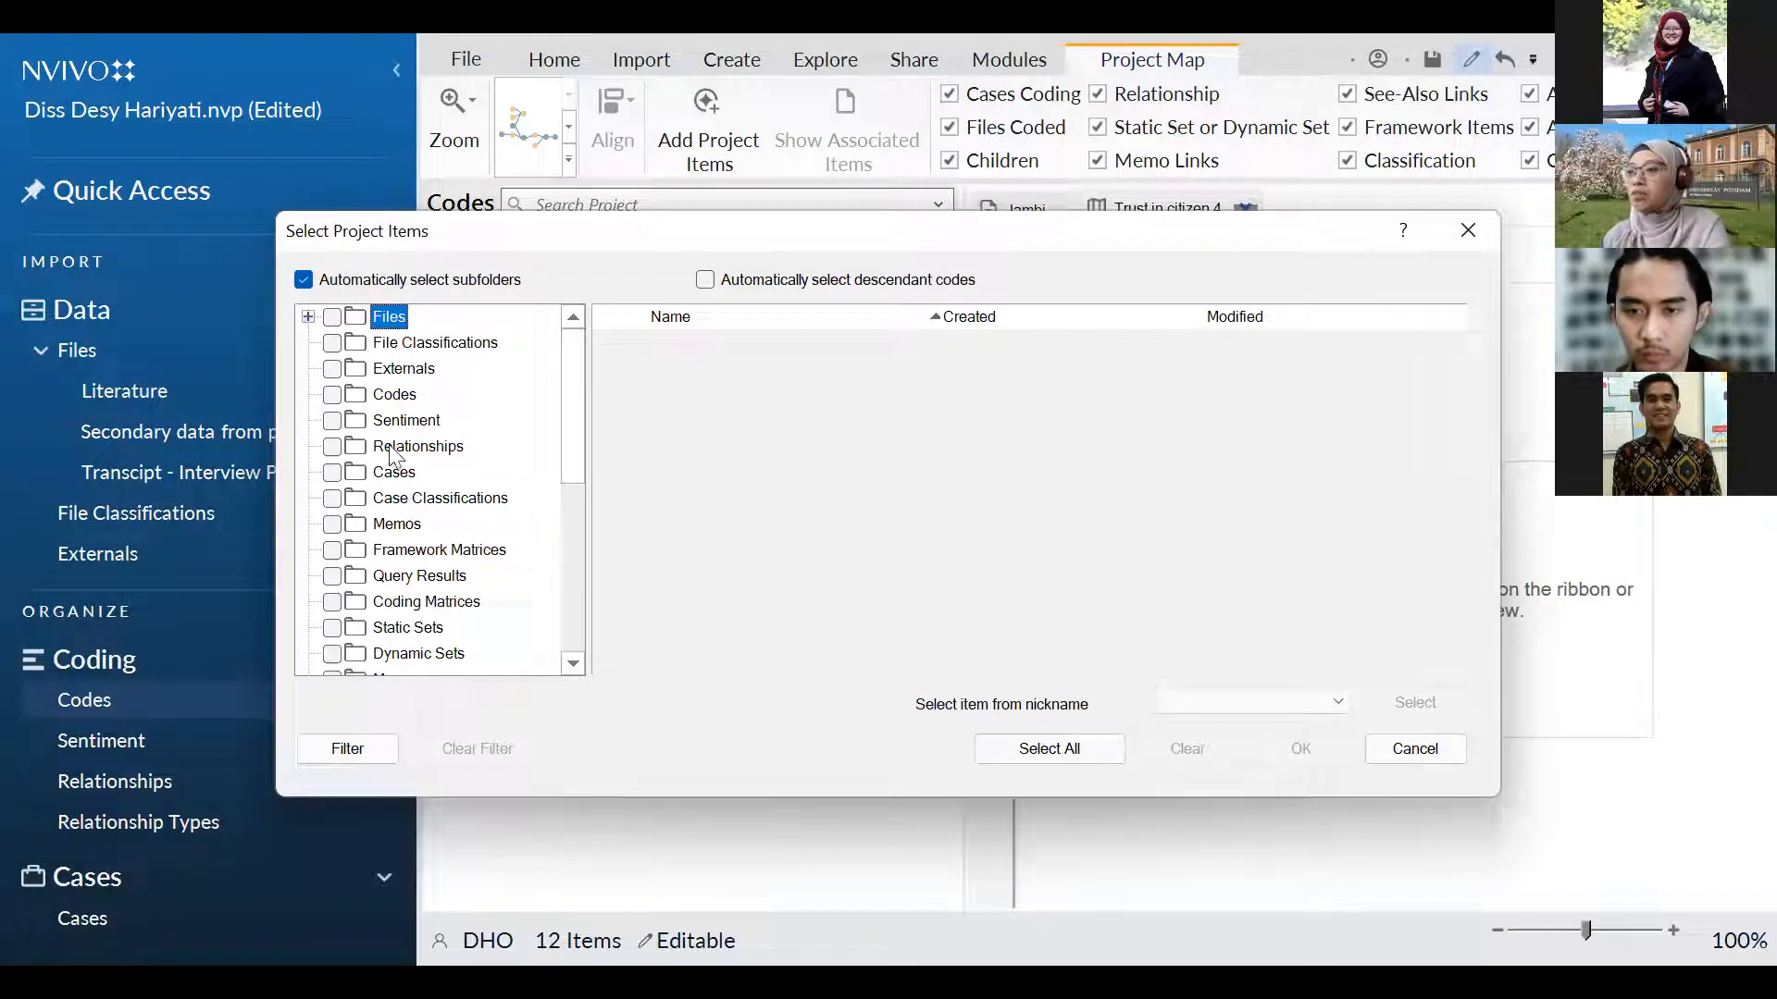
click(332, 395)
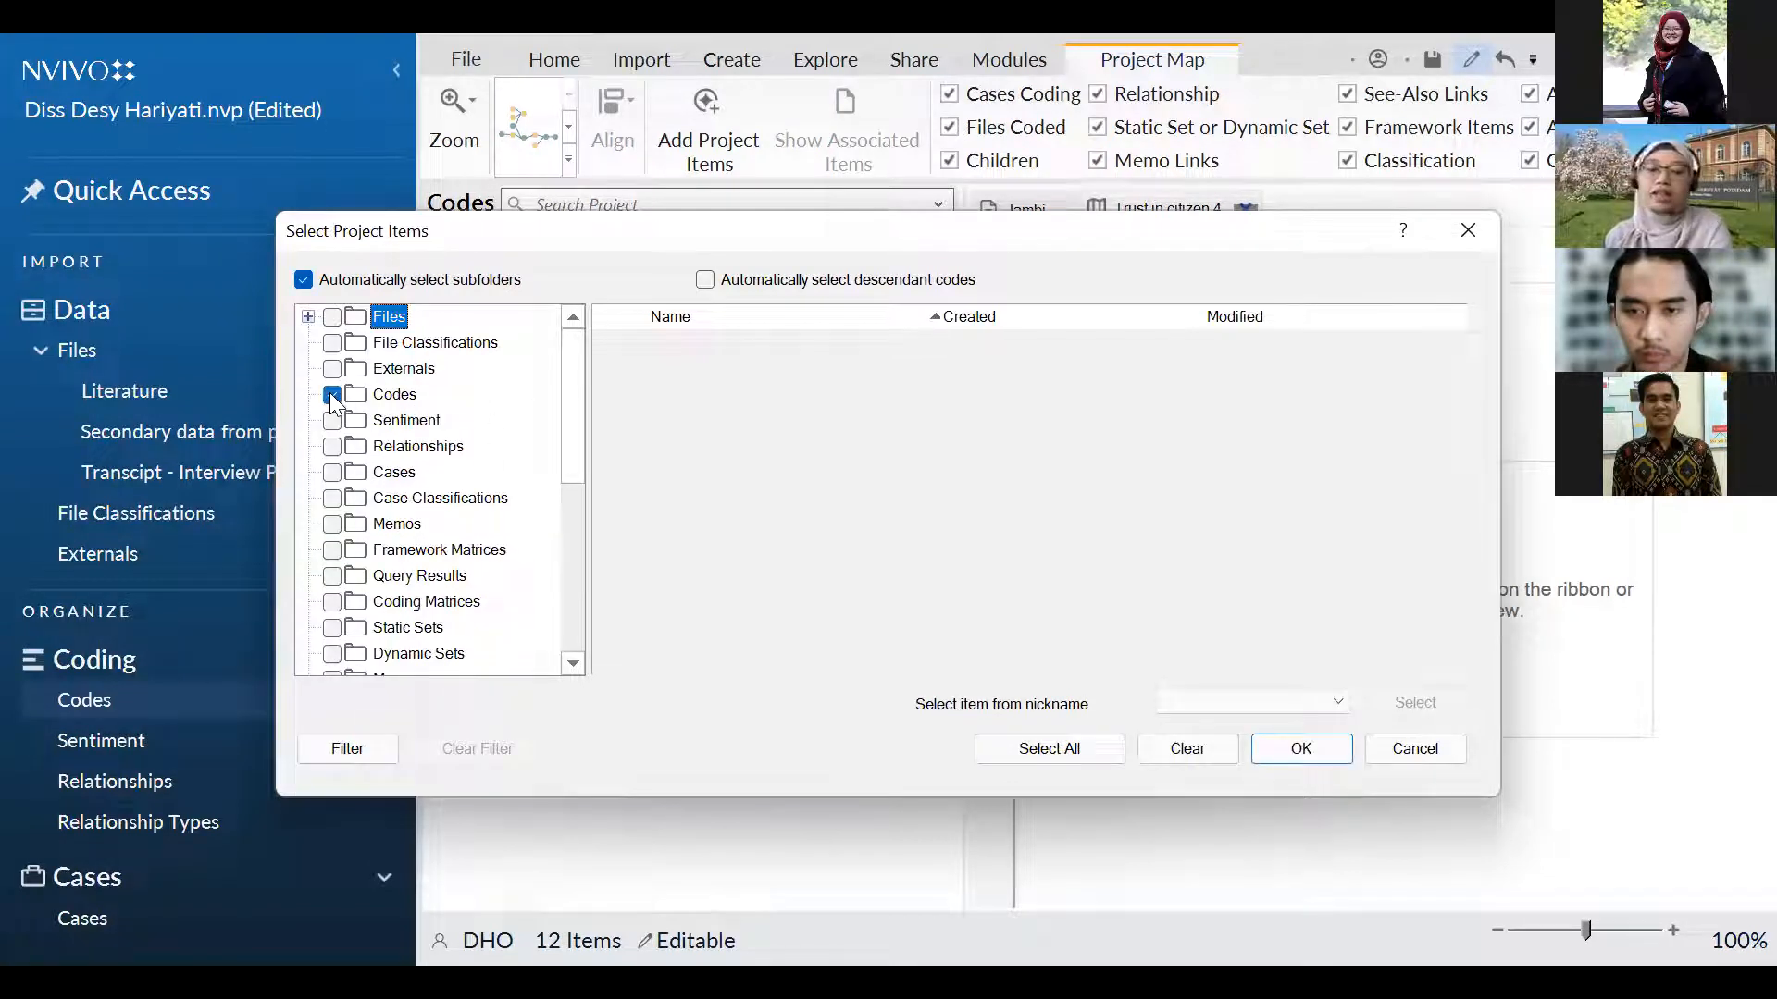
click(1320, 752)
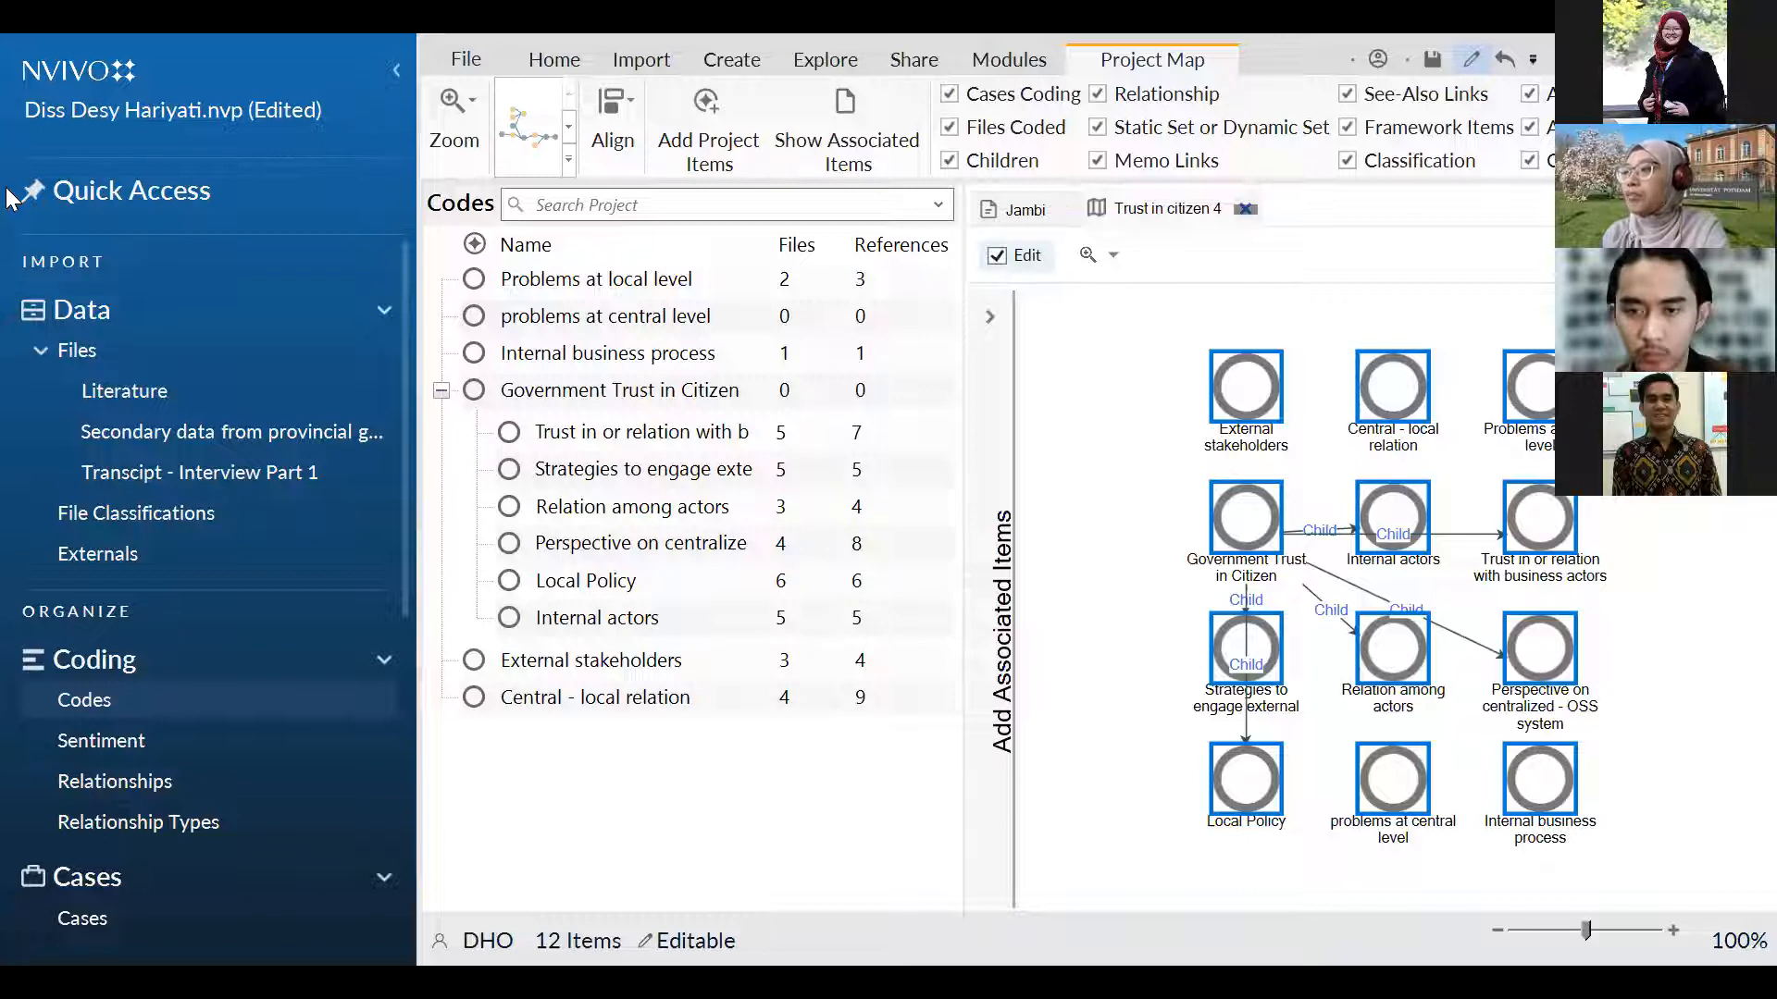
Start a word frequency query on the files, keeping the "Transcipt - Interview Part 1" folder and excluding Literature and the secondary data folder.
click(846, 48)
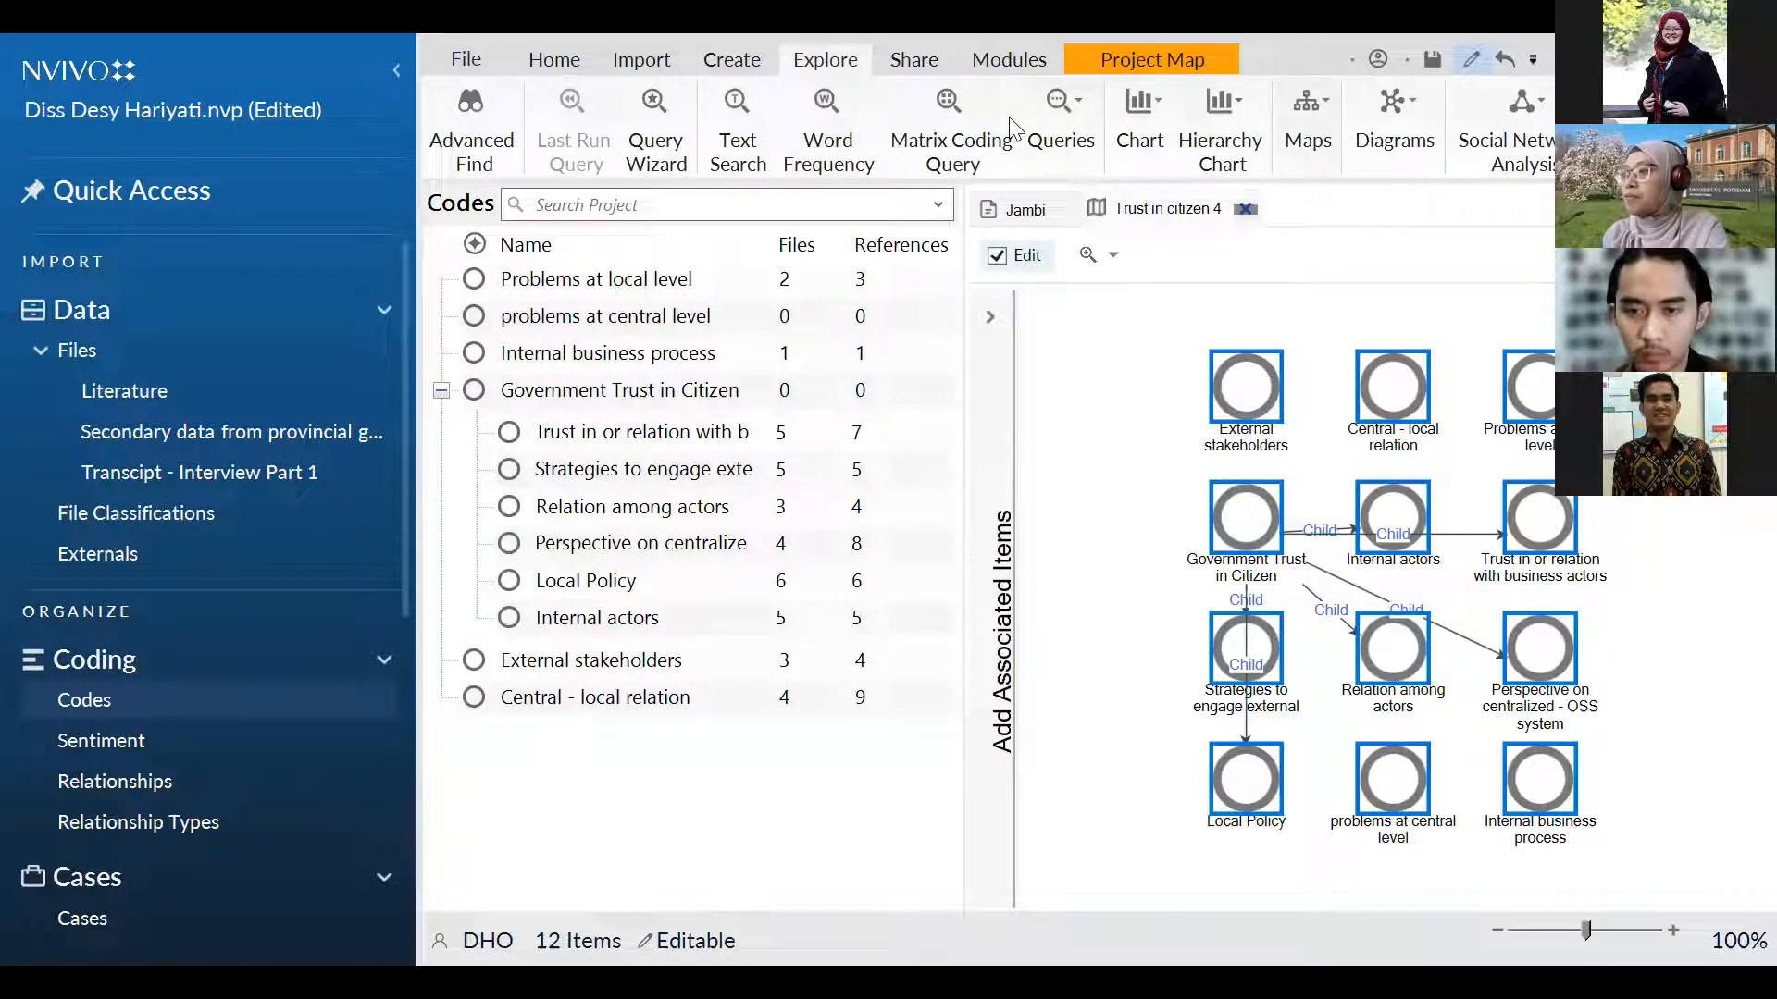
click(832, 148)
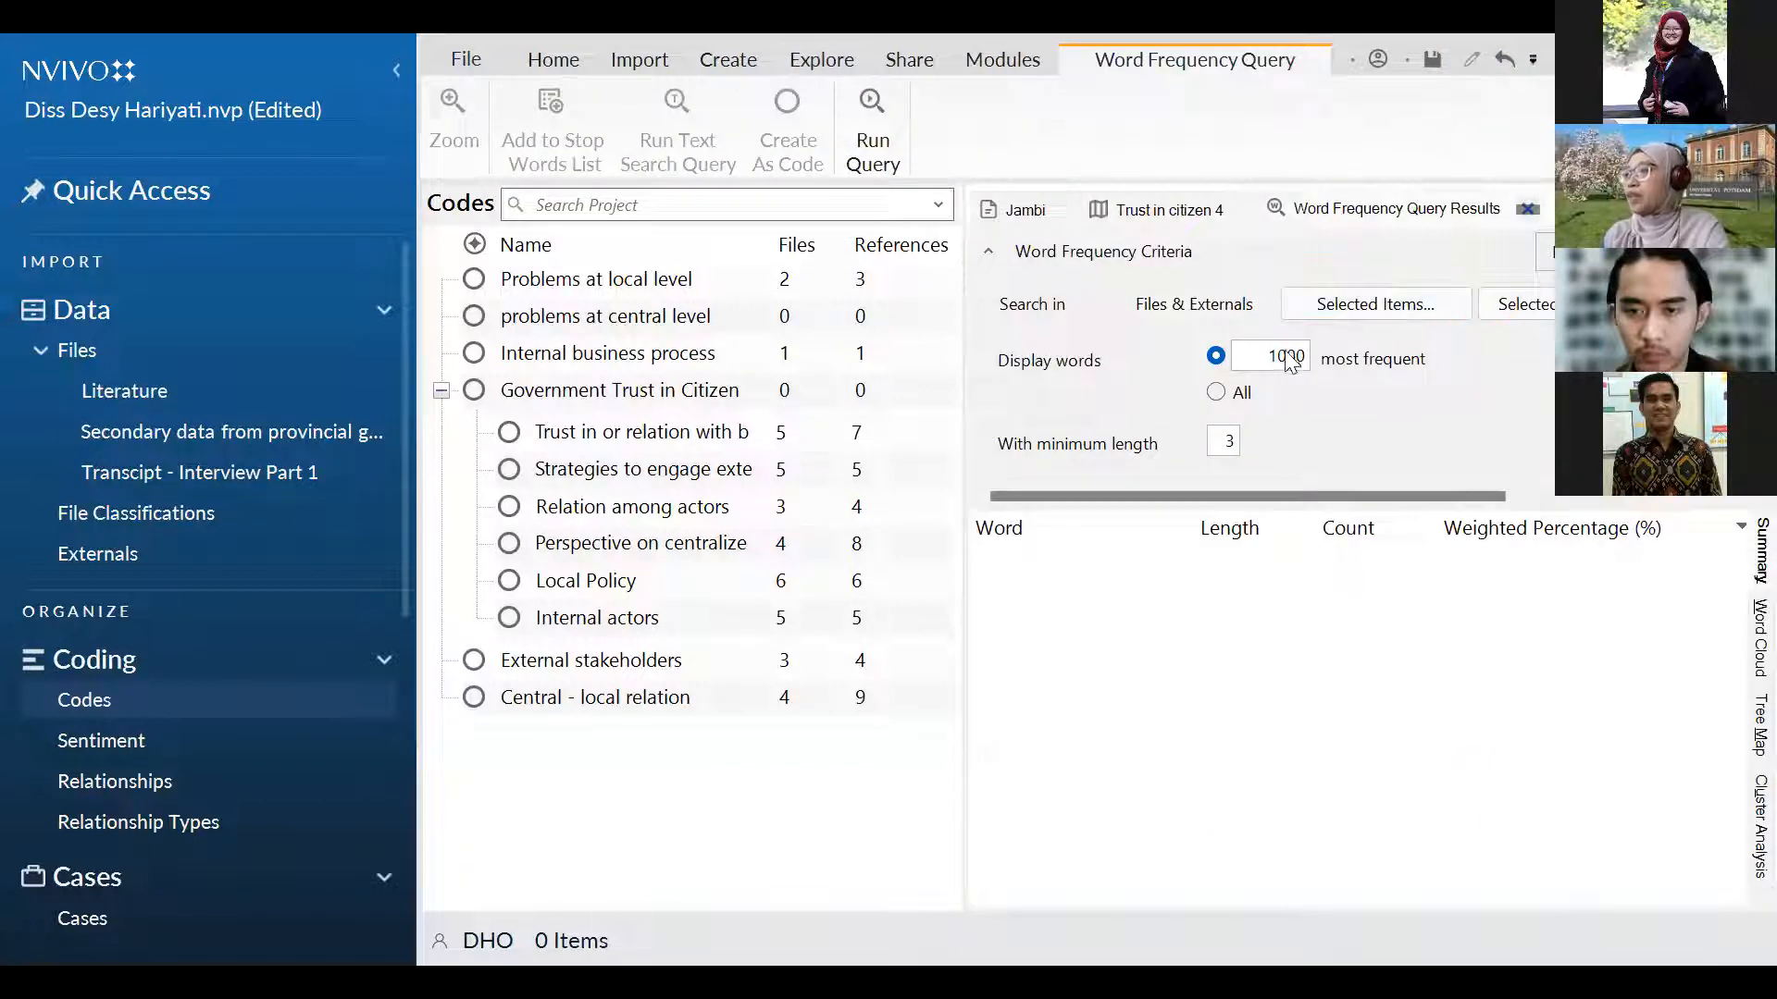
click(1340, 305)
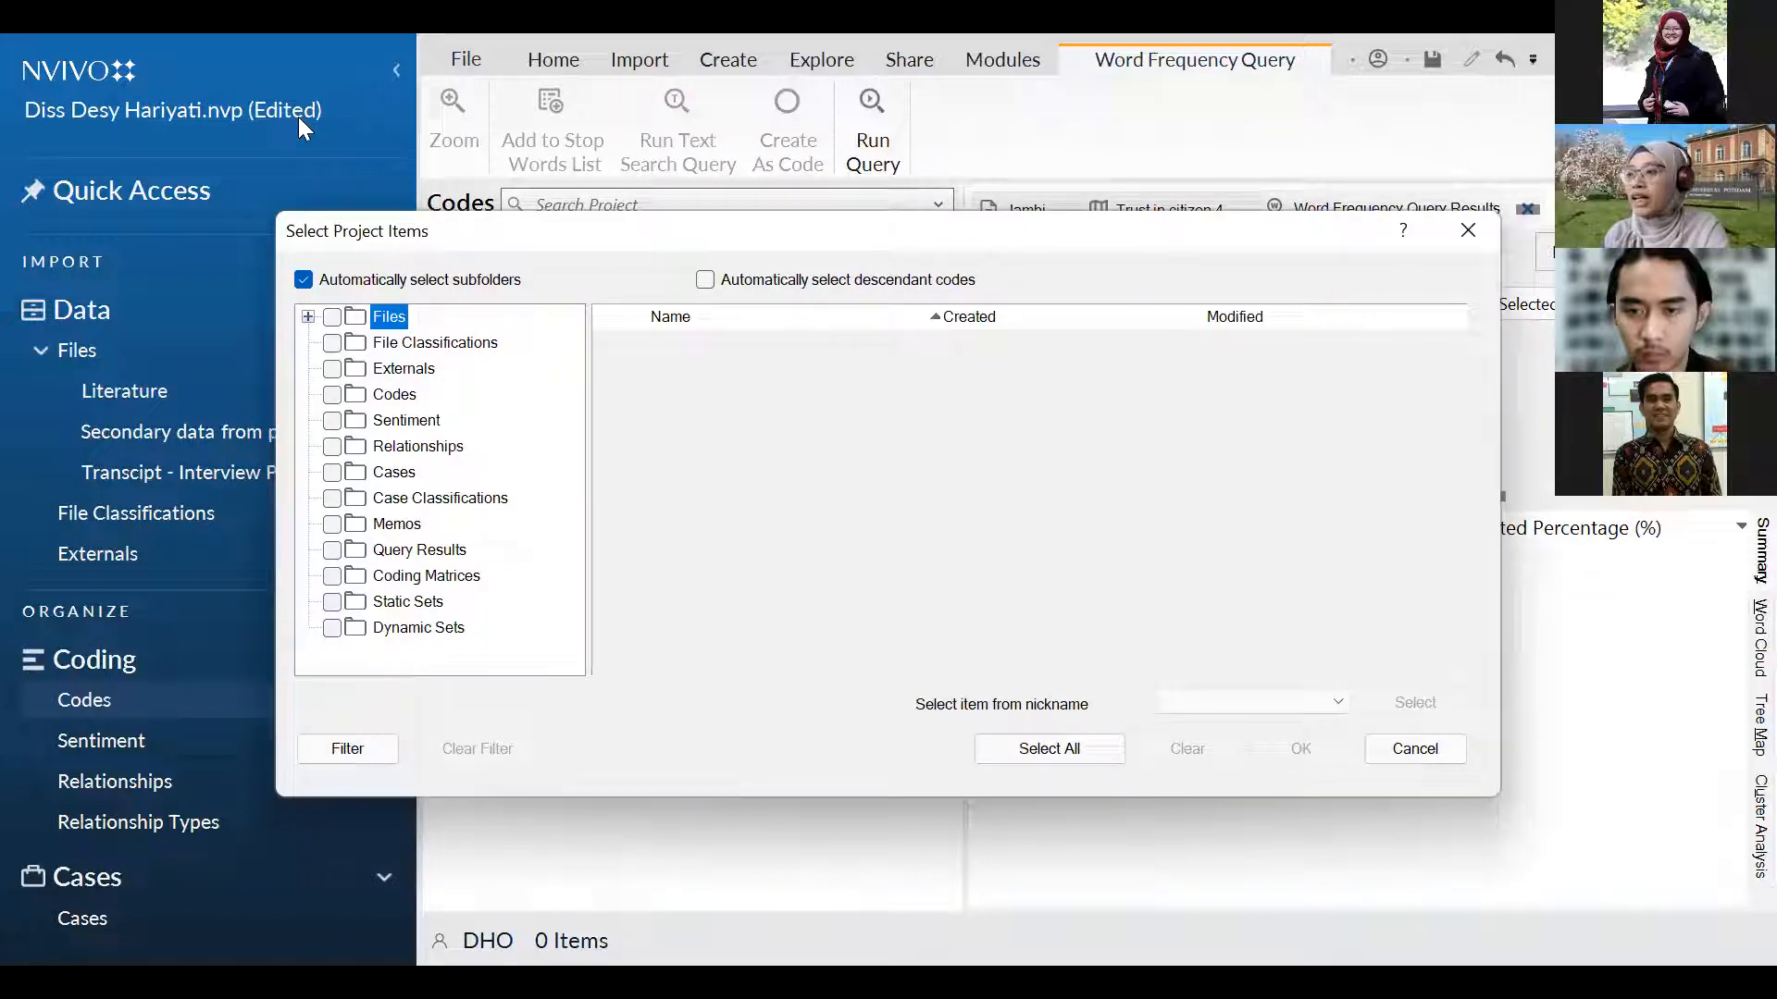
click(333, 317)
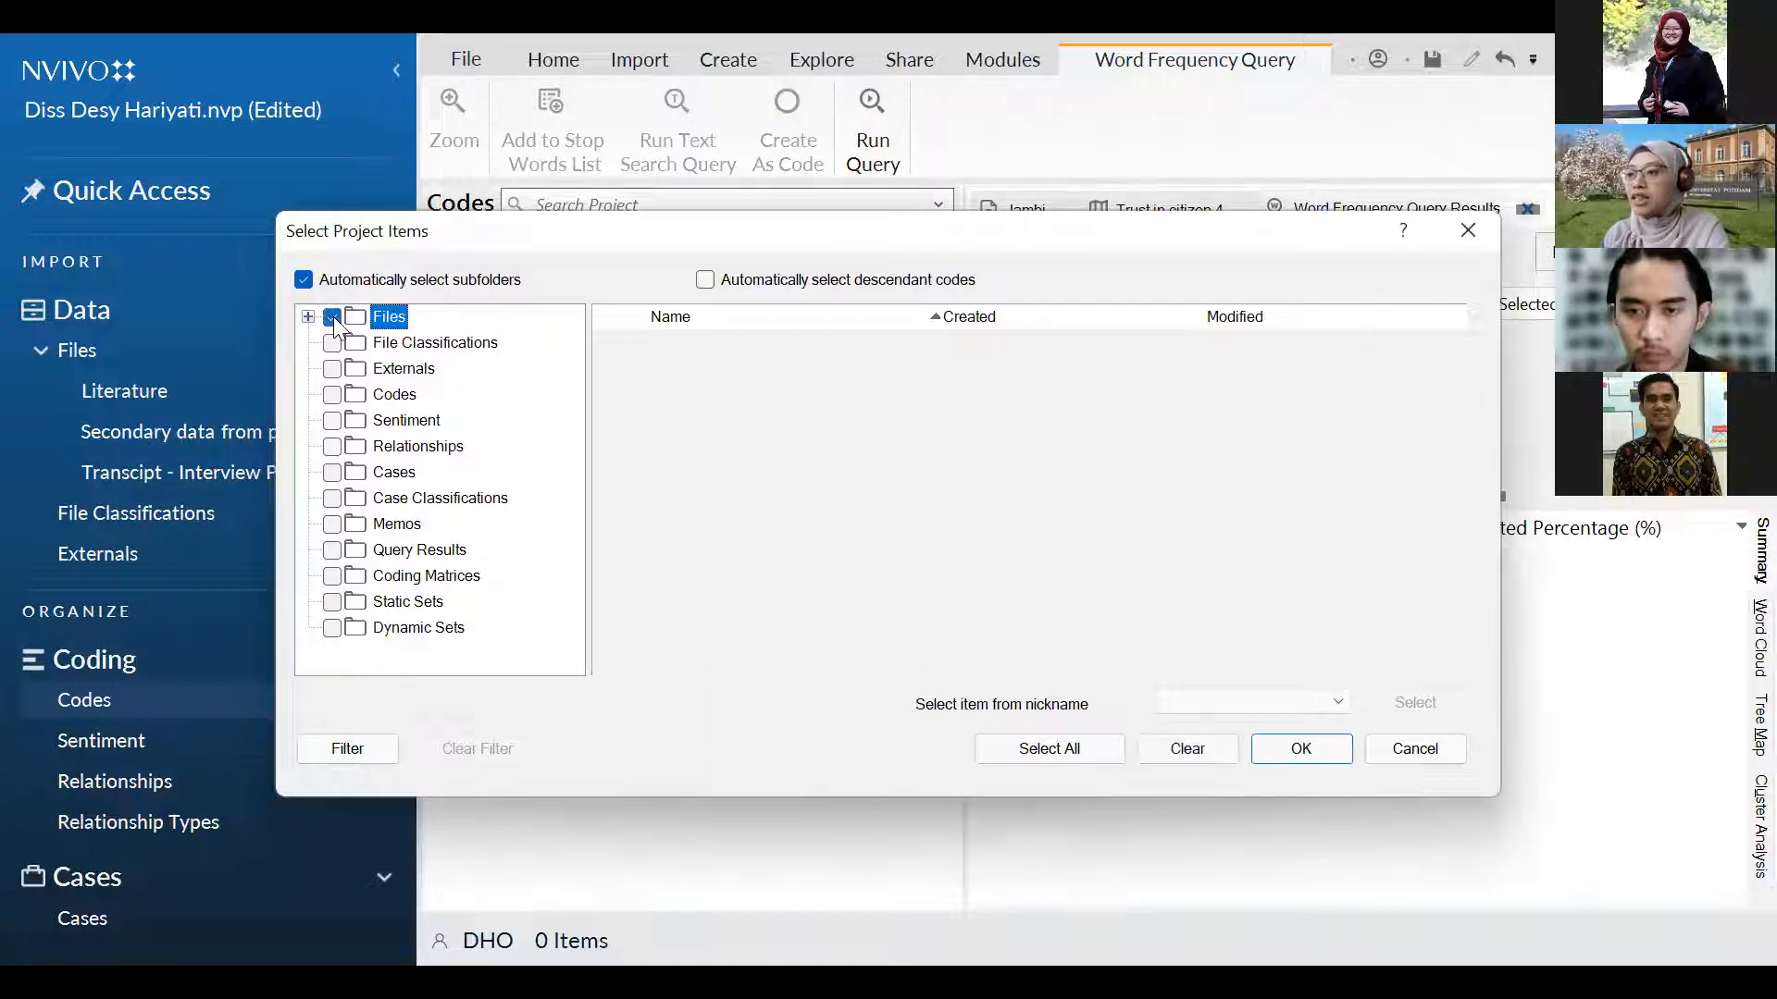
click(308, 316)
click(357, 342)
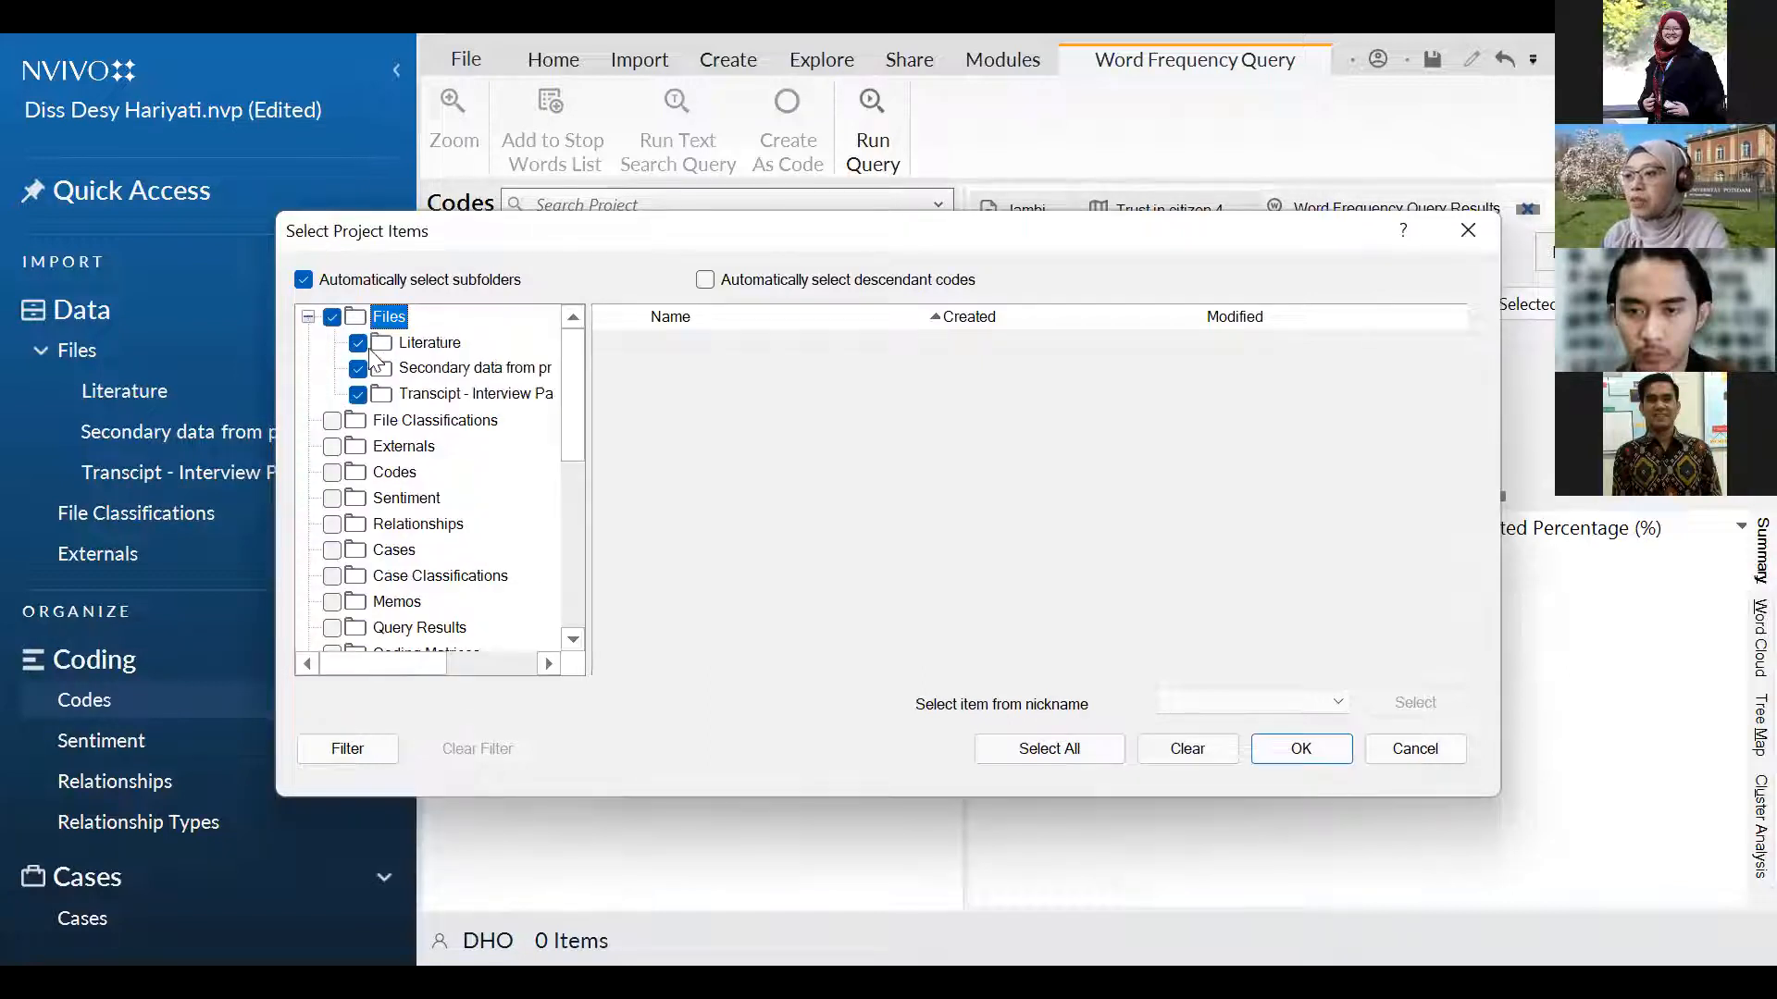
click(358, 368)
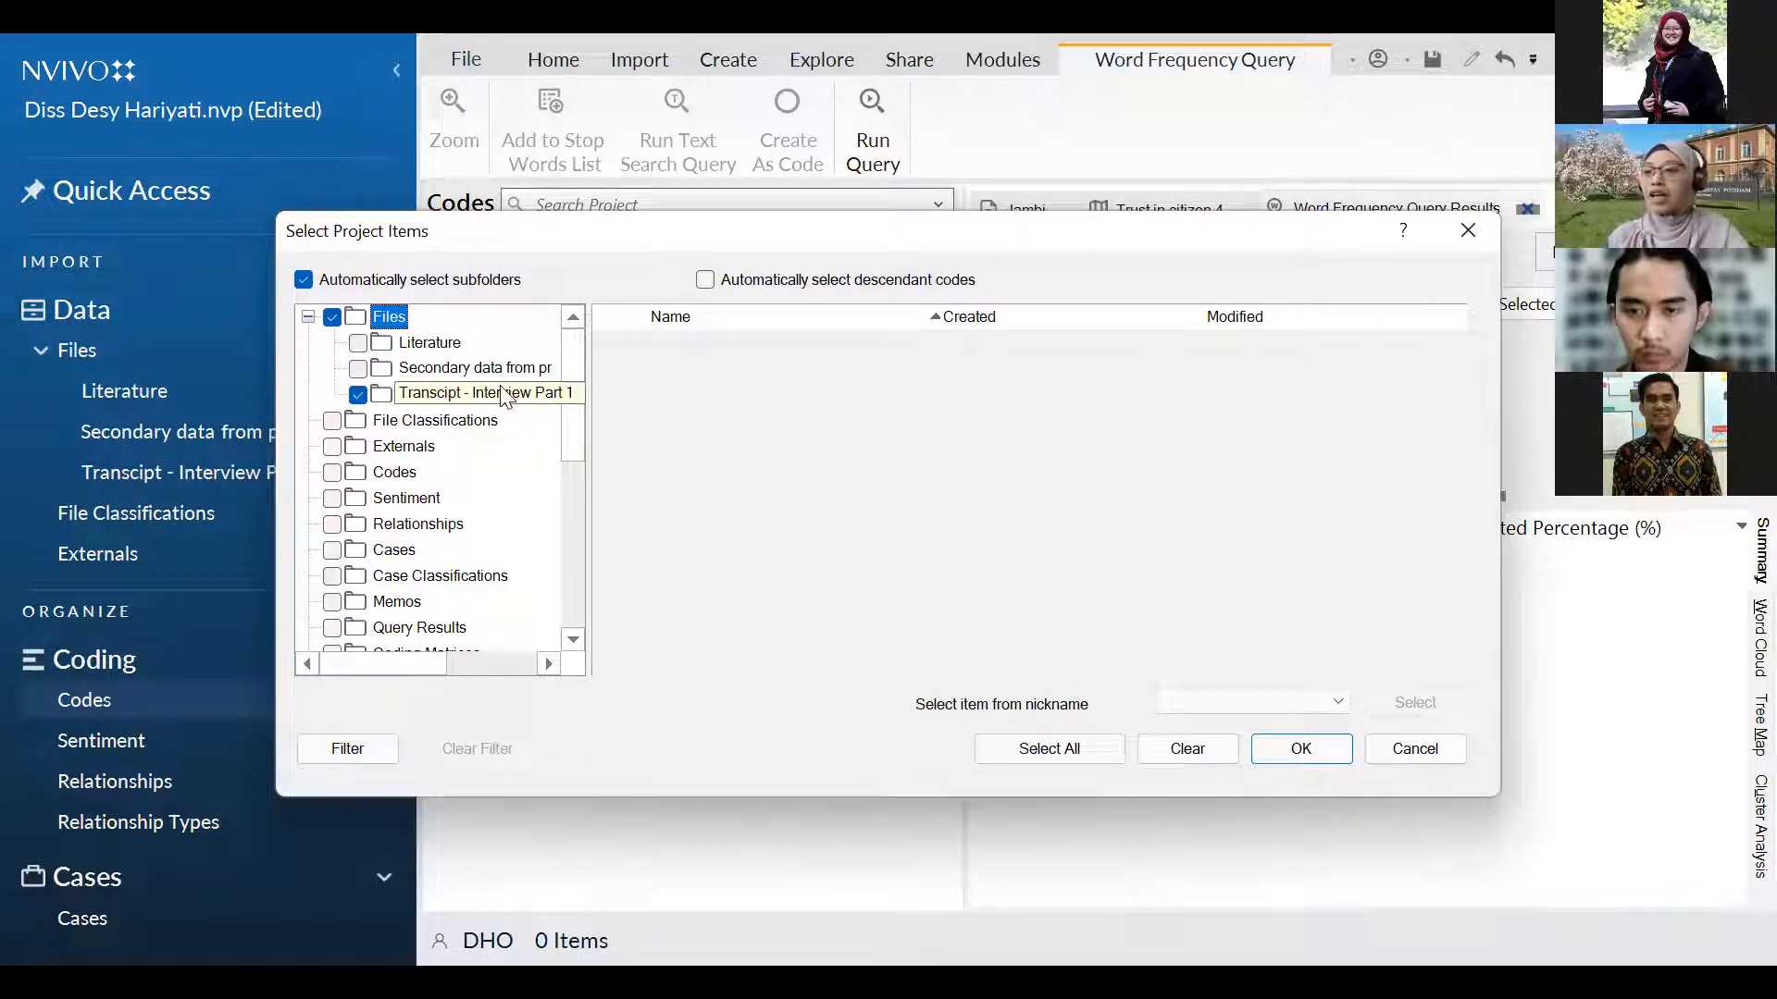
click(1297, 752)
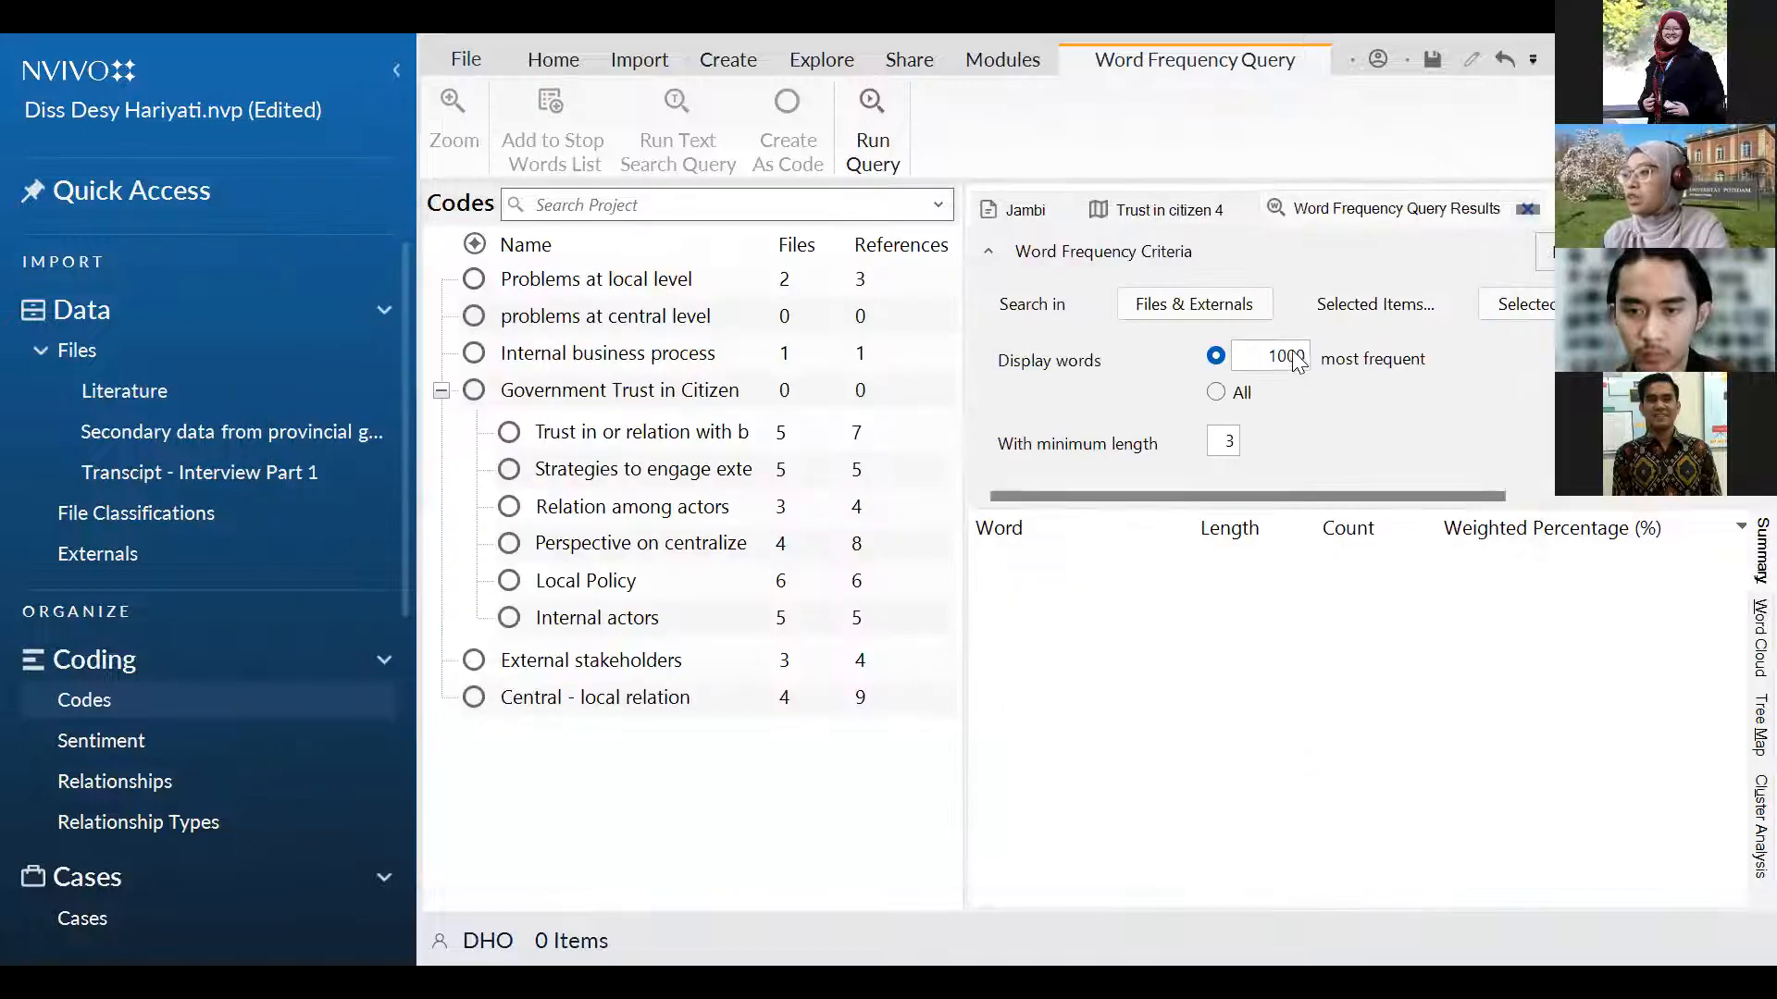
Limit the word frequency query to the 100 most frequent words, run it and show the results as a word cloud.
click(1294, 354)
key(BackSpace)
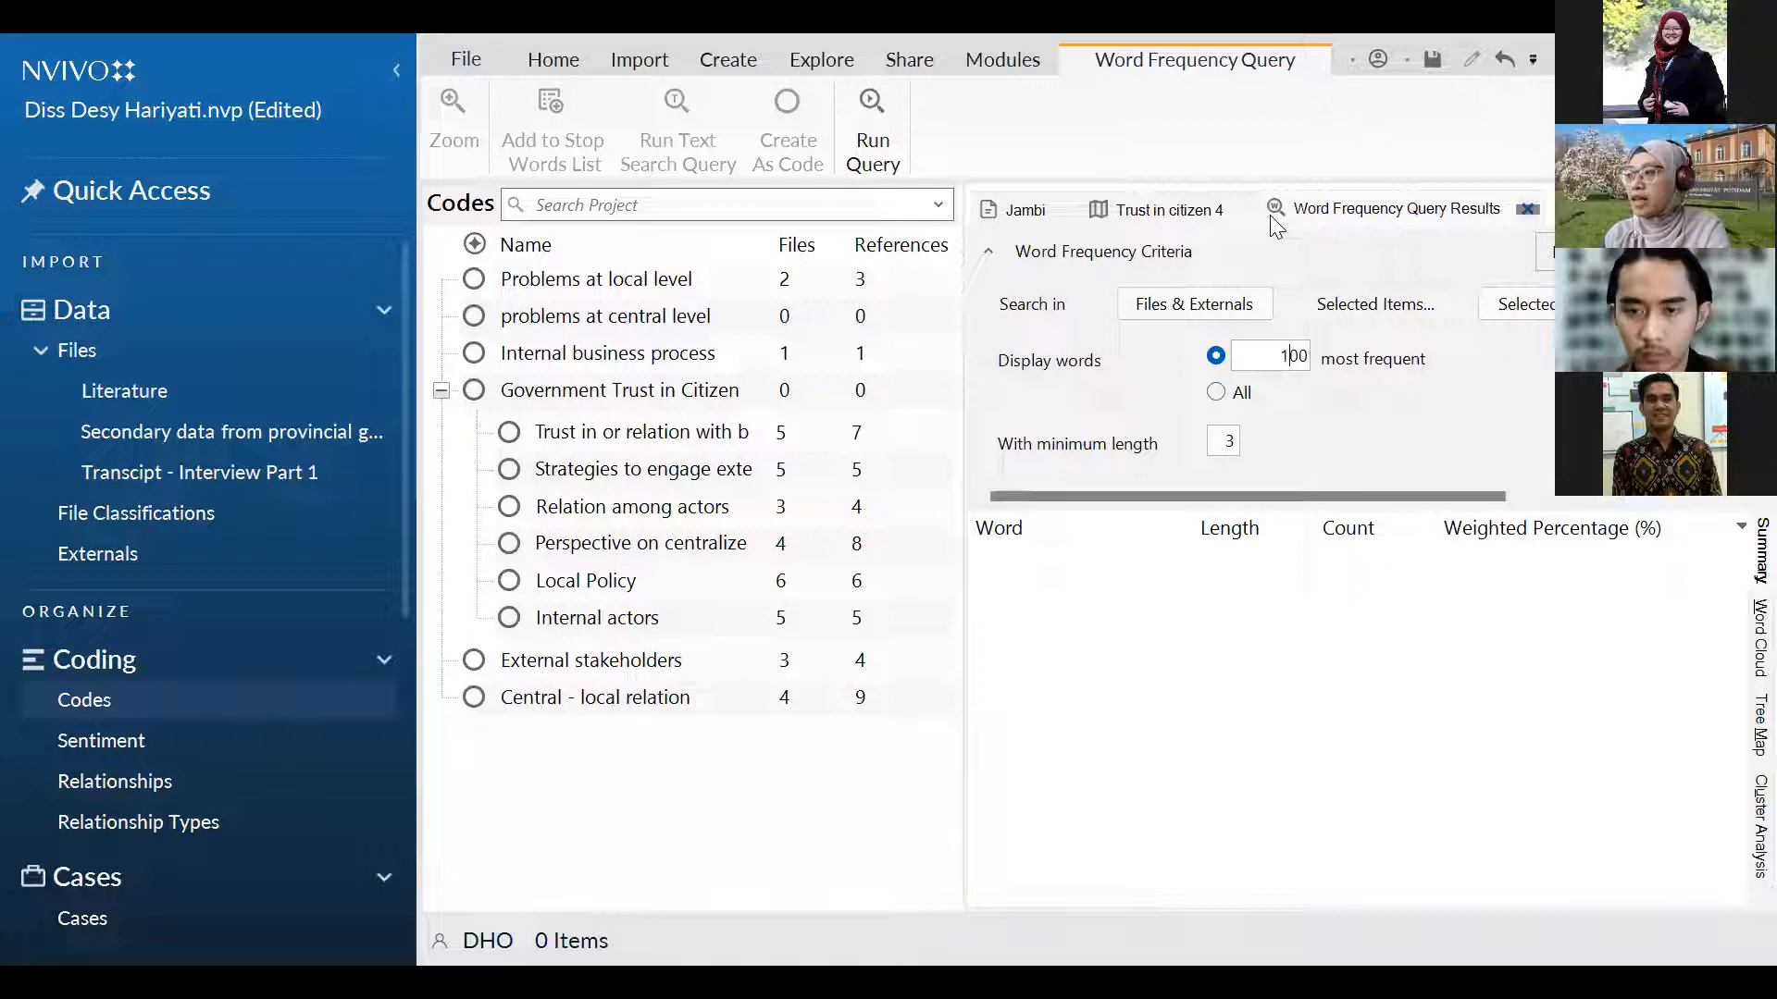
click(873, 139)
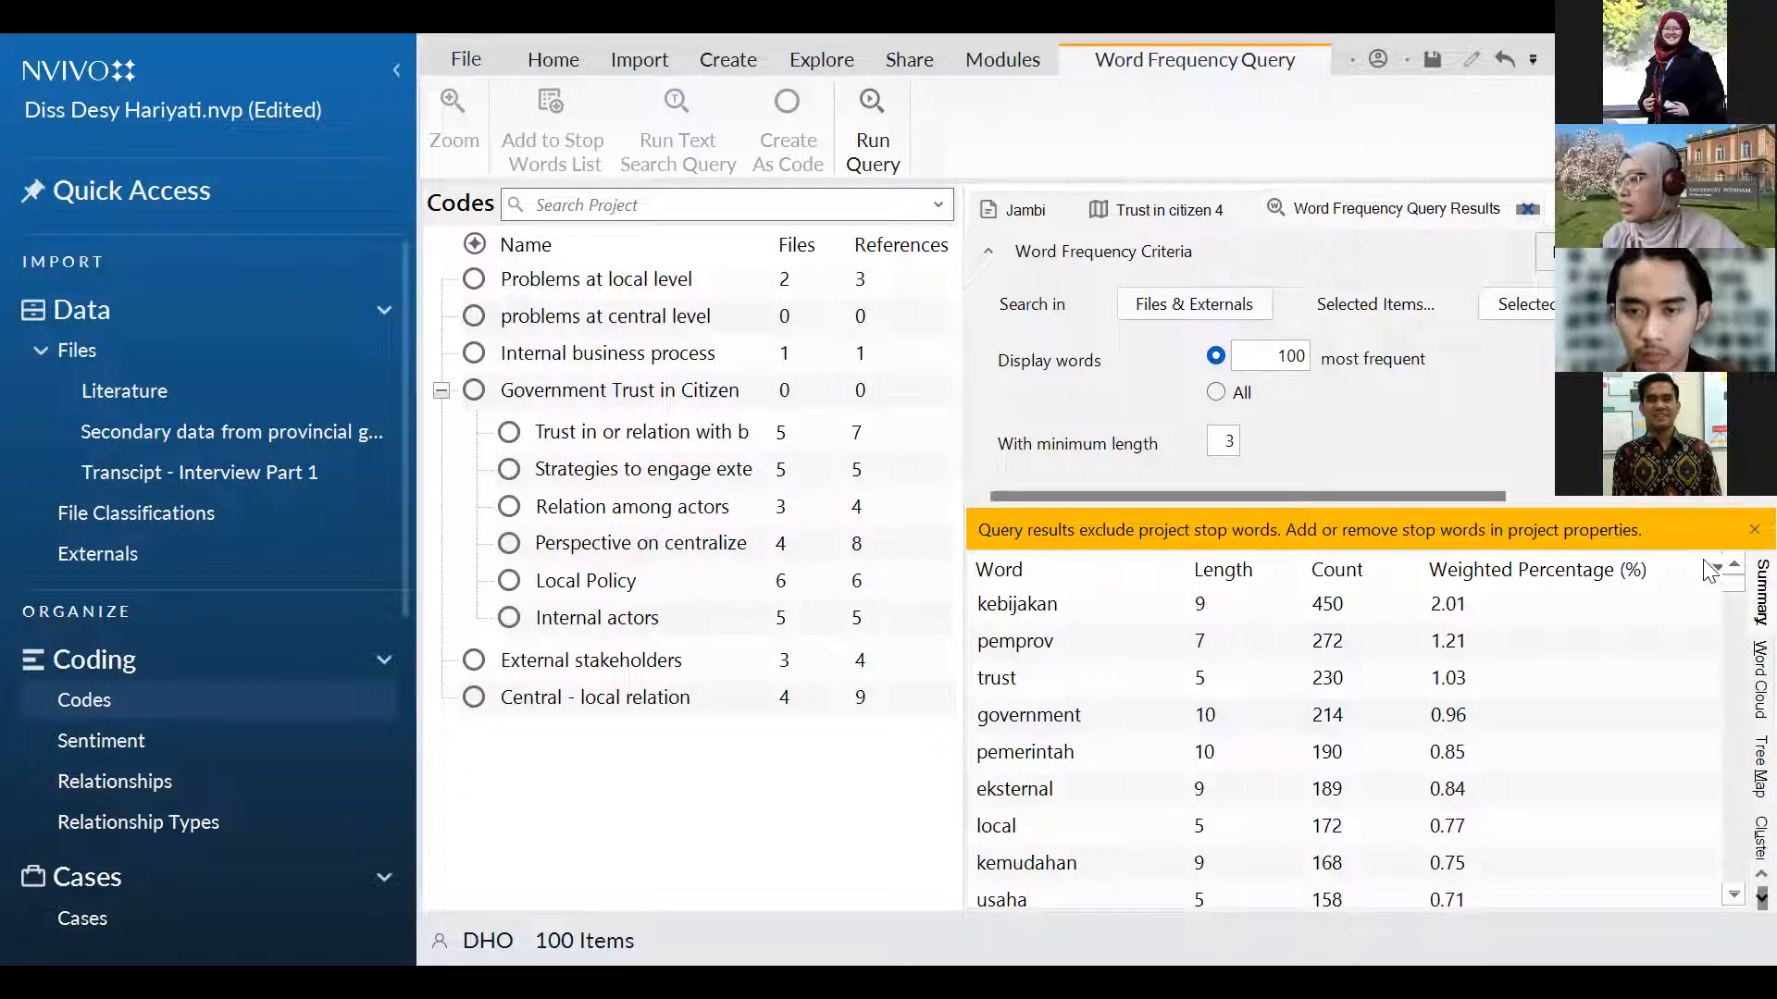
click(1758, 680)
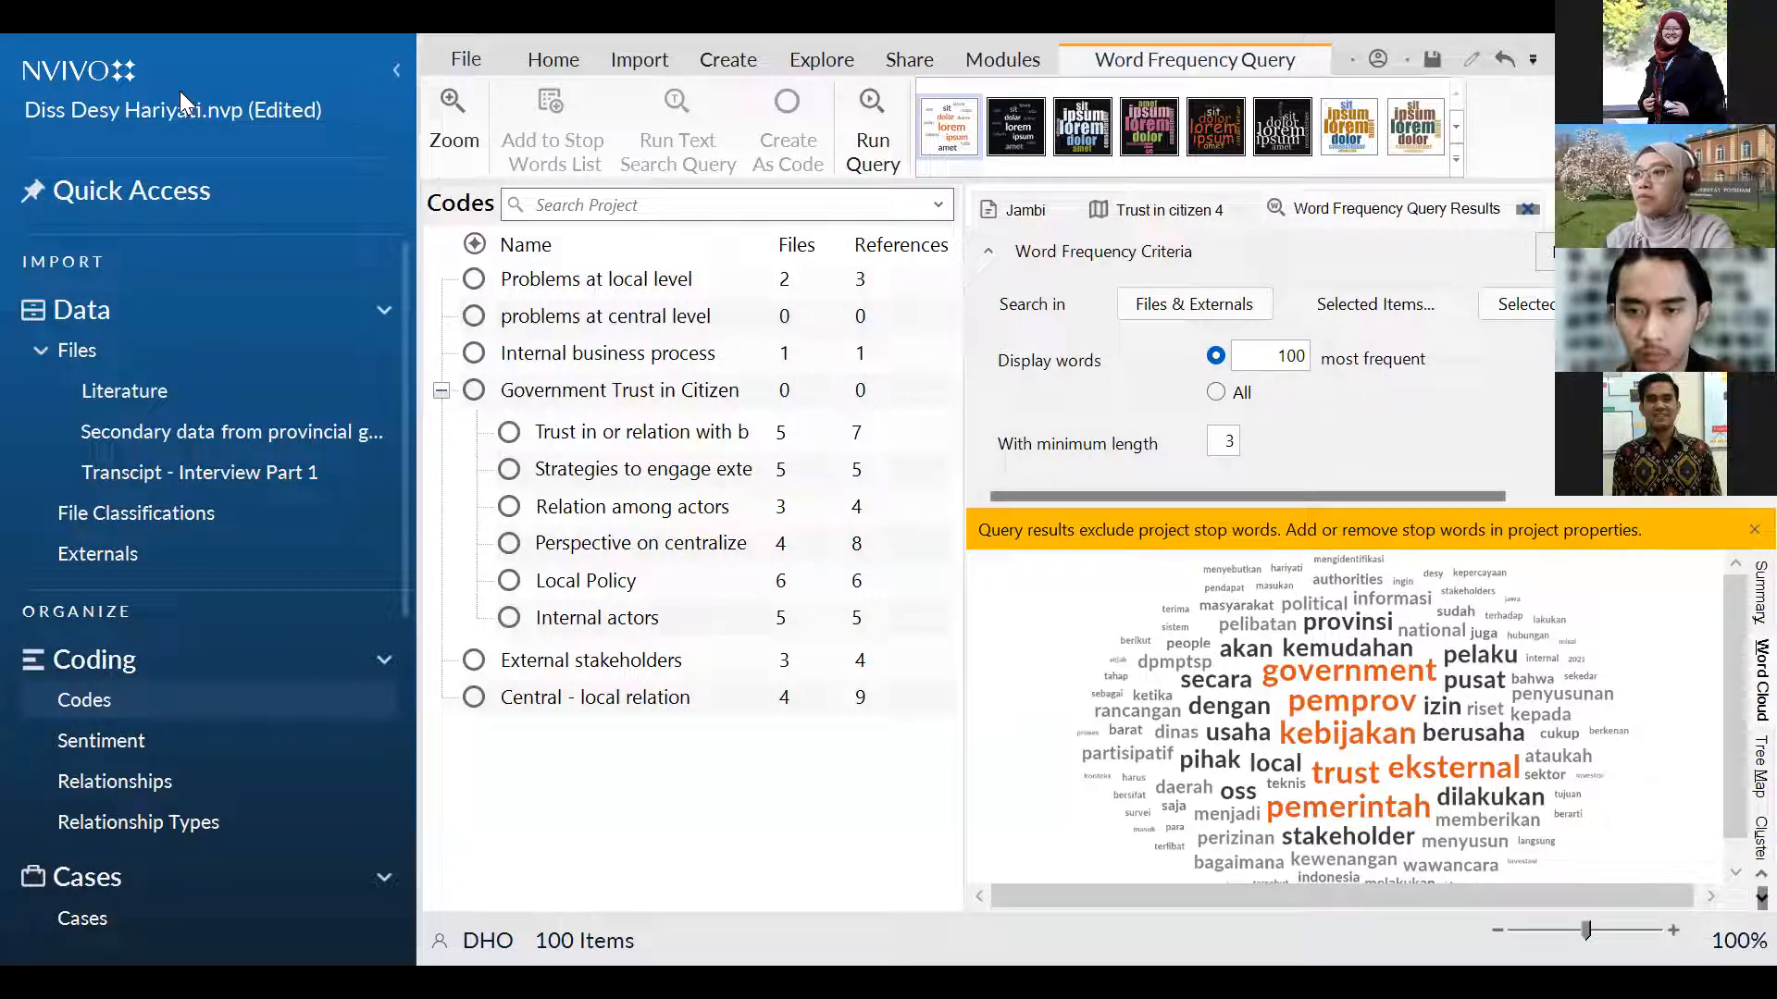
Add "secara dengan ini itu ibu bapak bahwa atau" to the English (US) stop words in the project properties and apply the change.
click(465, 61)
click(270, 198)
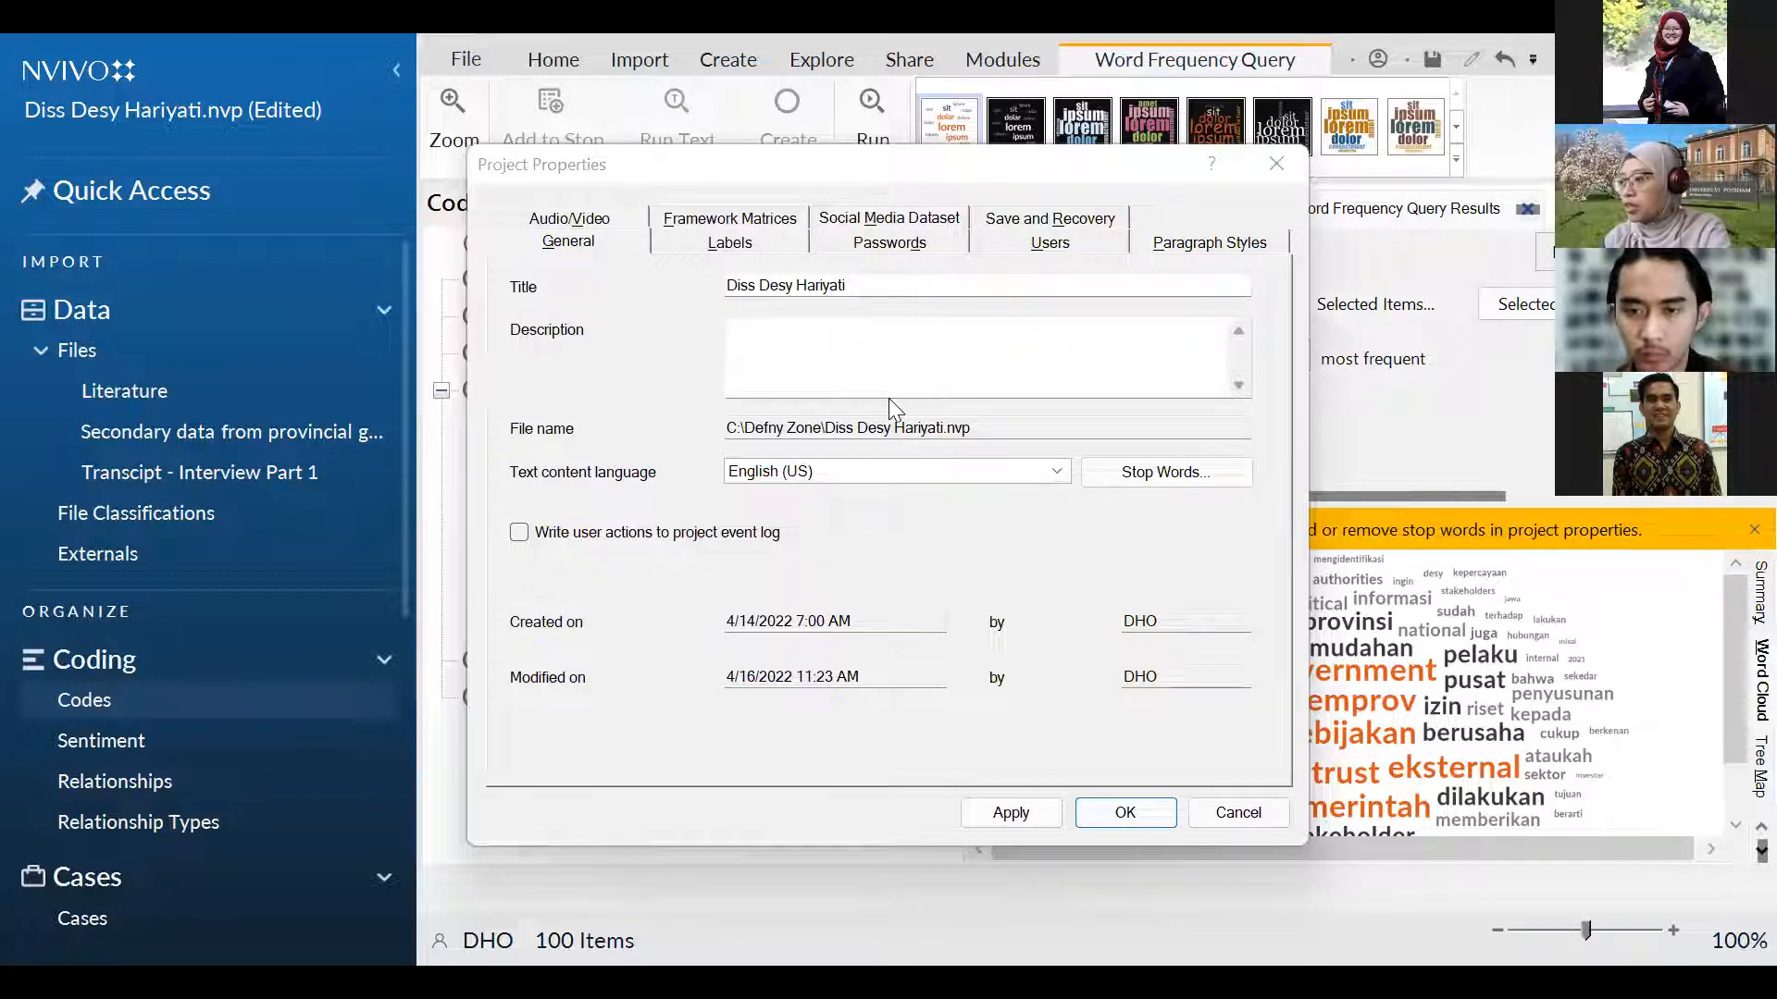
click(1168, 470)
scroll(978, 523, down, 1)
scroll(1114, 539, down, 1)
click(1018, 642)
text(secara)
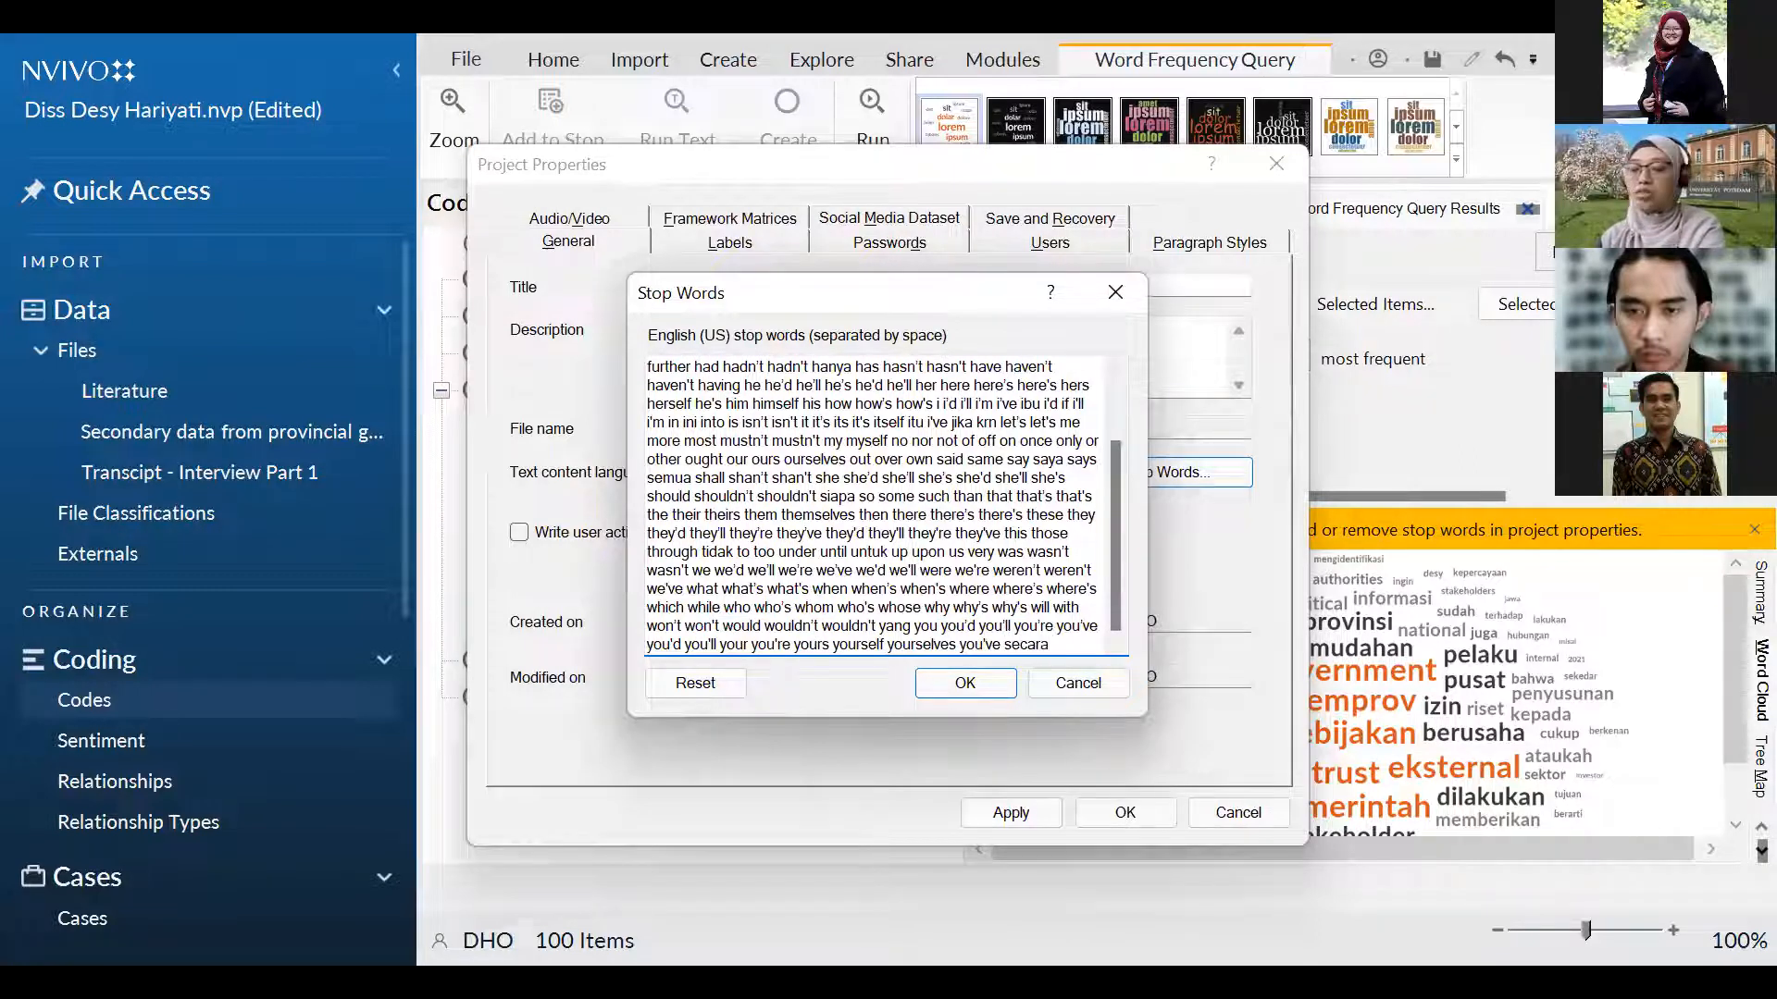
text( dengan)
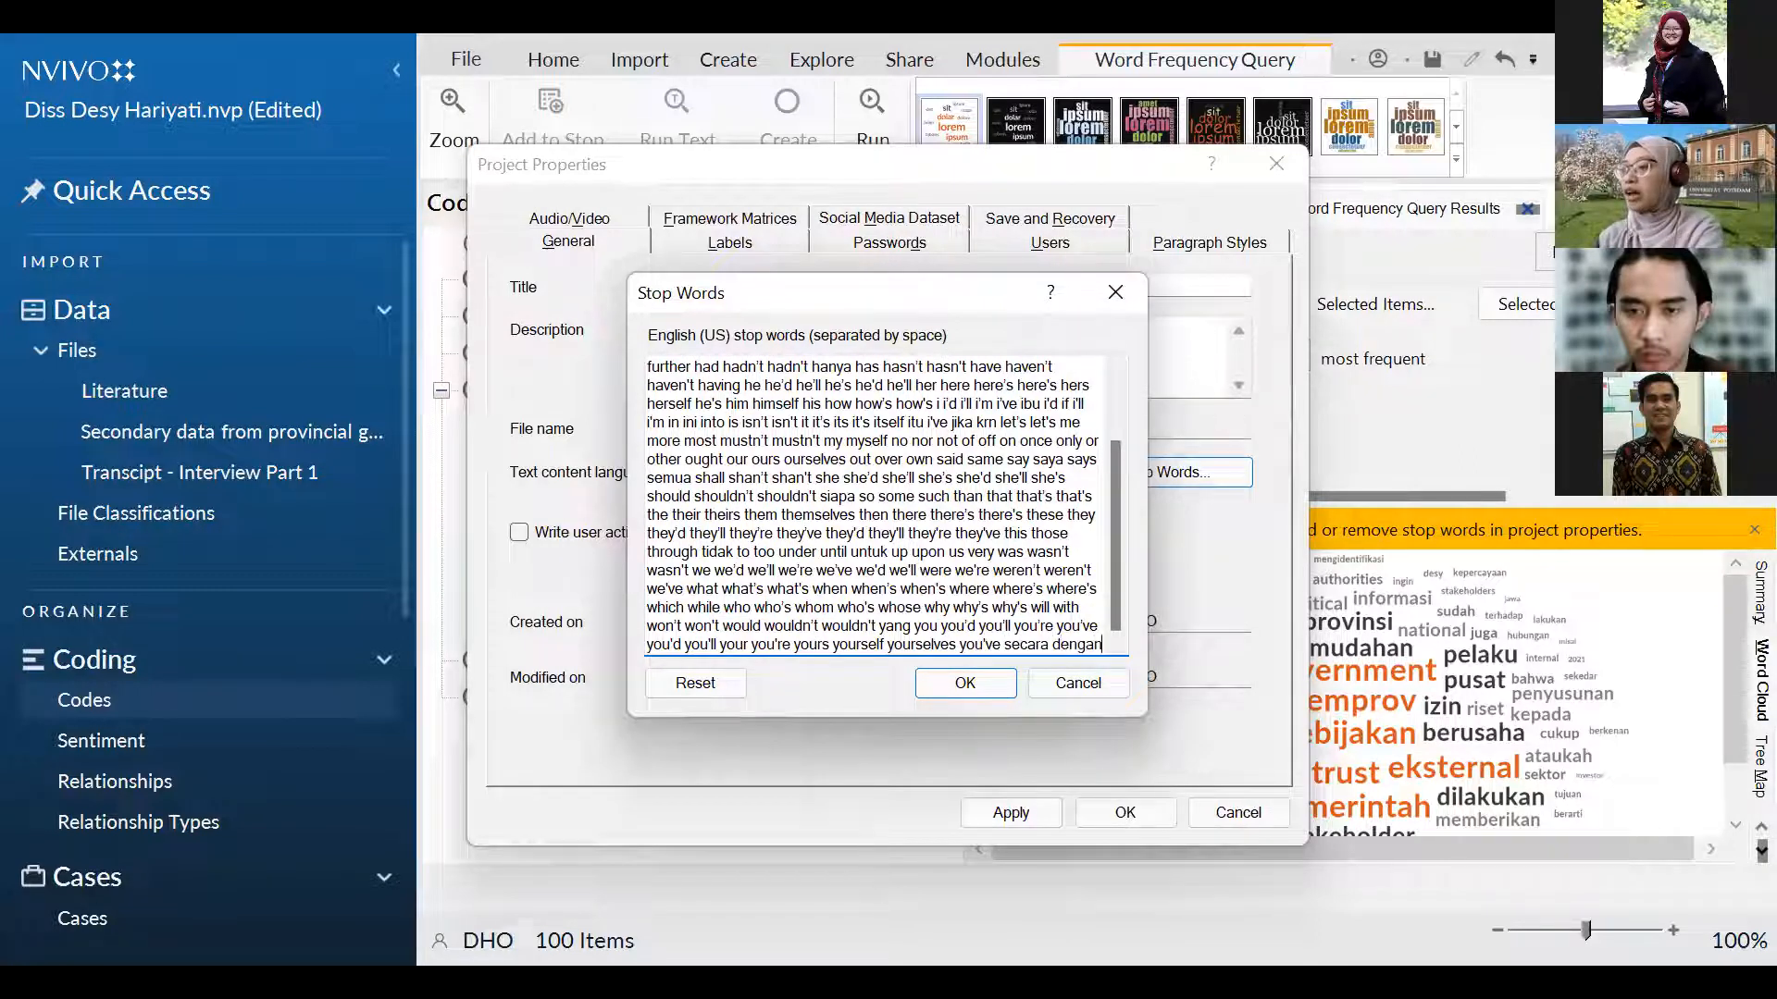
text( ini itu )
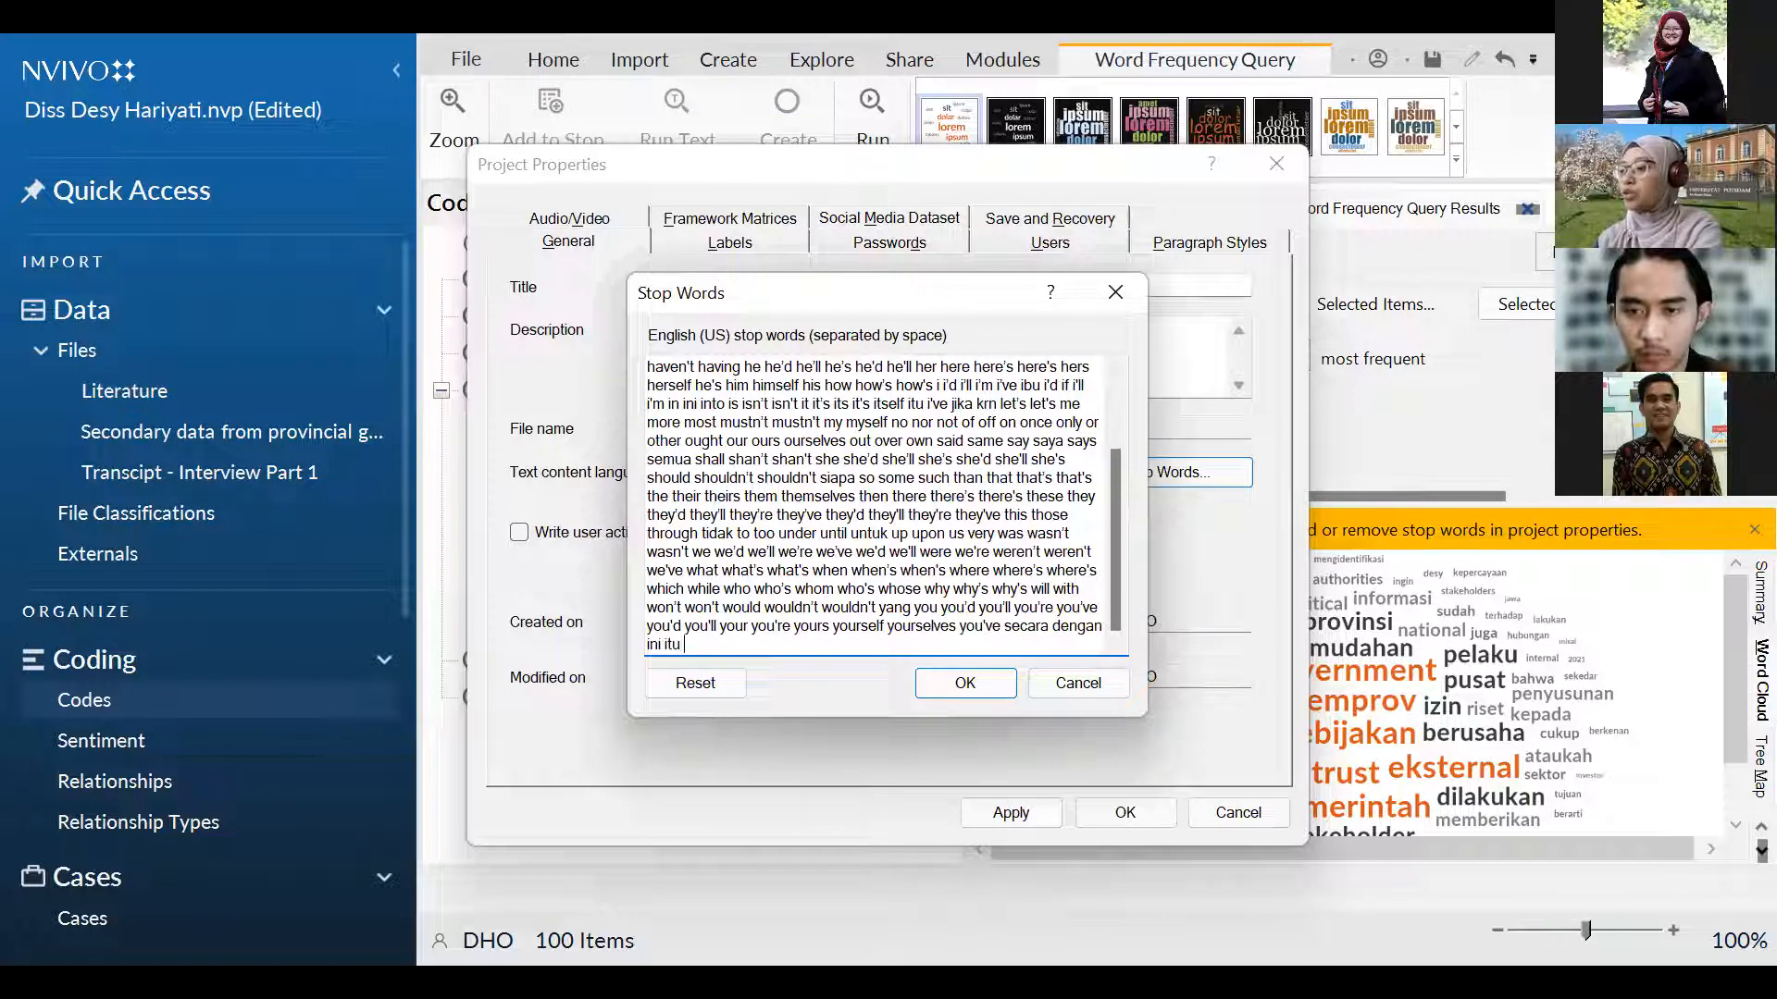
text(ibu bapak)
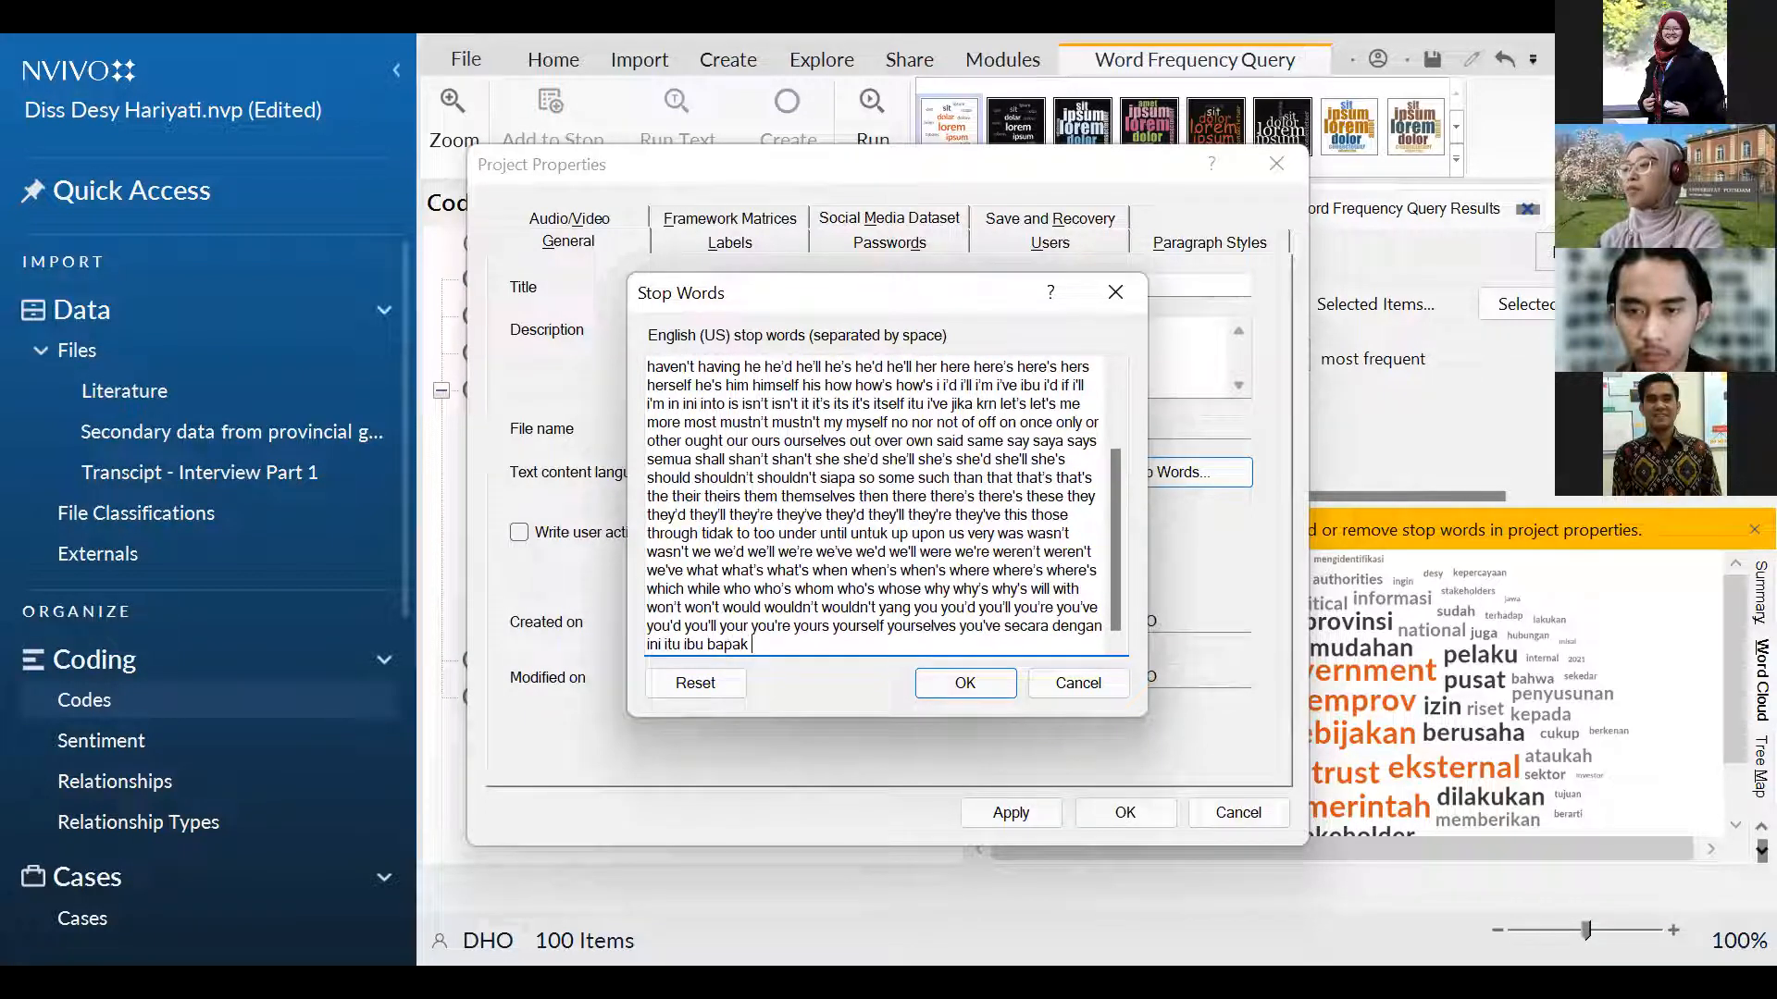
text( bahw)
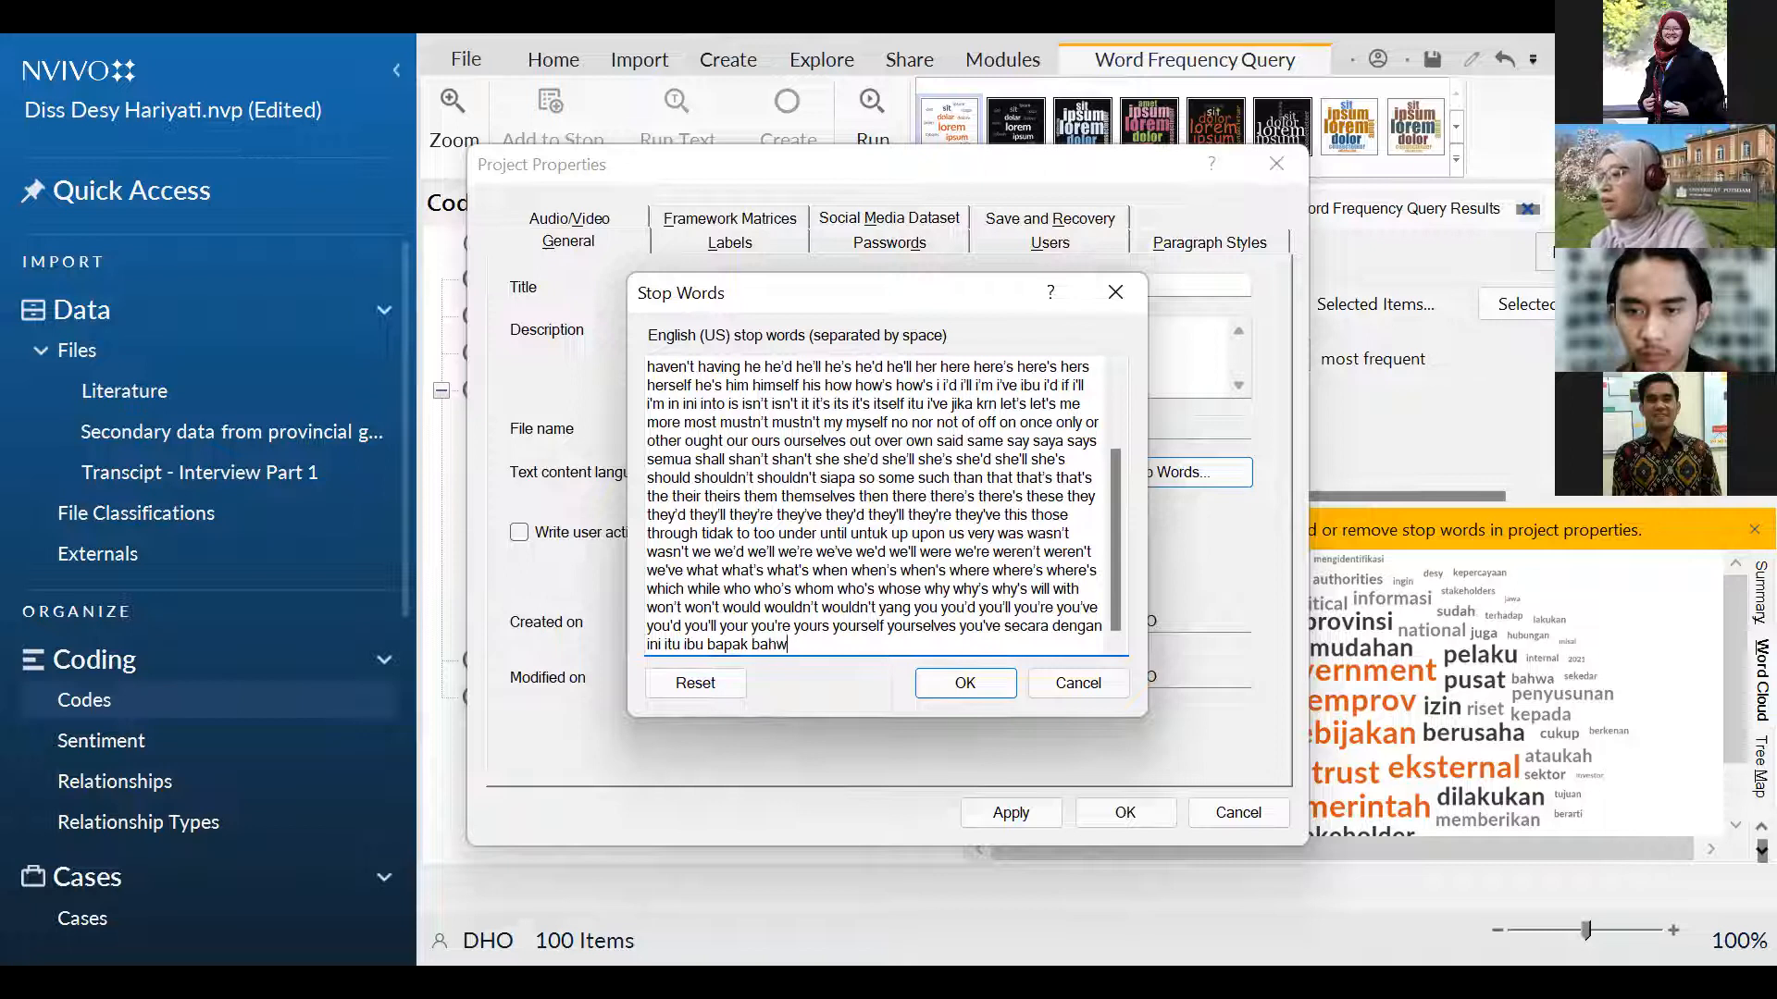
text(a atau)
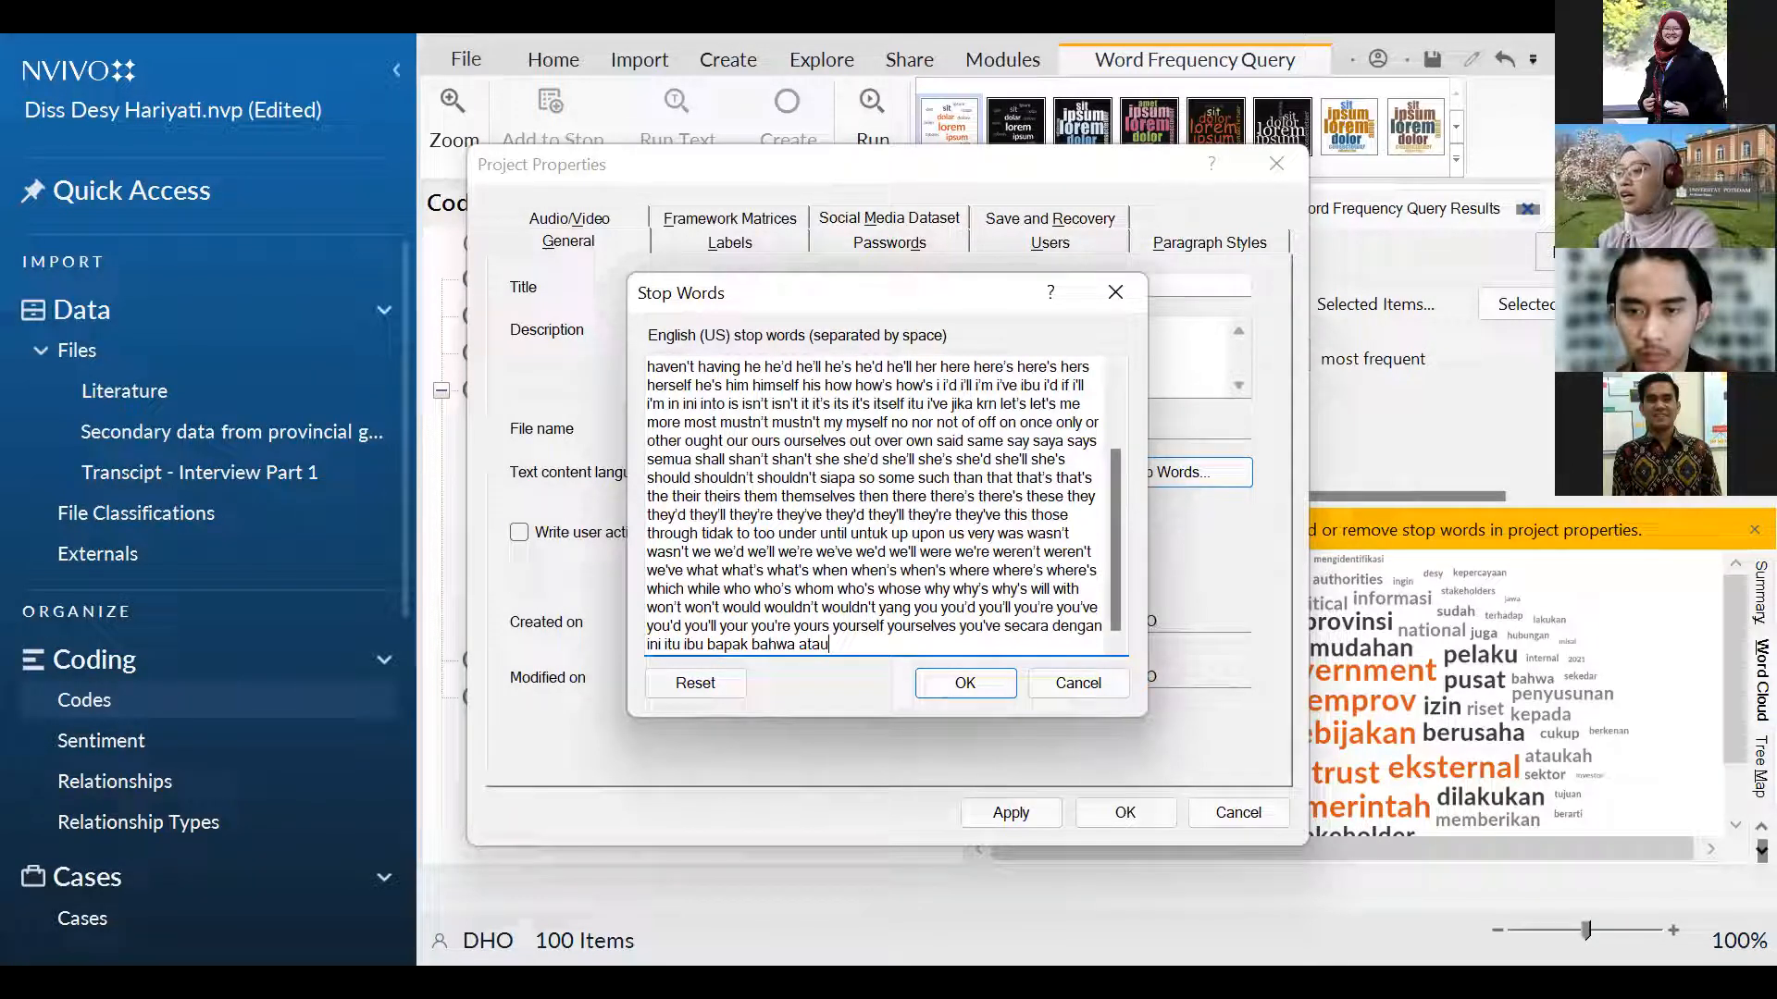
click(960, 685)
click(1012, 810)
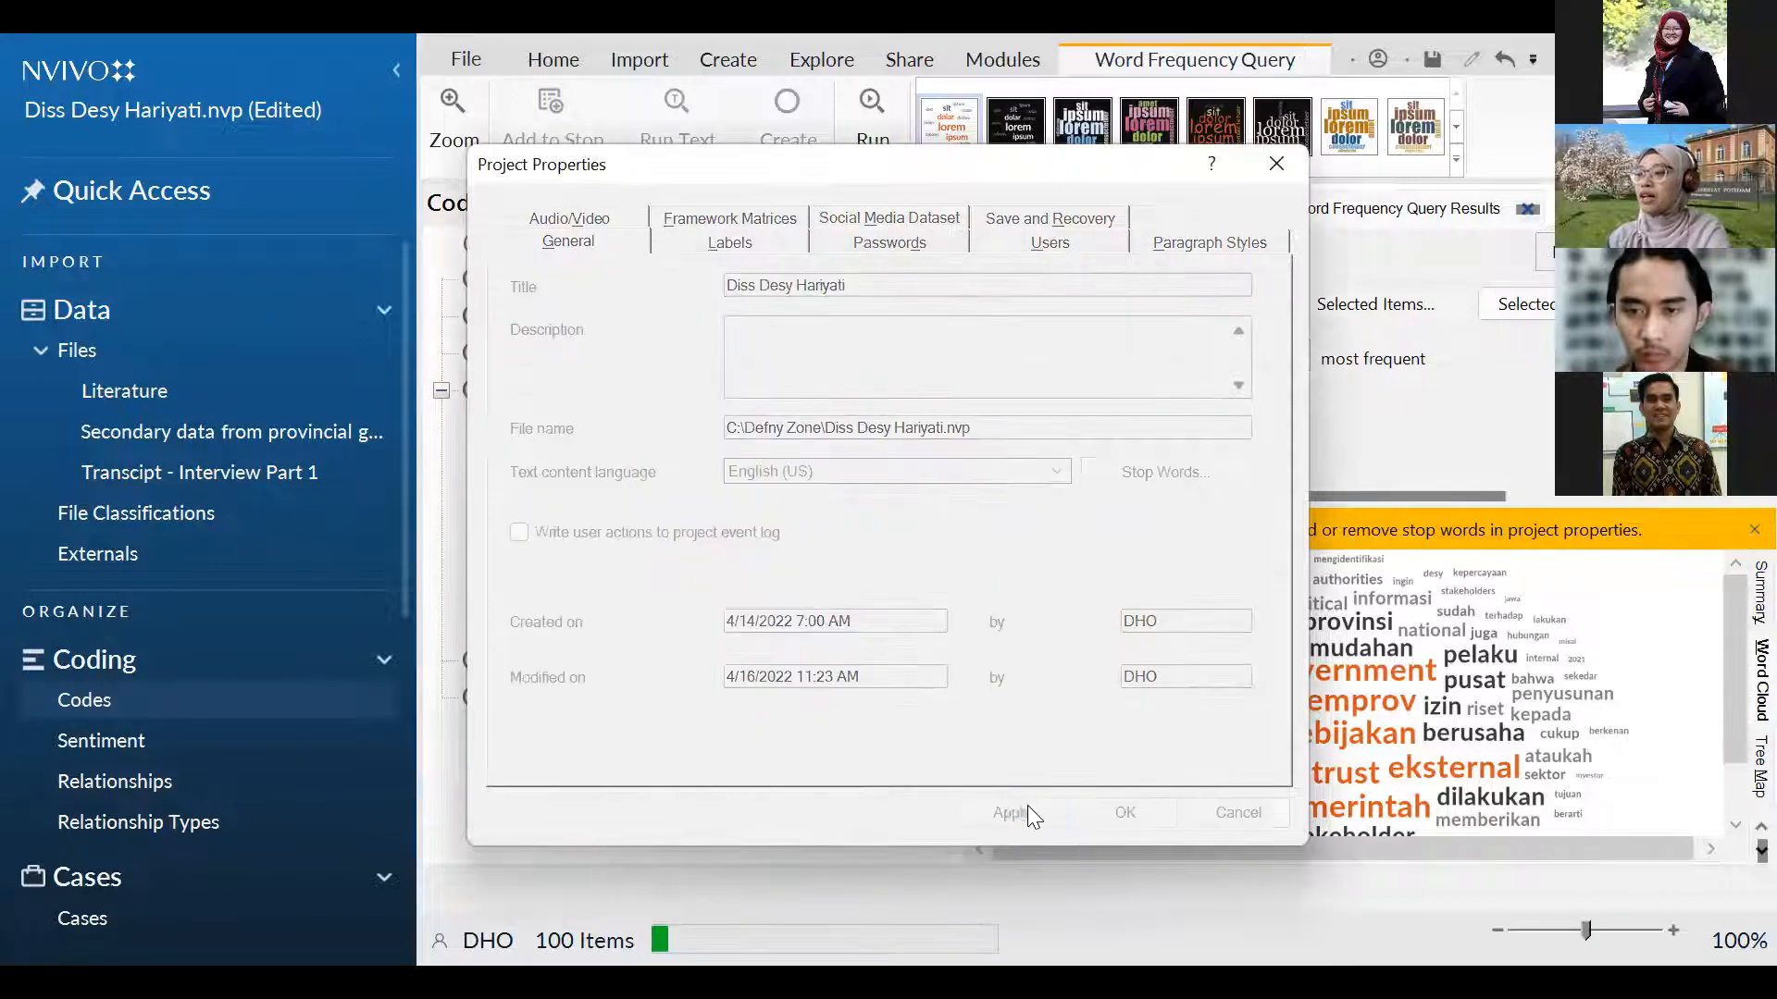
click(1126, 814)
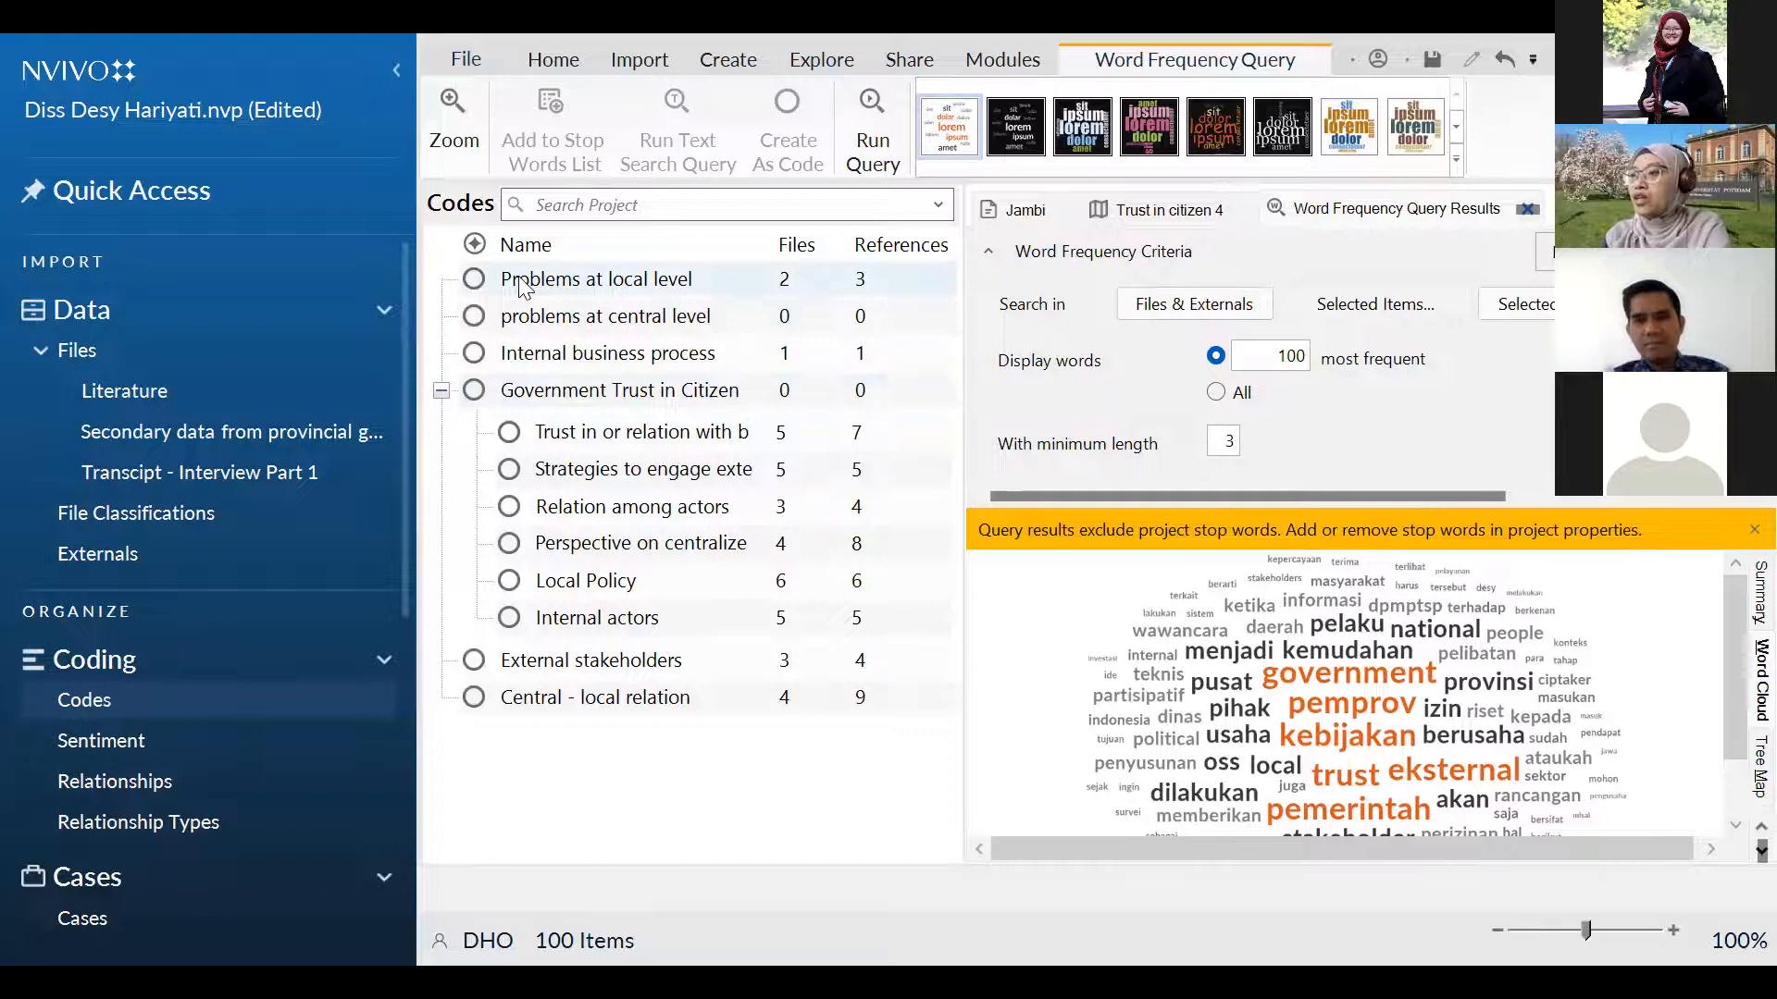
Visualize the Bangka Belitung interview transcript on its own as a word cloud.
click(170, 476)
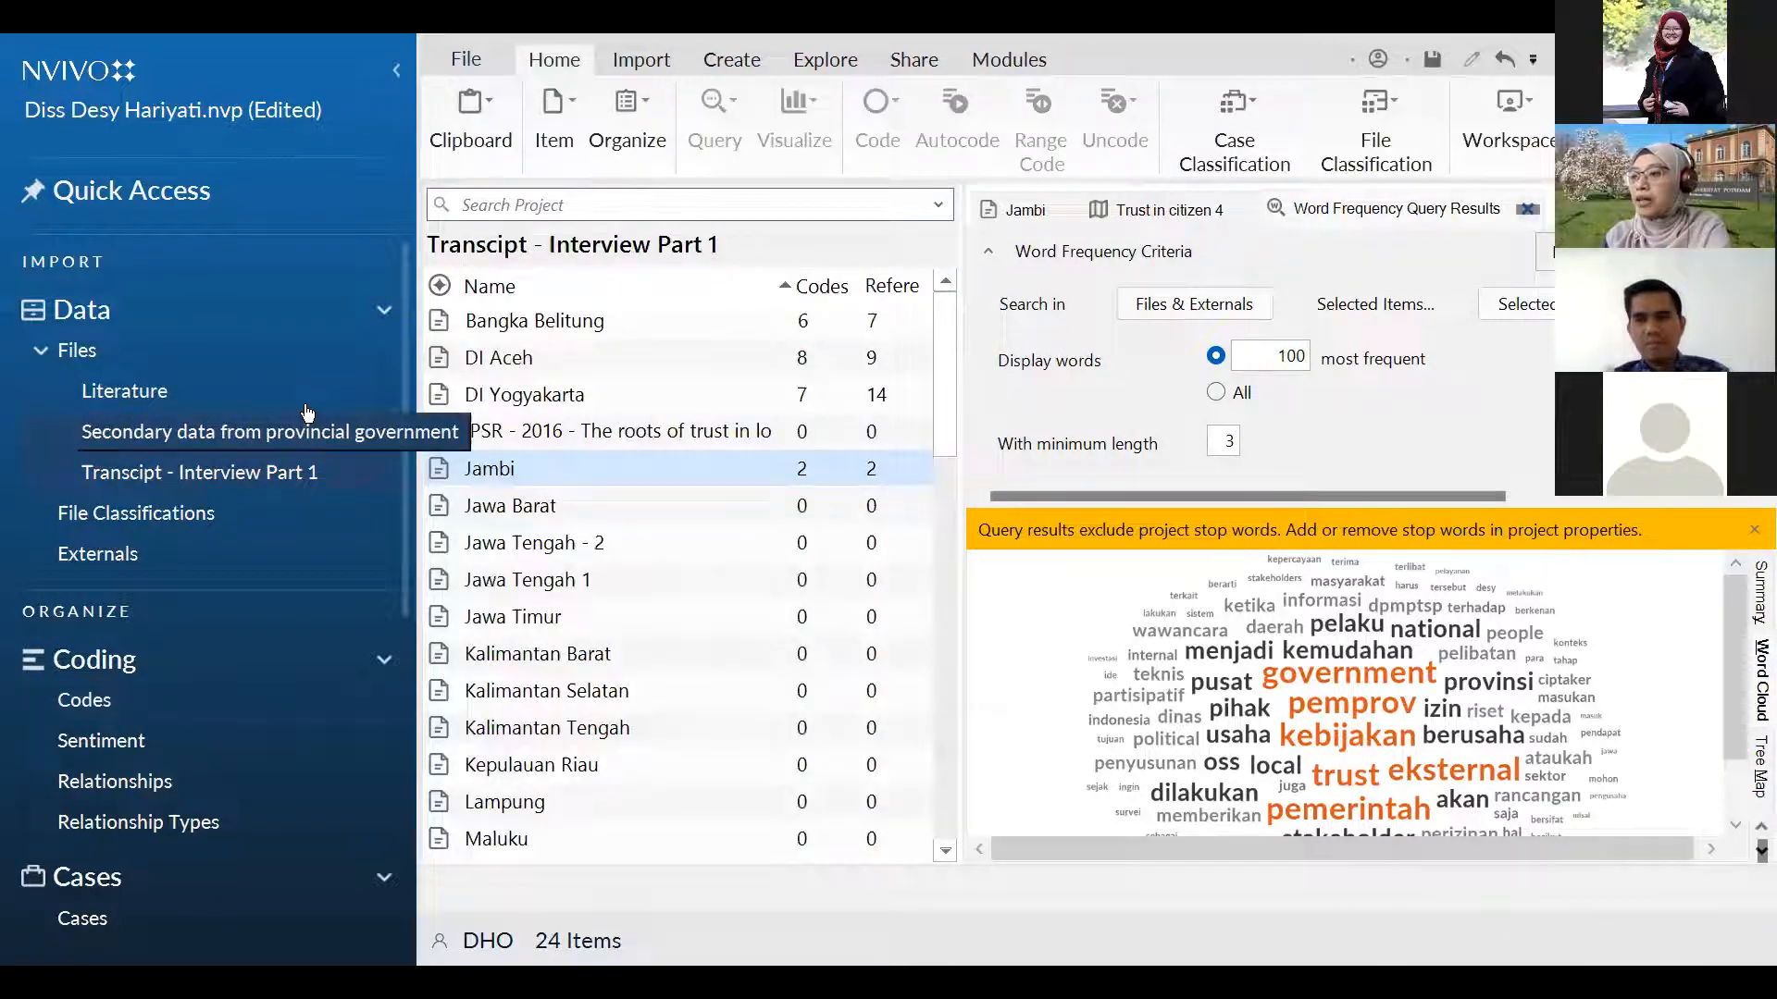
click(564, 325)
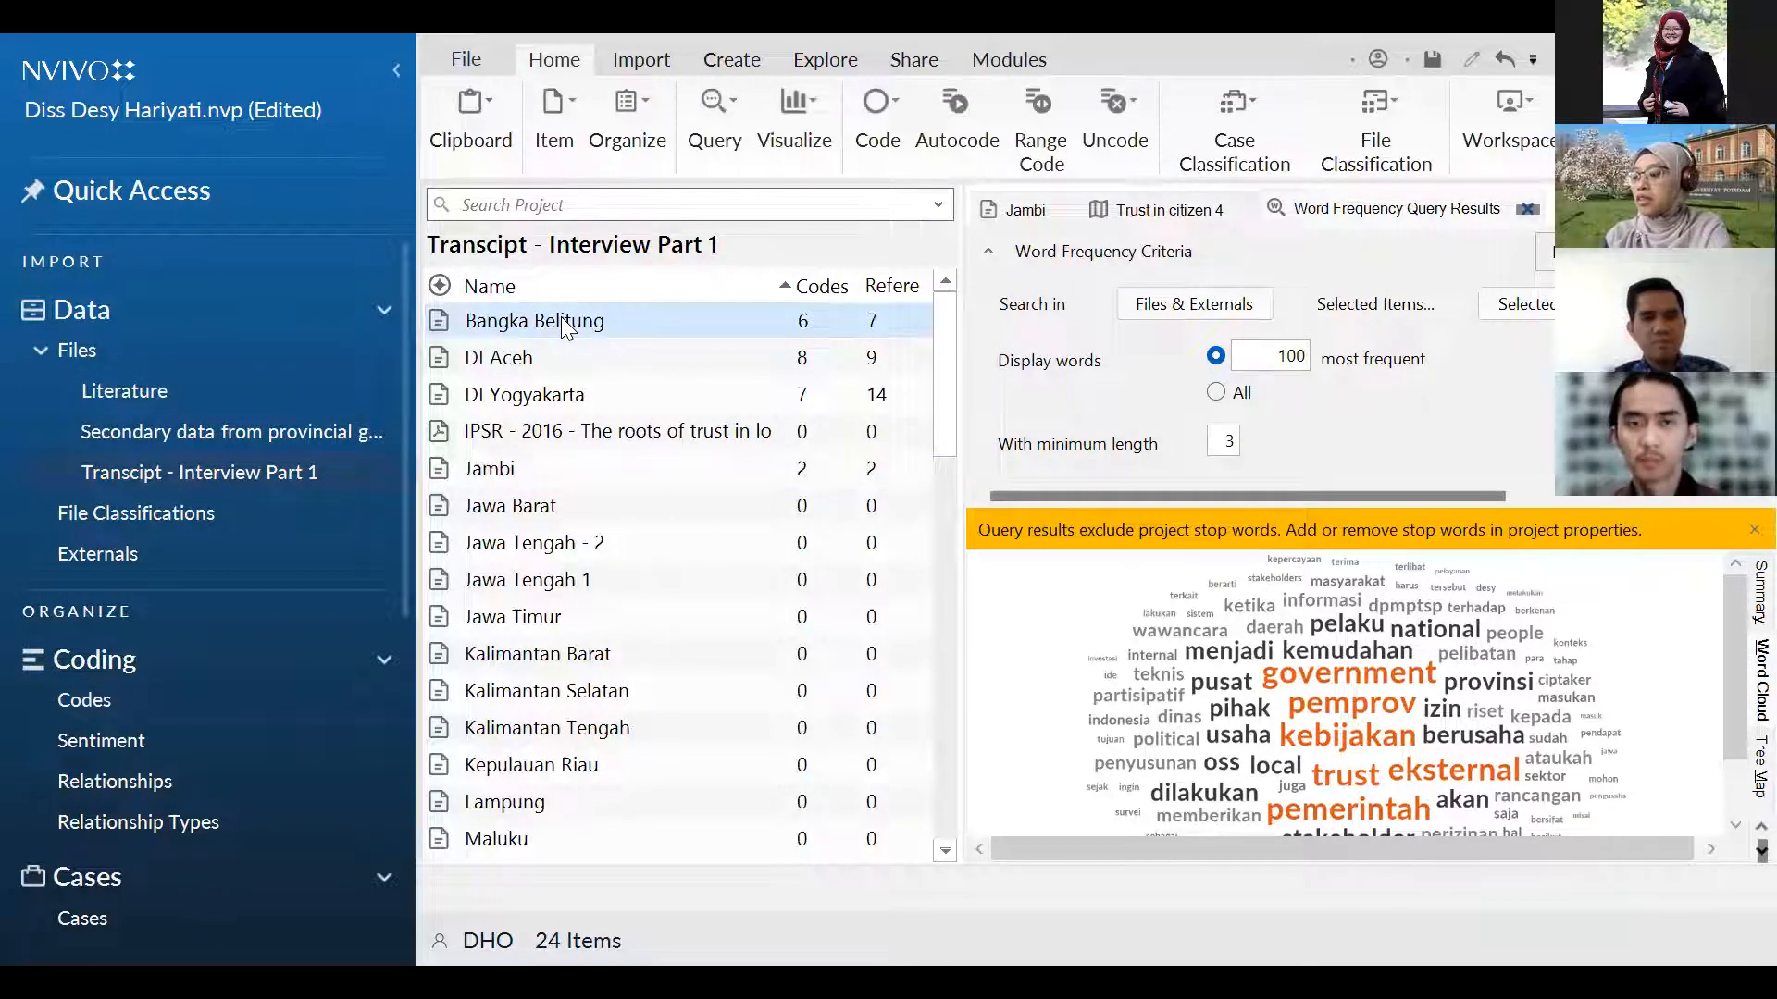
right_click(564, 325)
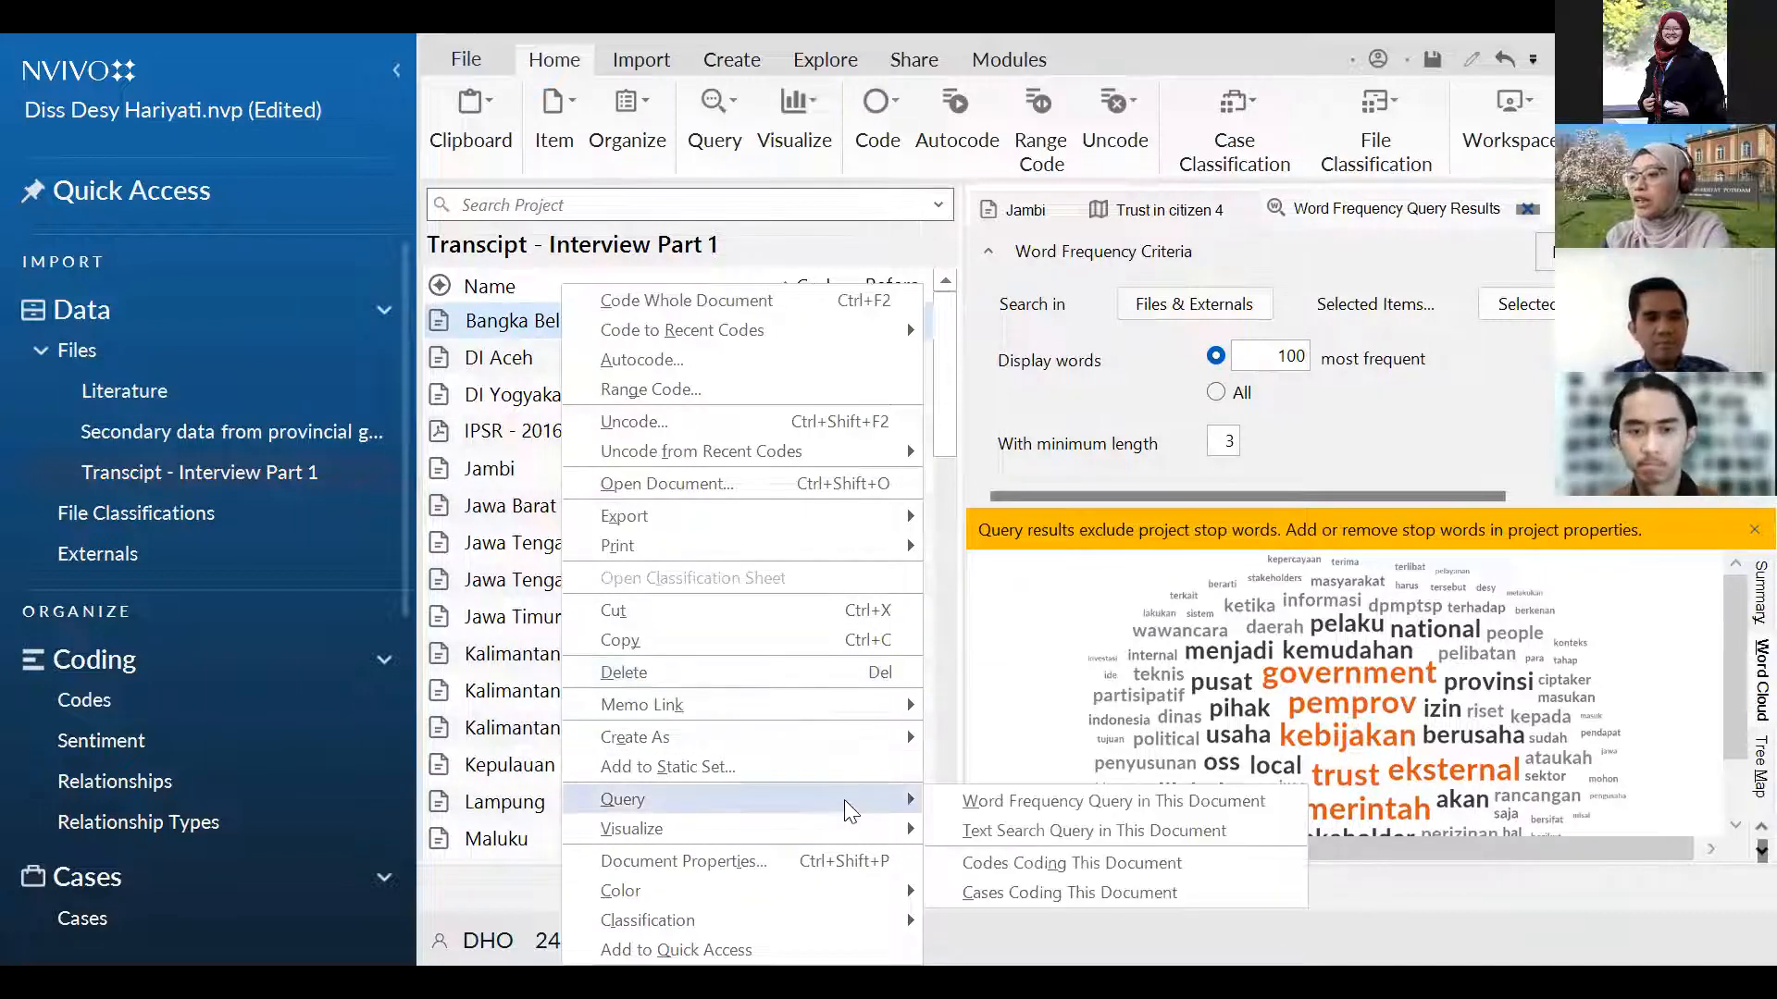
mouse_move(862, 839)
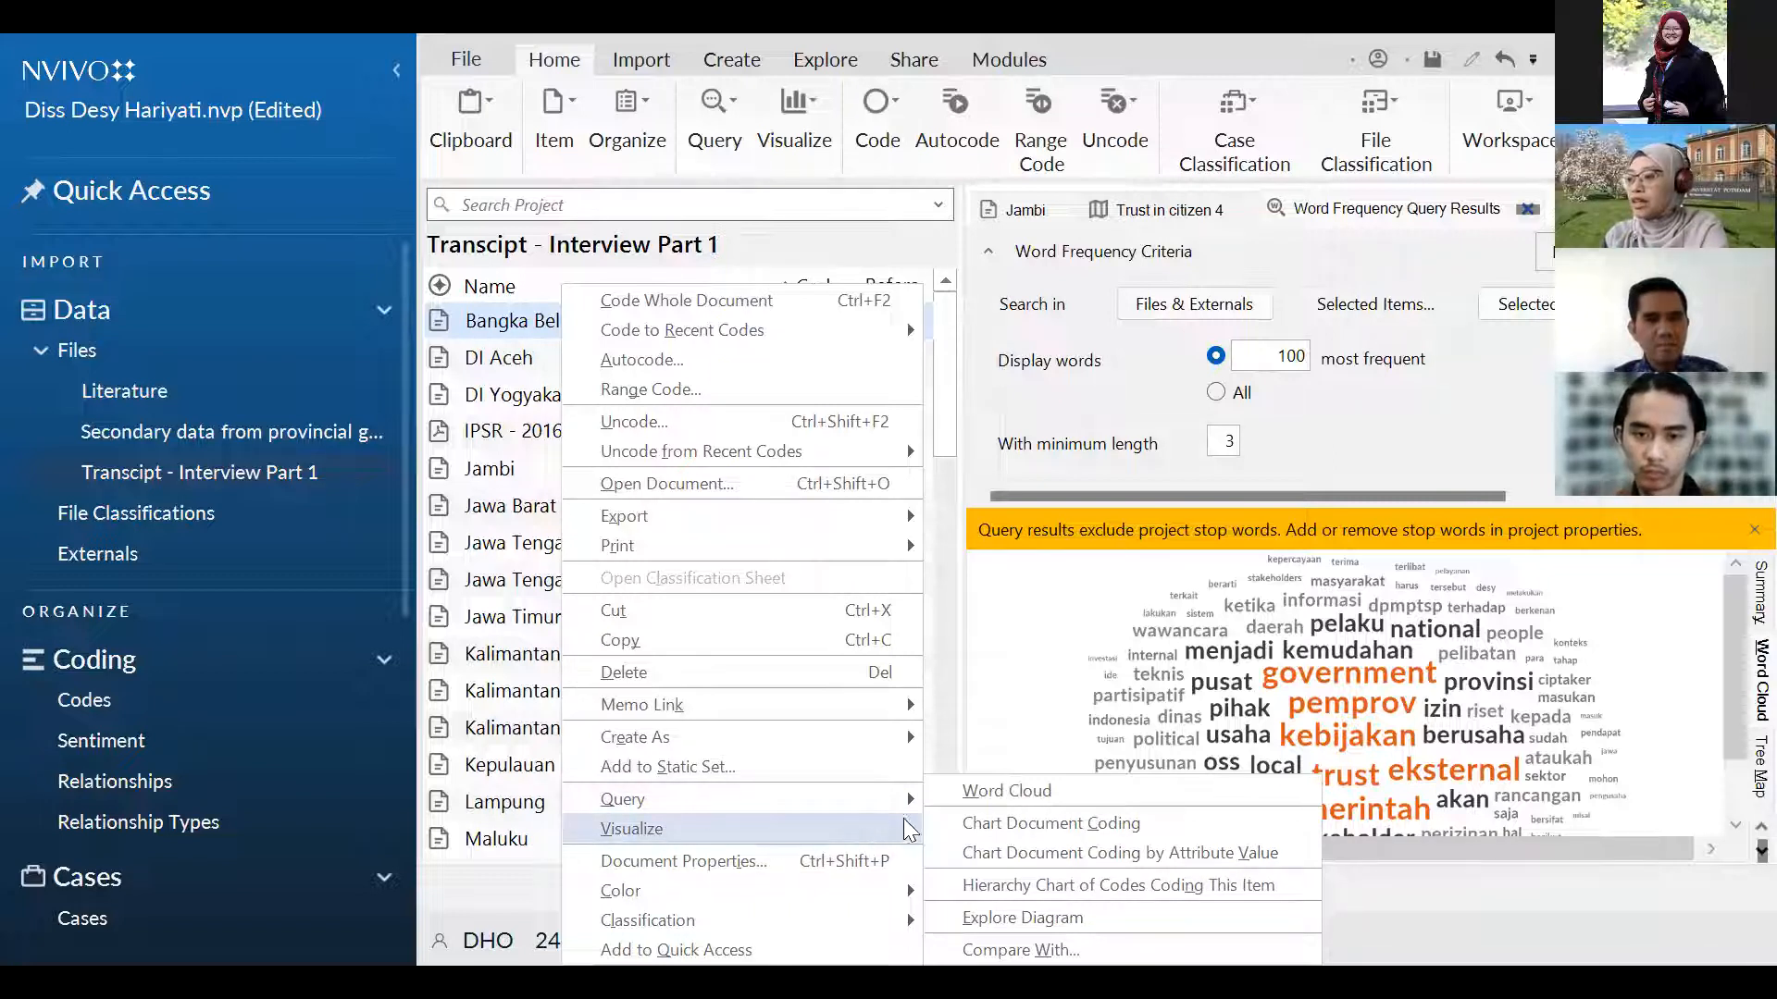
click(1001, 791)
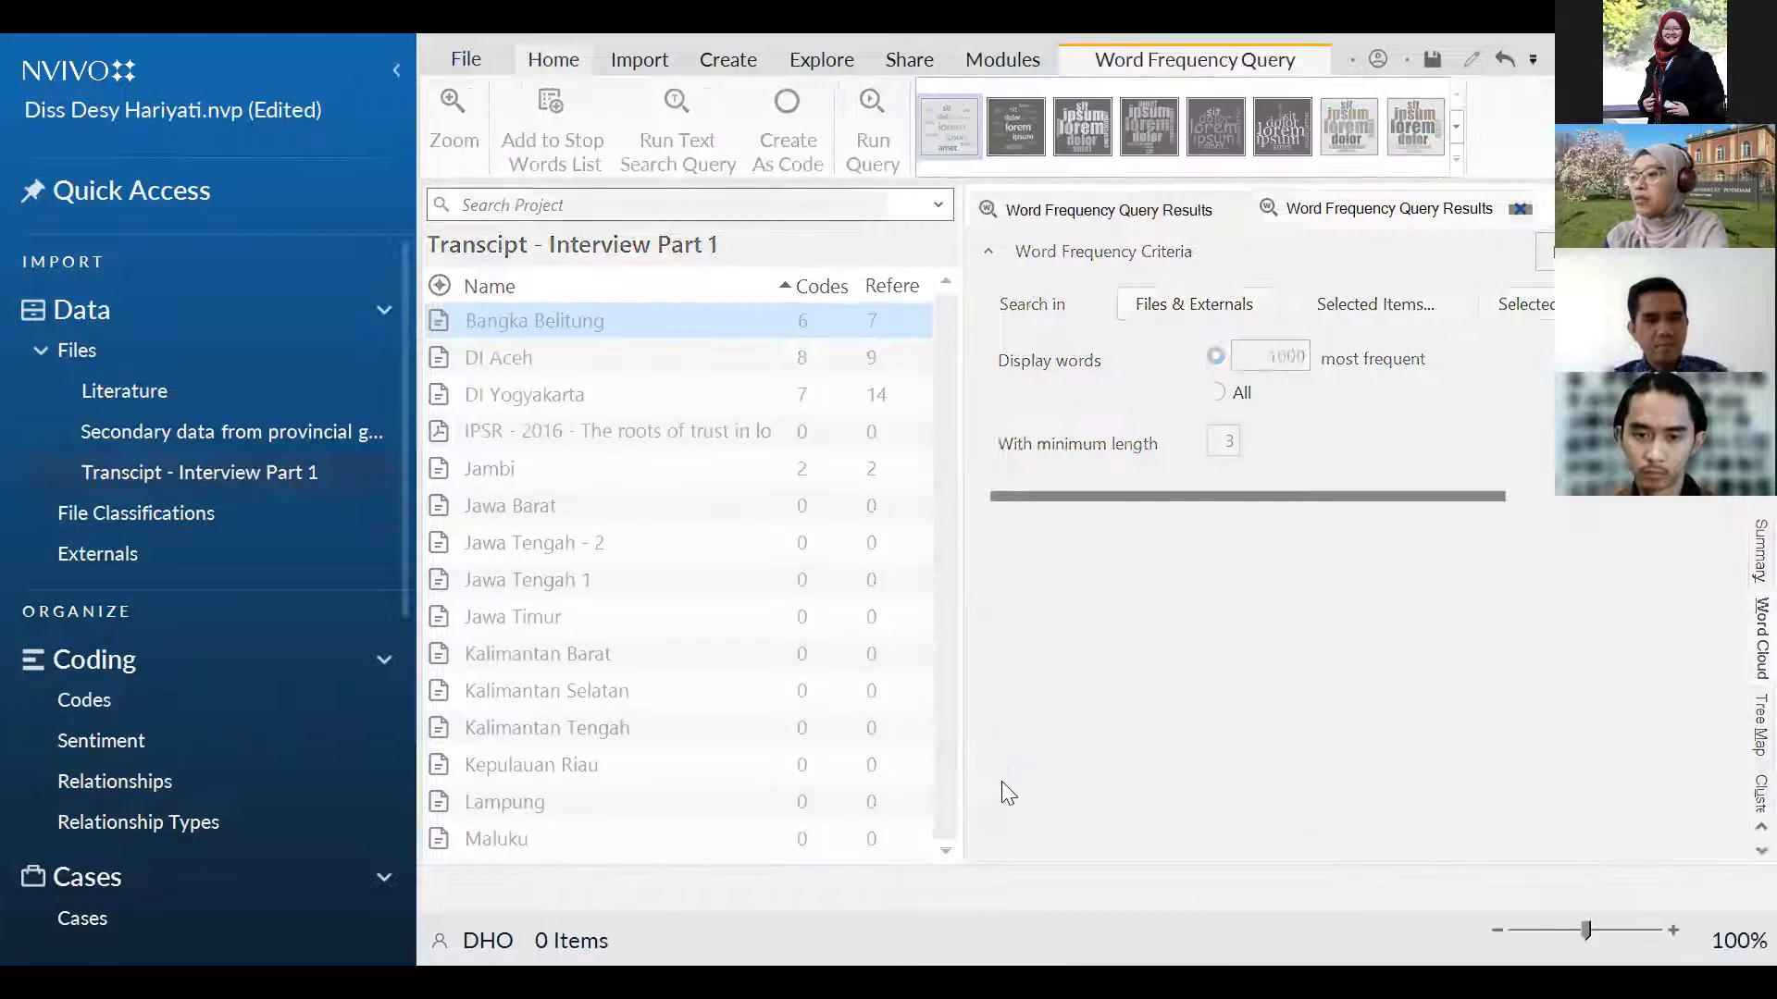
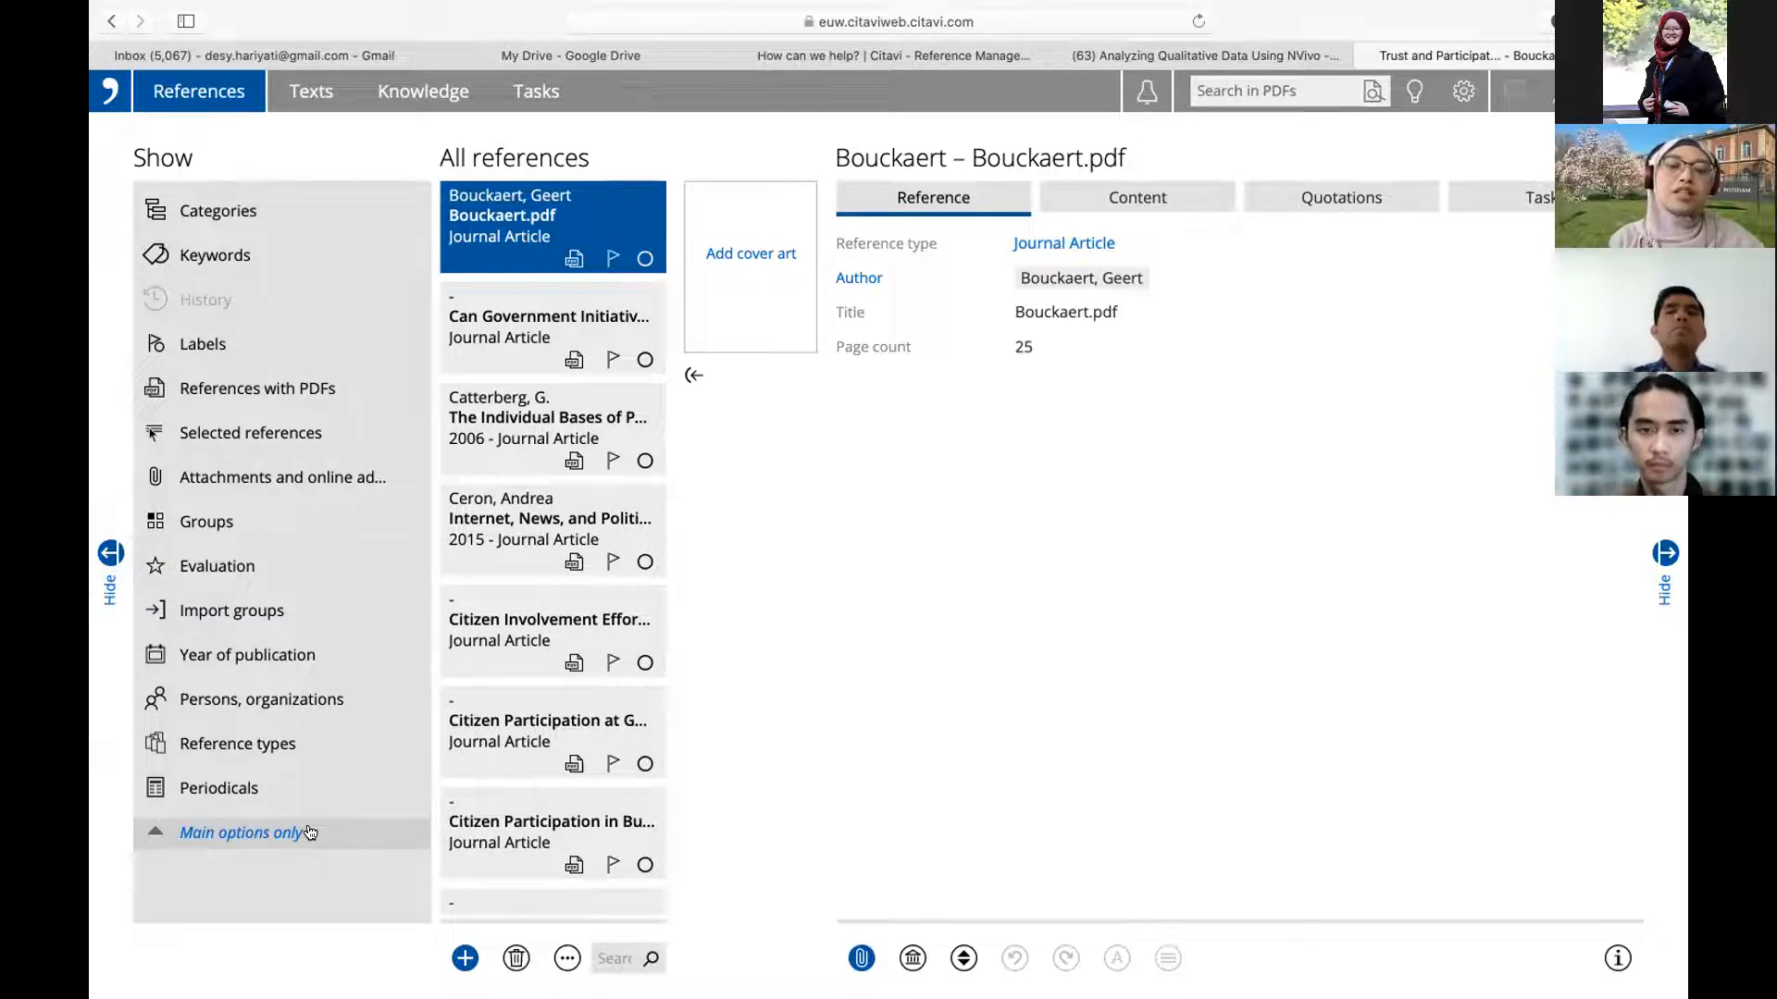
Return to the Citavi Web welcome screen and create a new project named "latihan", keeping the blue project color.
click(111, 97)
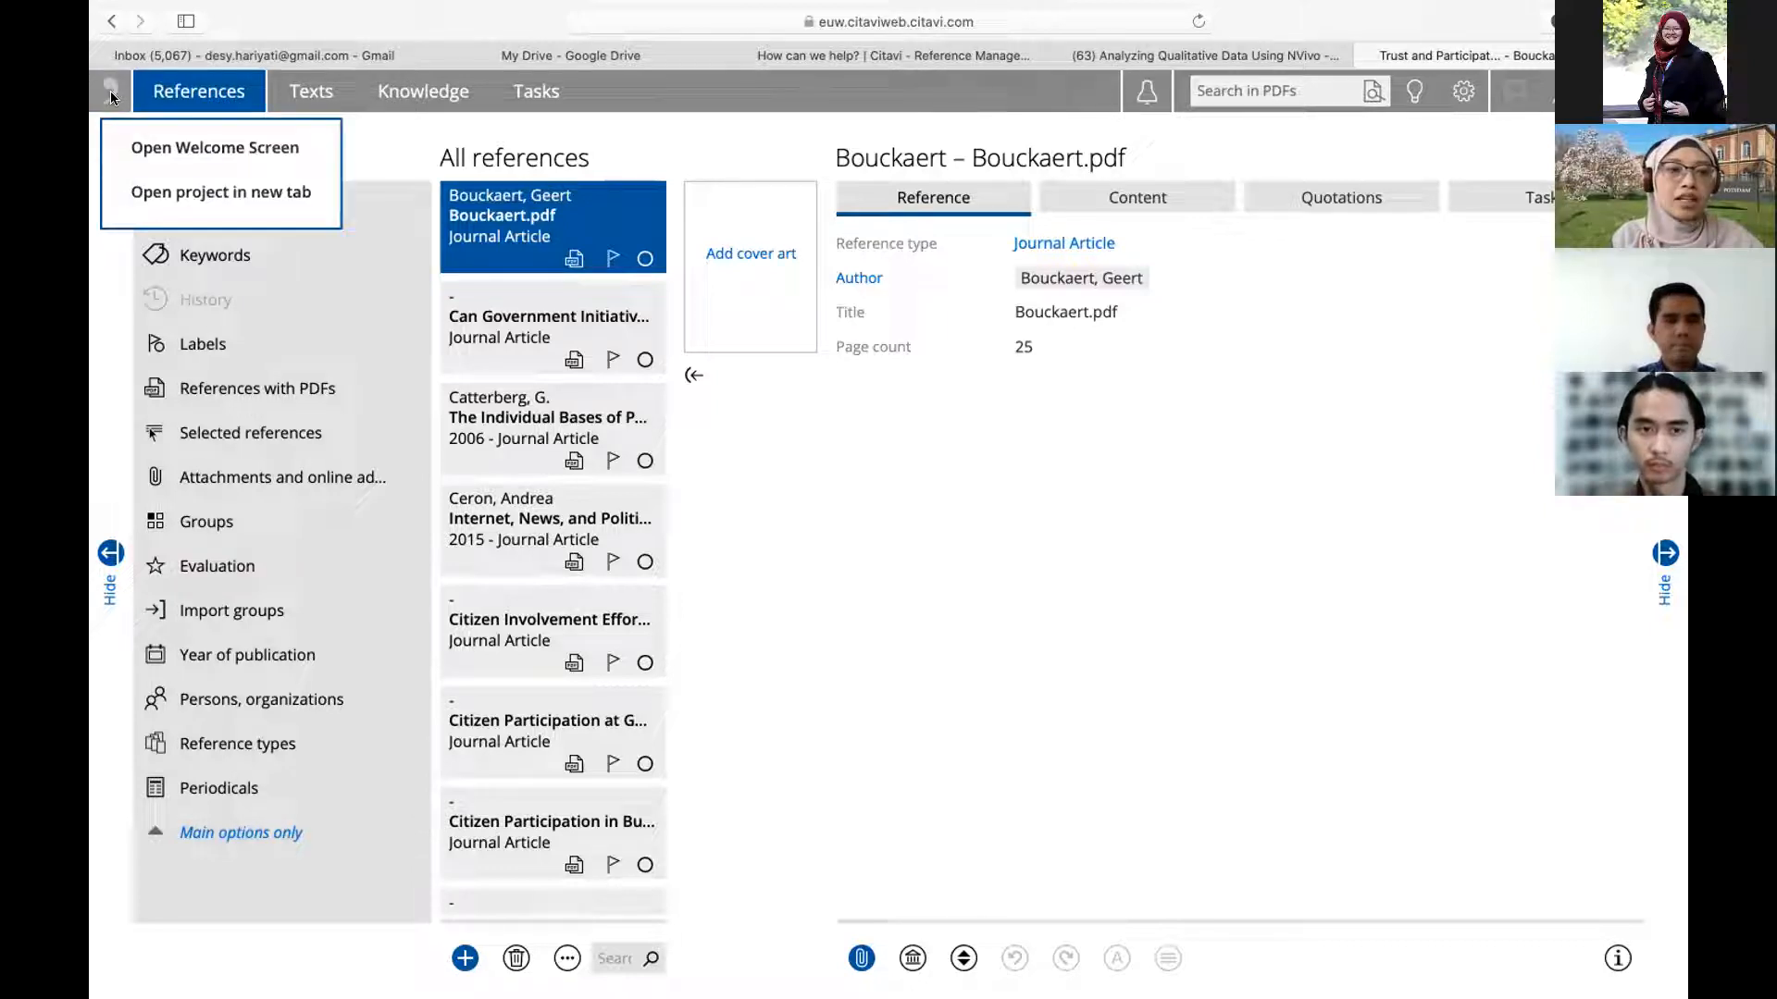
click(140, 137)
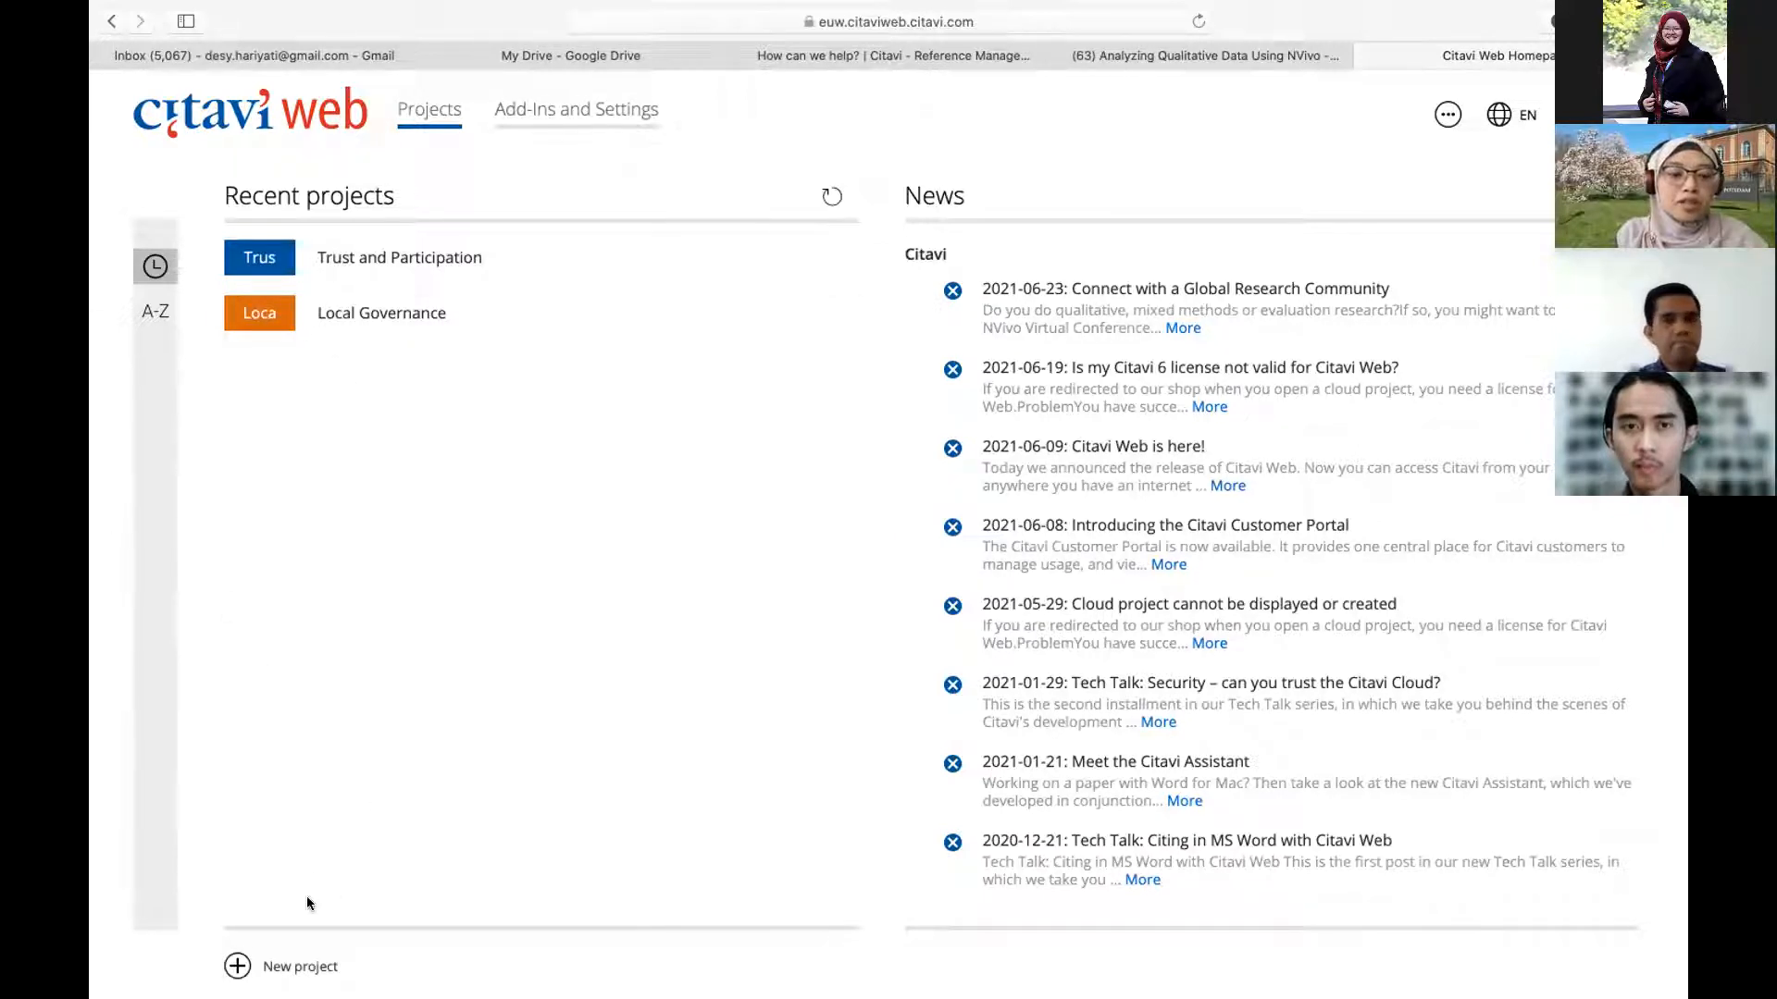
click(237, 967)
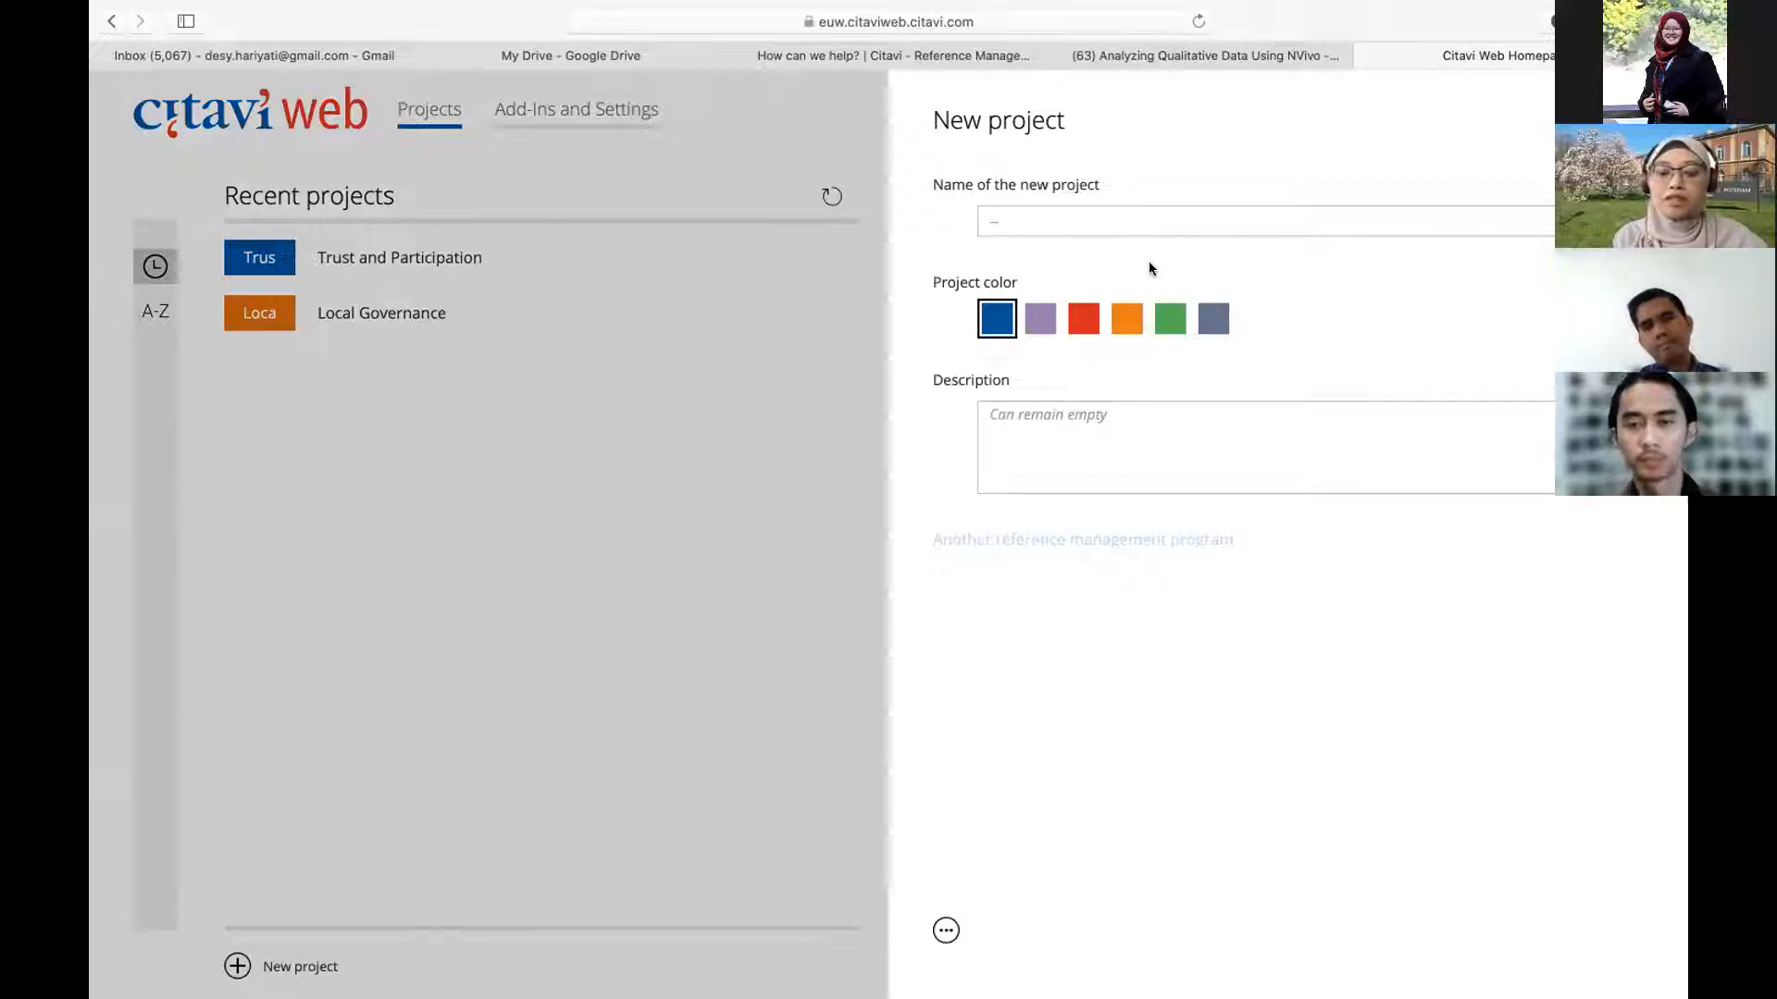
text(latihan)
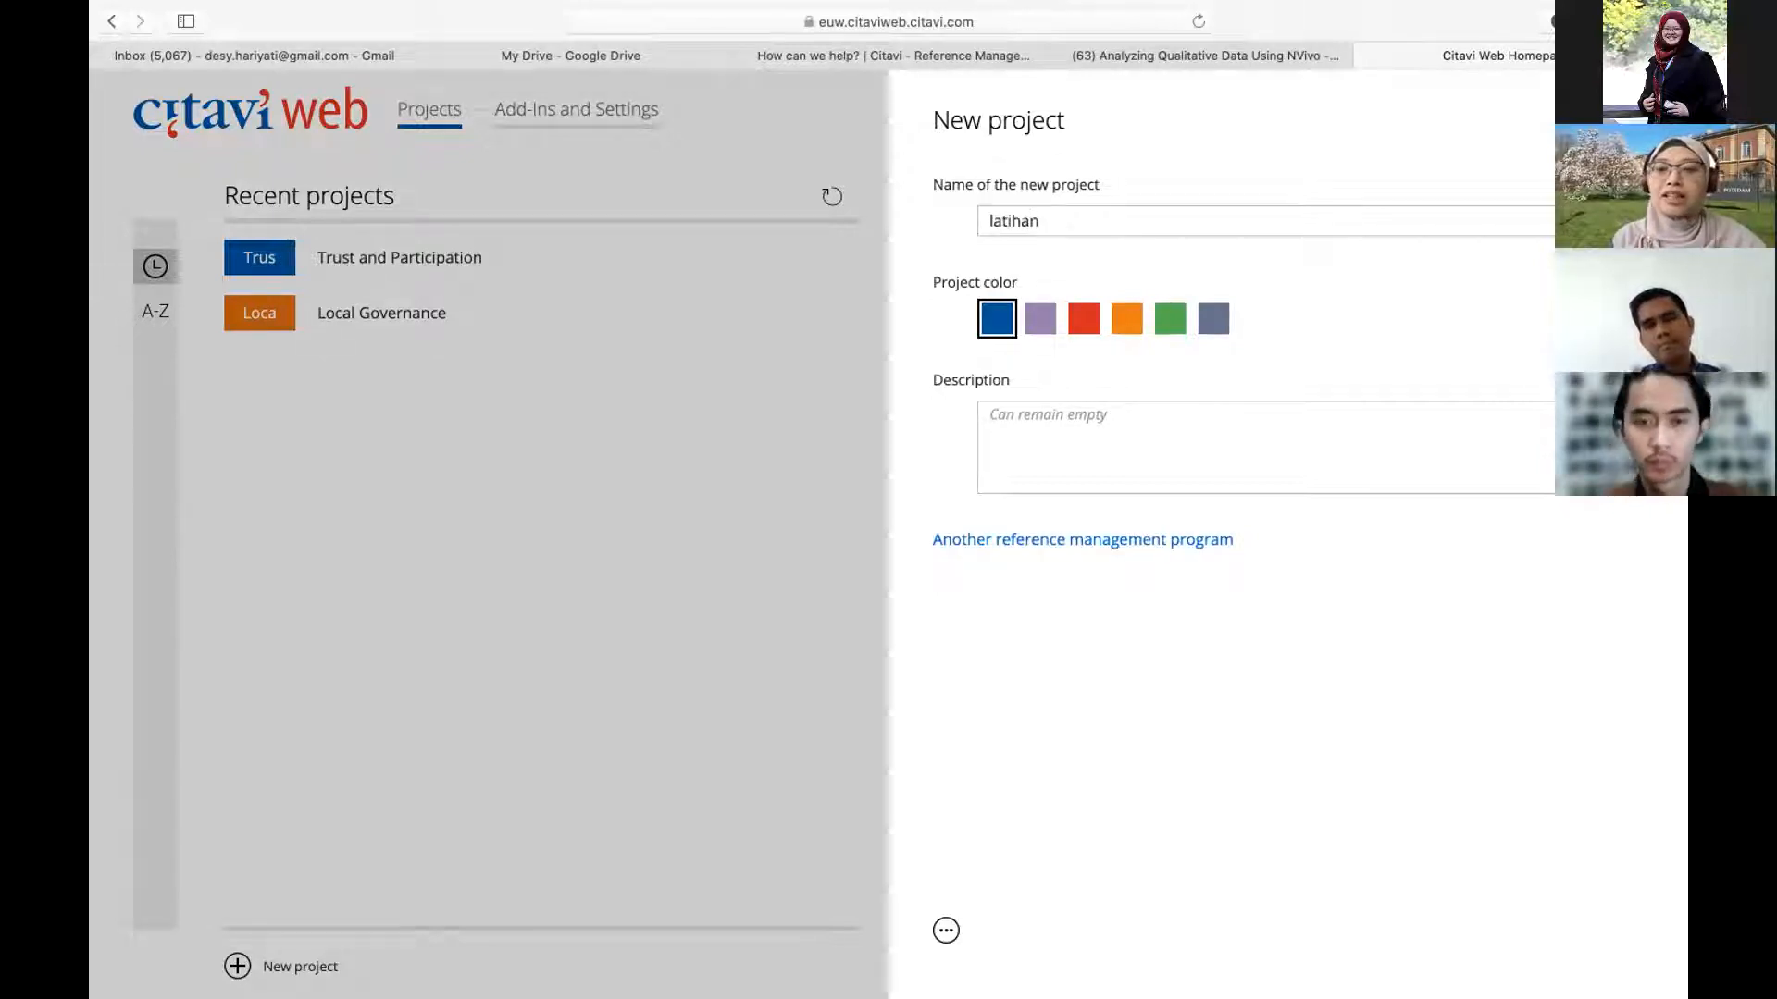
key(Return)
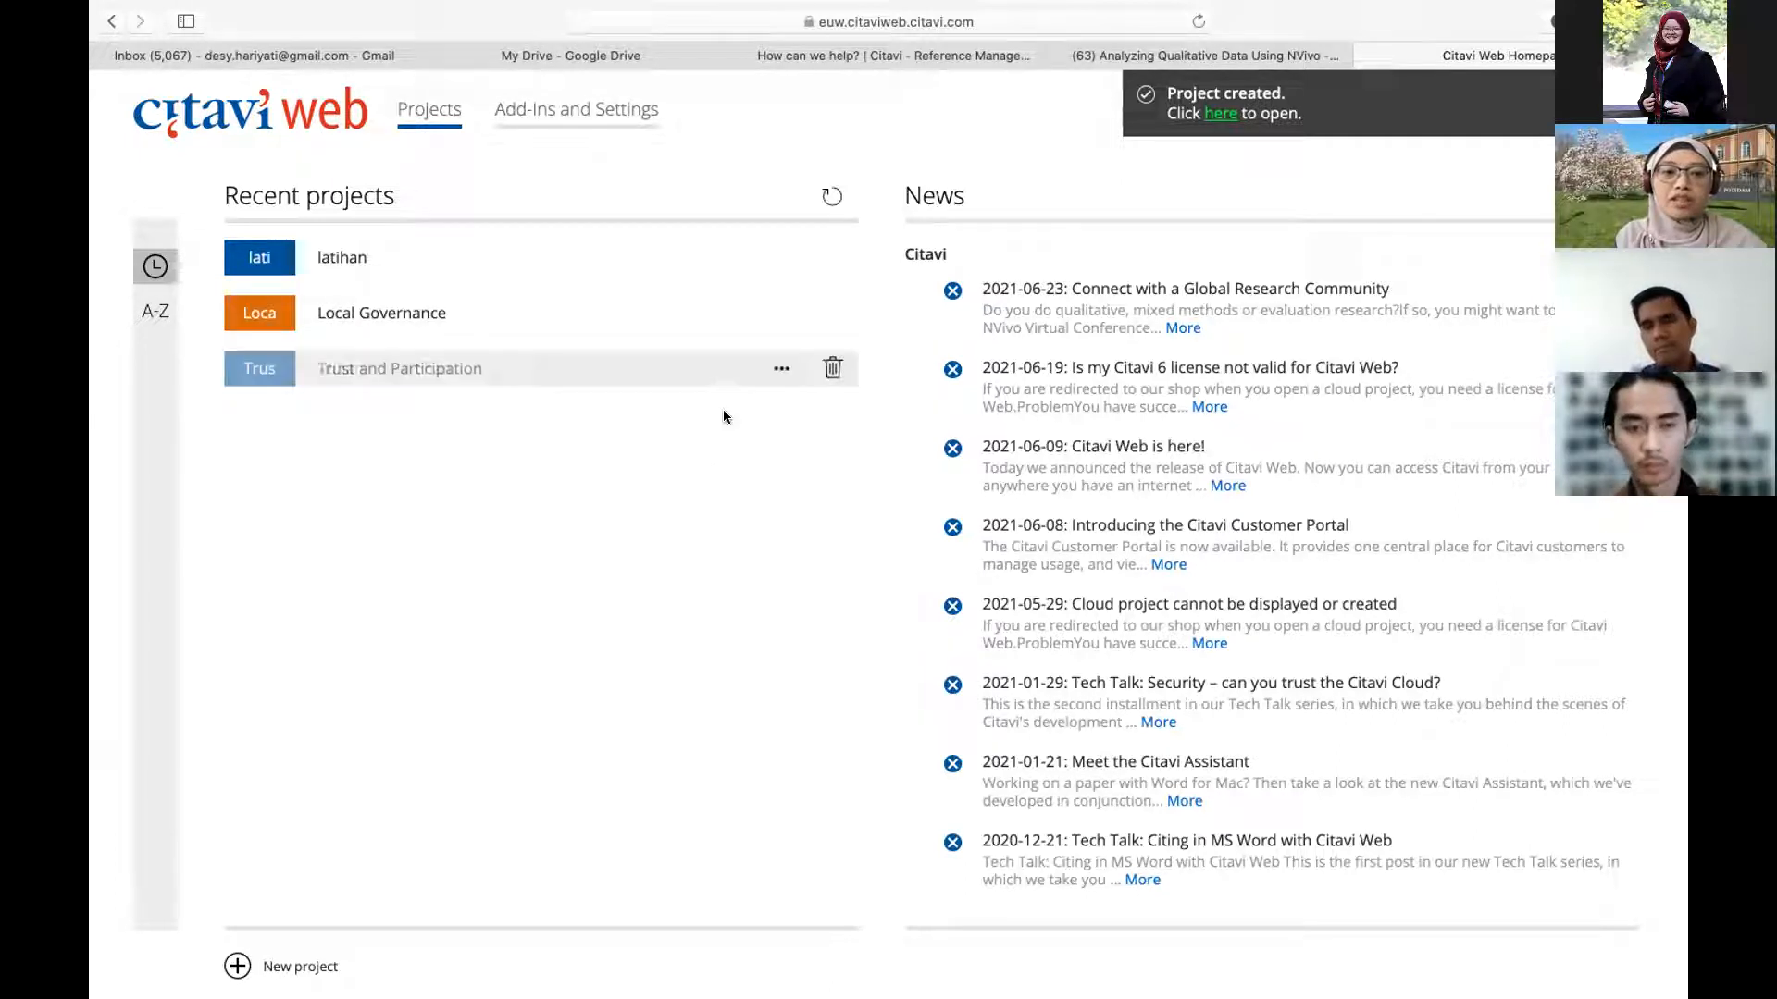
click(833, 257)
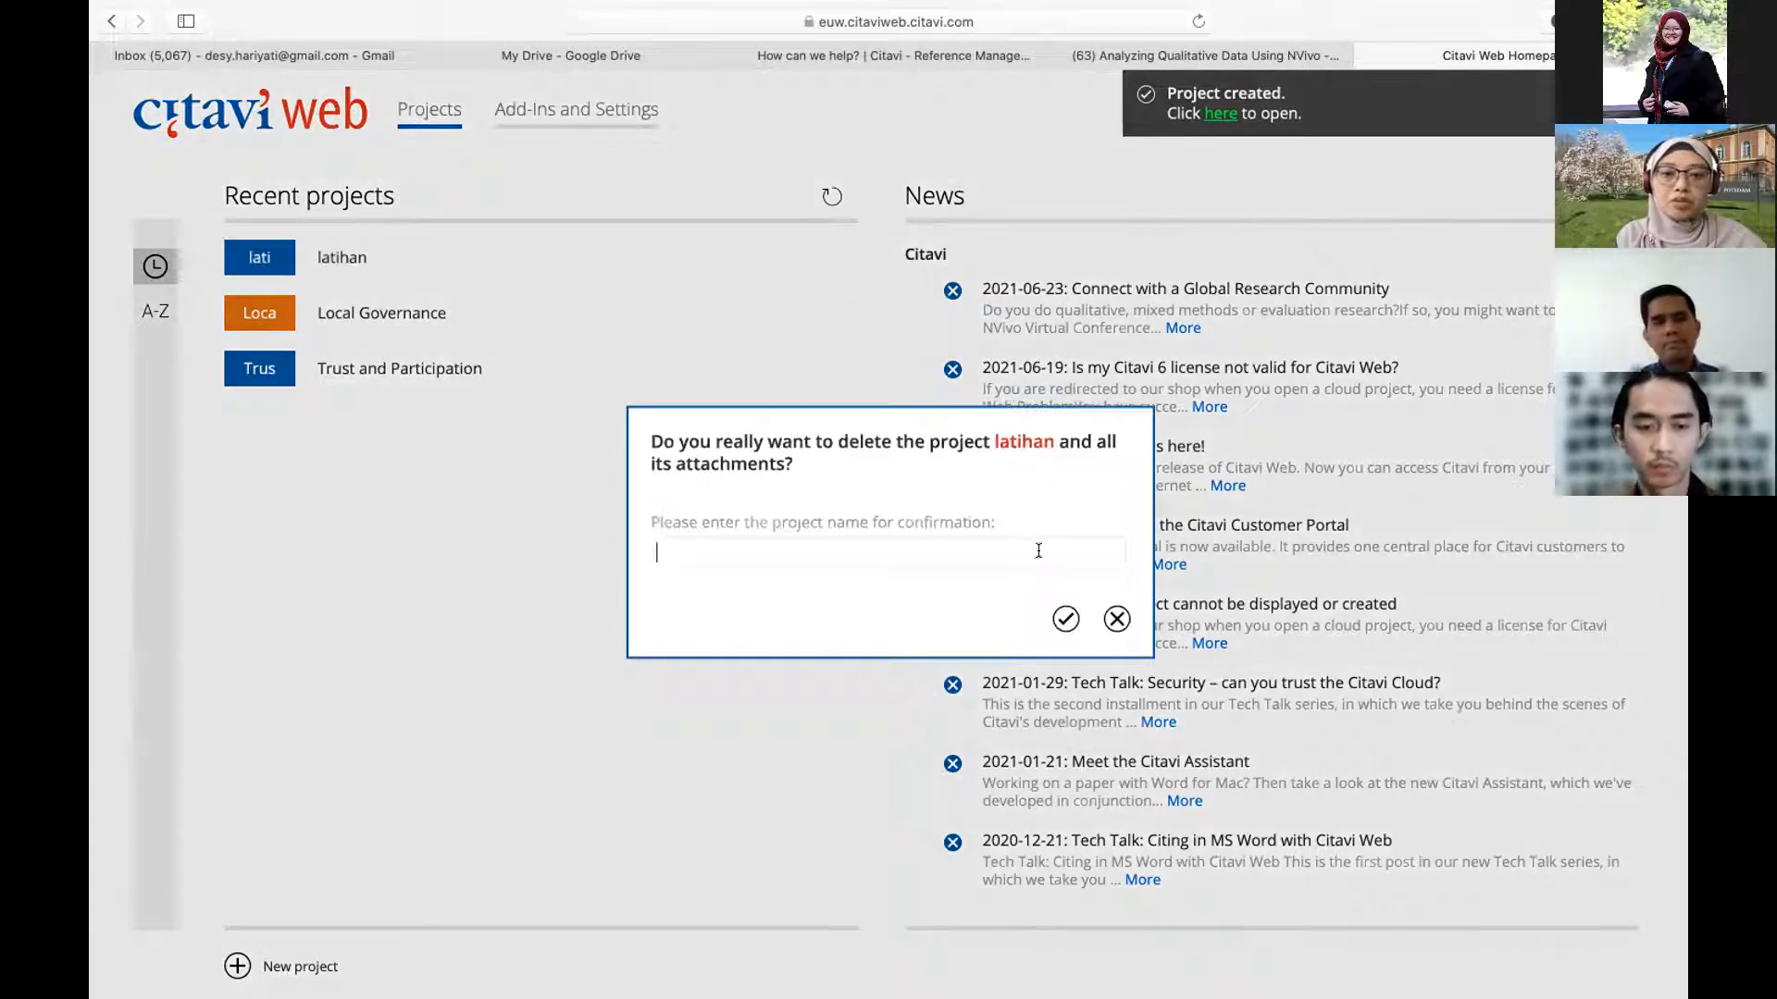
click(1065, 618)
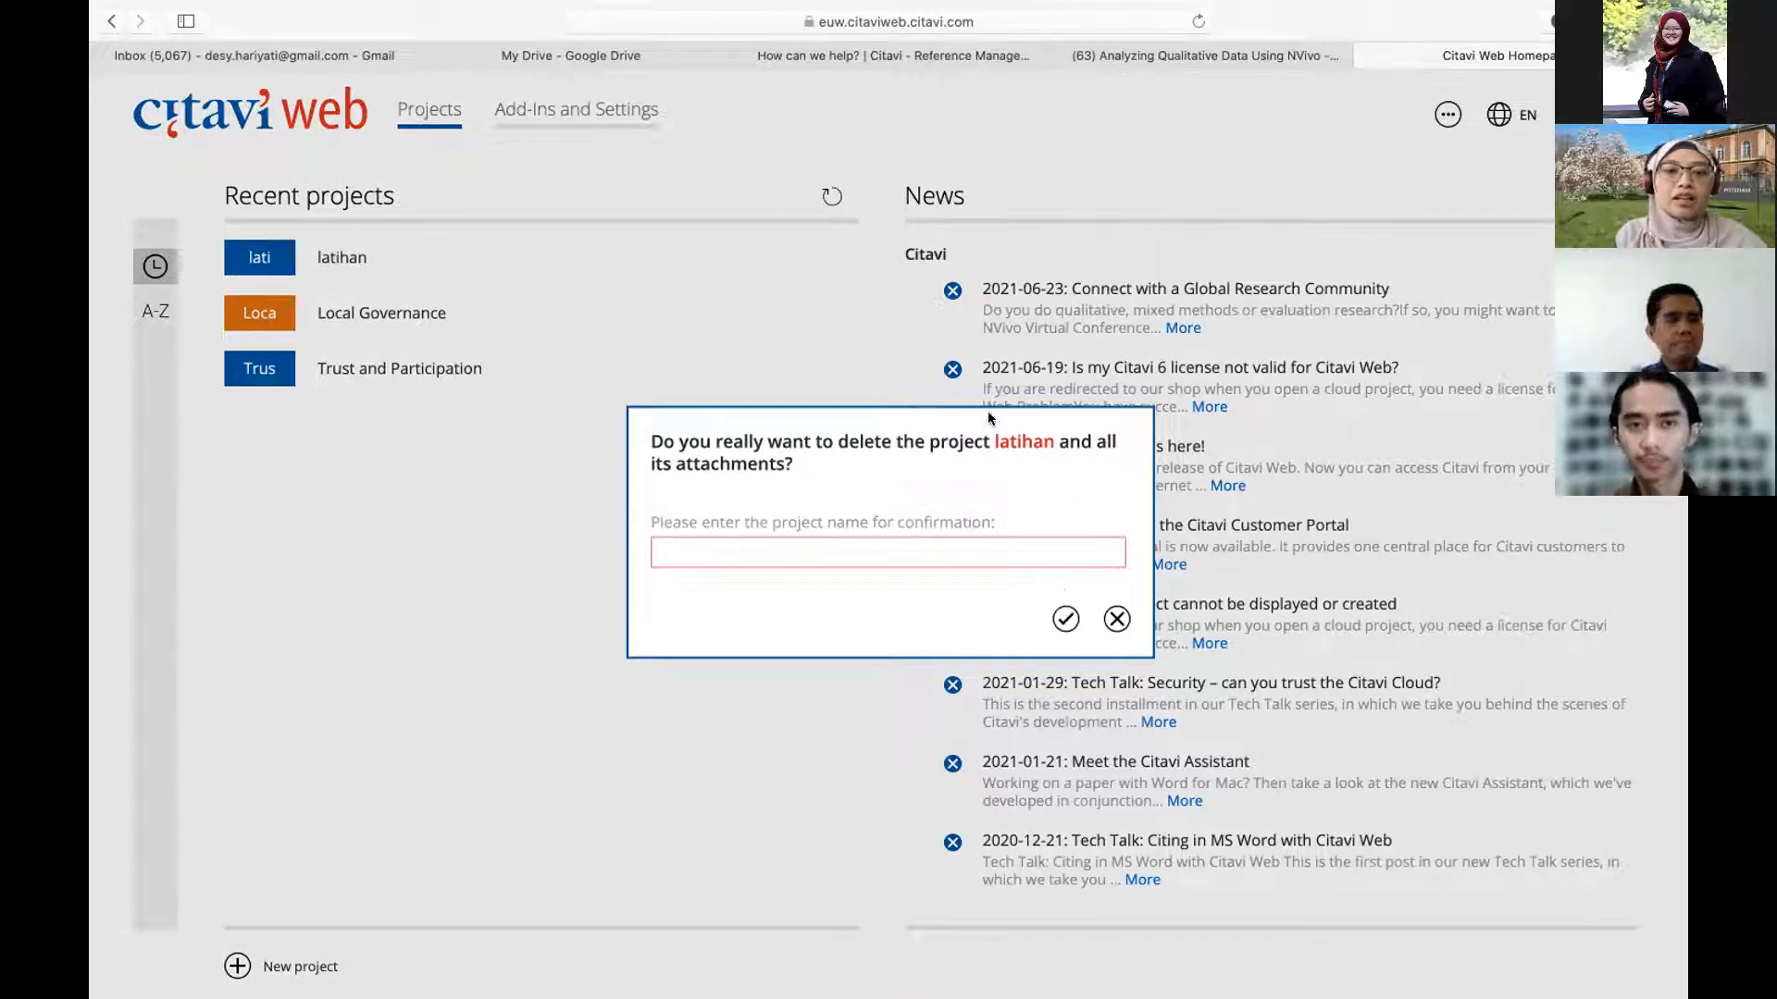
click(1115, 617)
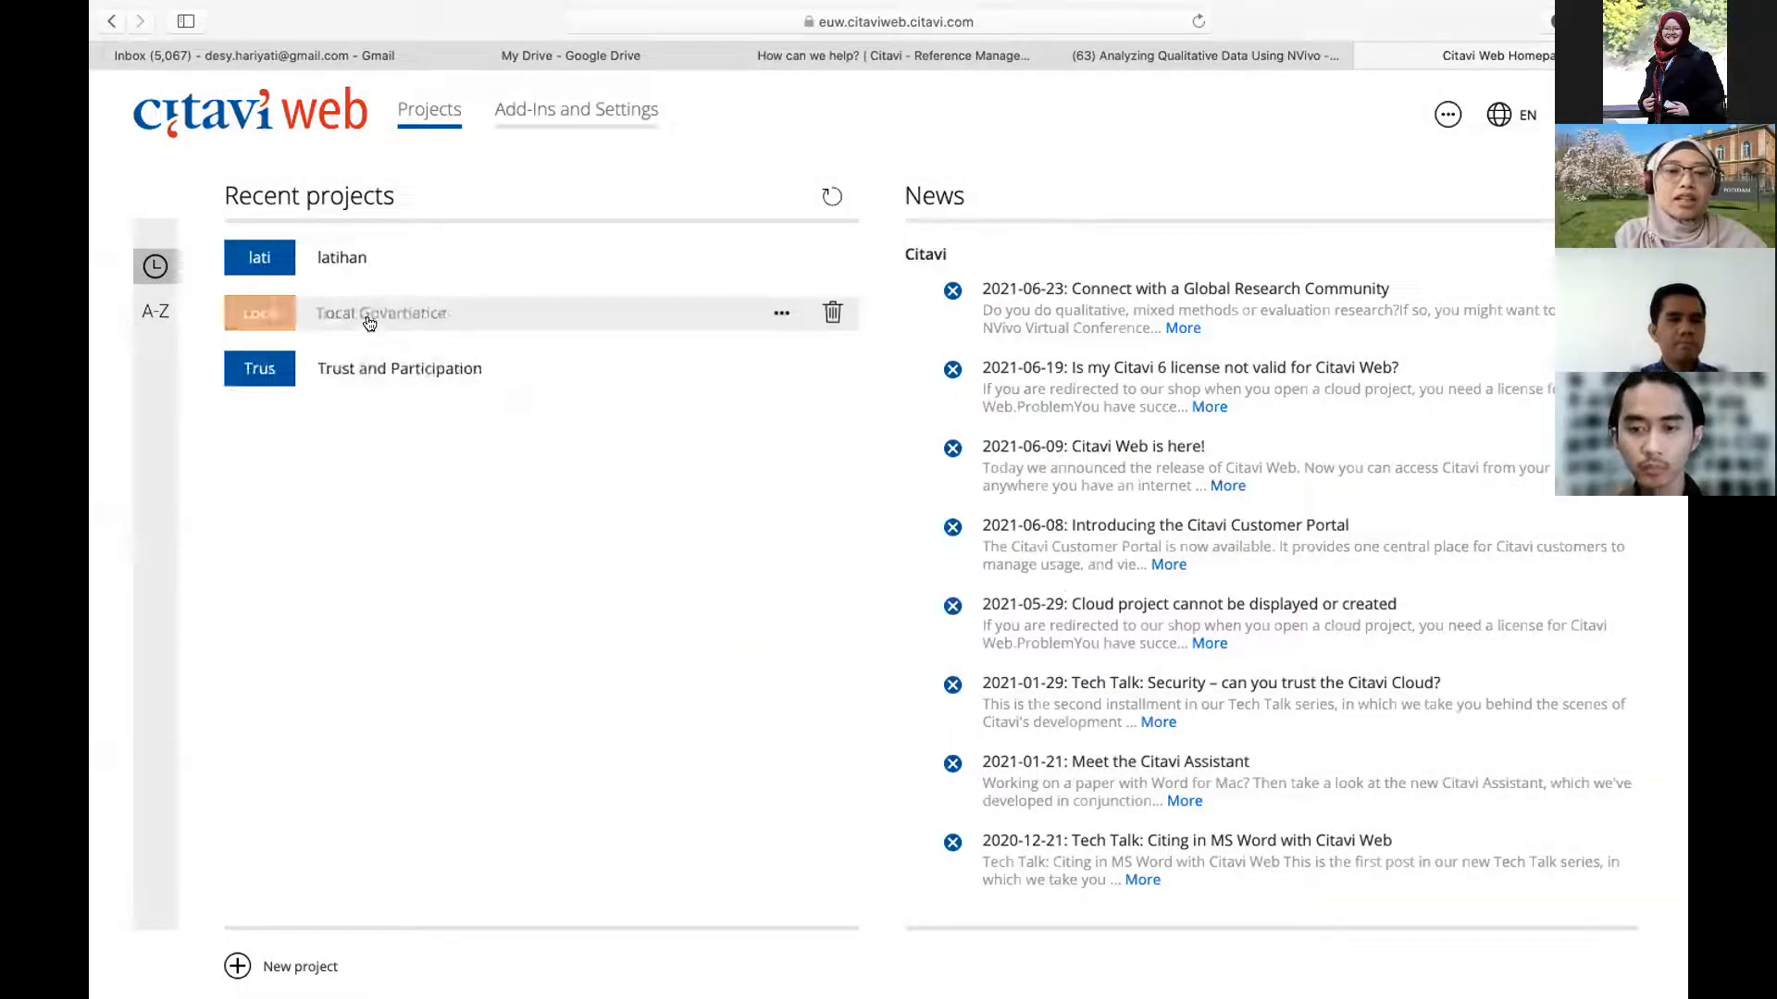
Open the Trust and Participation project and show the available options for importing and adding references.
click(334, 370)
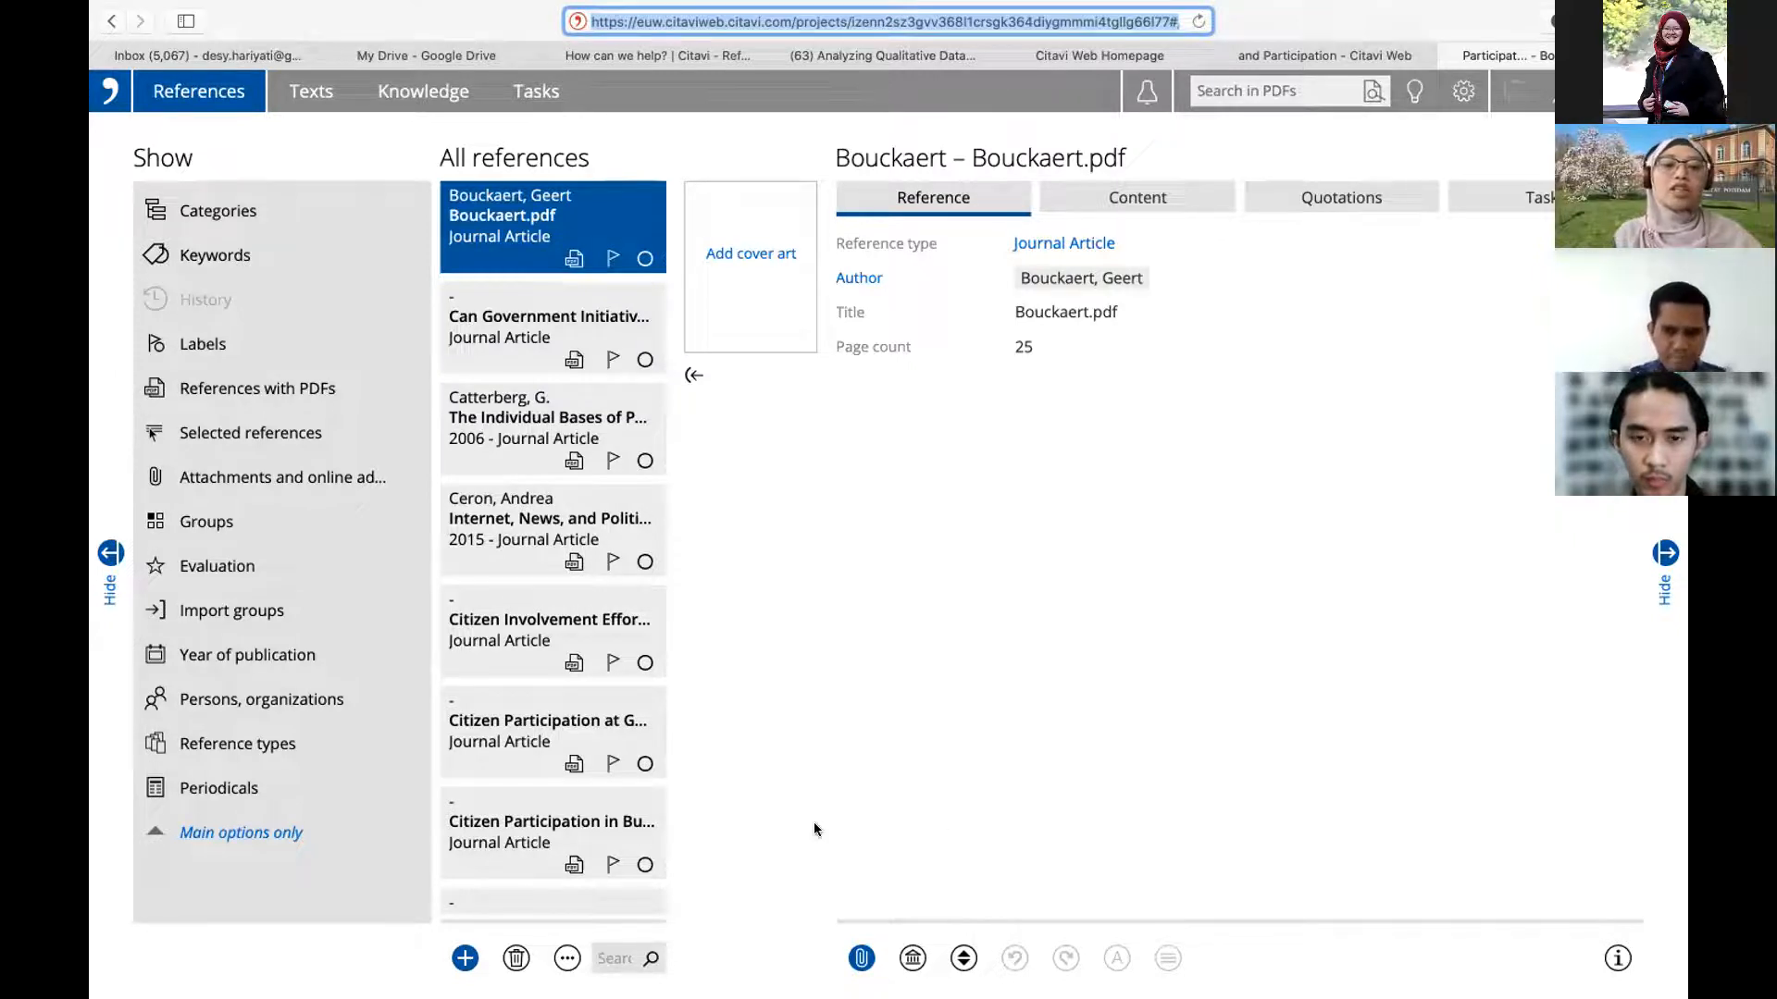
click(464, 960)
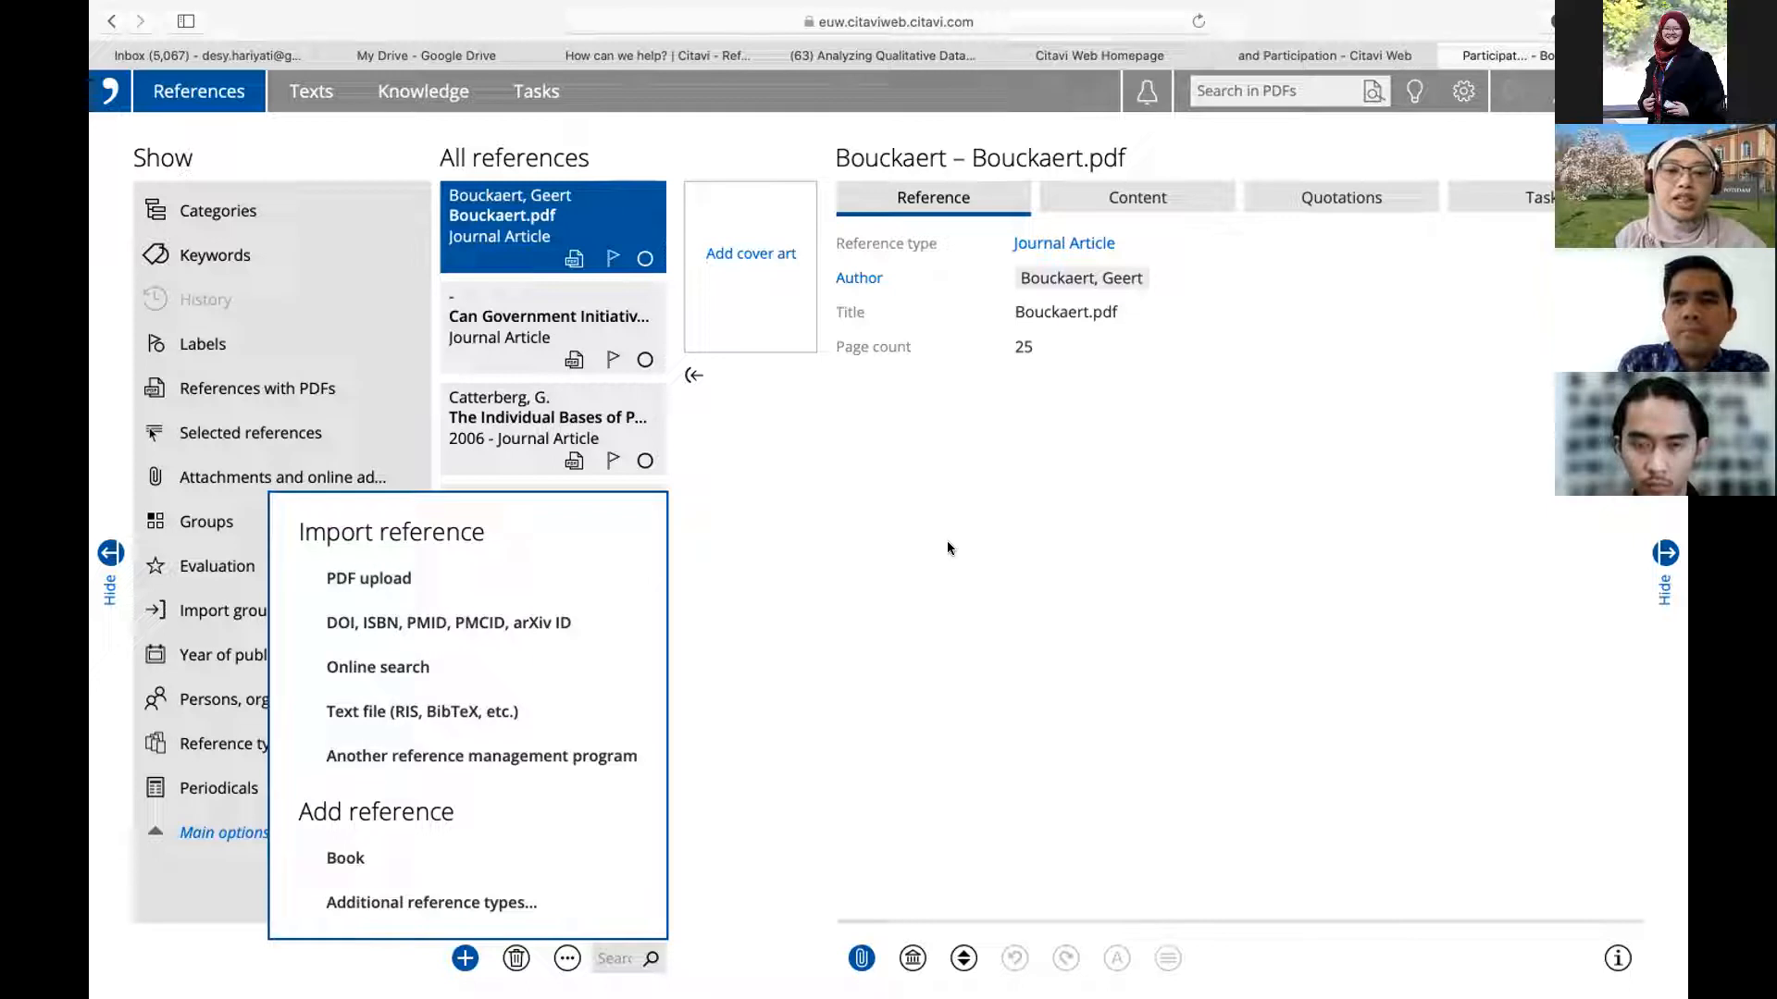
click(915, 547)
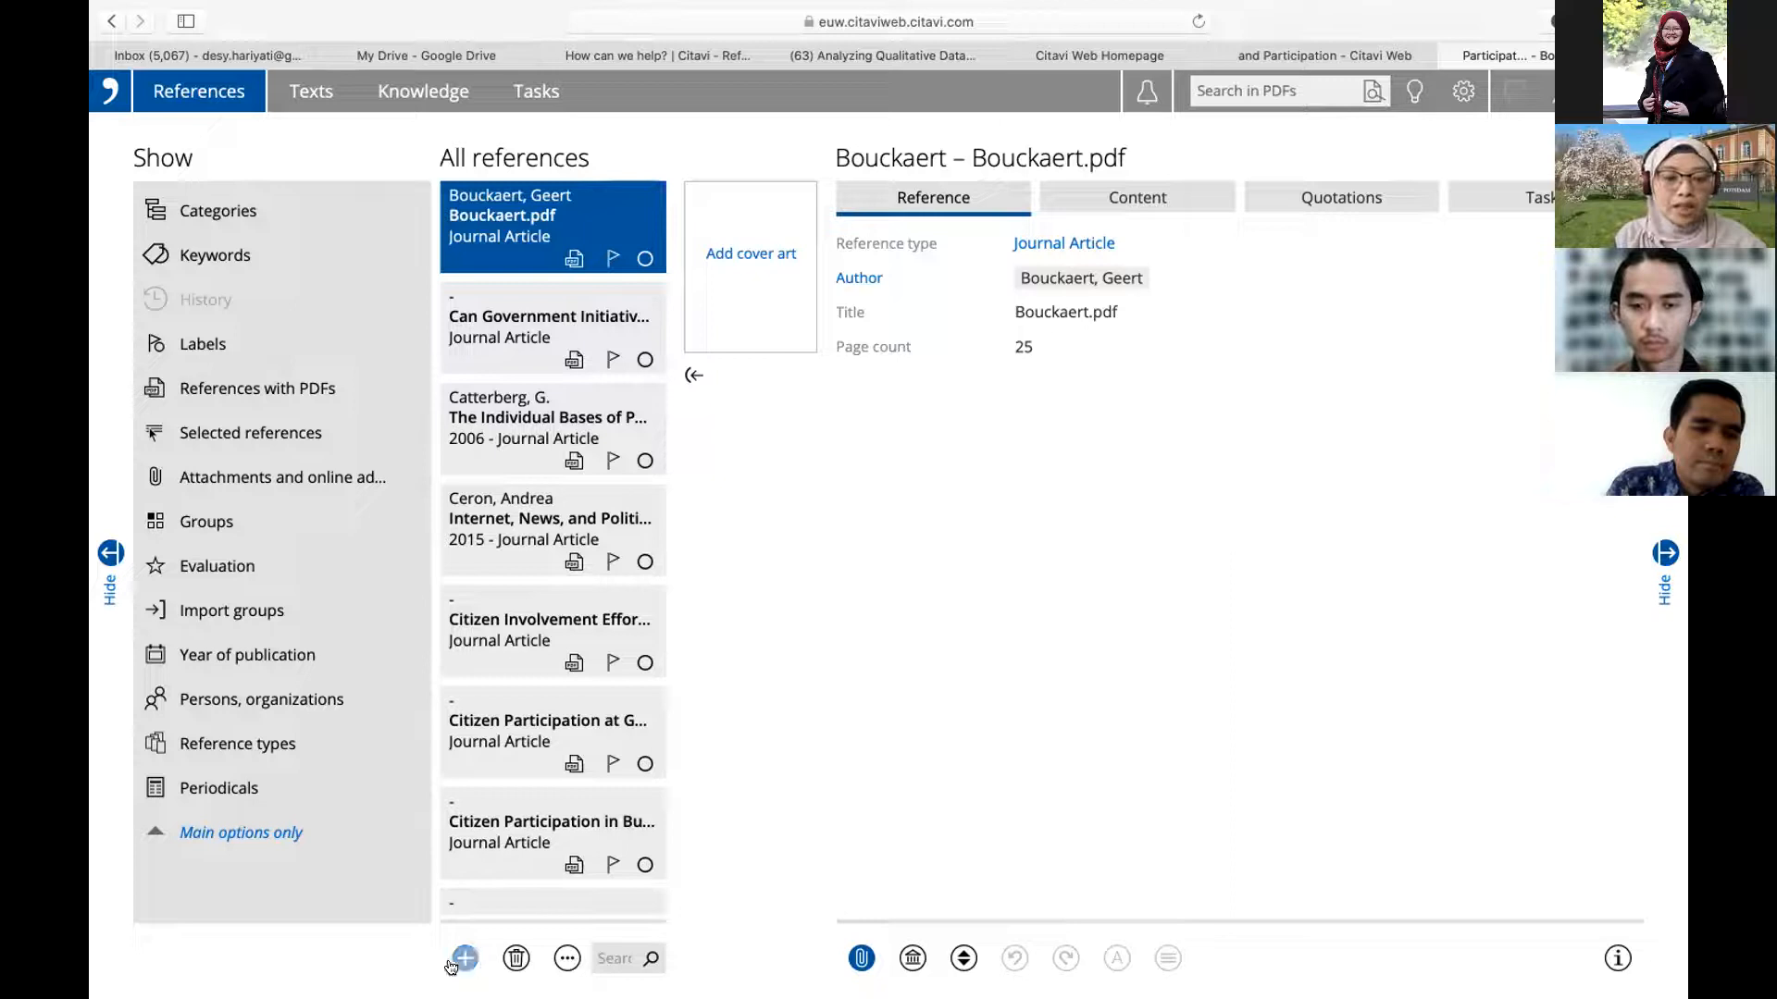
Open the PDF of the article "Citizen Participation in Budgeting" at its abstract page and widen the PDF viewing area.
click(509, 836)
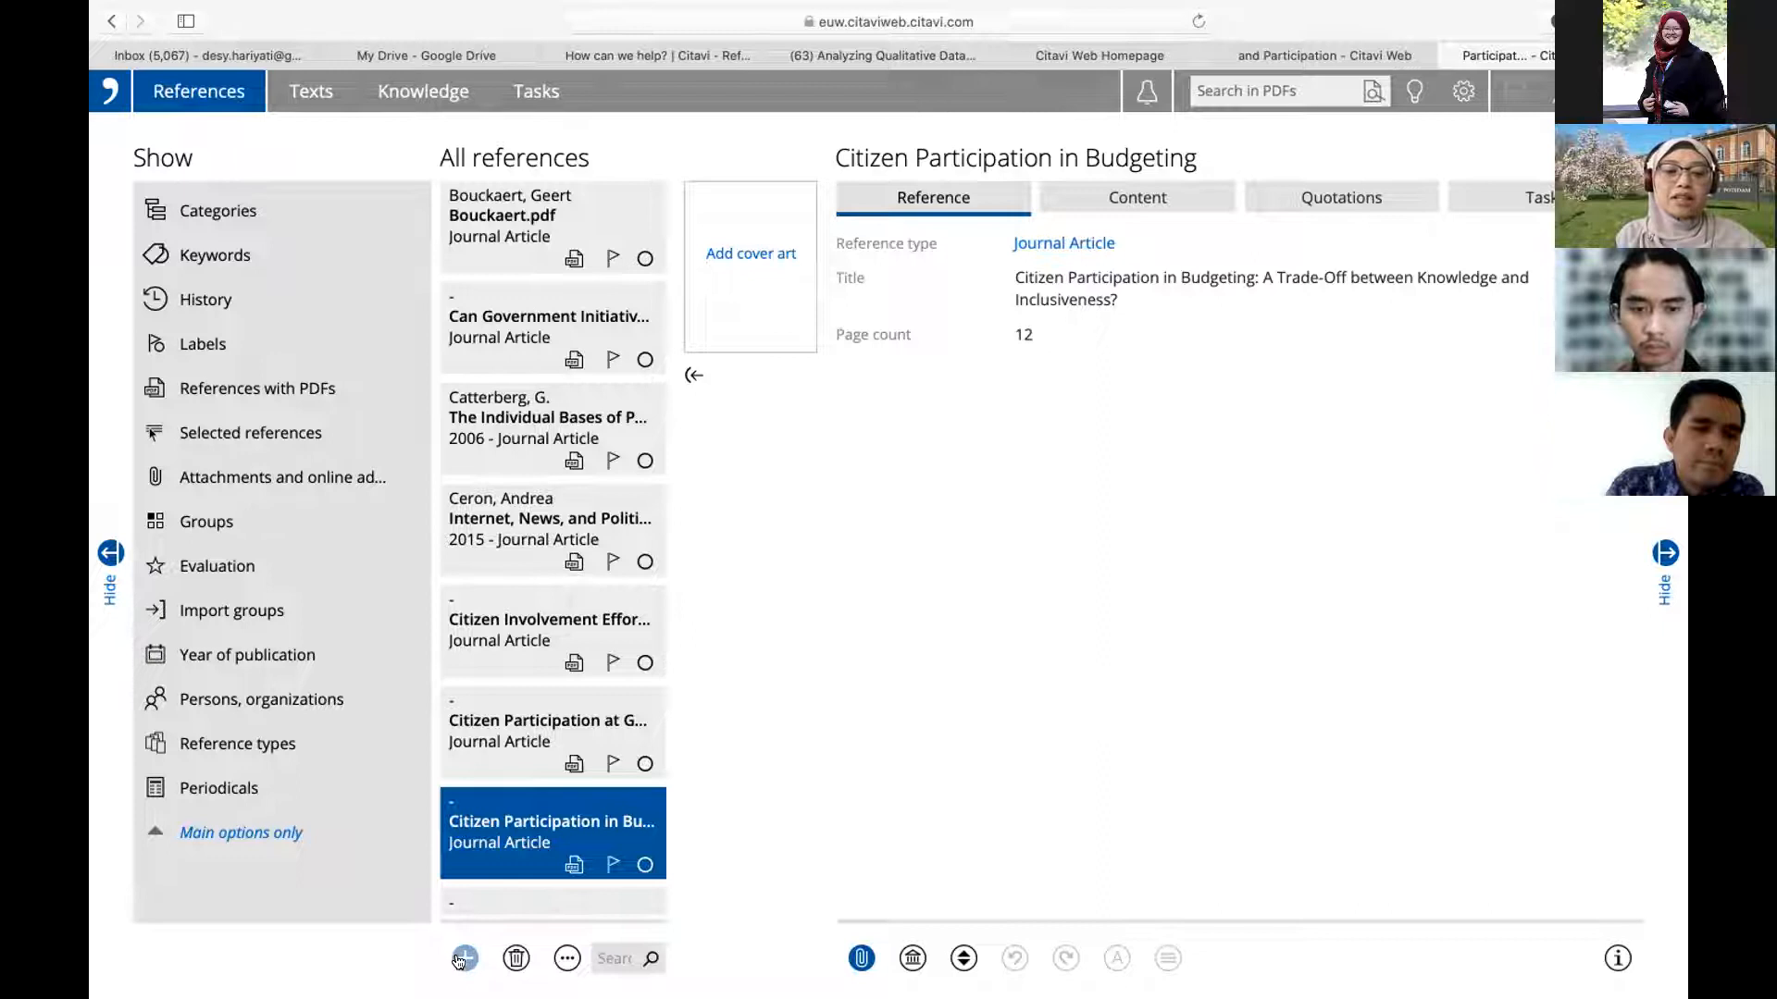
click(304, 95)
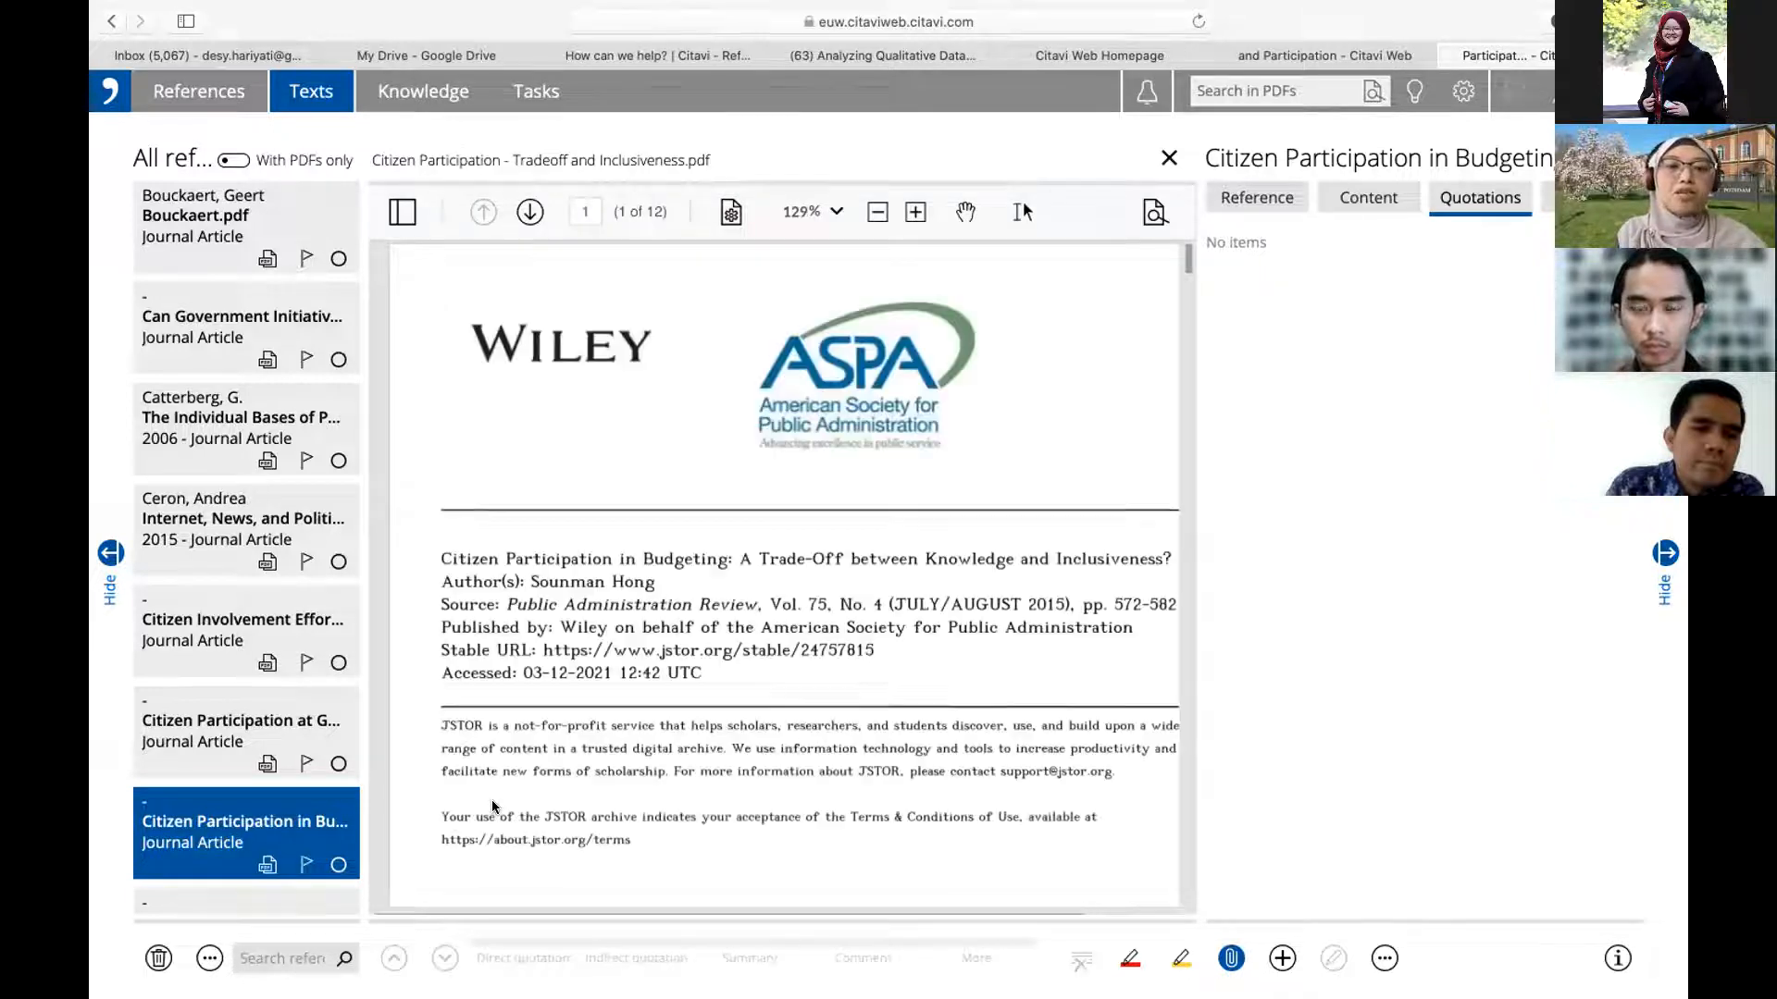
scroll(615, 664, down, 5)
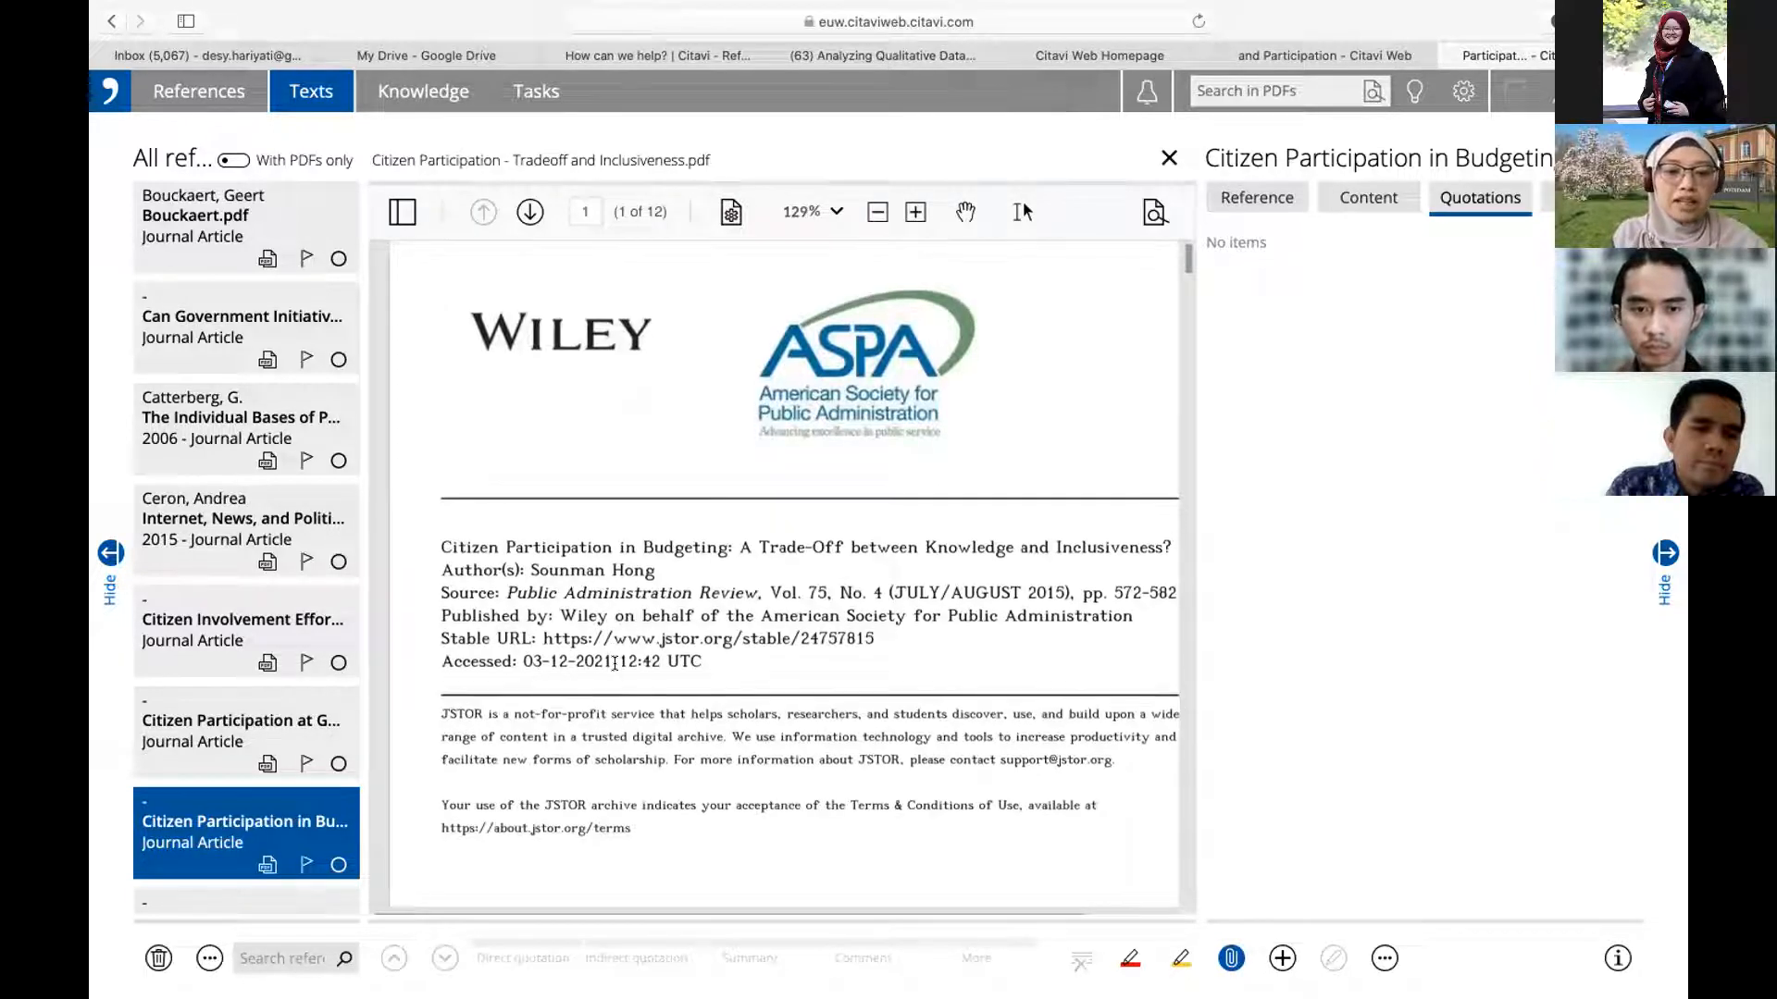
scroll(614, 663, down, 10)
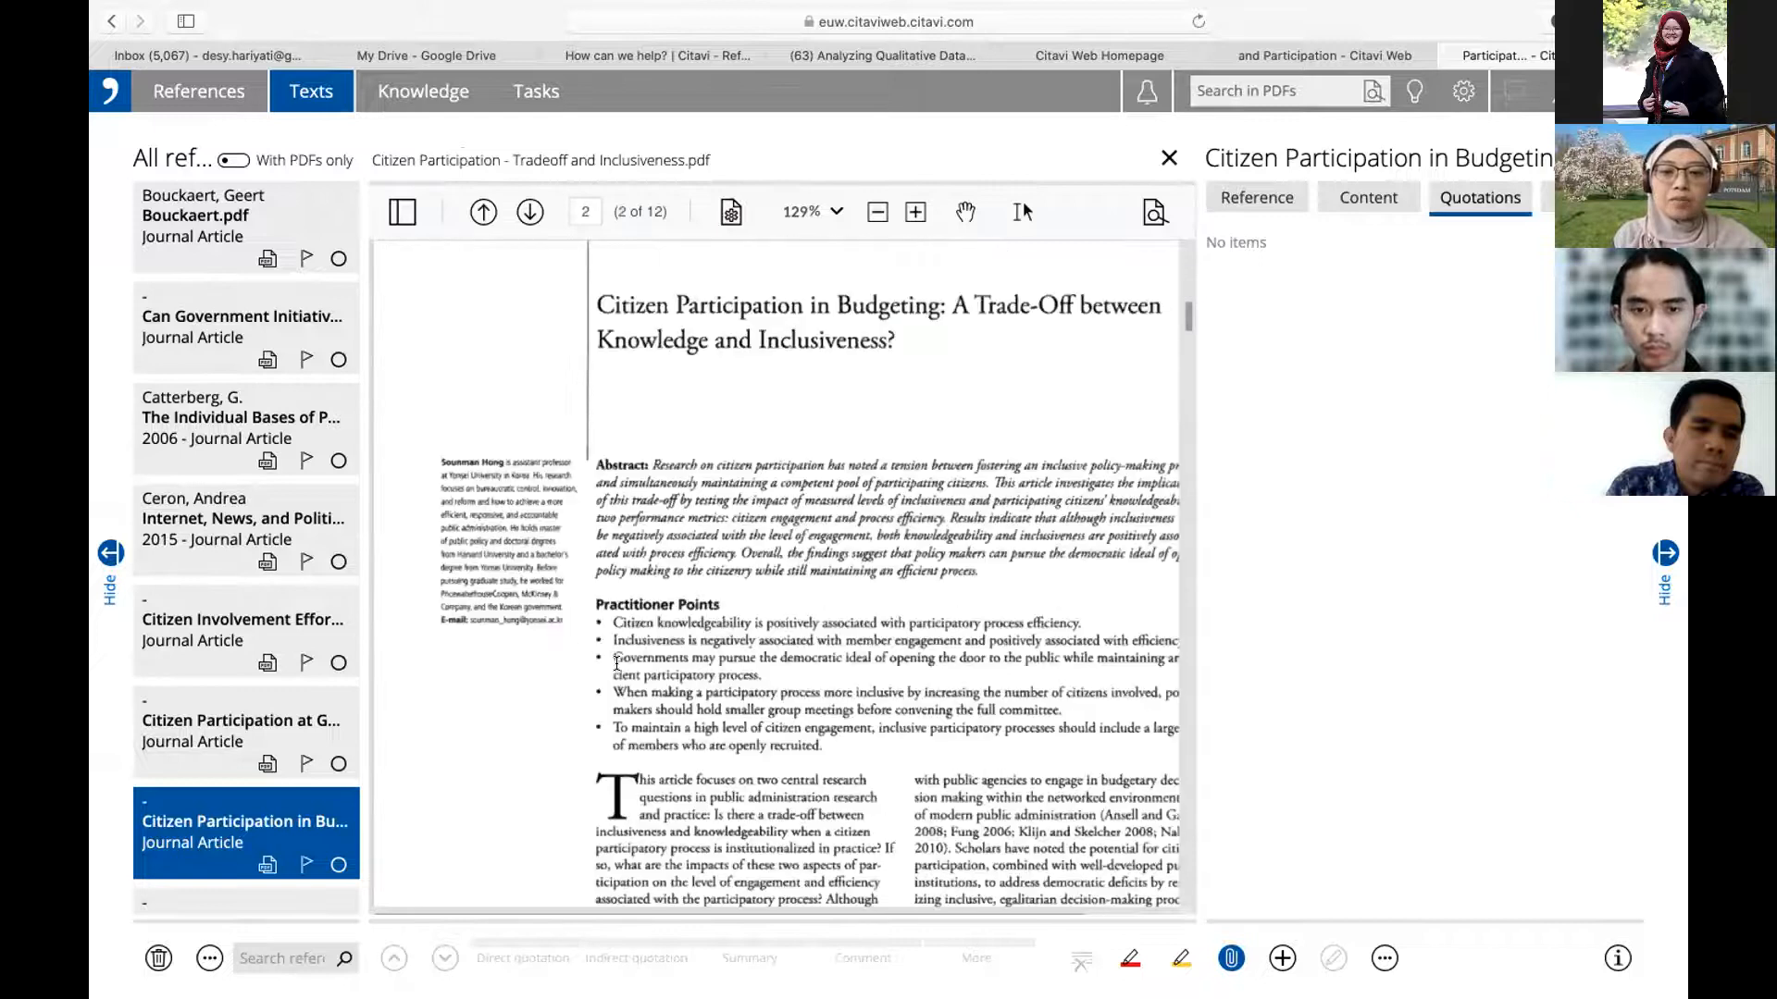
scroll(617, 666, up, 1)
scroll(617, 666, right, 2)
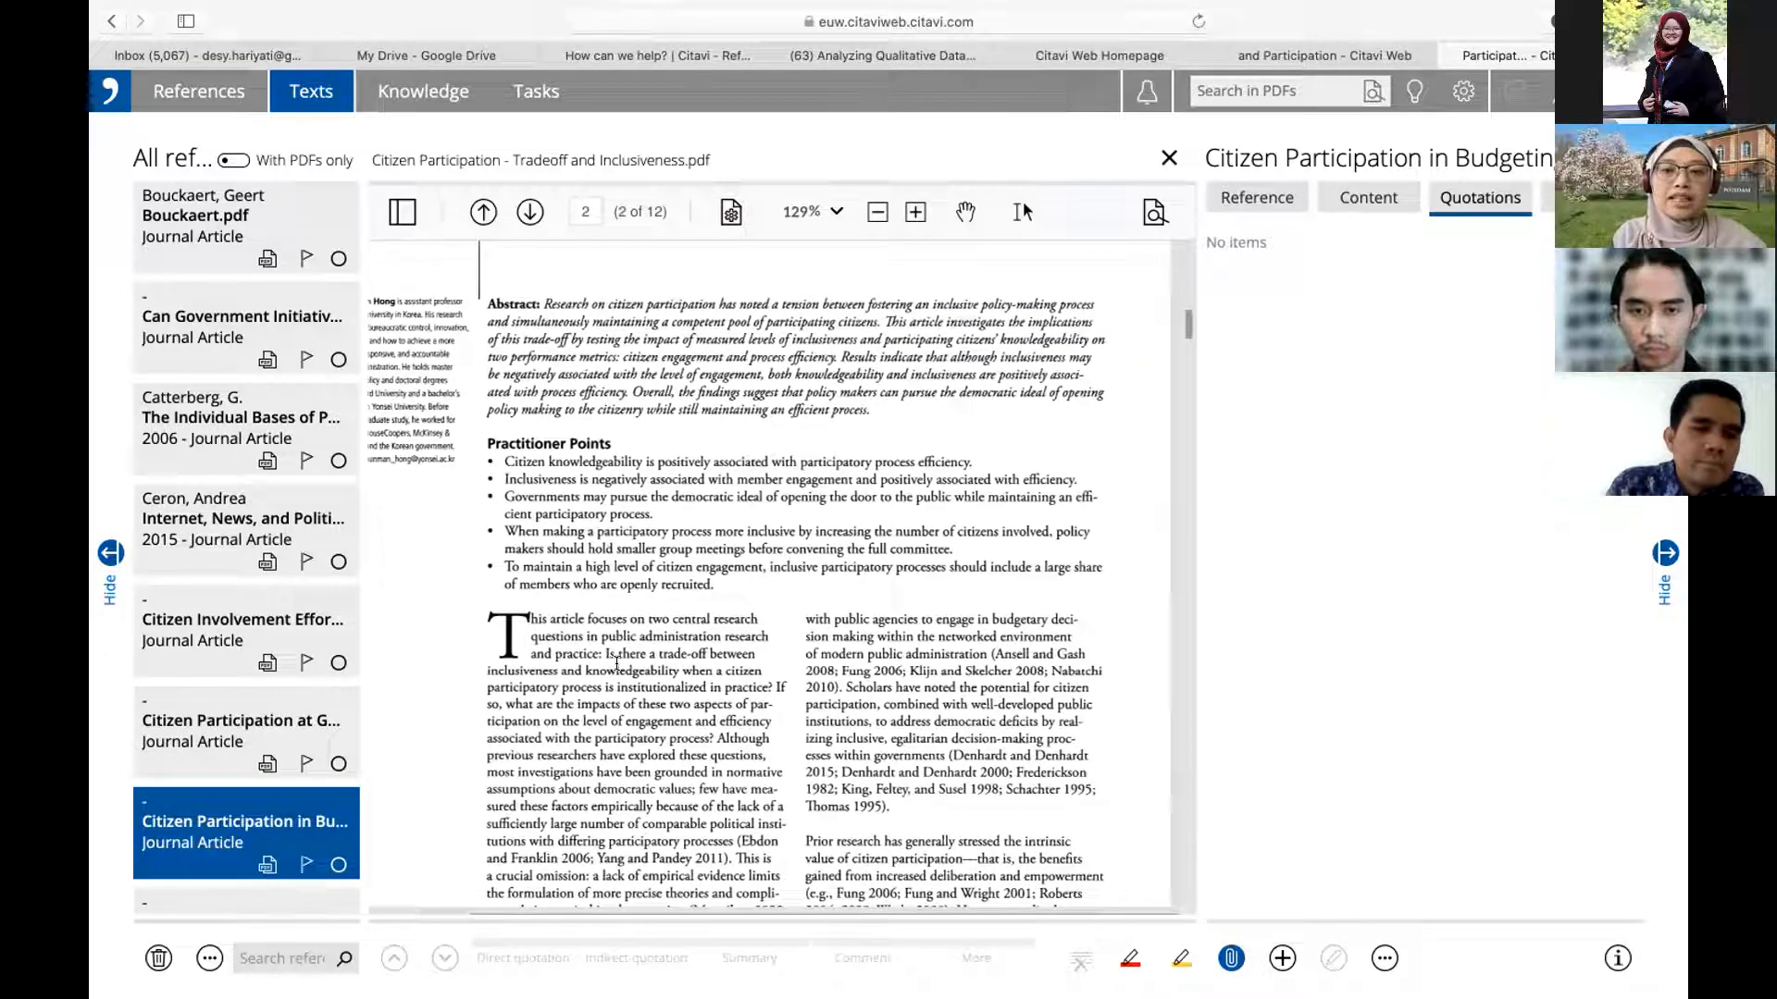
drag(1199, 521, 1282, 518)
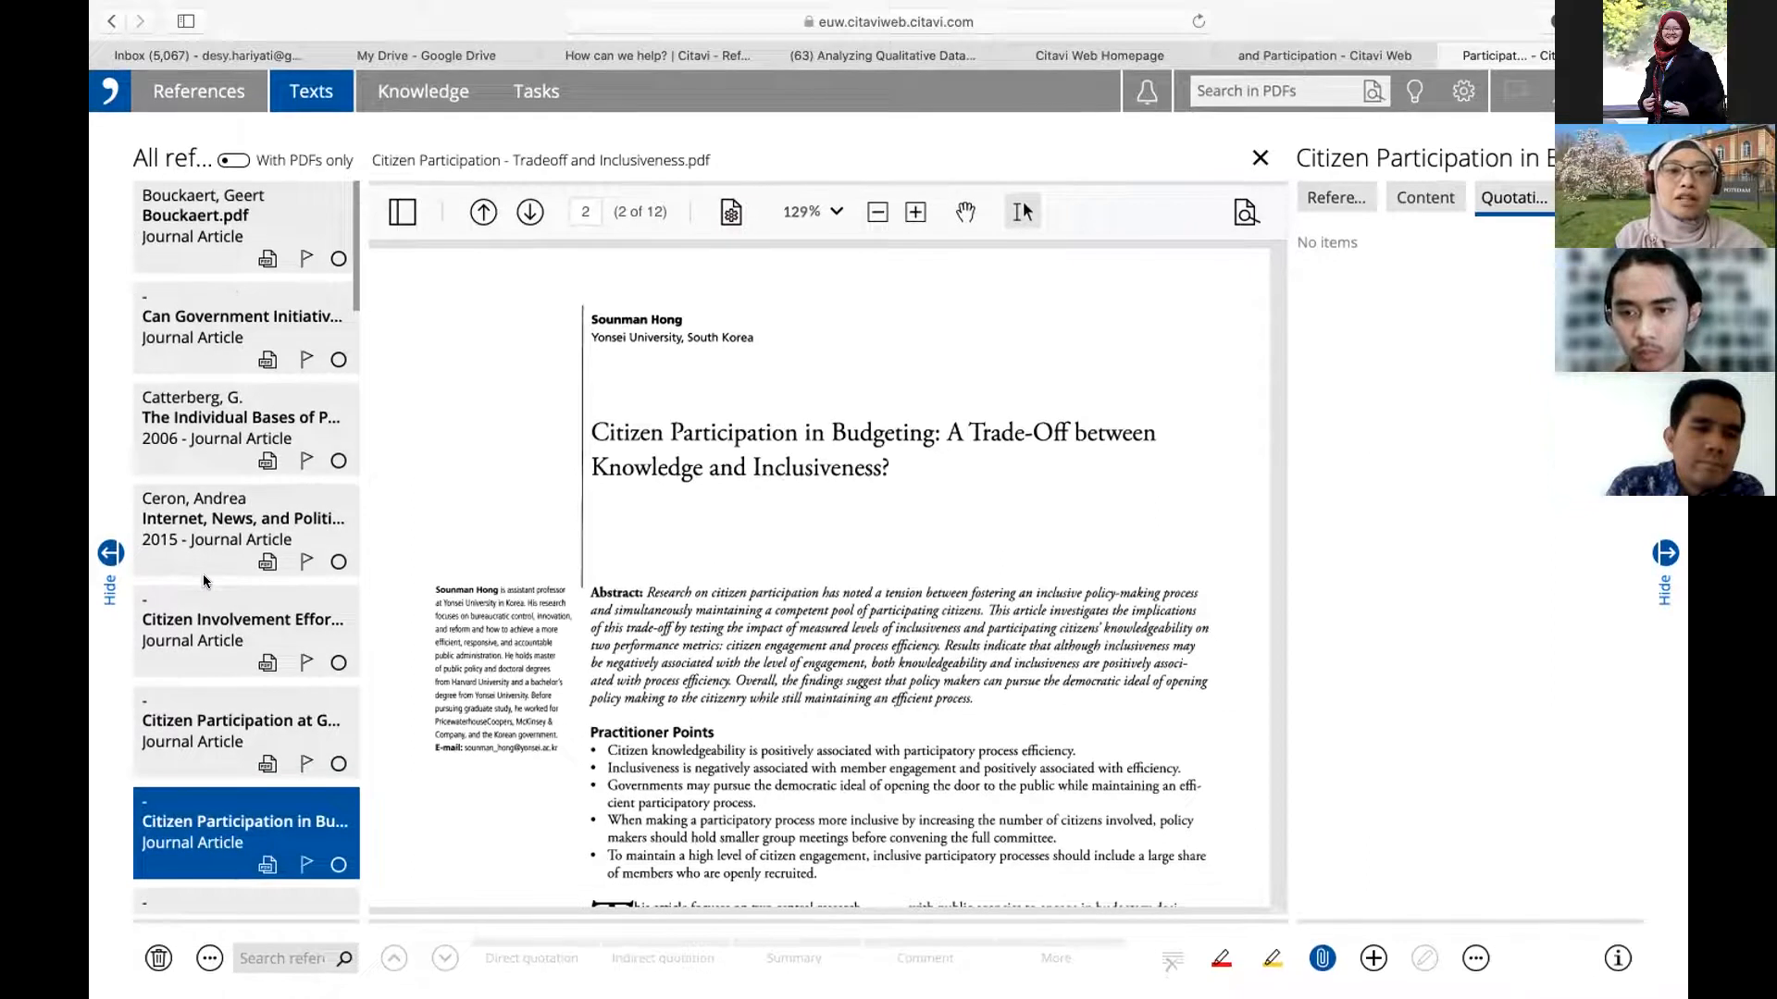
Open the PDF of the 2017 article "Do Public Officials Trust Citizens?" from the reference list and enlarge it to 201%.
scroll(203, 573, down, 10)
scroll(203, 574, up, 3)
scroll(203, 574, down, 5)
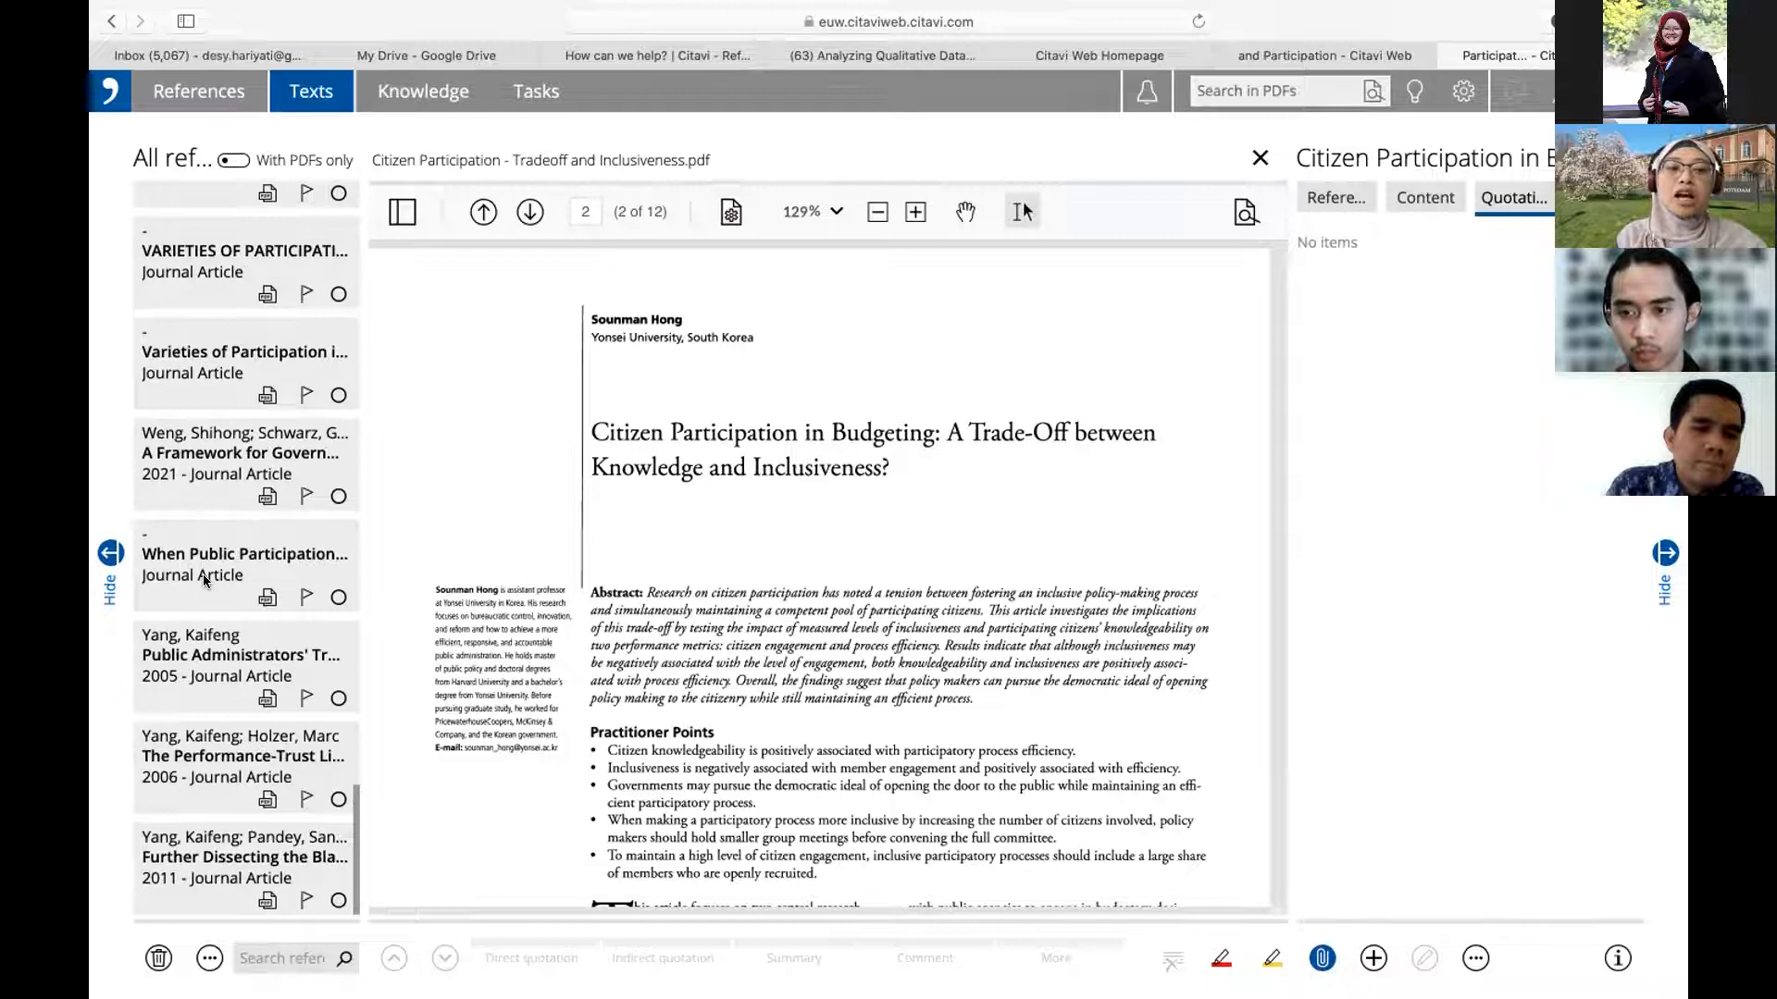
scroll(203, 574, up, 3)
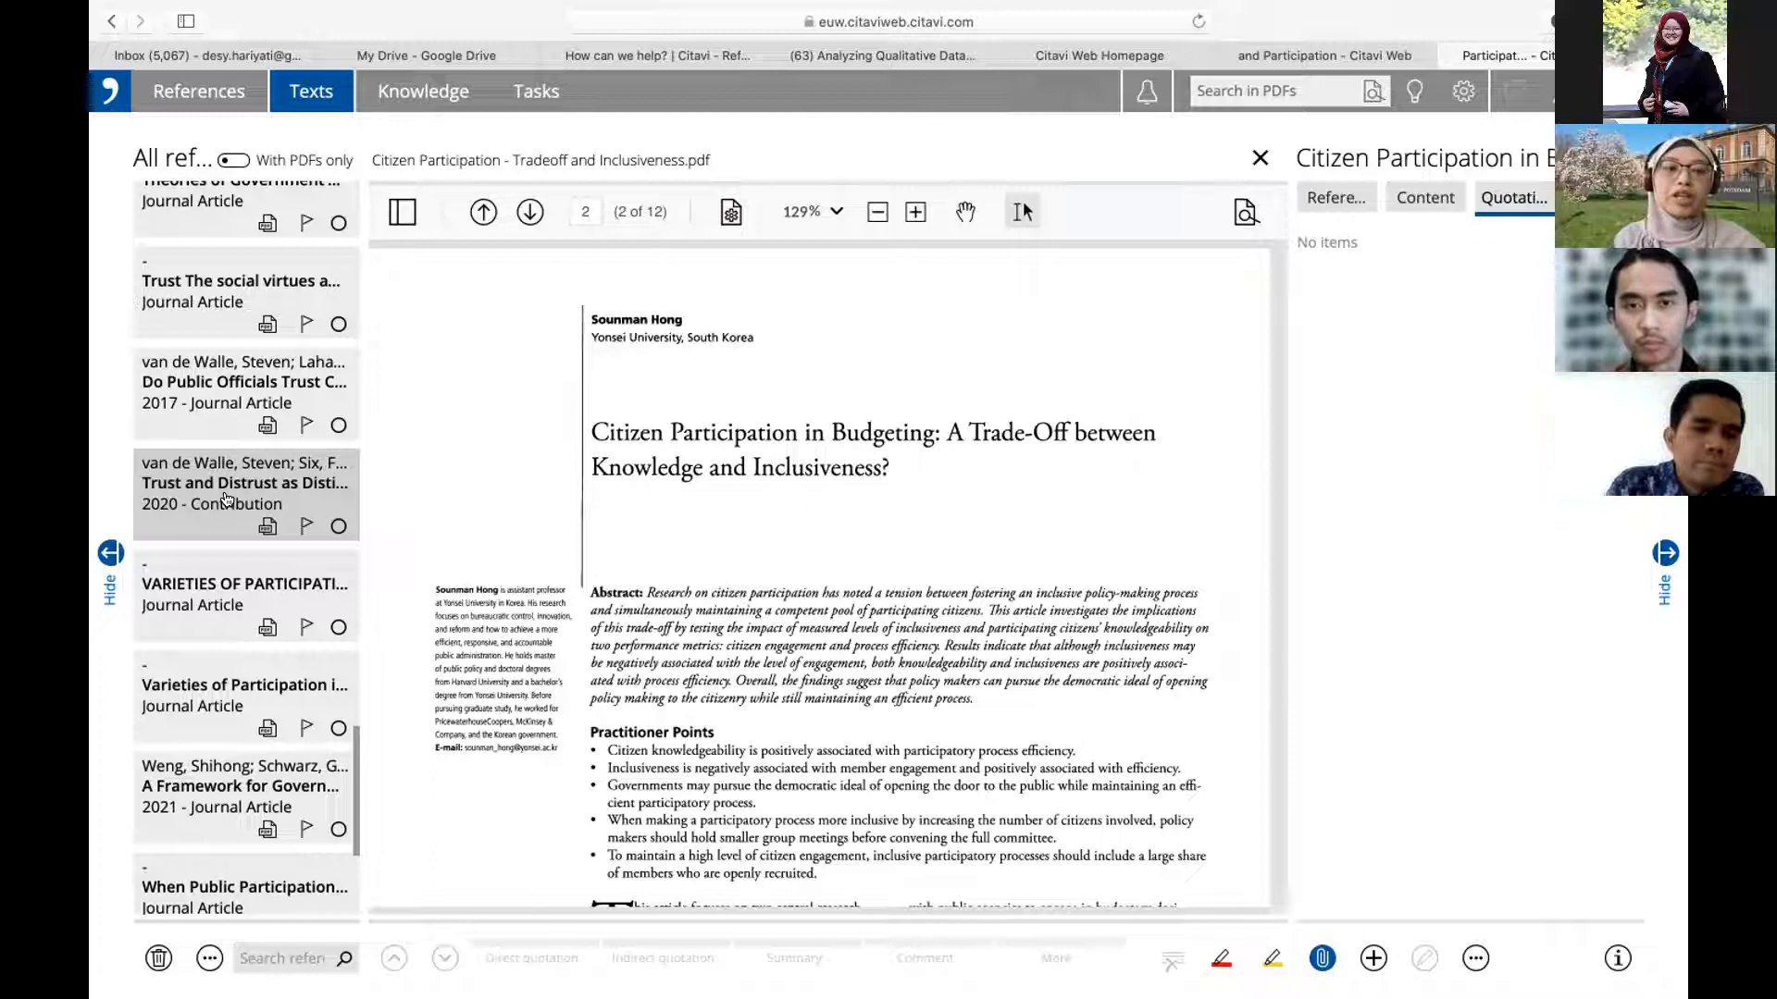
click(201, 404)
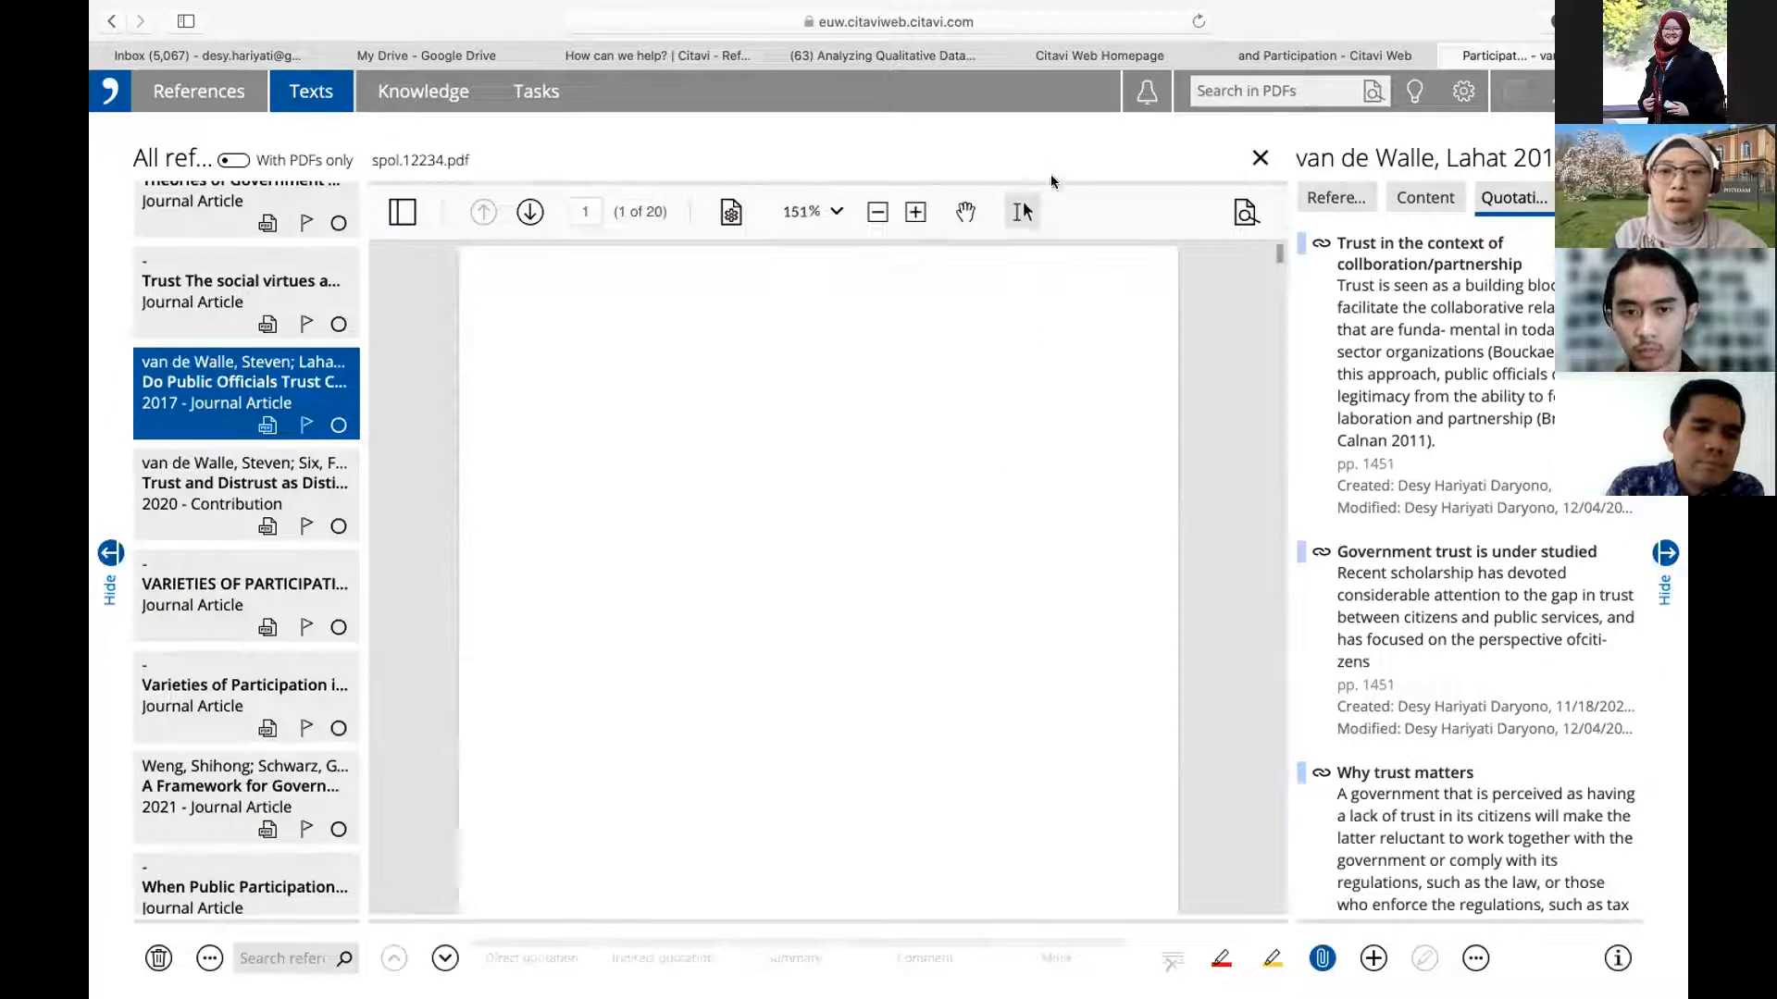
click(915, 212)
click(915, 212)
click(915, 212)
click(916, 212)
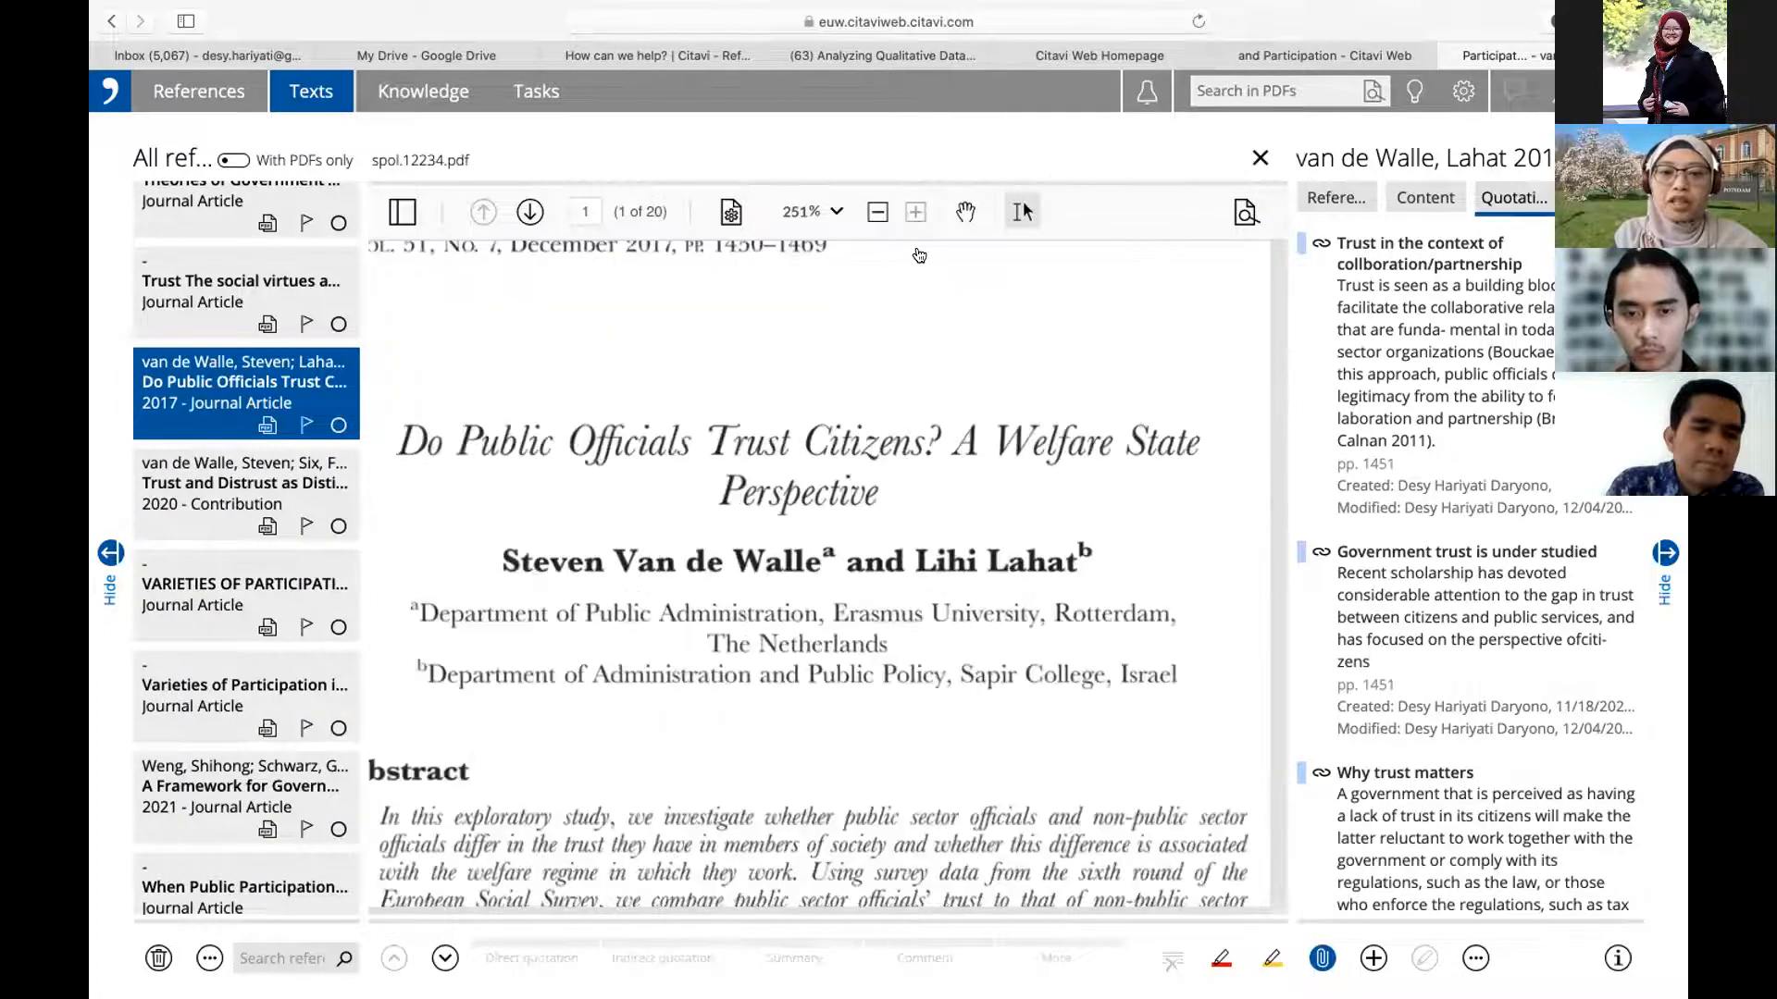
click(877, 212)
click(877, 212)
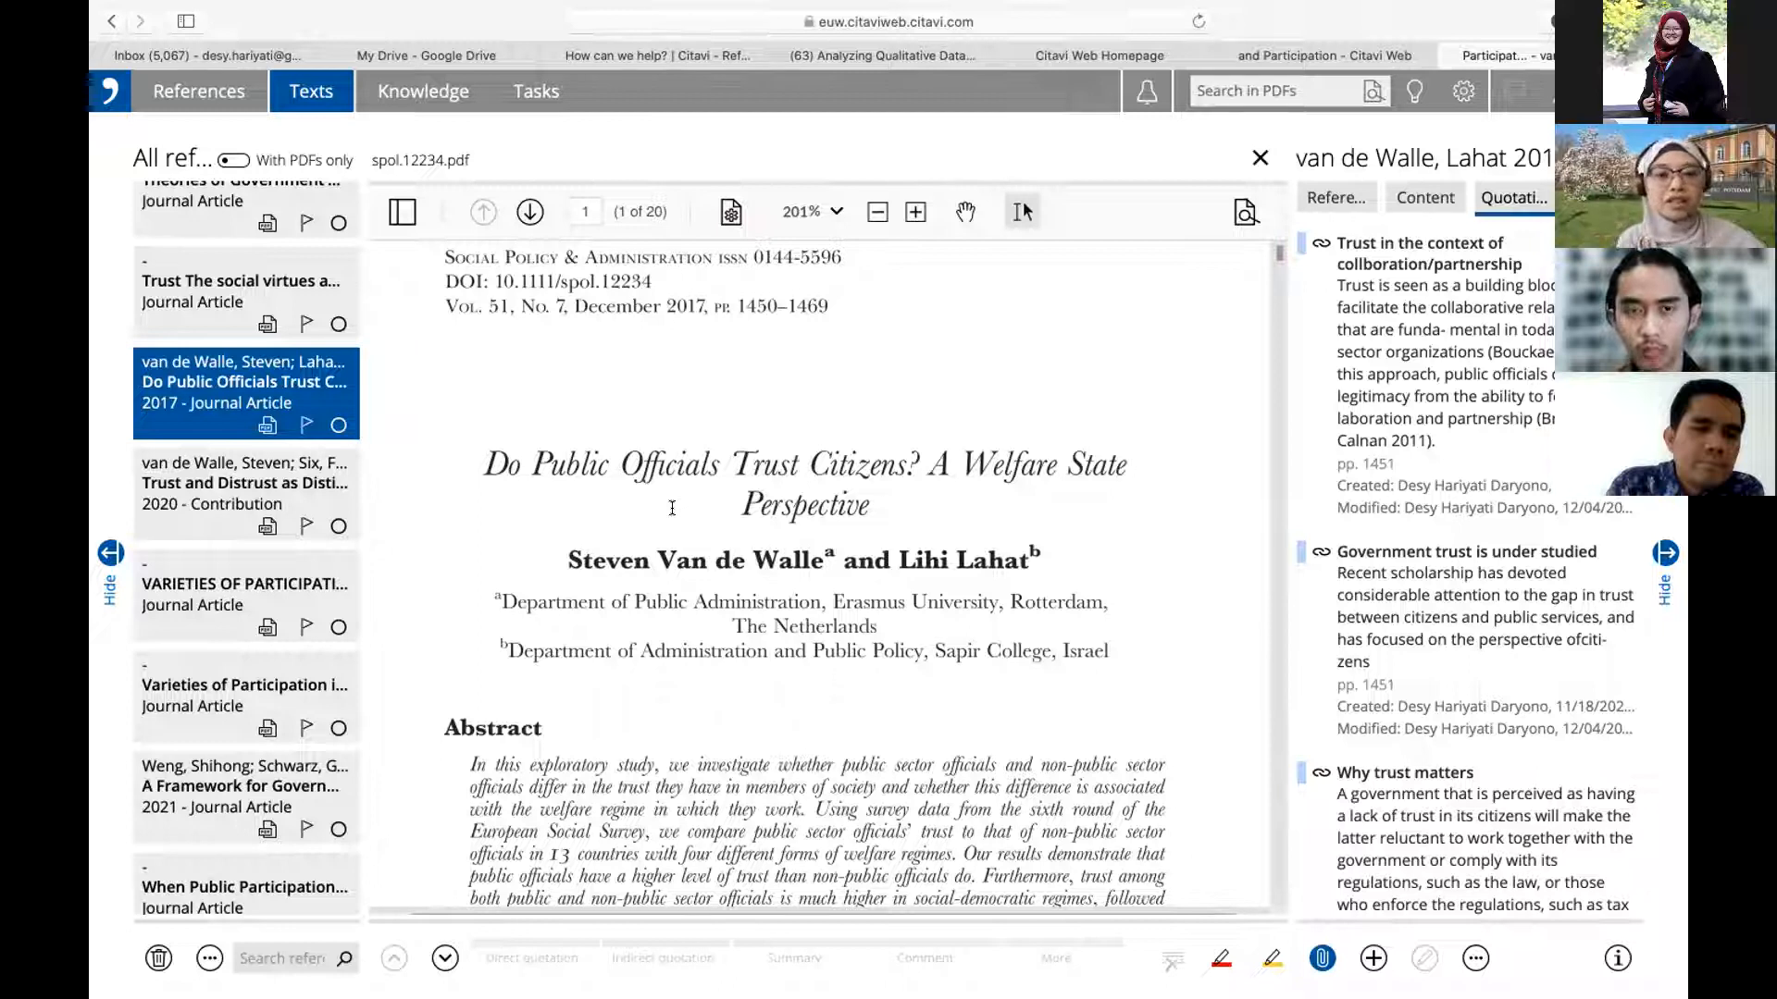
Save the page 1451 passage from "Traditional public officials or bureaucrats" to "influences public officials' decisions" as a direct quotation.
scroll(772, 722, down, 3)
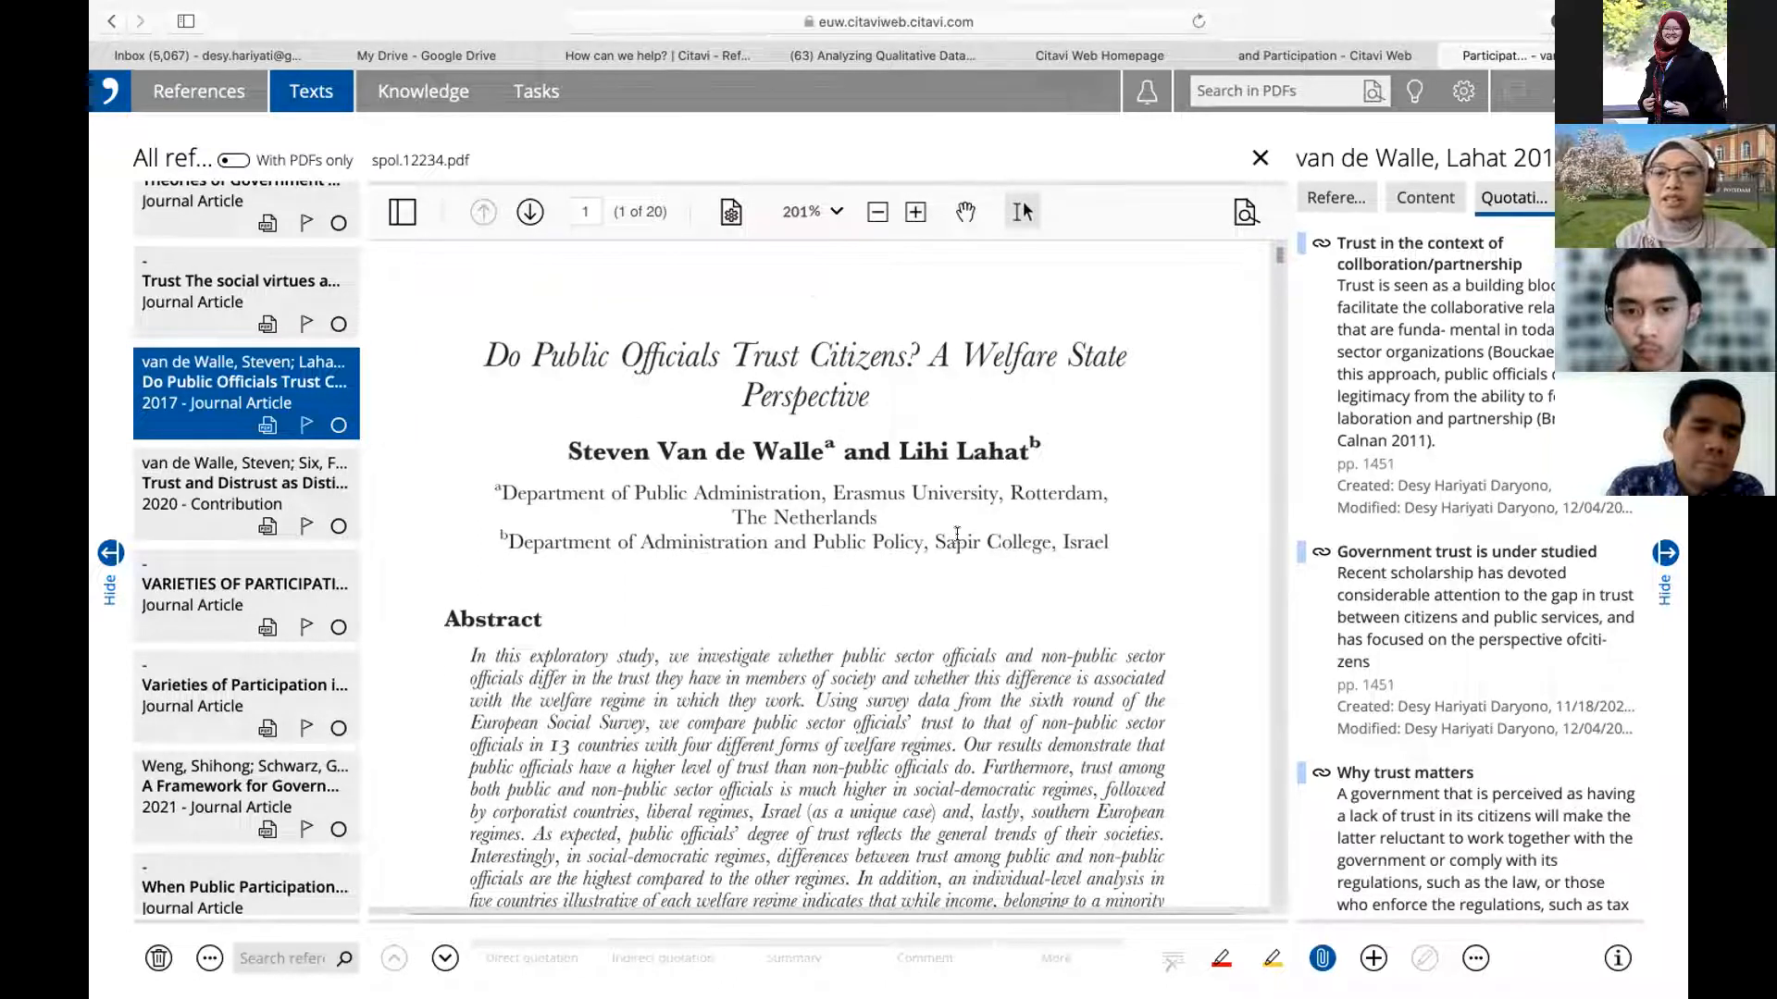
scroll(948, 575, down, 15)
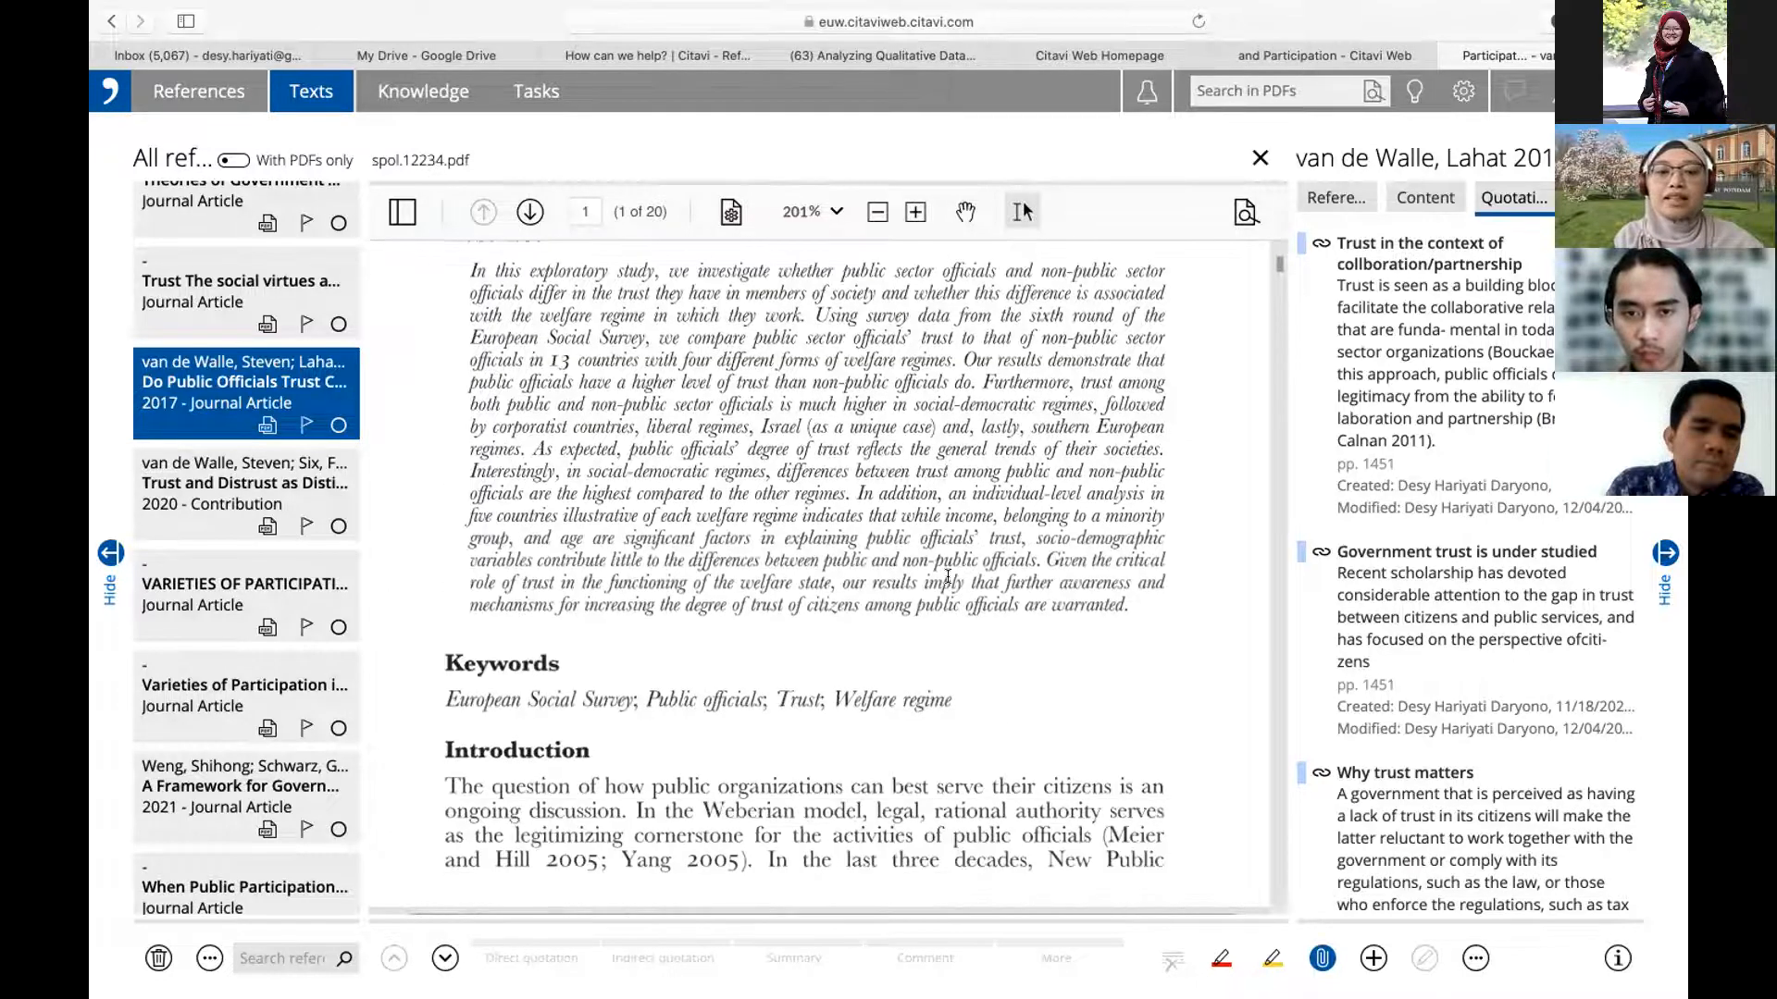
scroll(947, 576, down, 14)
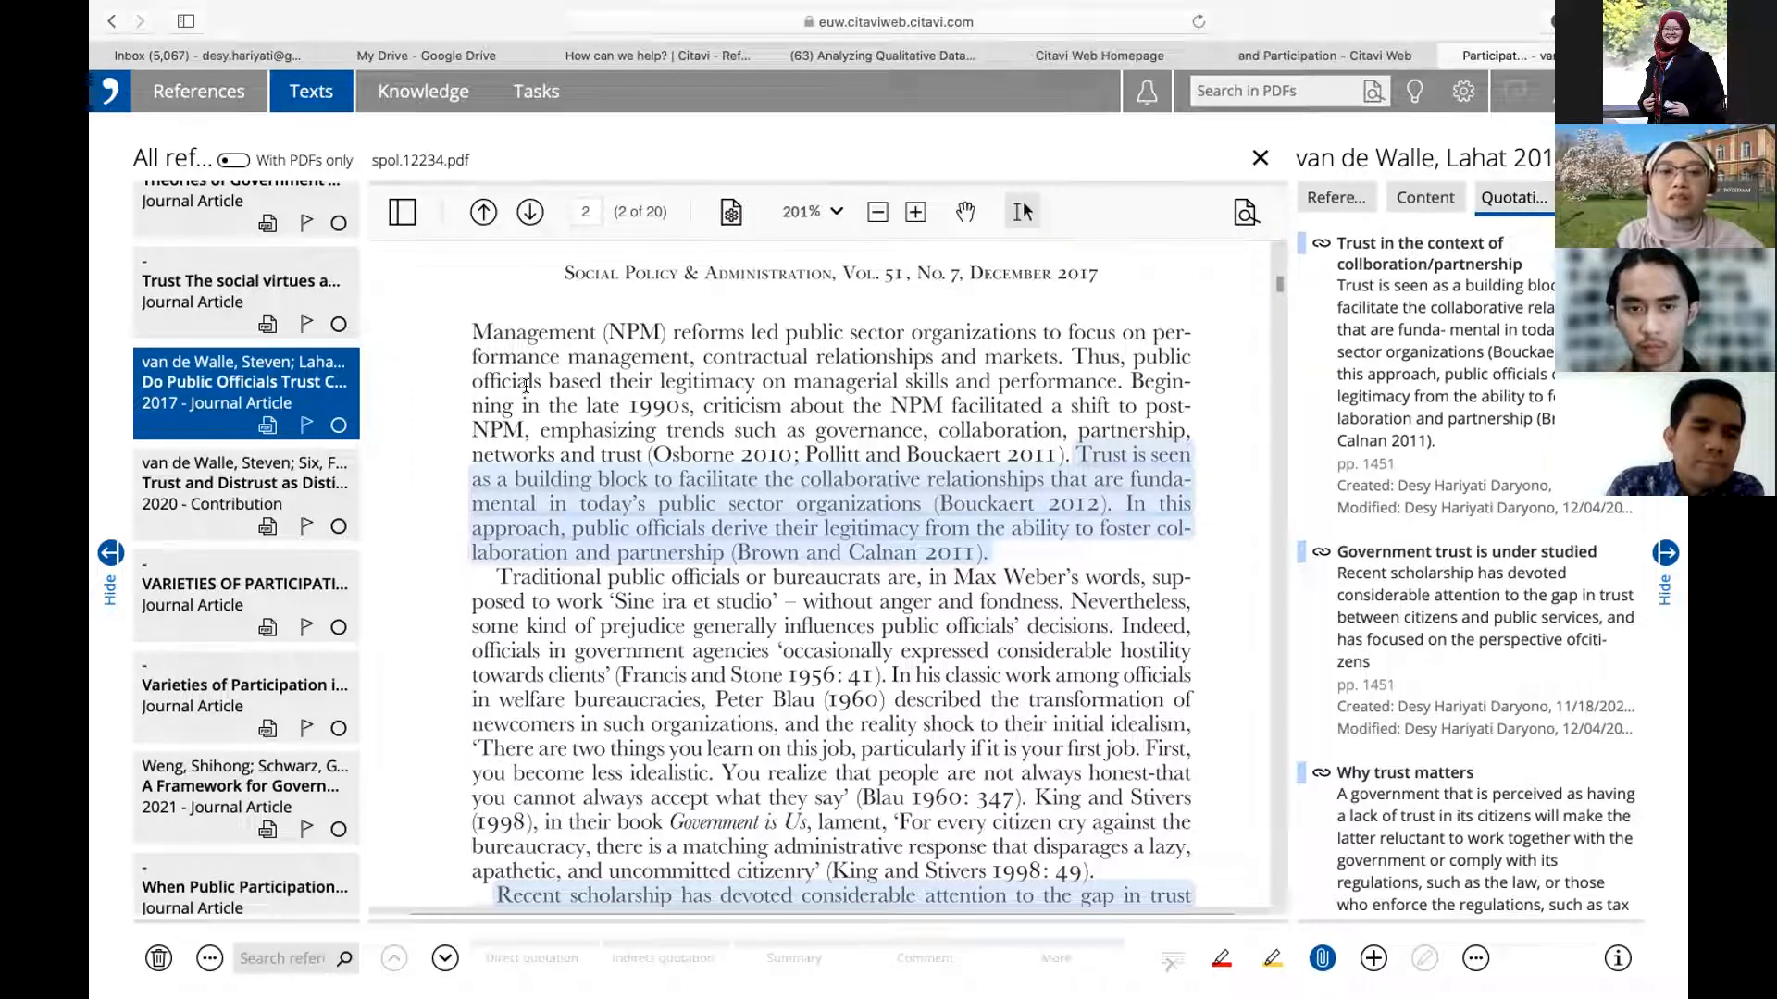
scroll(525, 385, down, 5)
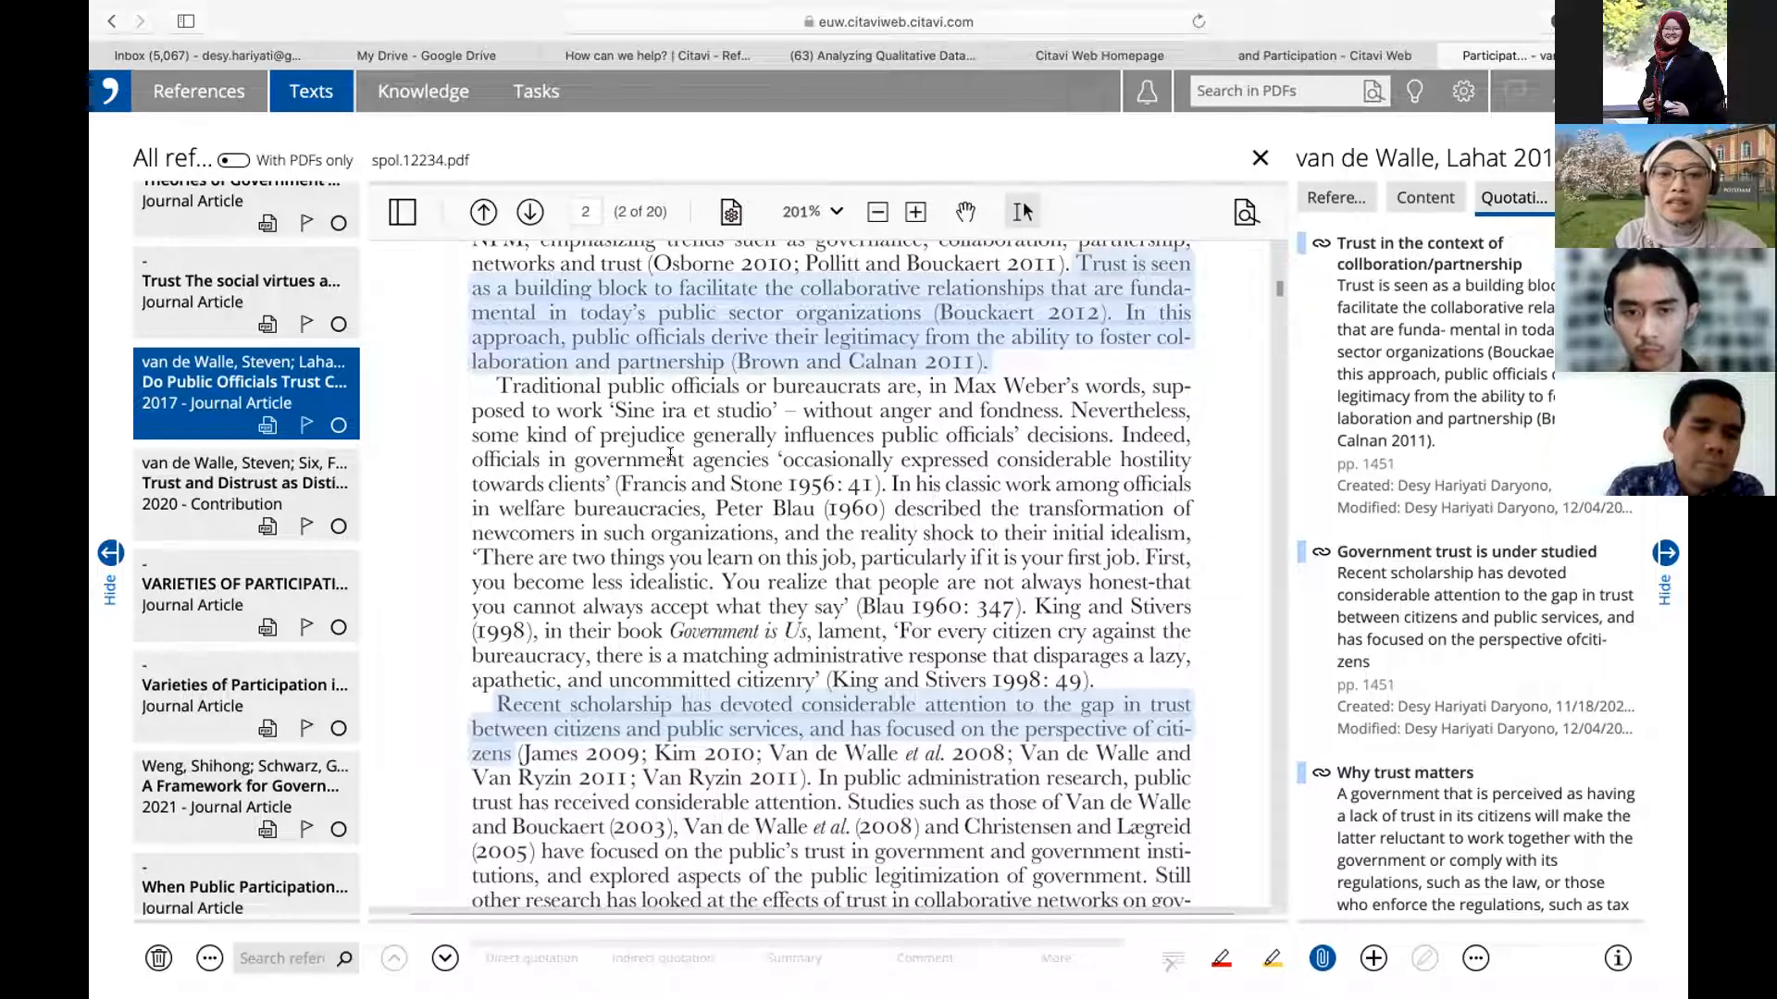
drag(495, 380, 1107, 440)
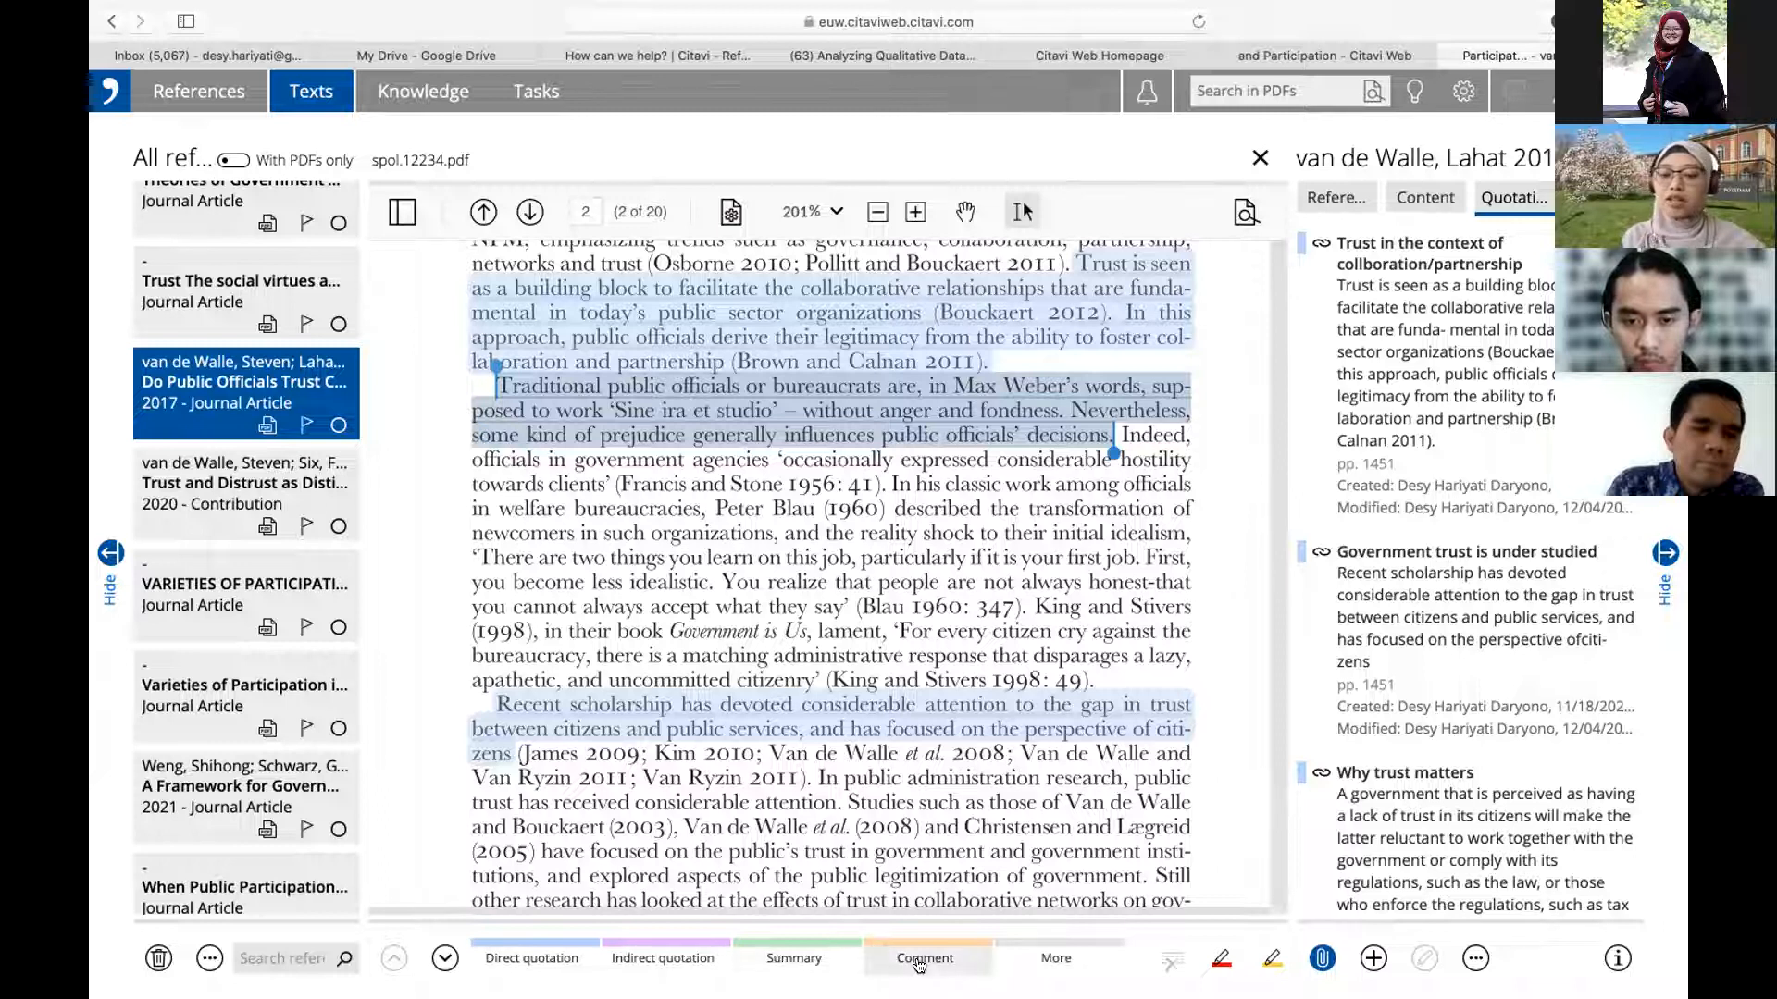
click(505, 957)
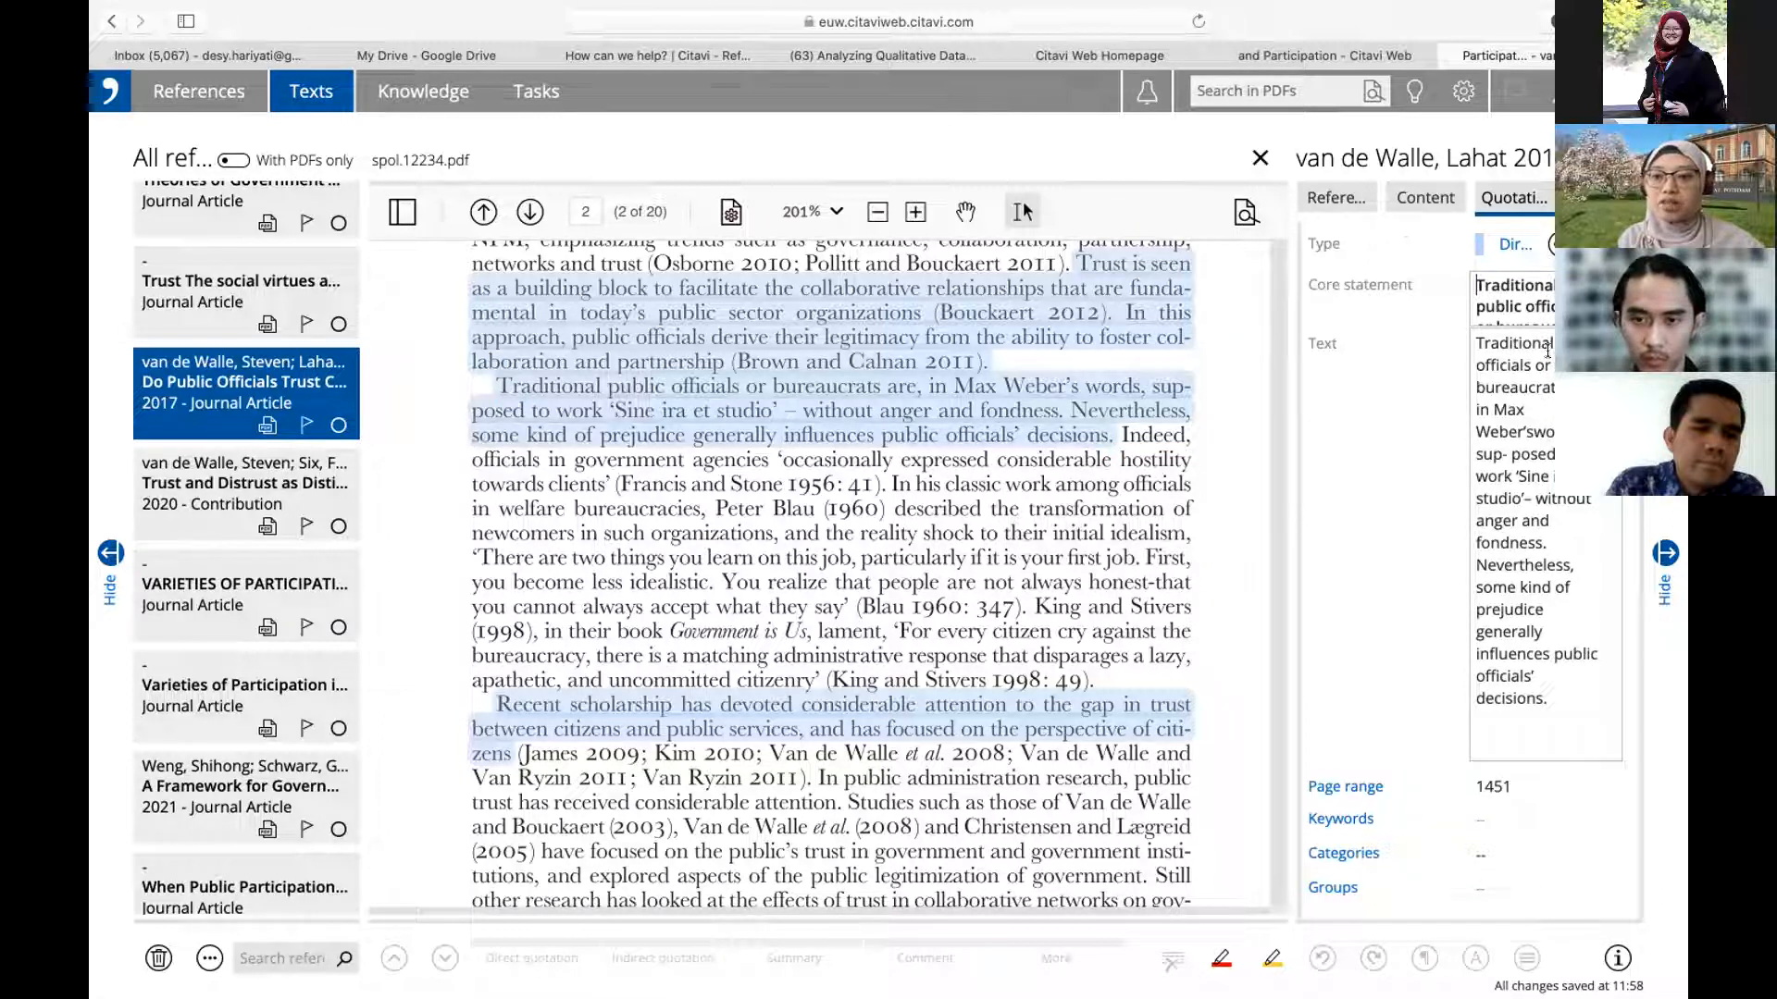
Shorten the new quotation's core statement to "Traditional public officials" and return to the article's list of quotations.
scroll(1538, 304, down, 1)
scroll(1539, 303, down, 2)
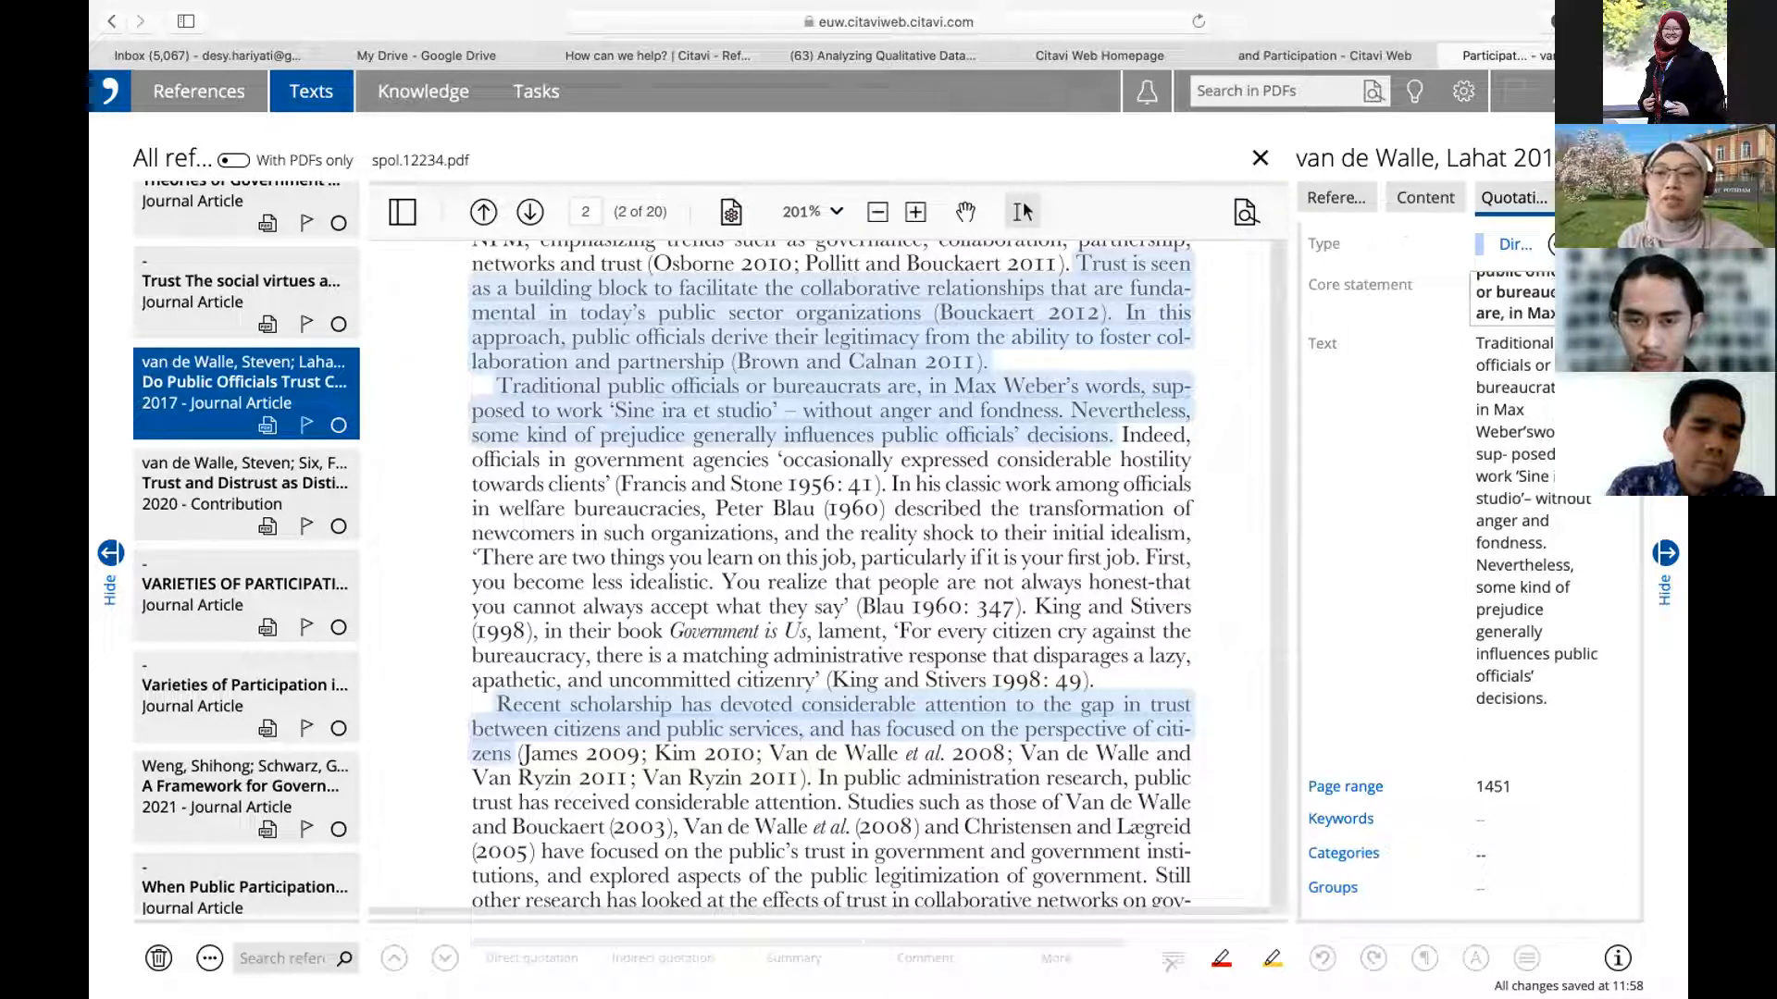
scroll(1513, 298, up, 3)
scroll(1484, 281, down, 3)
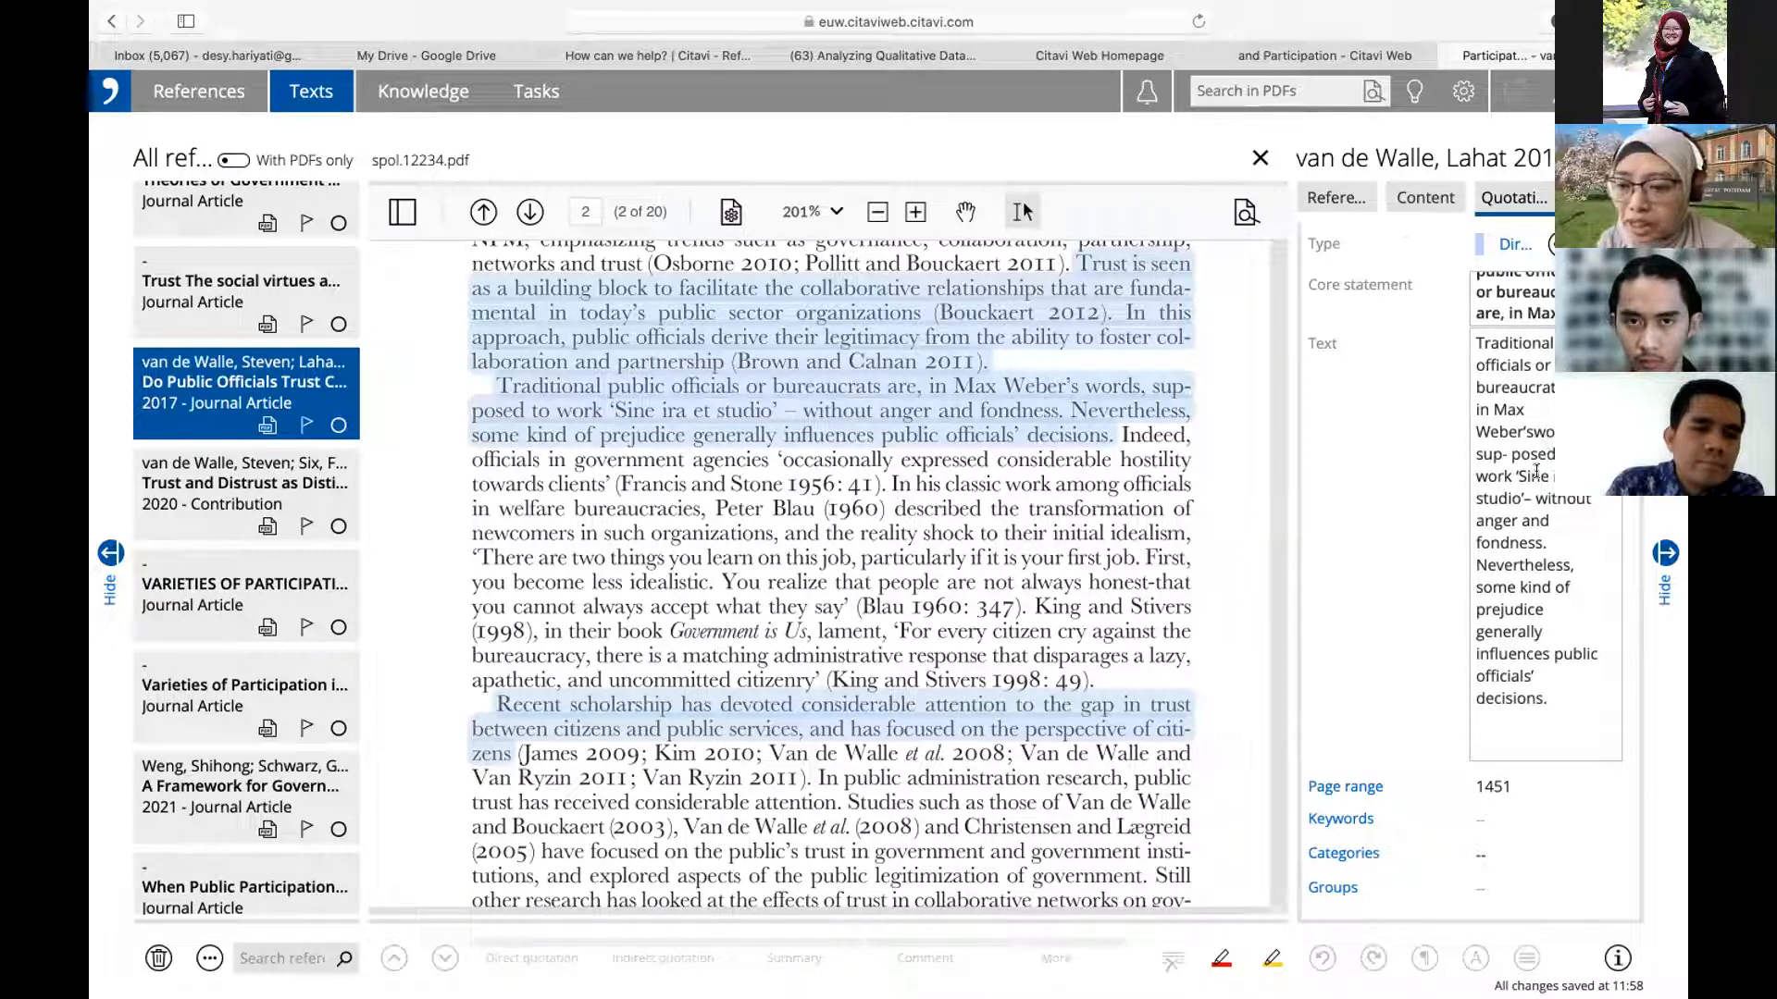
scroll(1530, 285, up, 3)
scroll(1530, 285, down, 3)
drag(1551, 315, 1471, 293)
key(BackSpace)
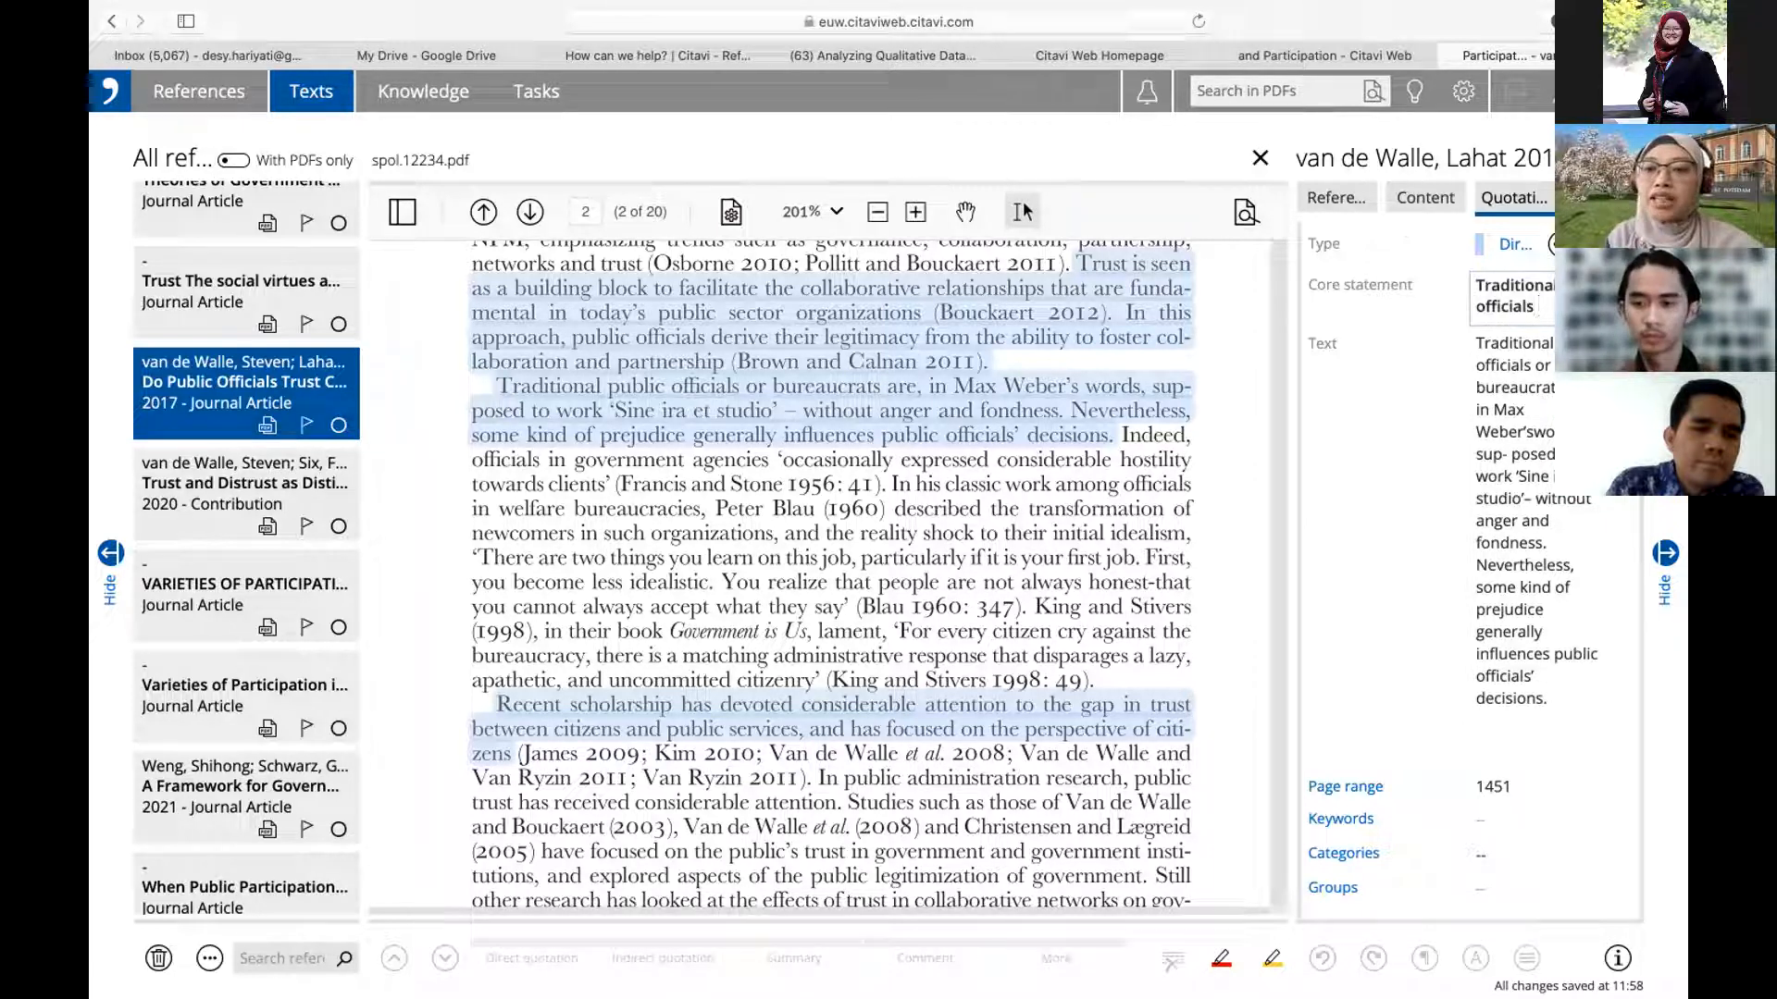
click(1392, 317)
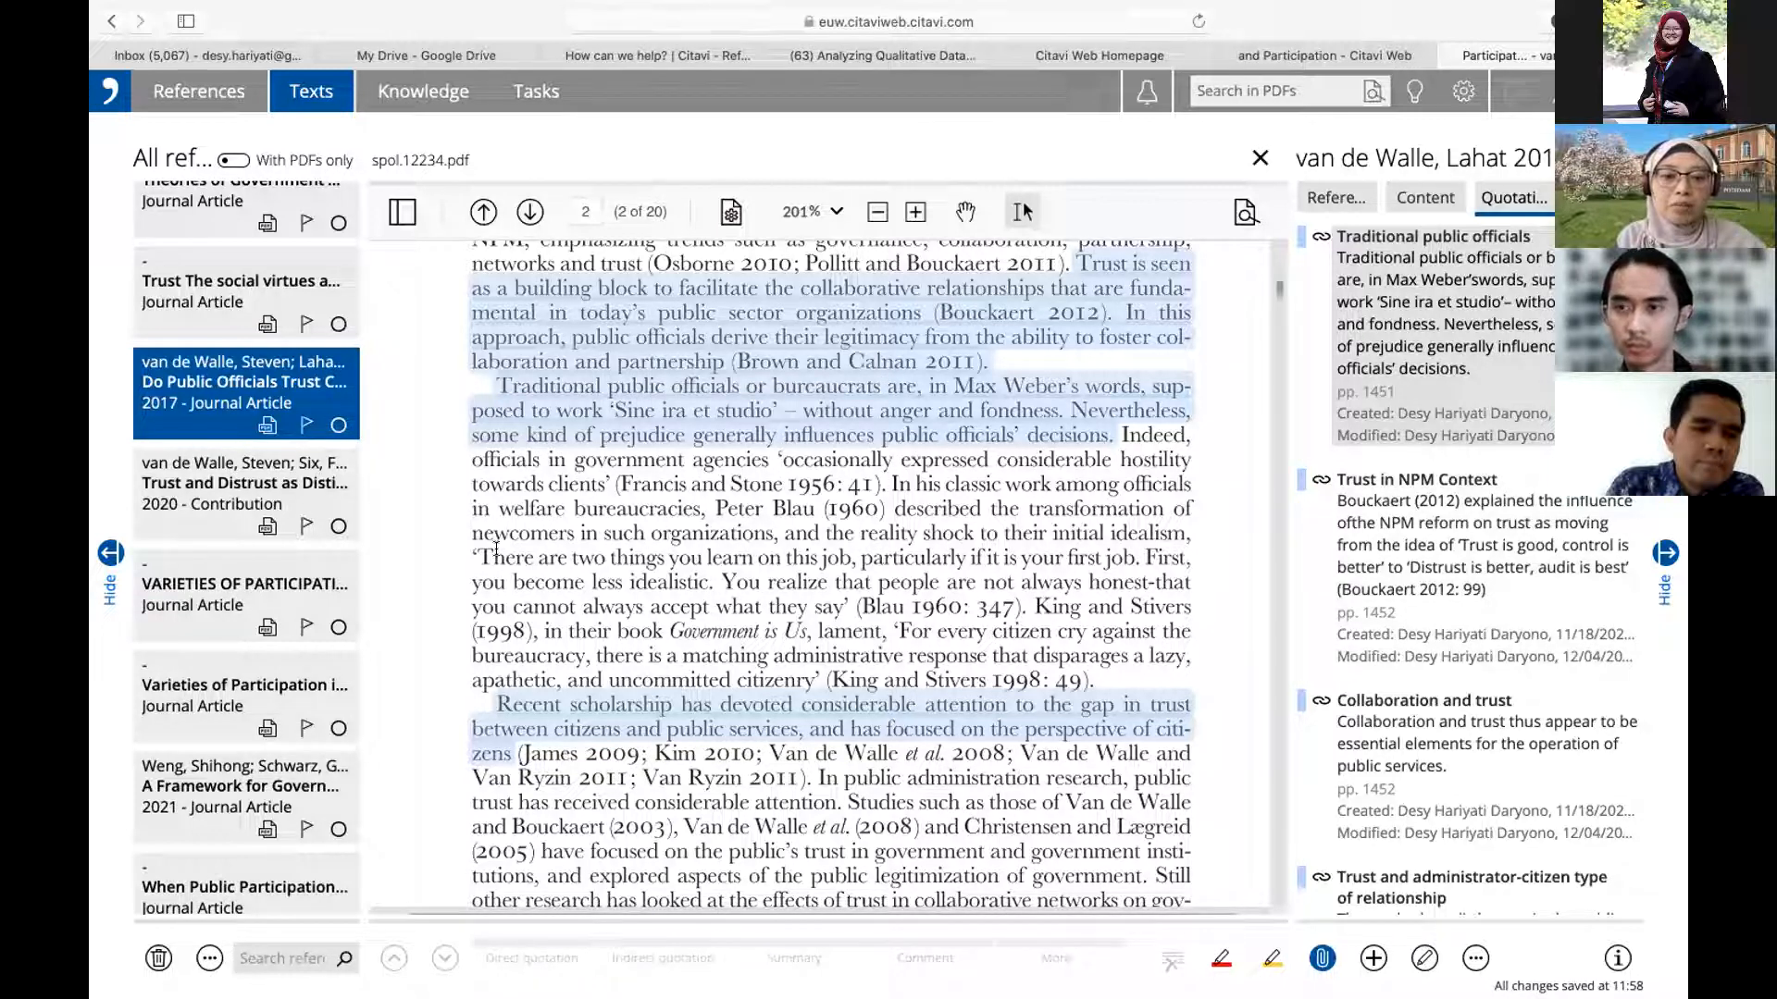
Assign the category "3 Obstacles to Participation" to the "Traditional public officials" quotation and close its editor.
drag(473, 548, 1093, 676)
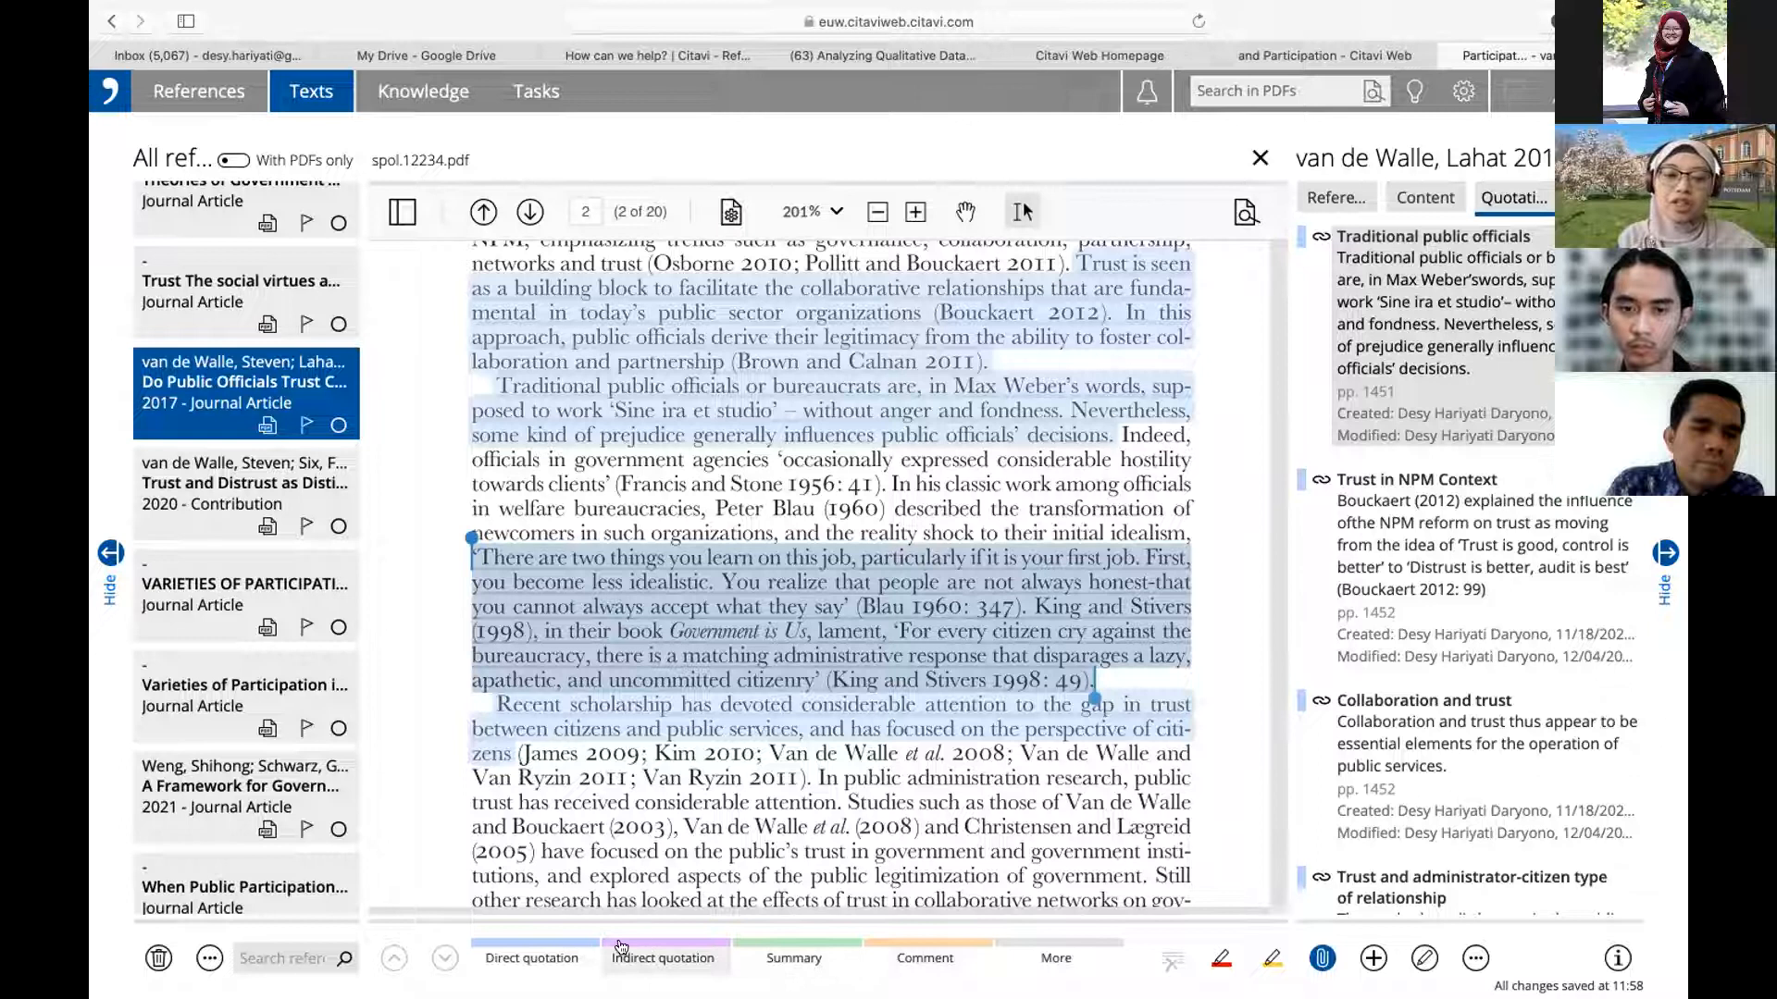
click(912, 490)
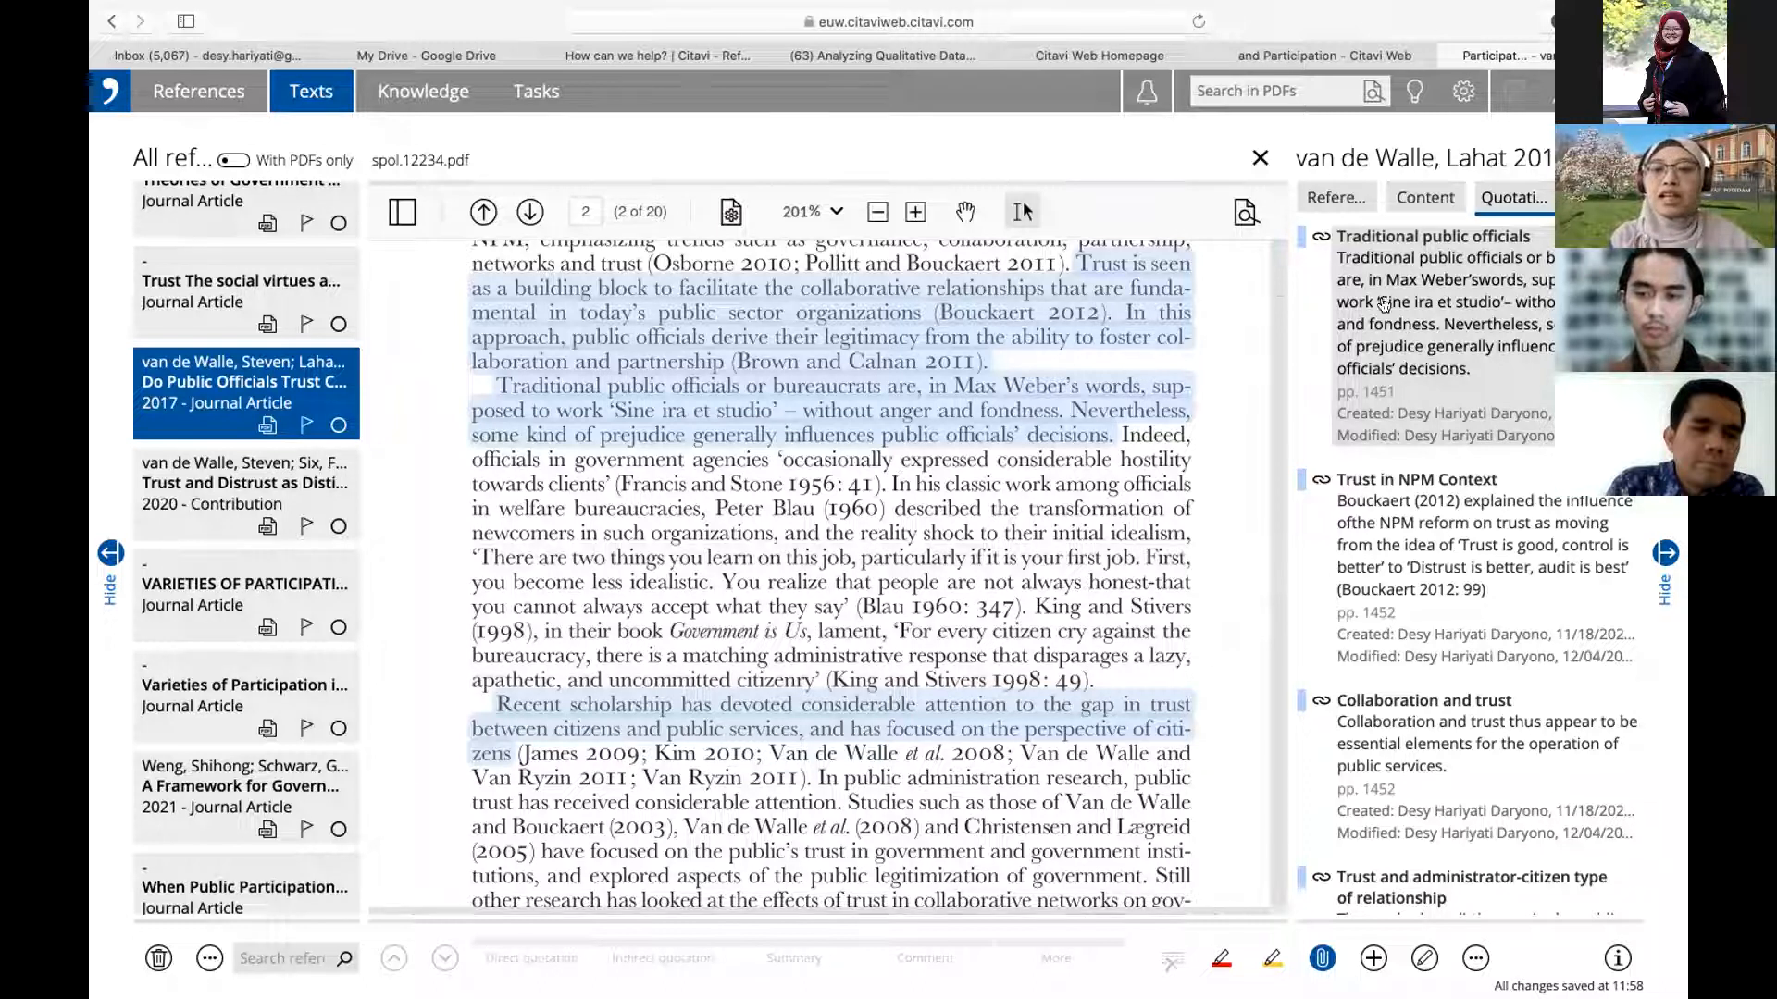
click(1462, 327)
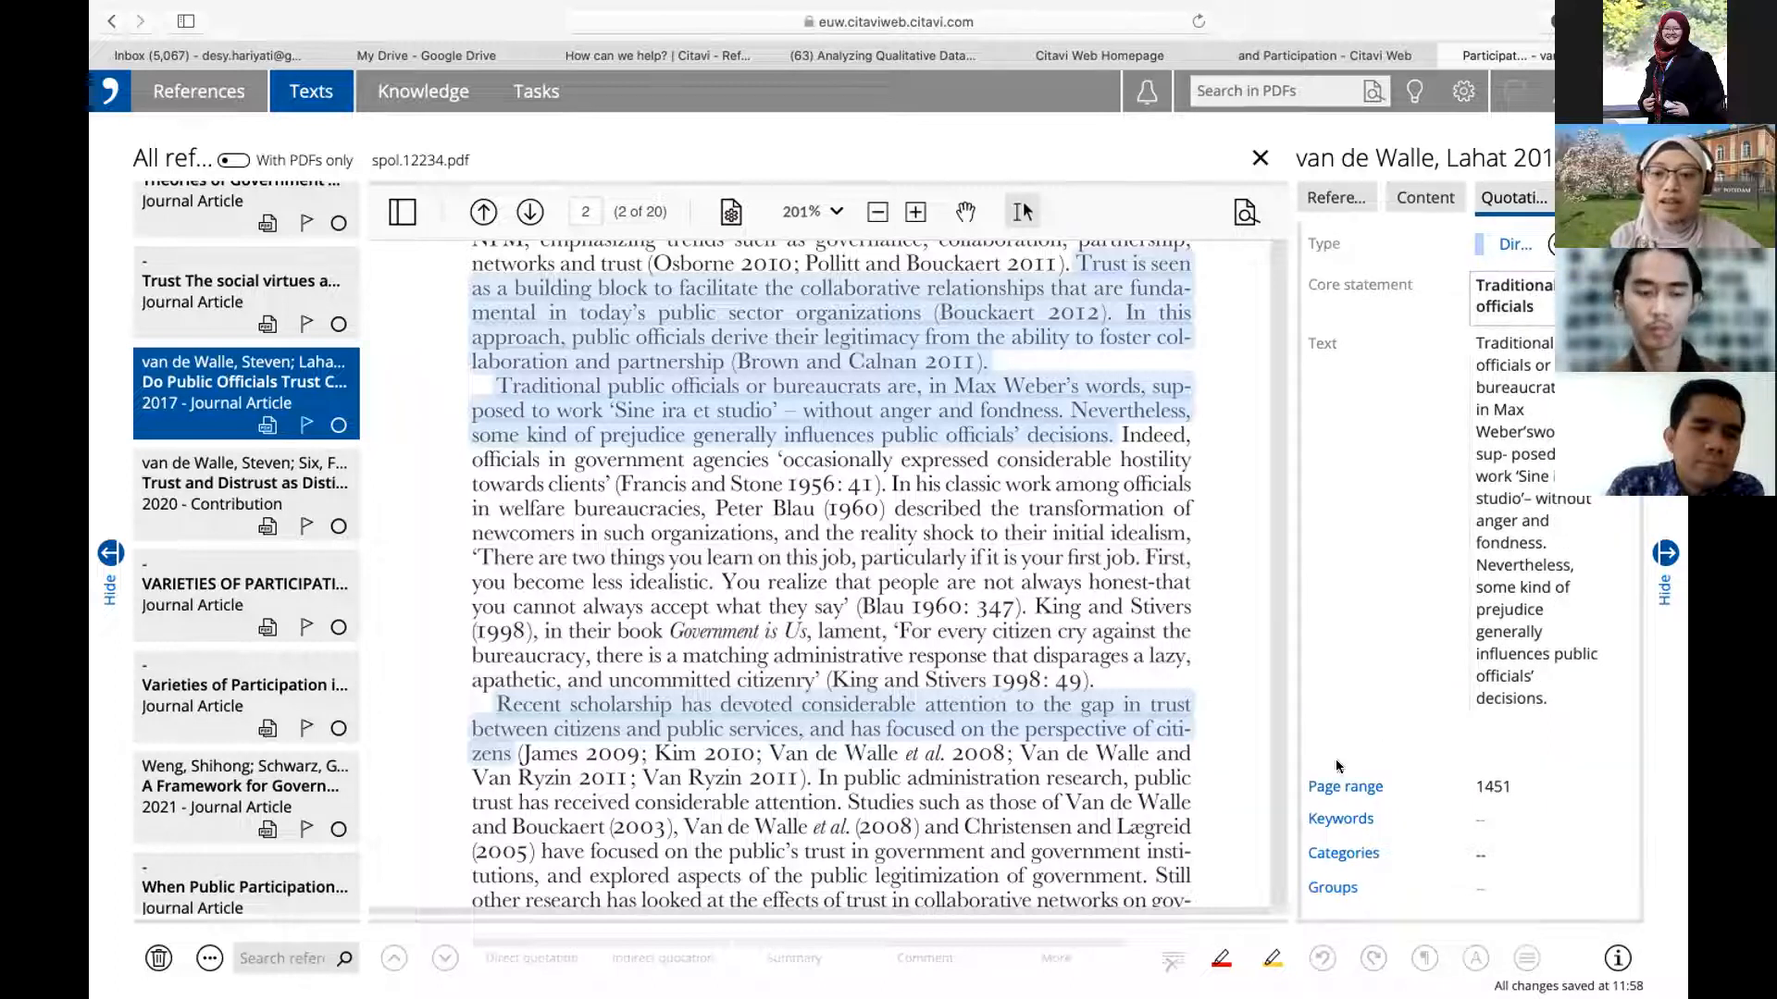
click(1353, 858)
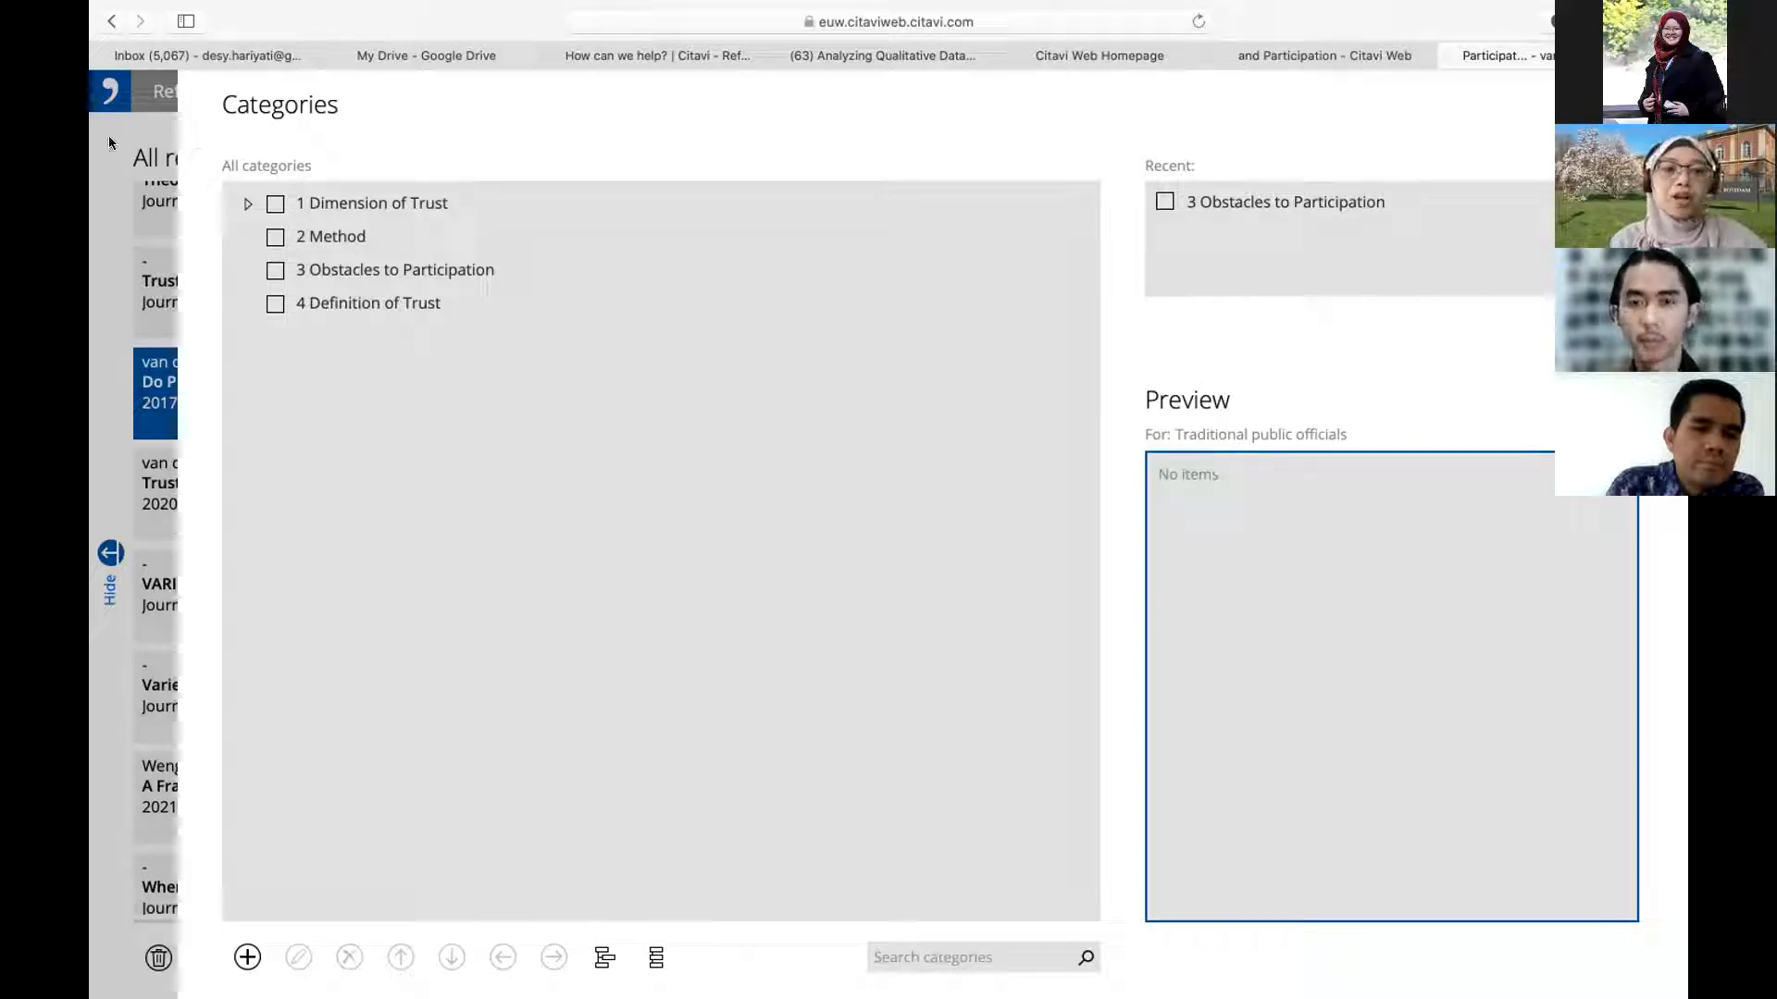
click(273, 270)
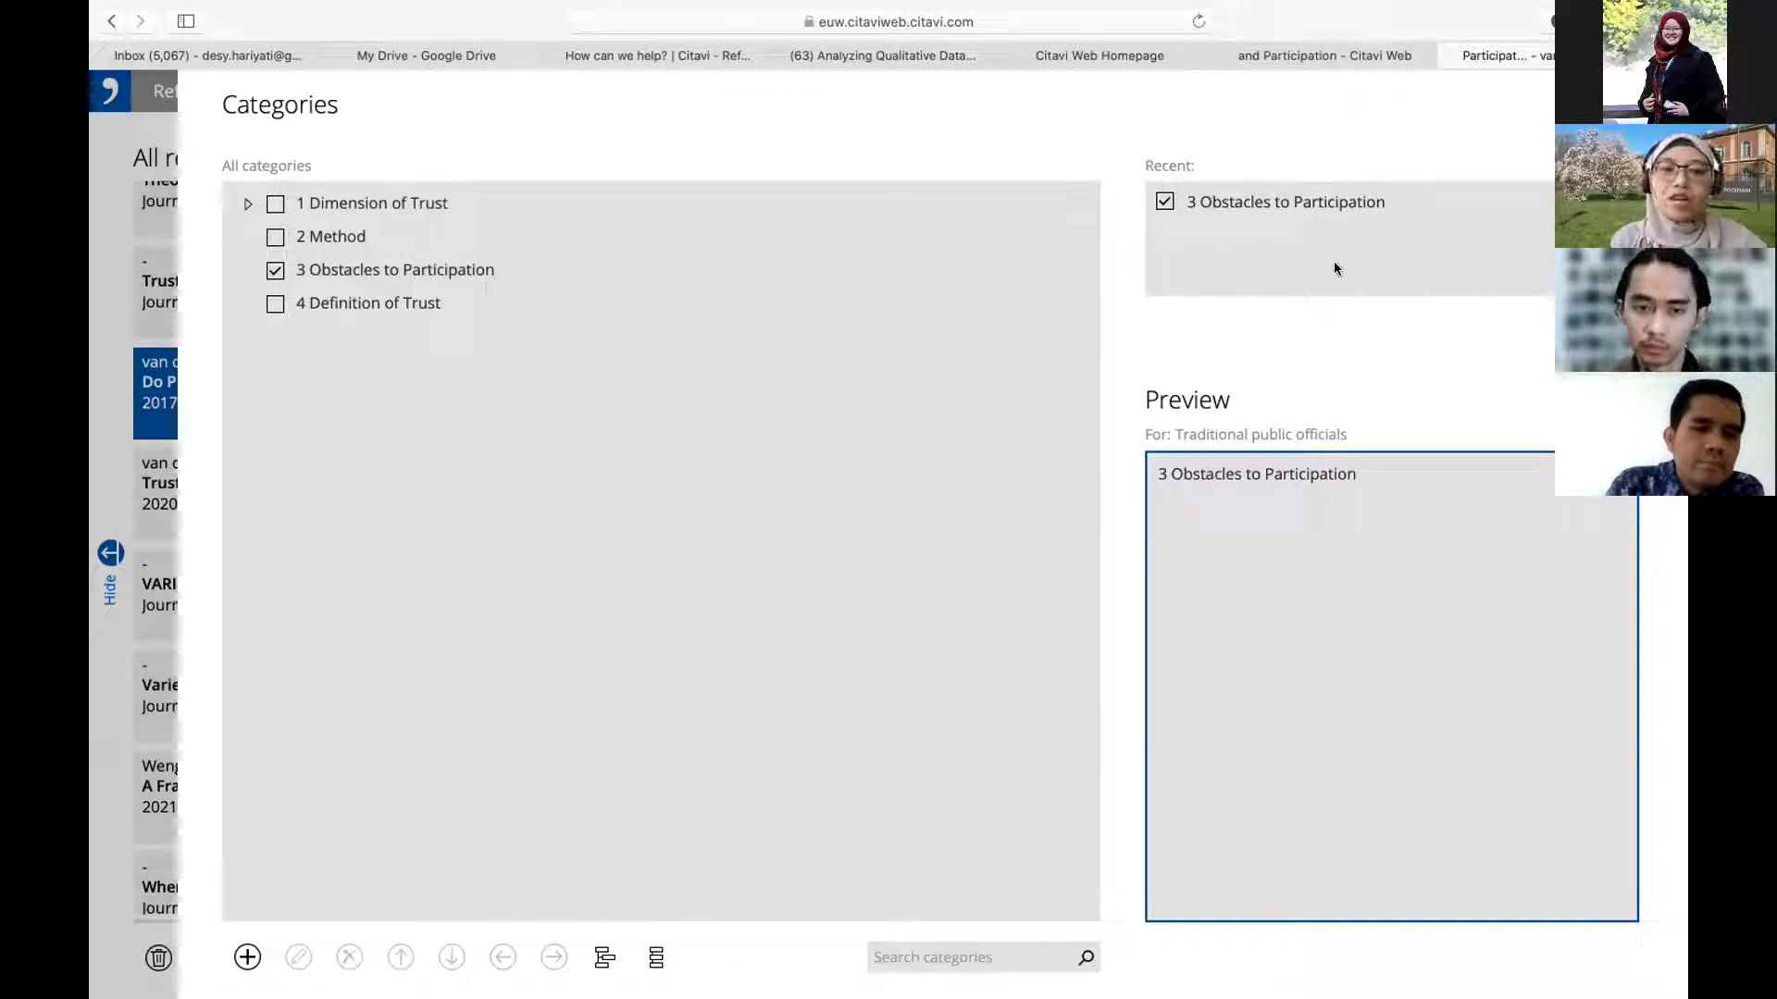
click(1628, 105)
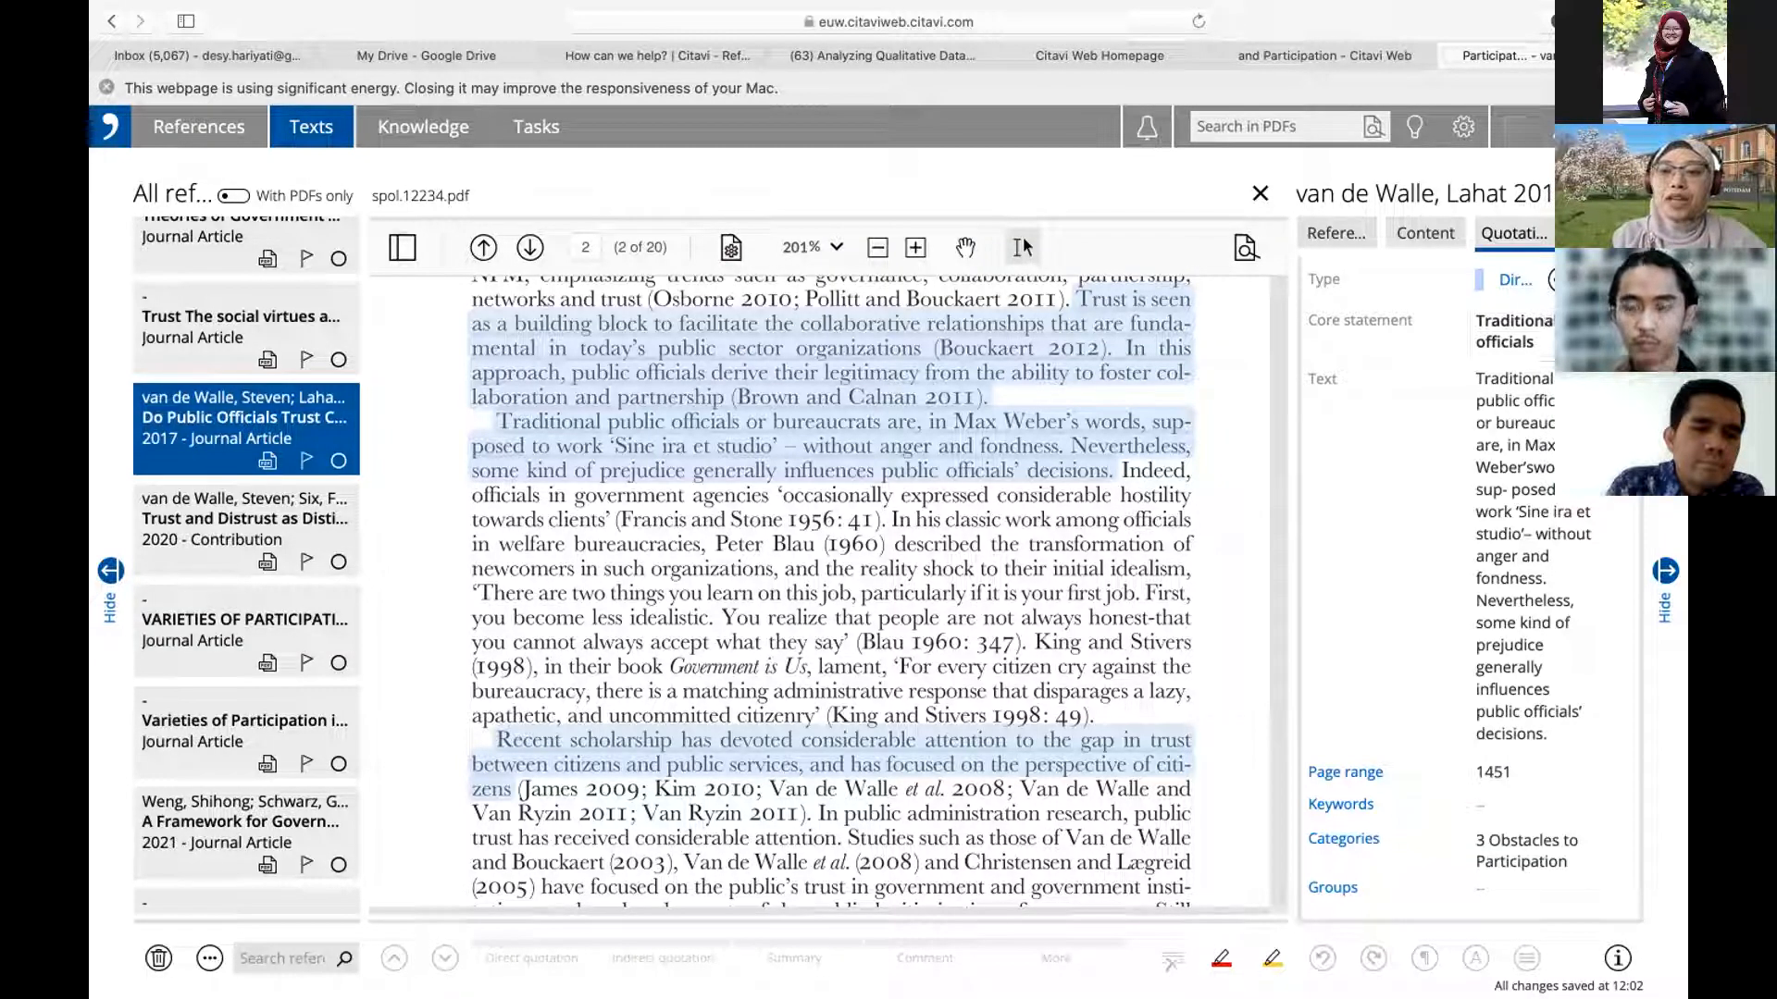
click(1630, 194)
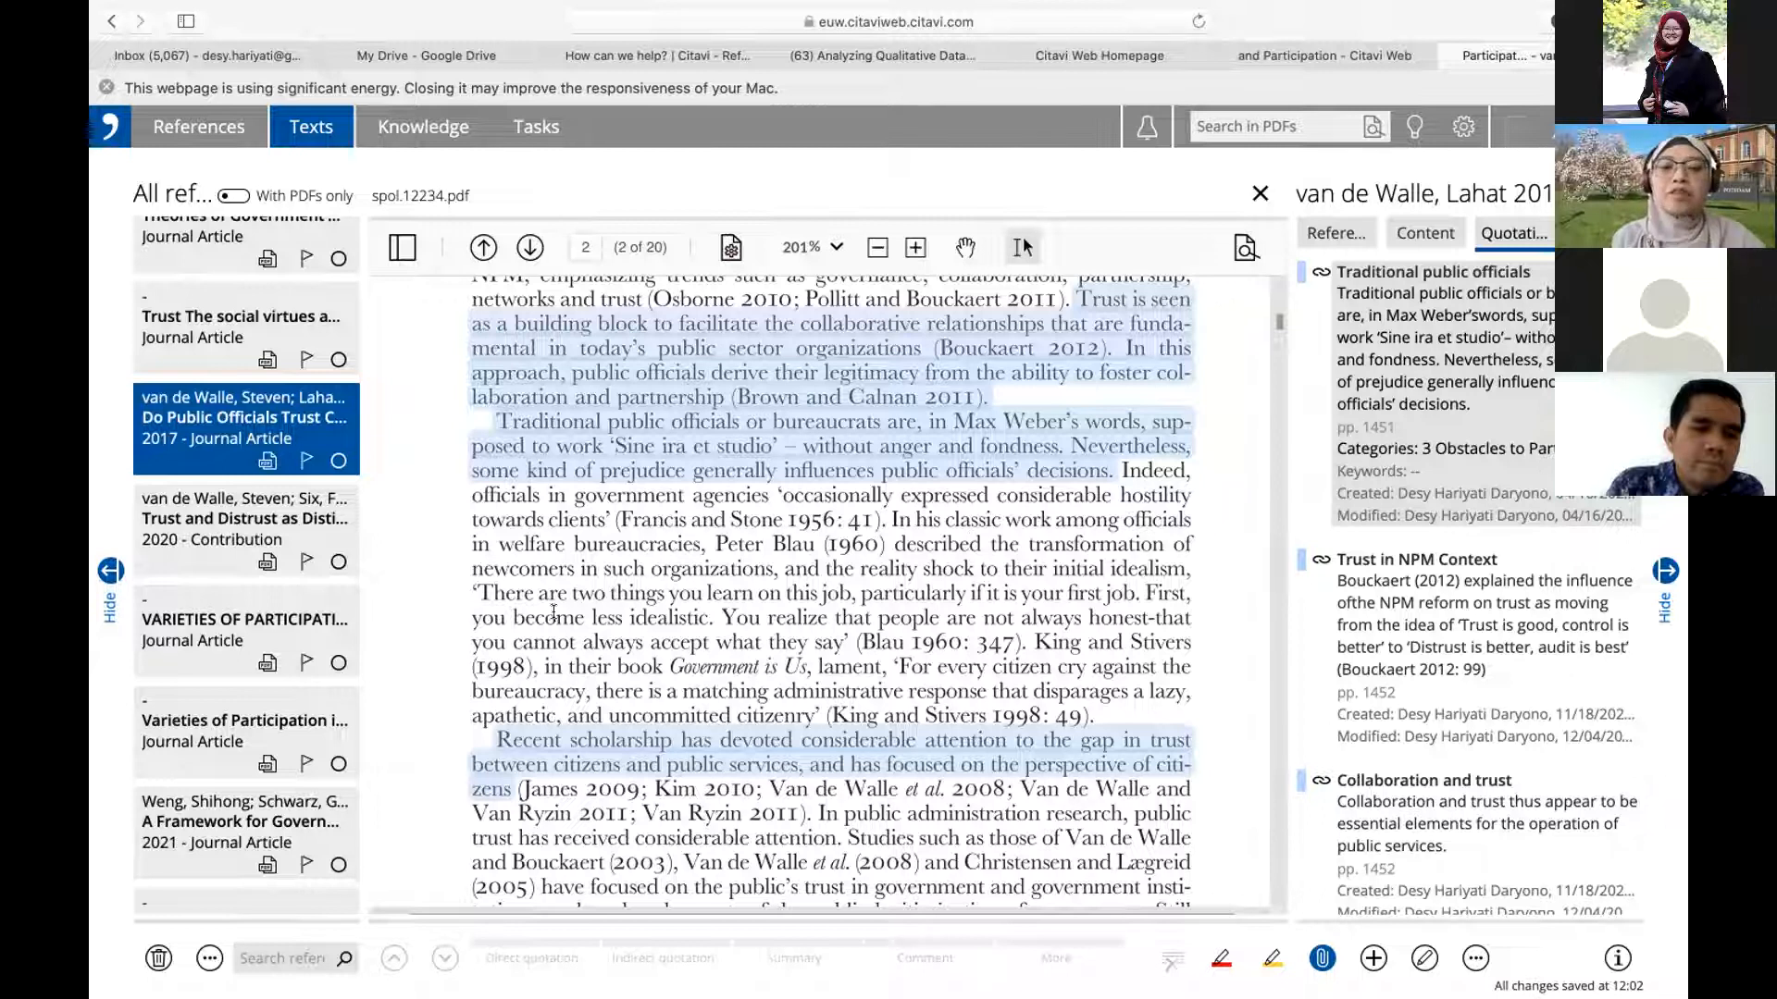
Display all knowledge items of the project and open its task list.
scroll(648, 593, down, 5)
scroll(719, 558, down, 5)
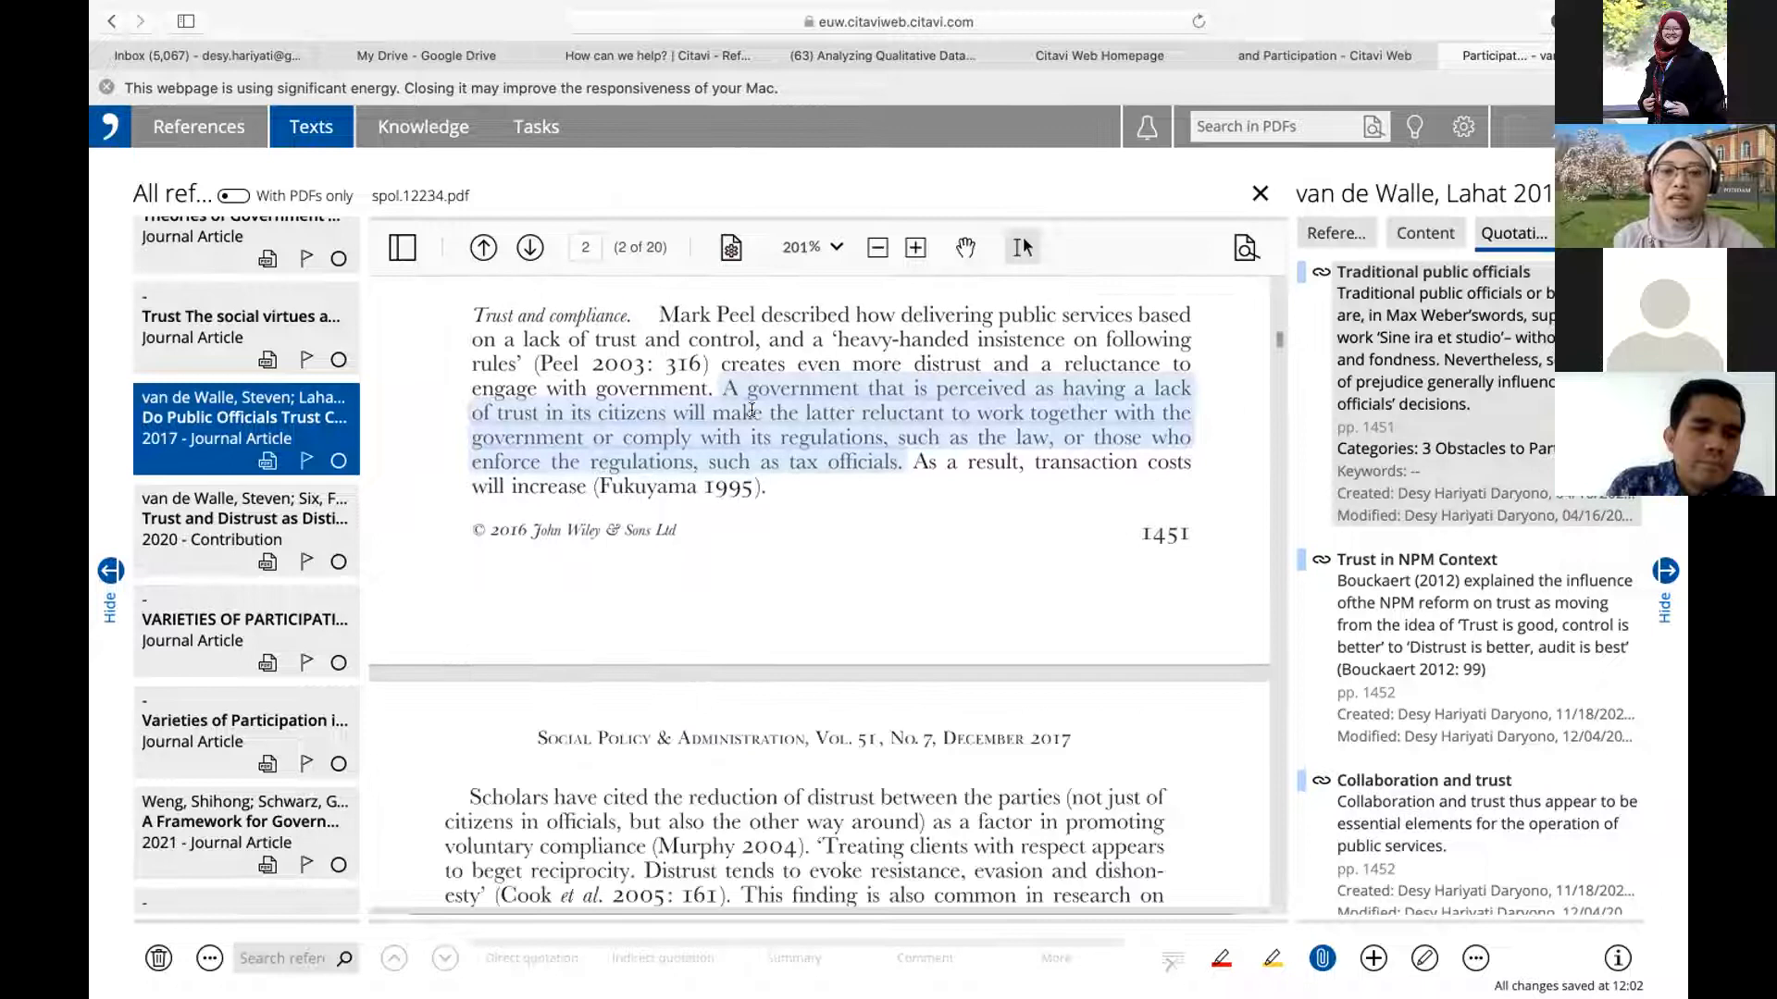
scroll(896, 458, down, 1)
scroll(896, 460, down, 6)
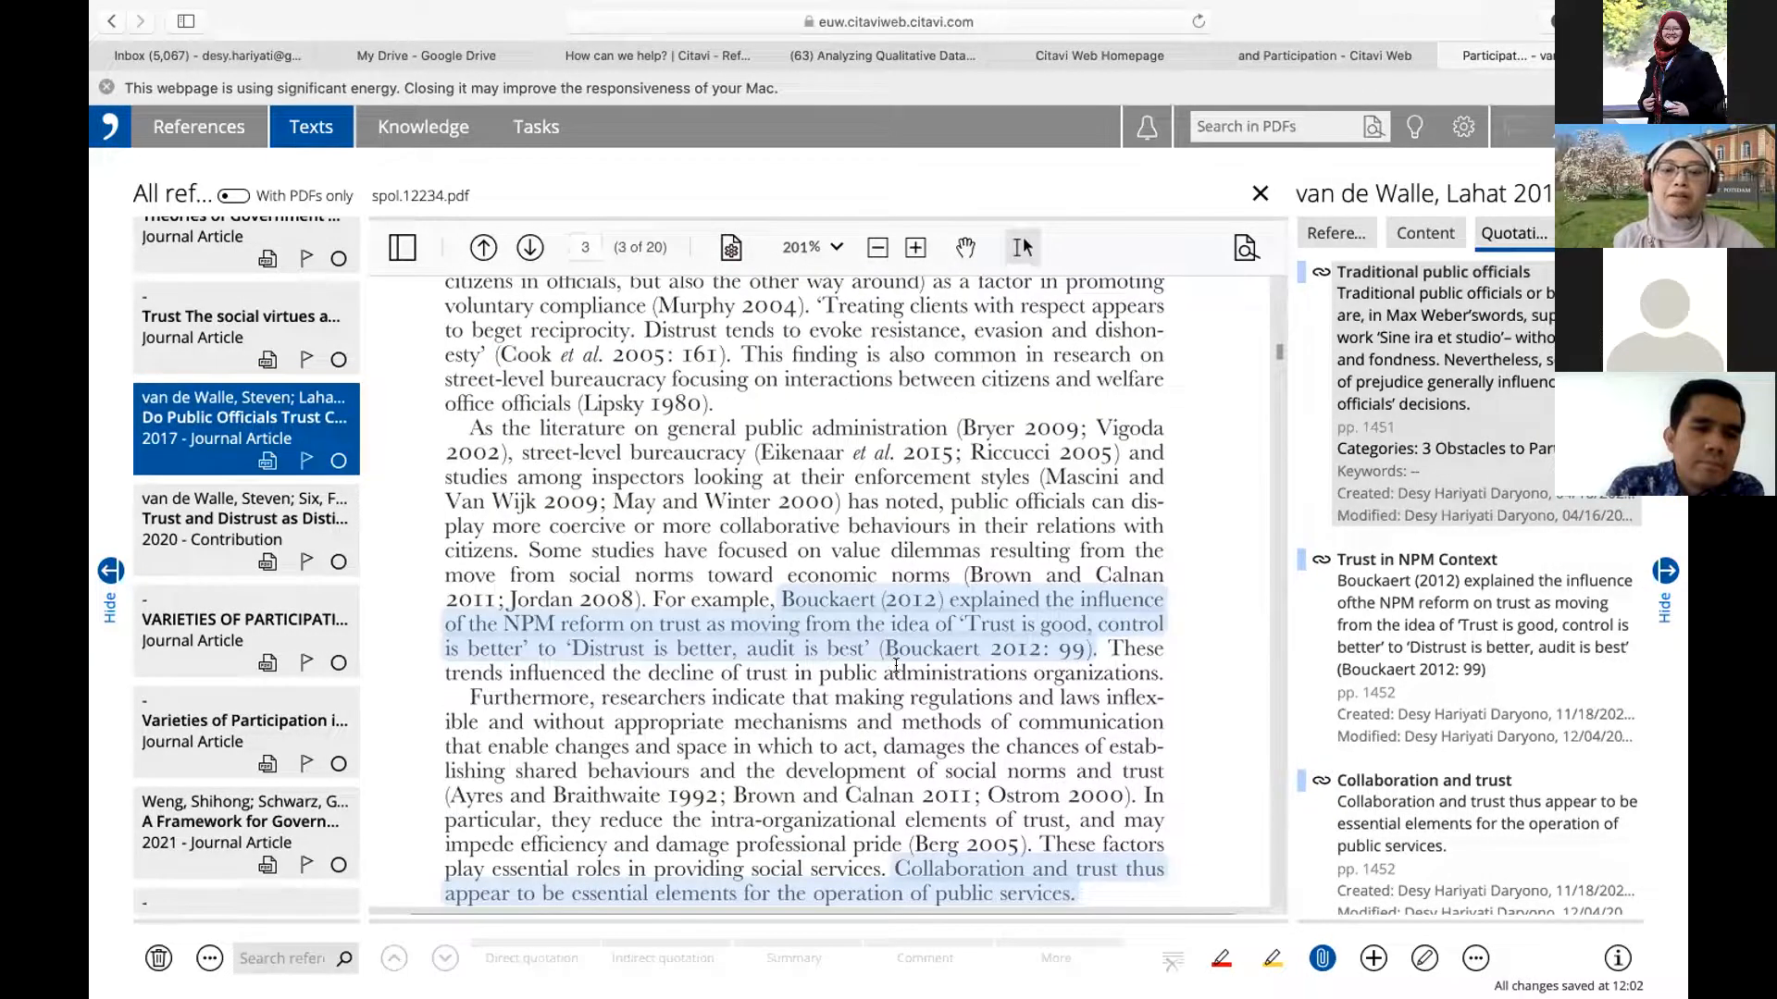
scroll(848, 418, up, 8)
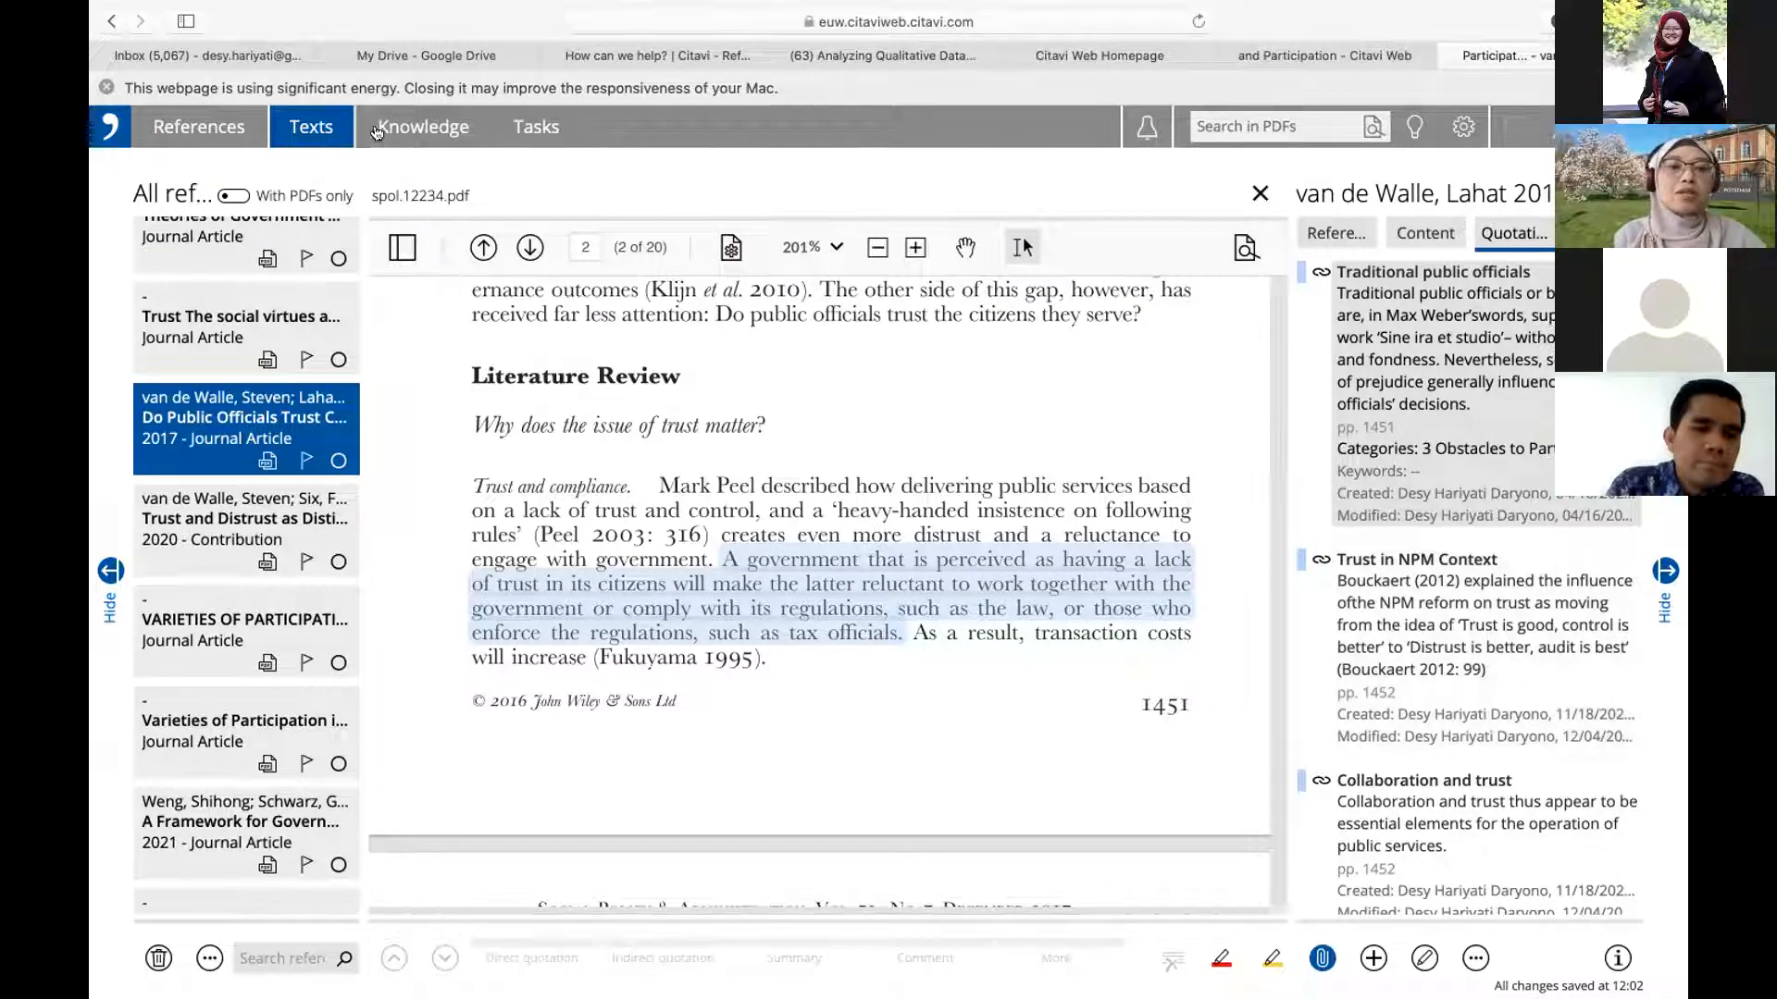
click(421, 128)
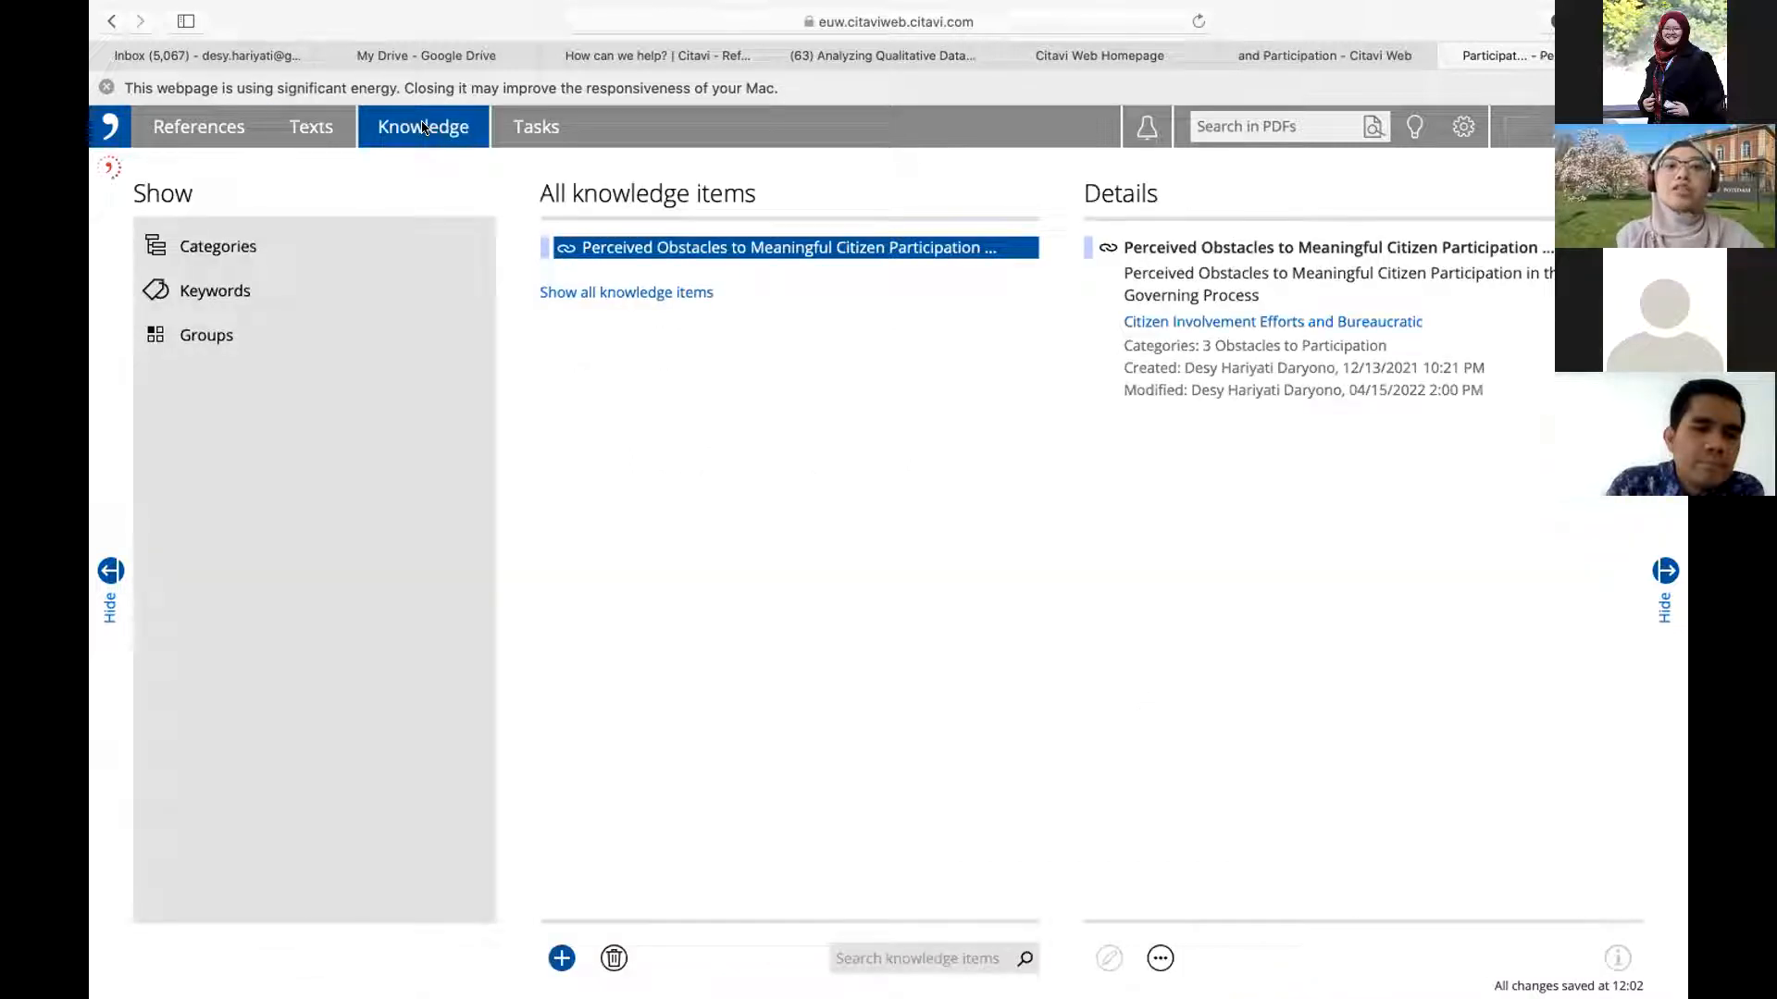
click(599, 293)
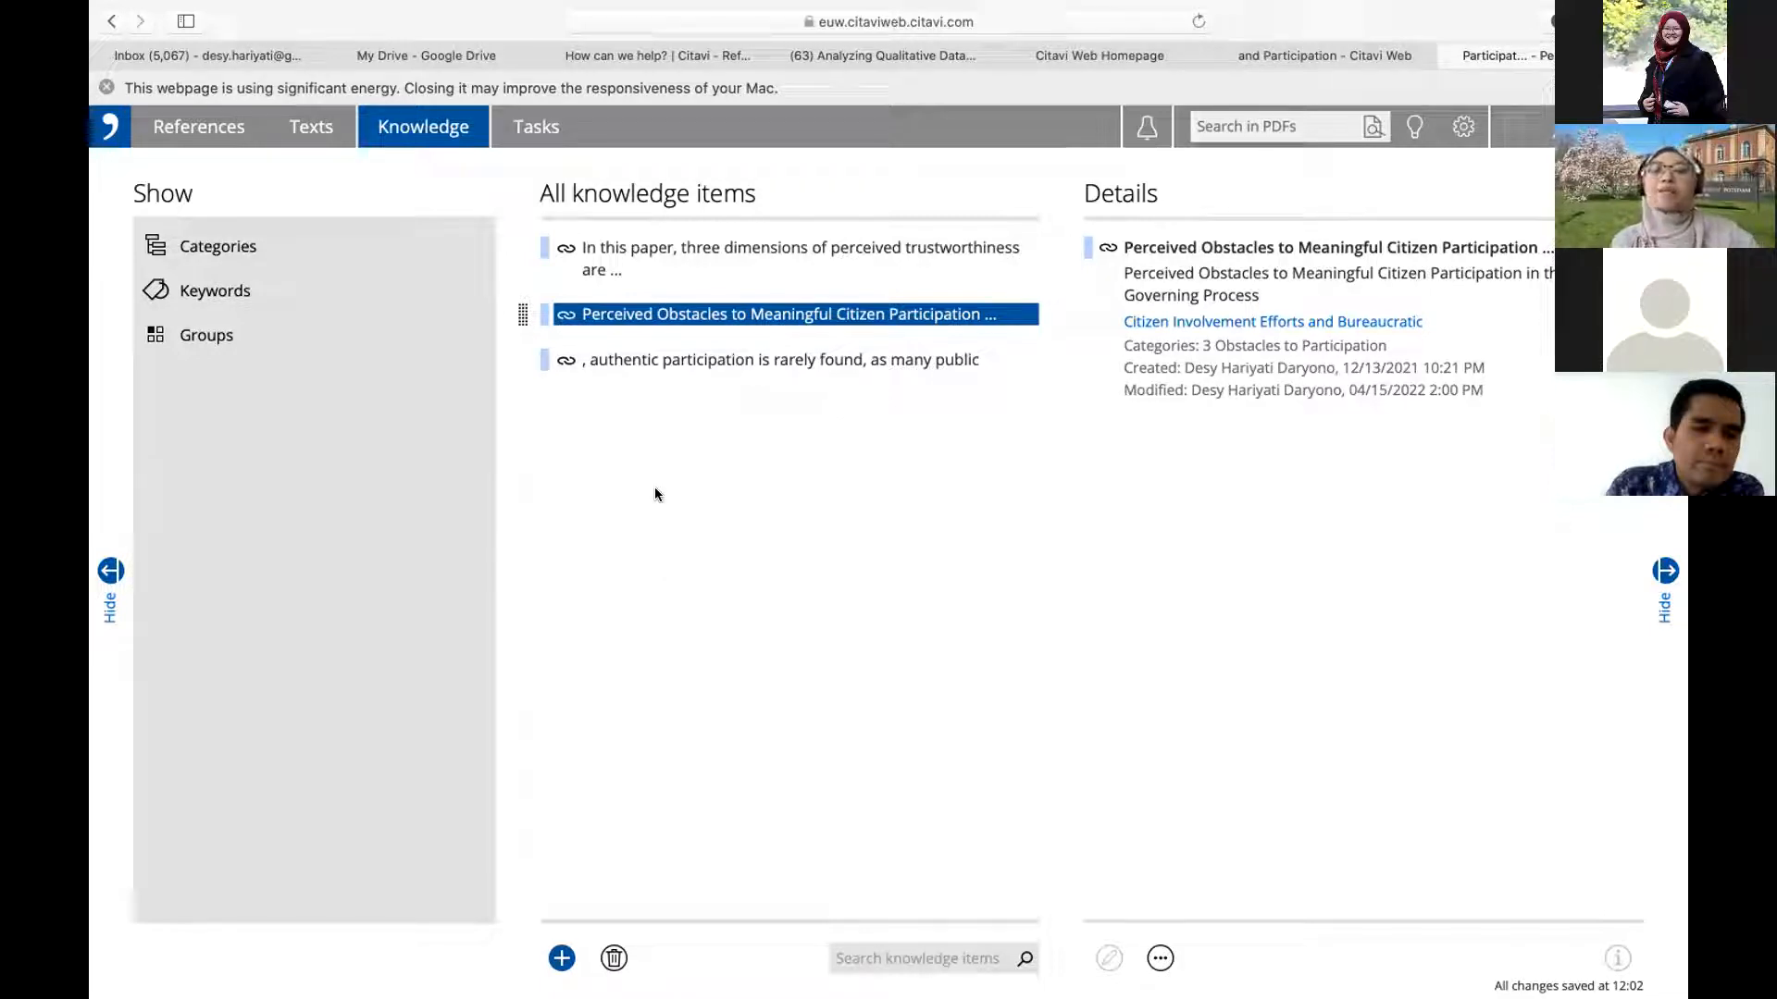
click(540, 131)
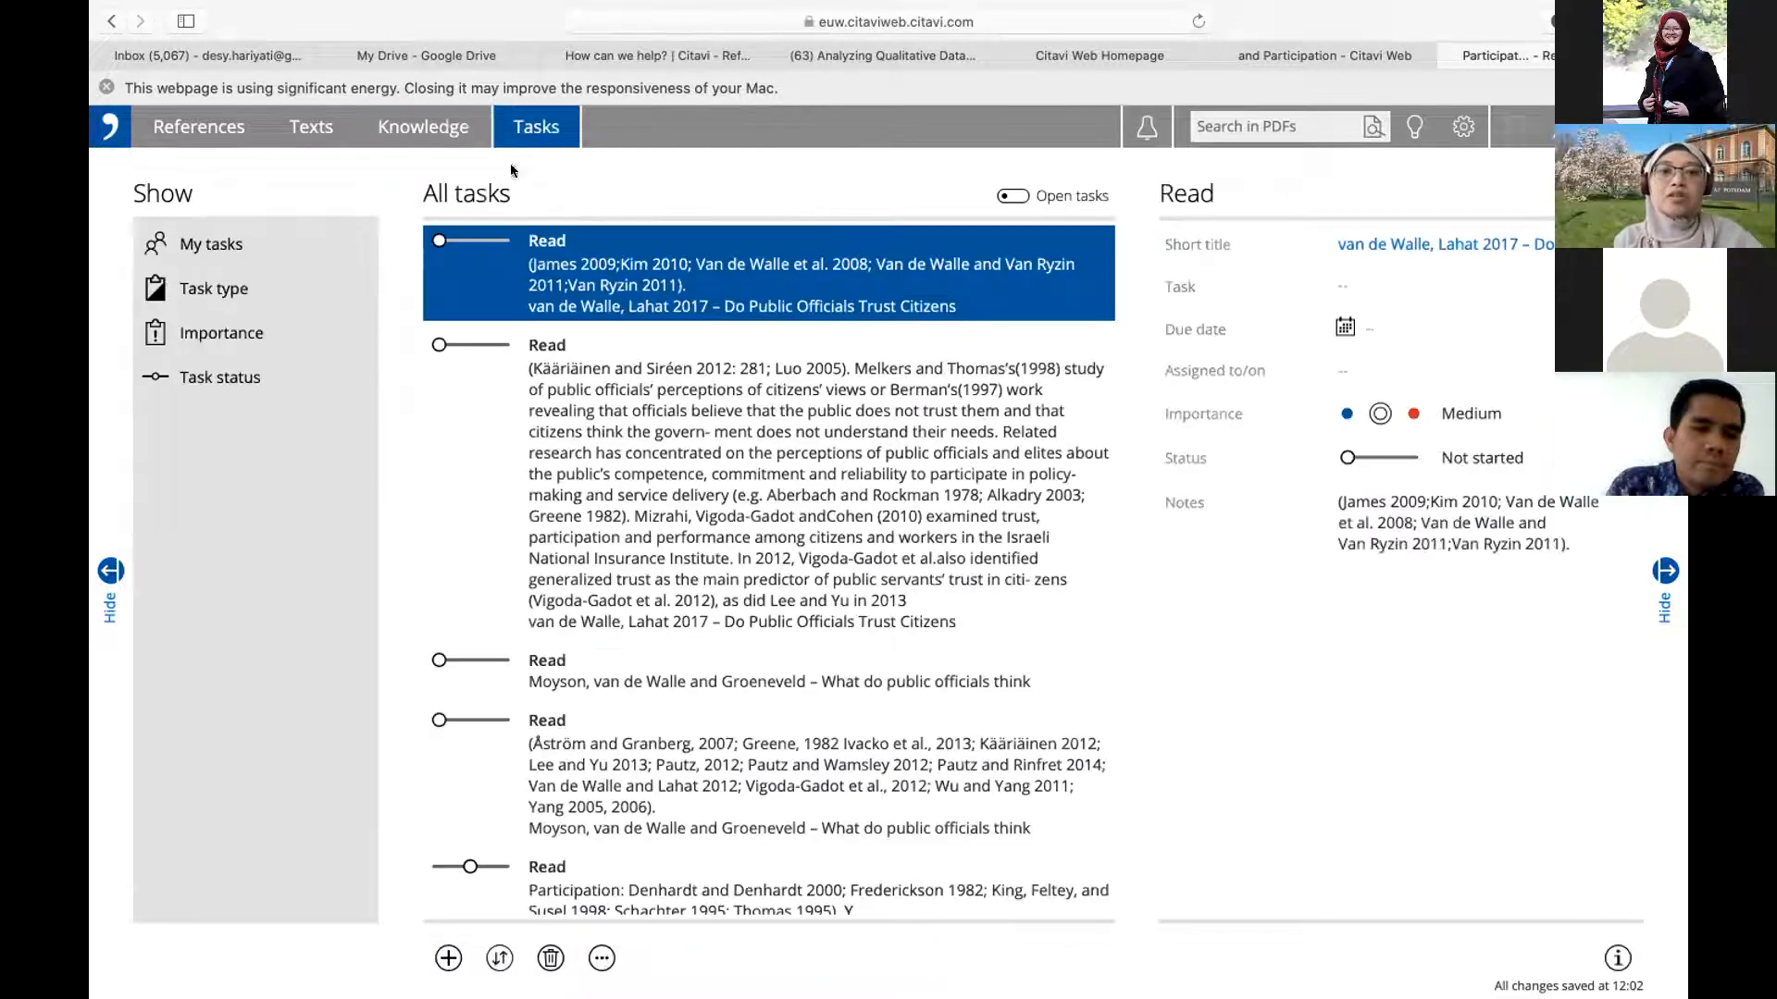
Return to the article, select "As a result, transaction costs will increase (Fukuyama 1995)." on page 1451, and view the available task types.
click(312, 127)
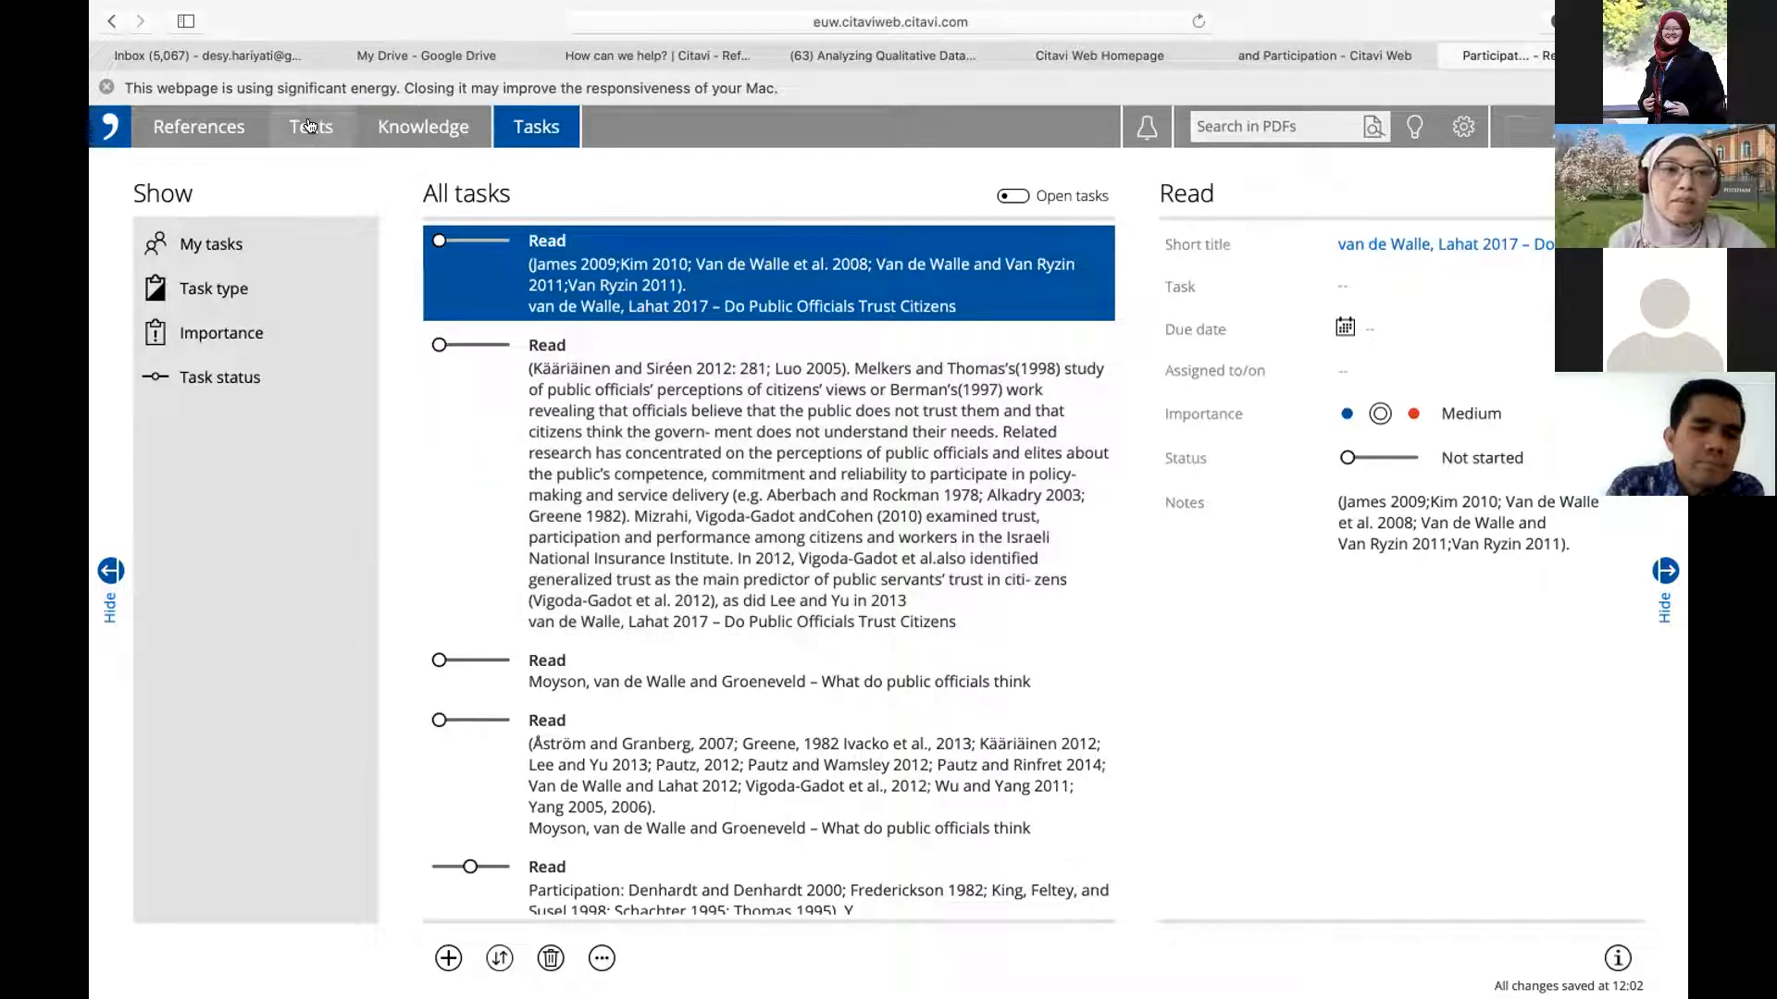
scroll(946, 406, down, 5)
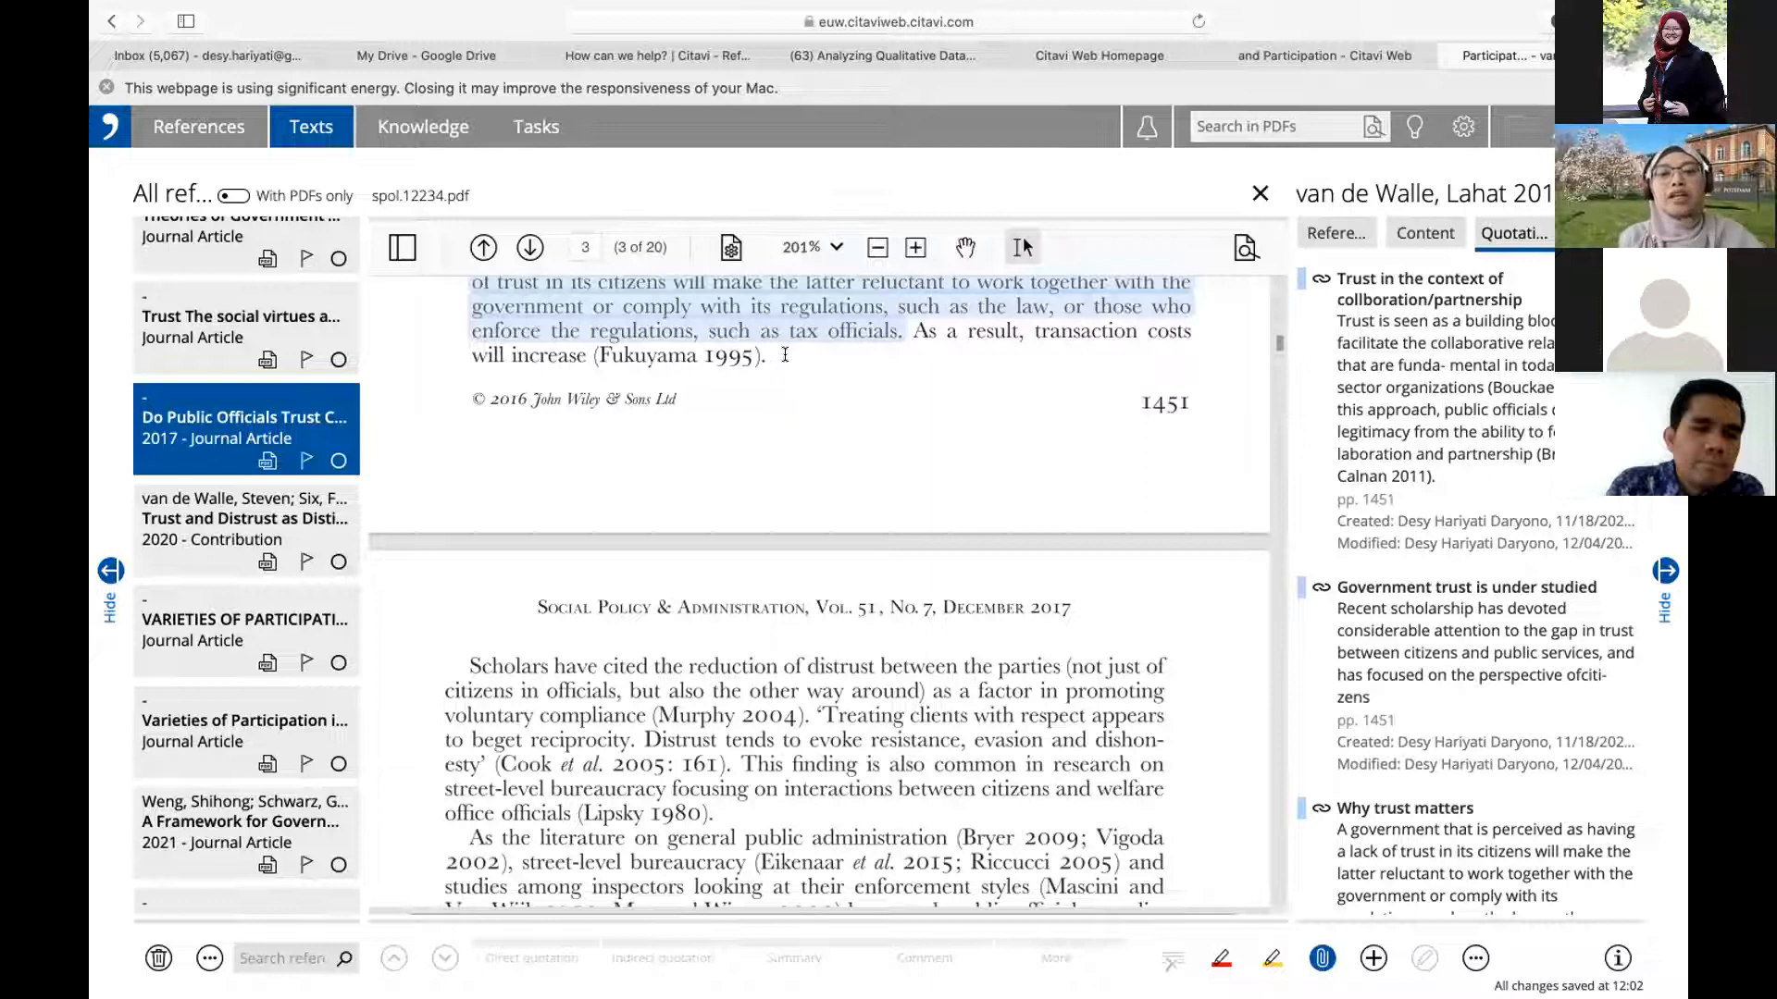
double_click(916, 331)
drag(916, 349, 789, 370)
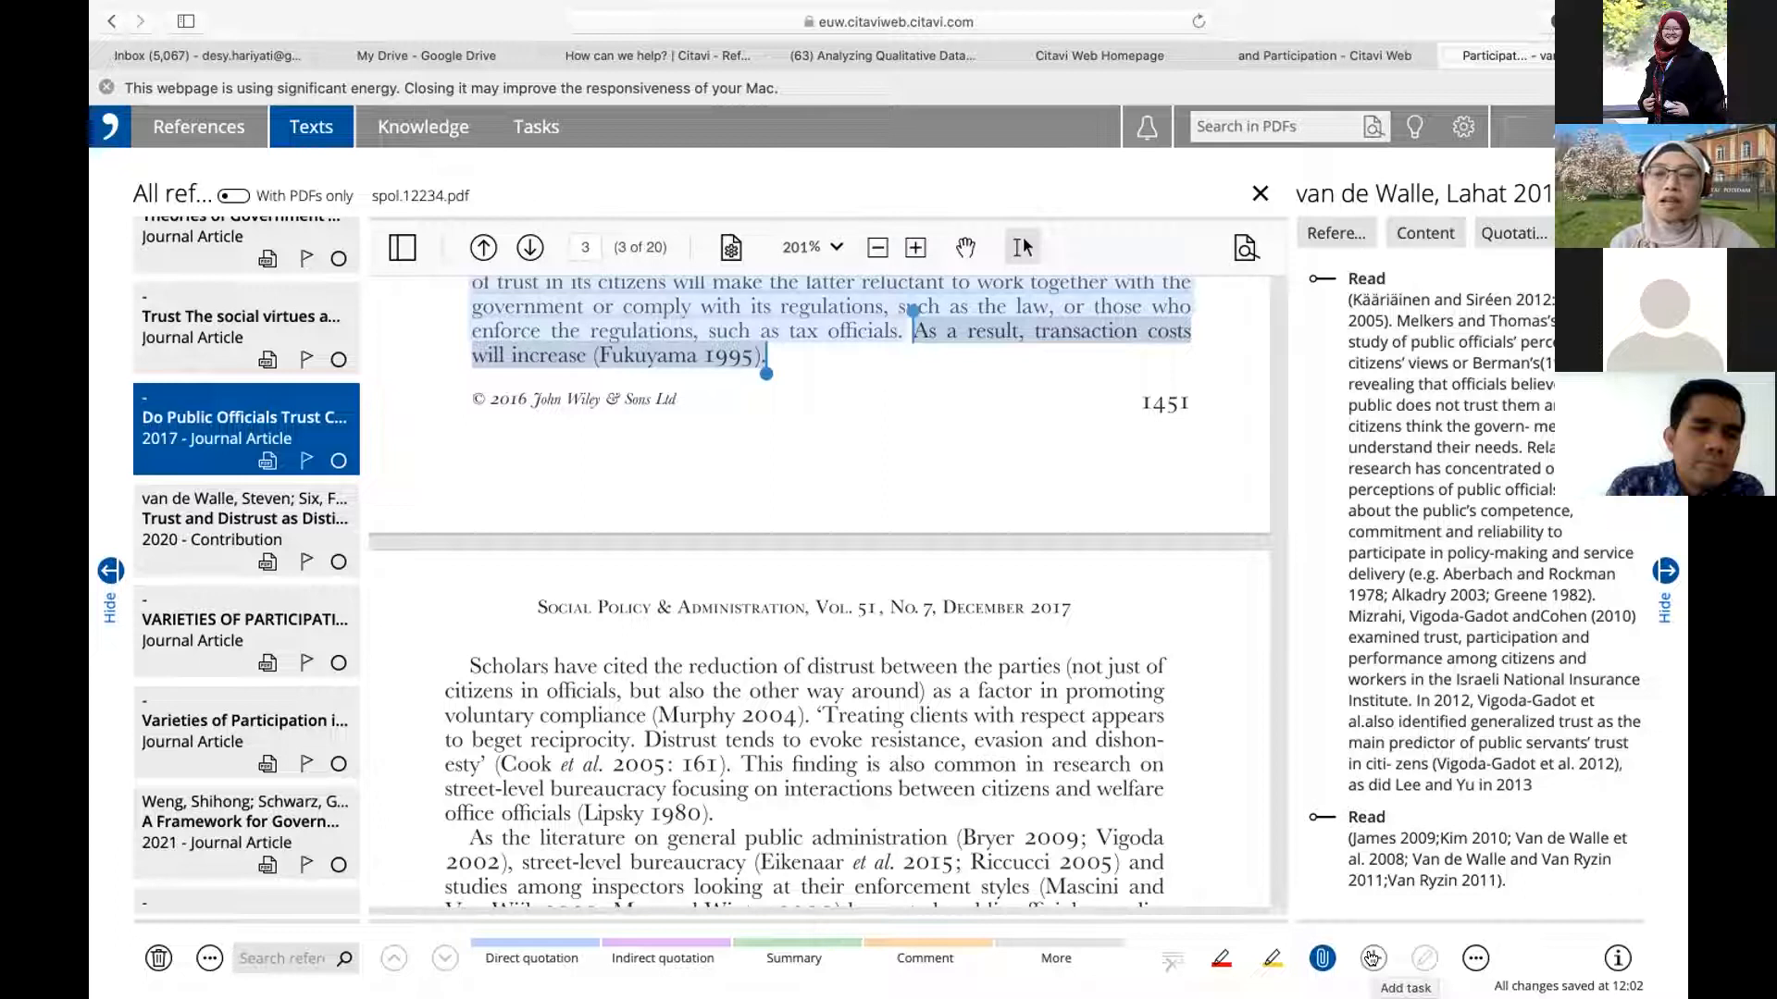
click(1371, 958)
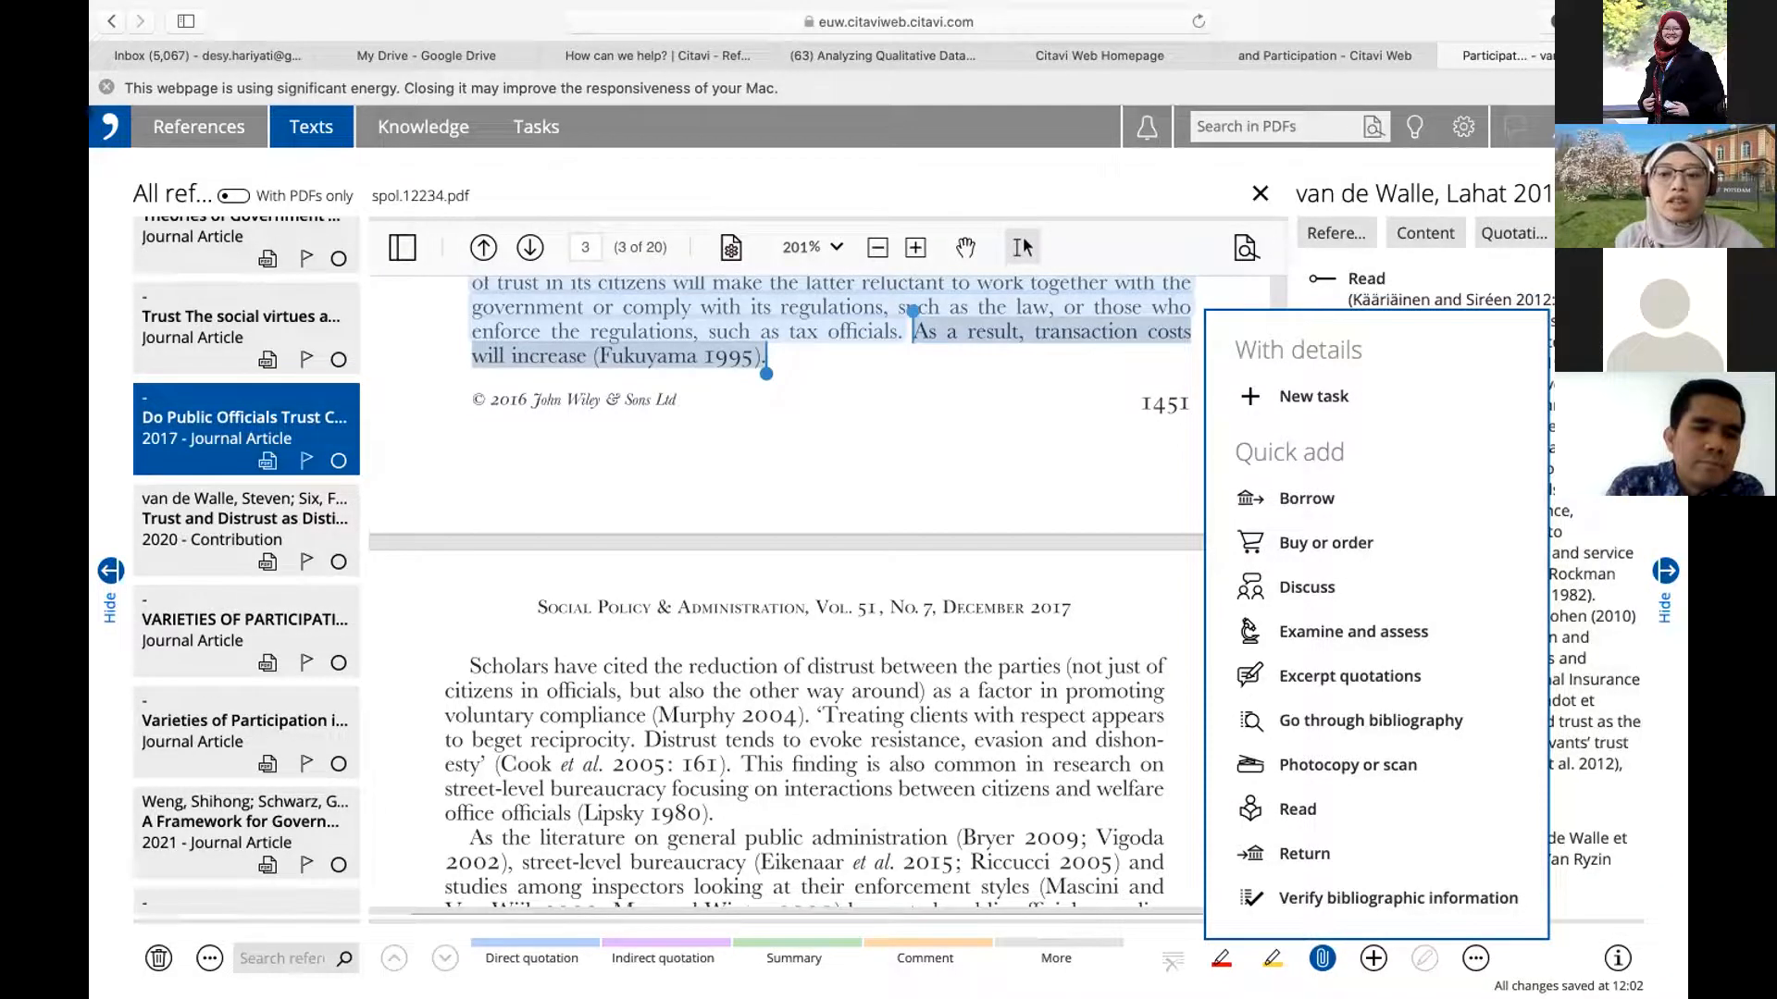
key(Escape)
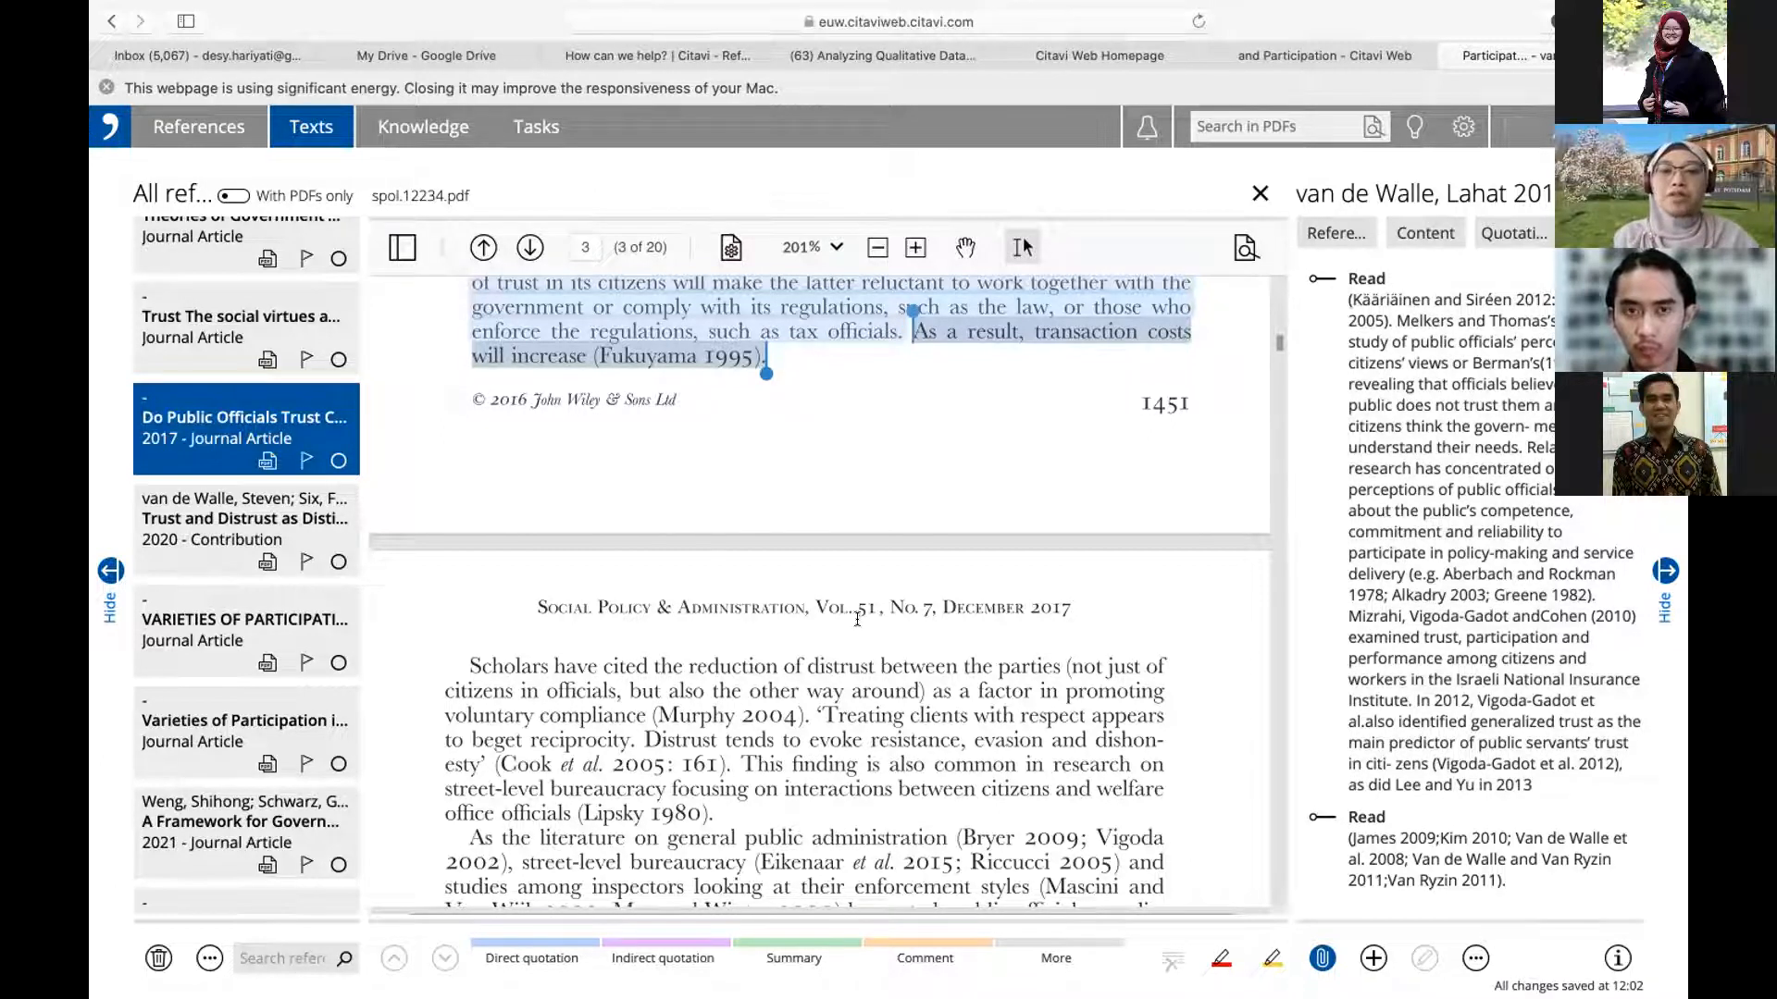
Examine the article's highlighted passages from page 1452 through the "Welfare regime and trust" section.
scroll(857, 619, down, 5)
scroll(857, 619, down, 4)
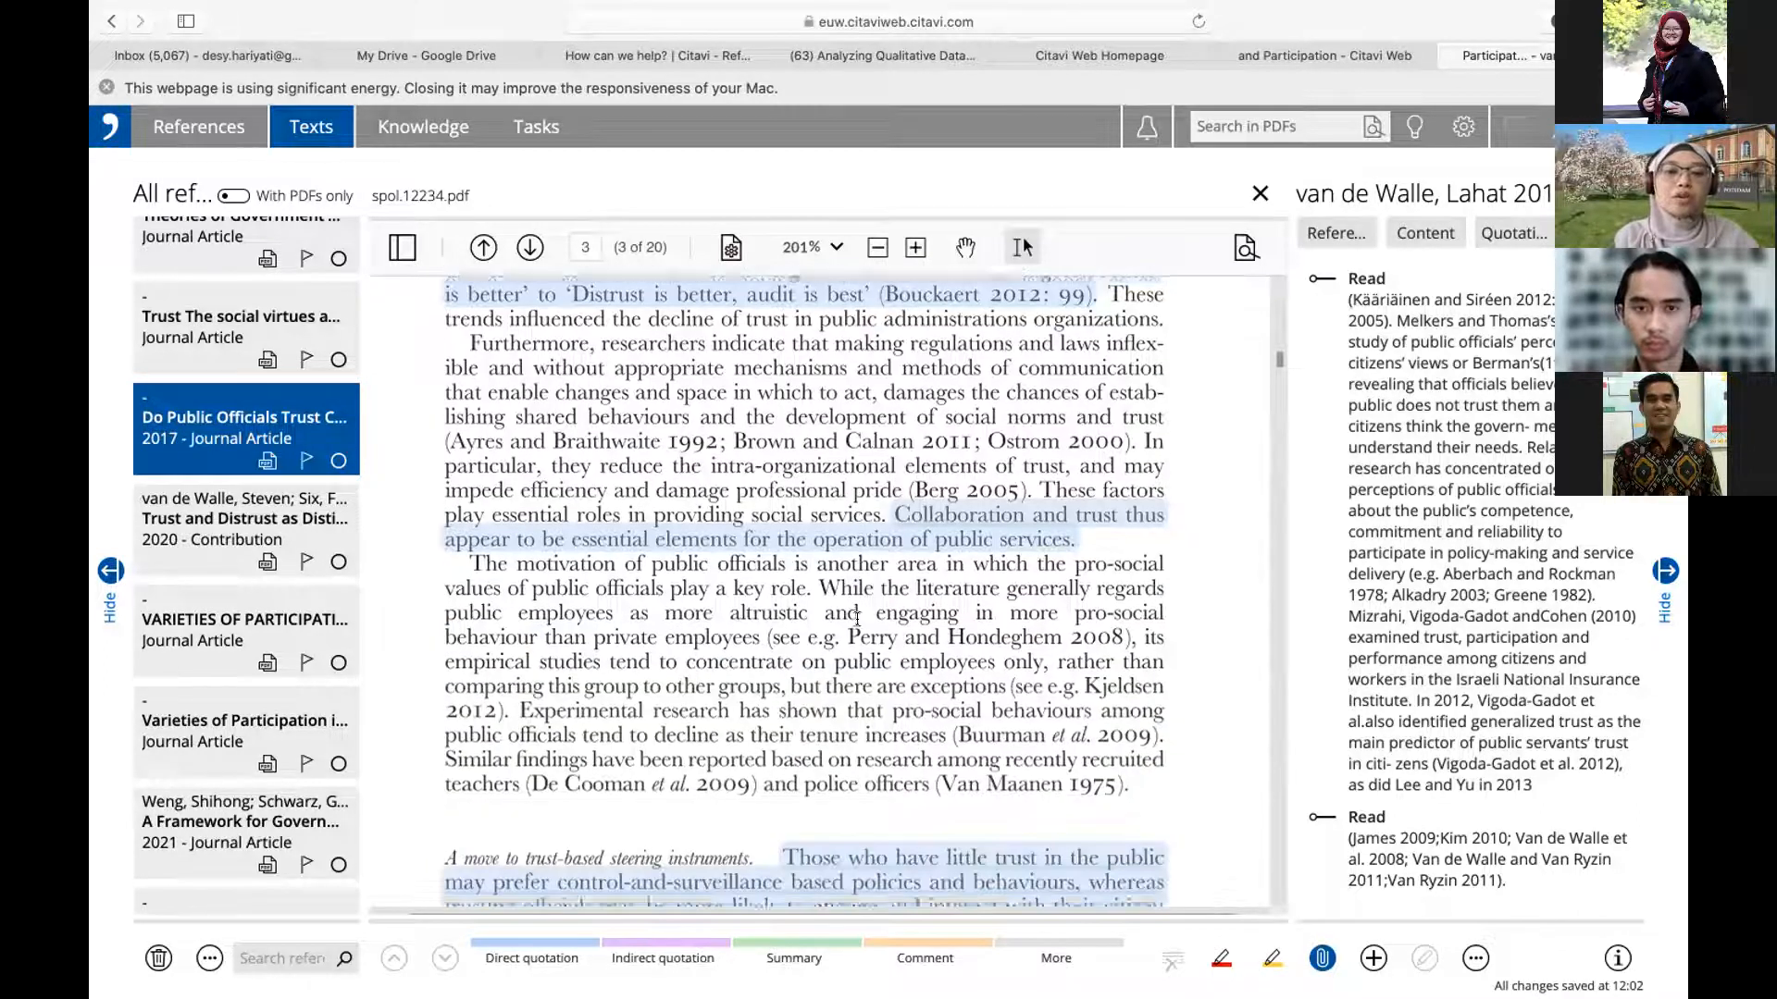
scroll(857, 619, down, 4)
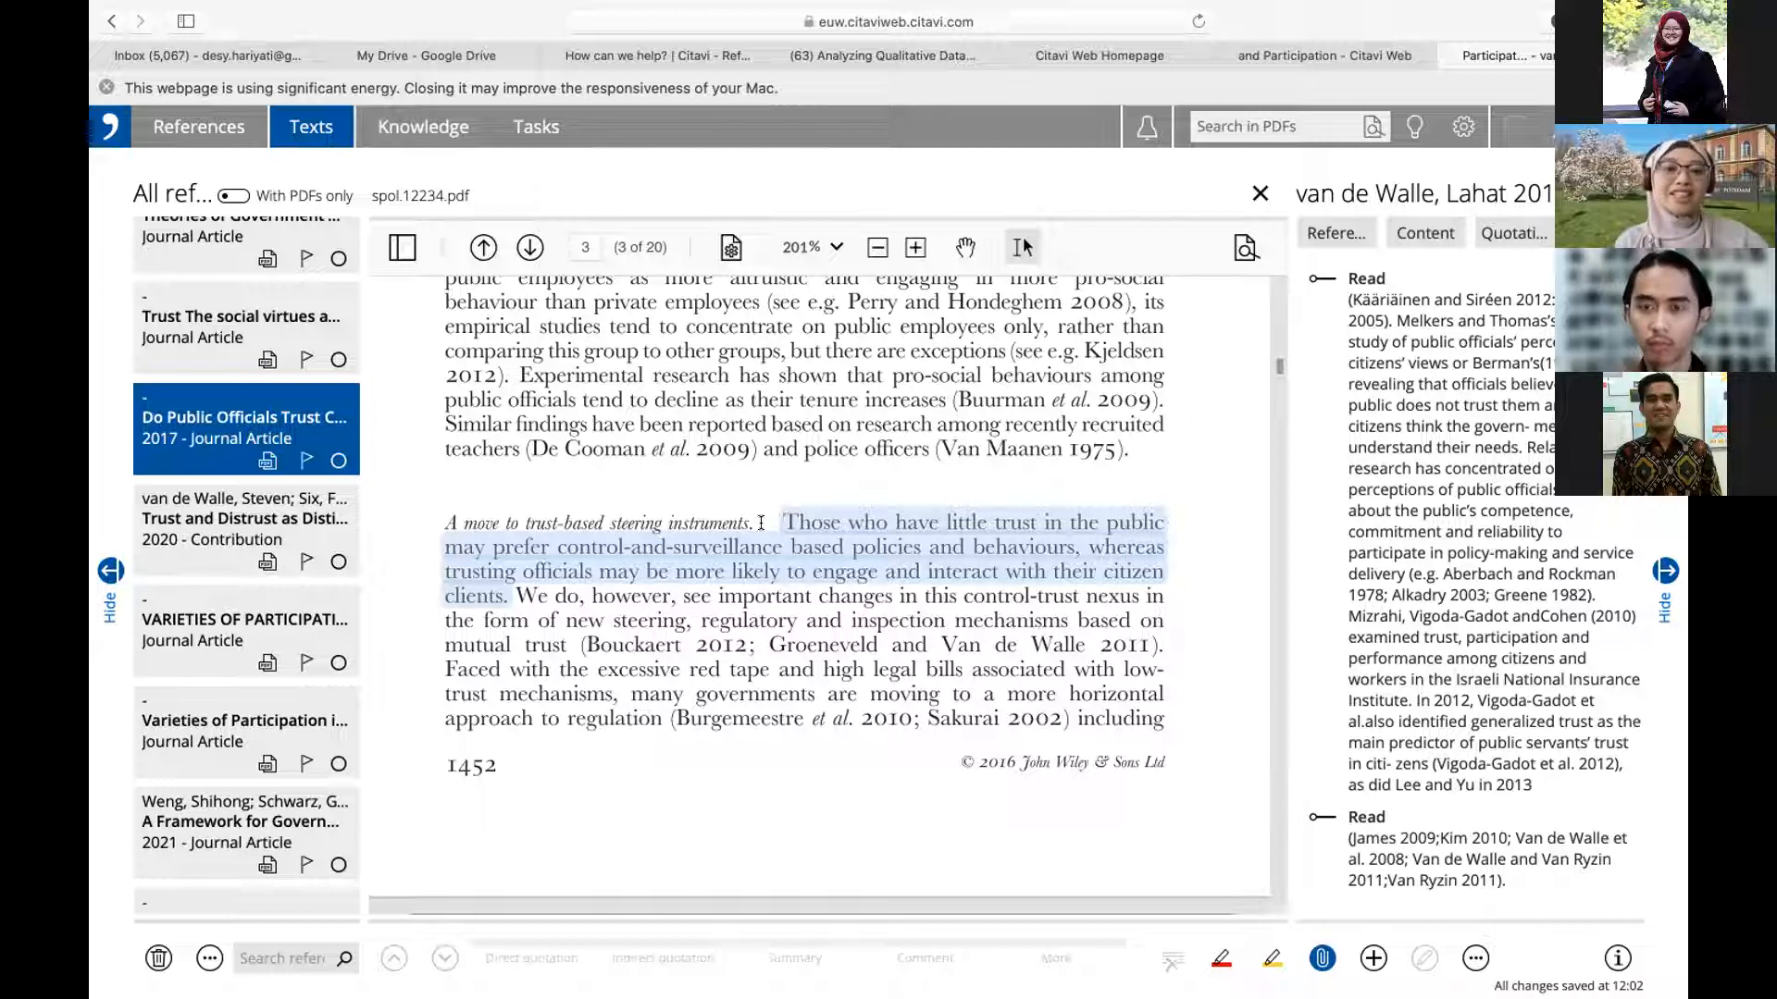
scroll(824, 655, down, 10)
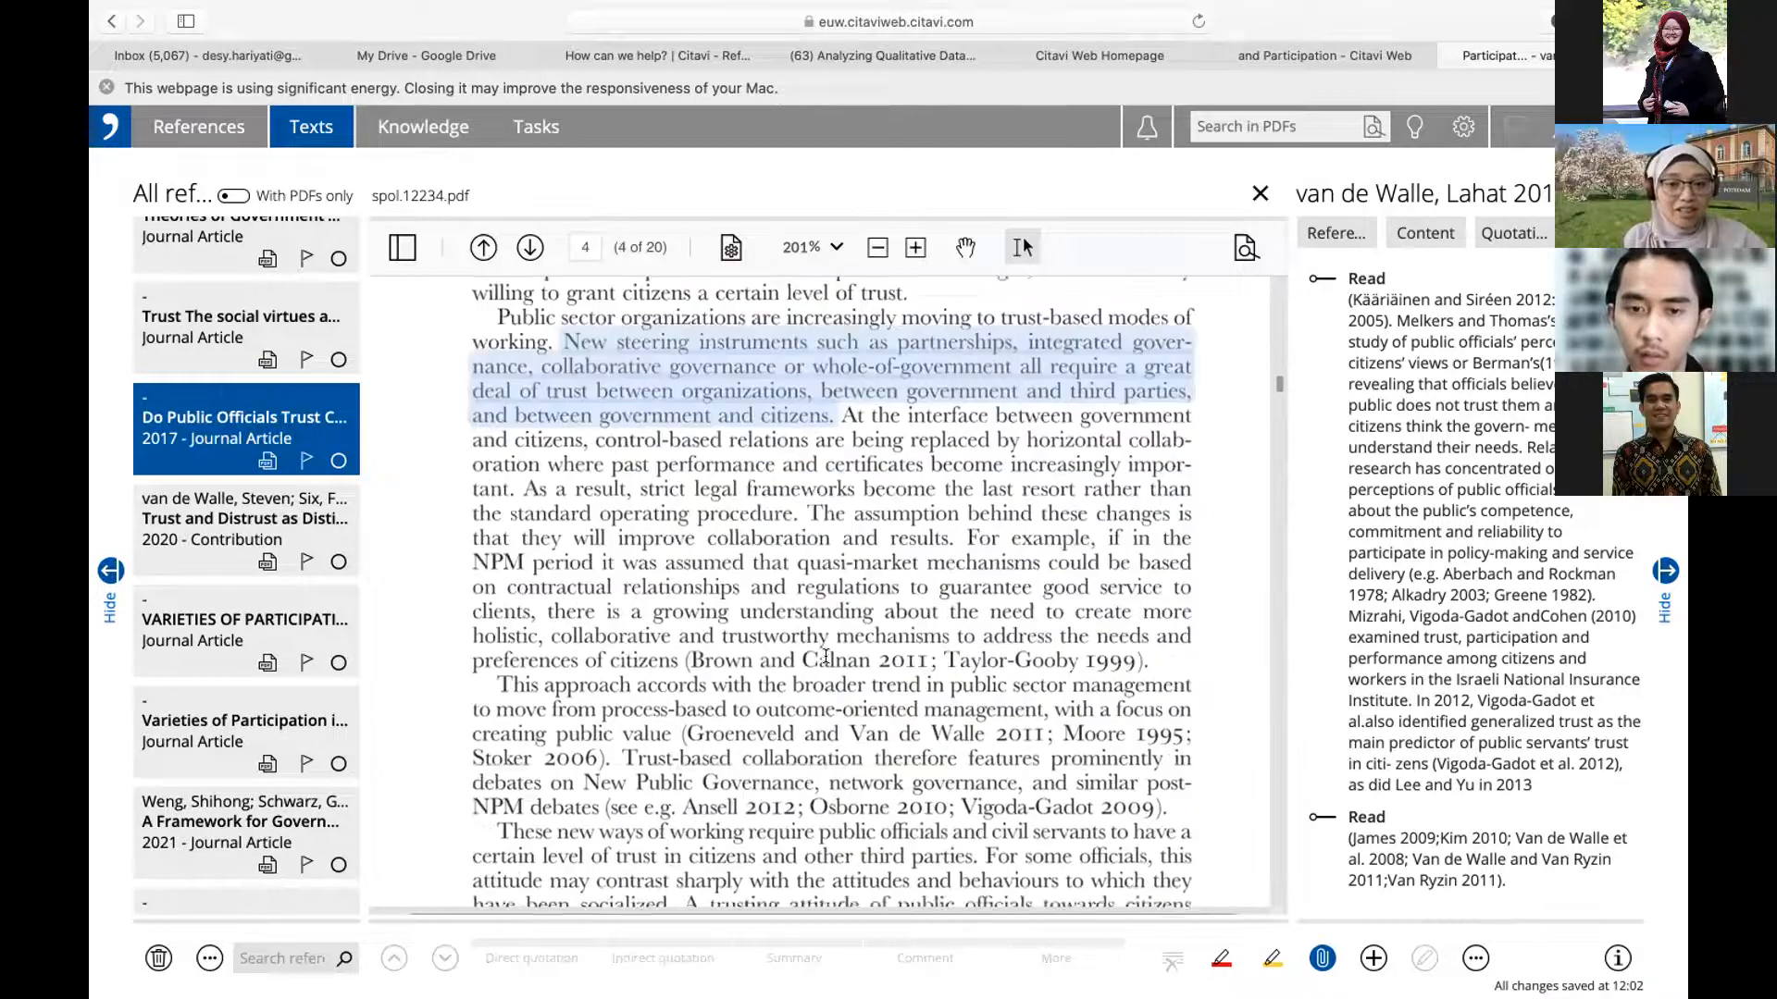
scroll(824, 655, down, 10)
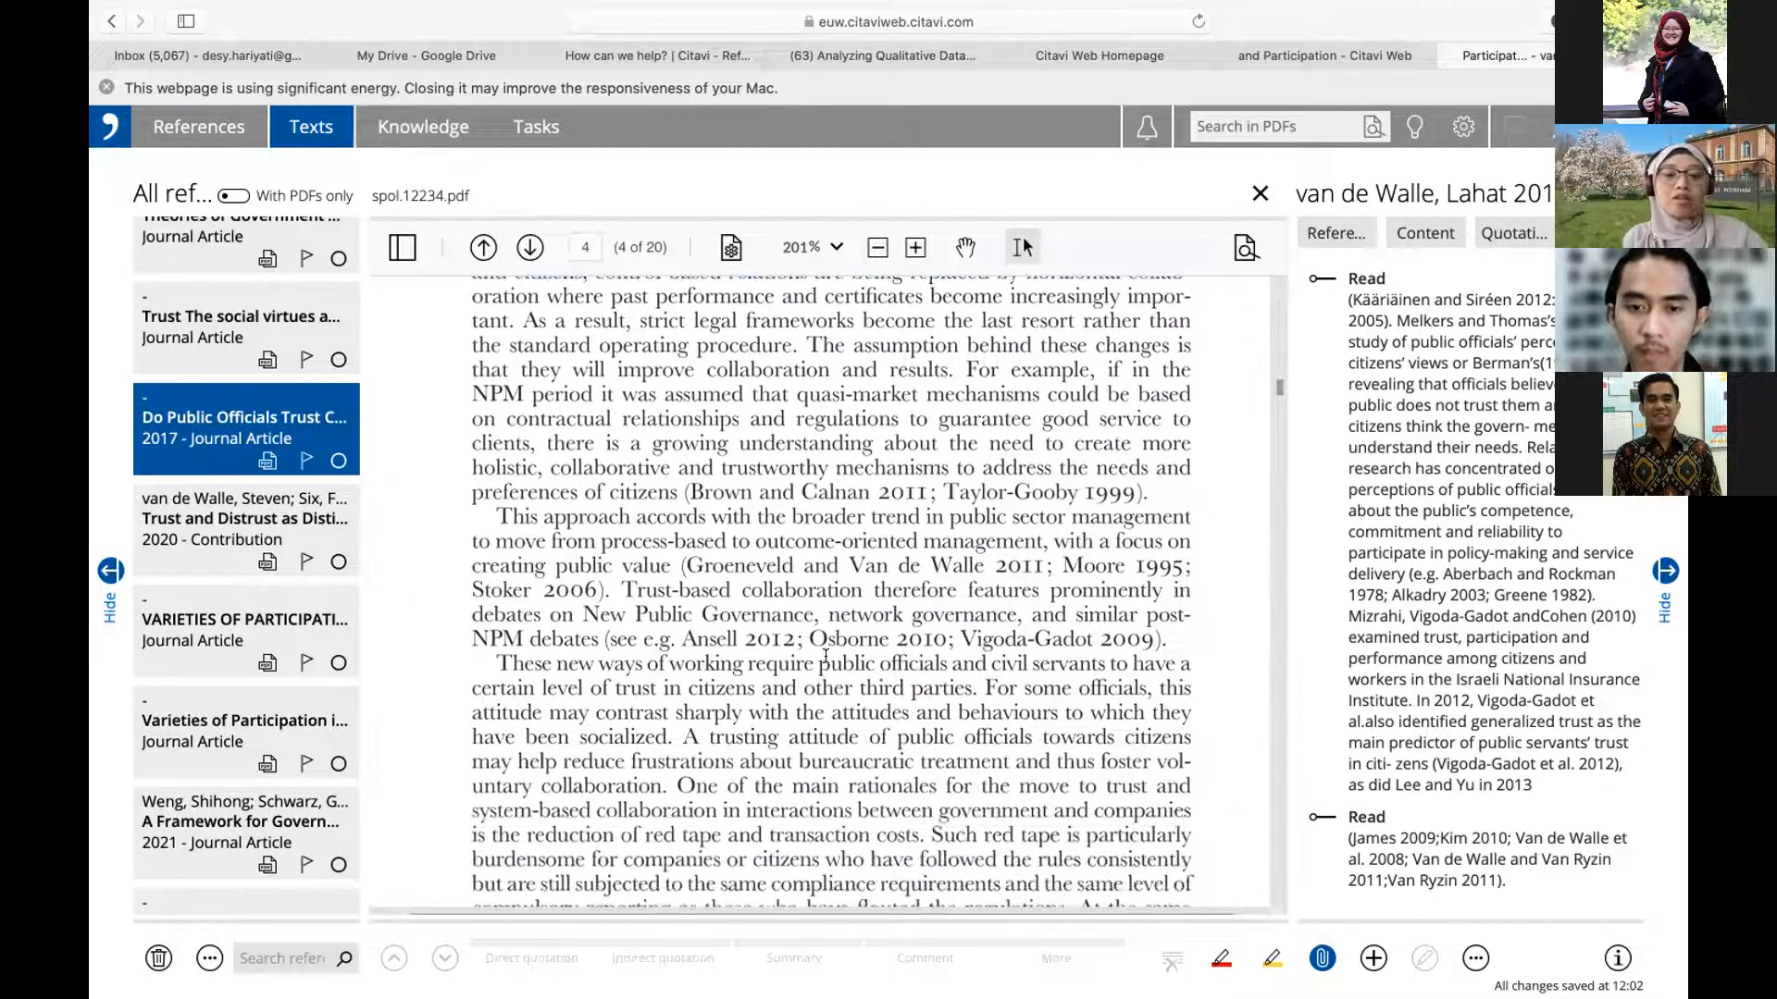
scroll(824, 655, down, 10)
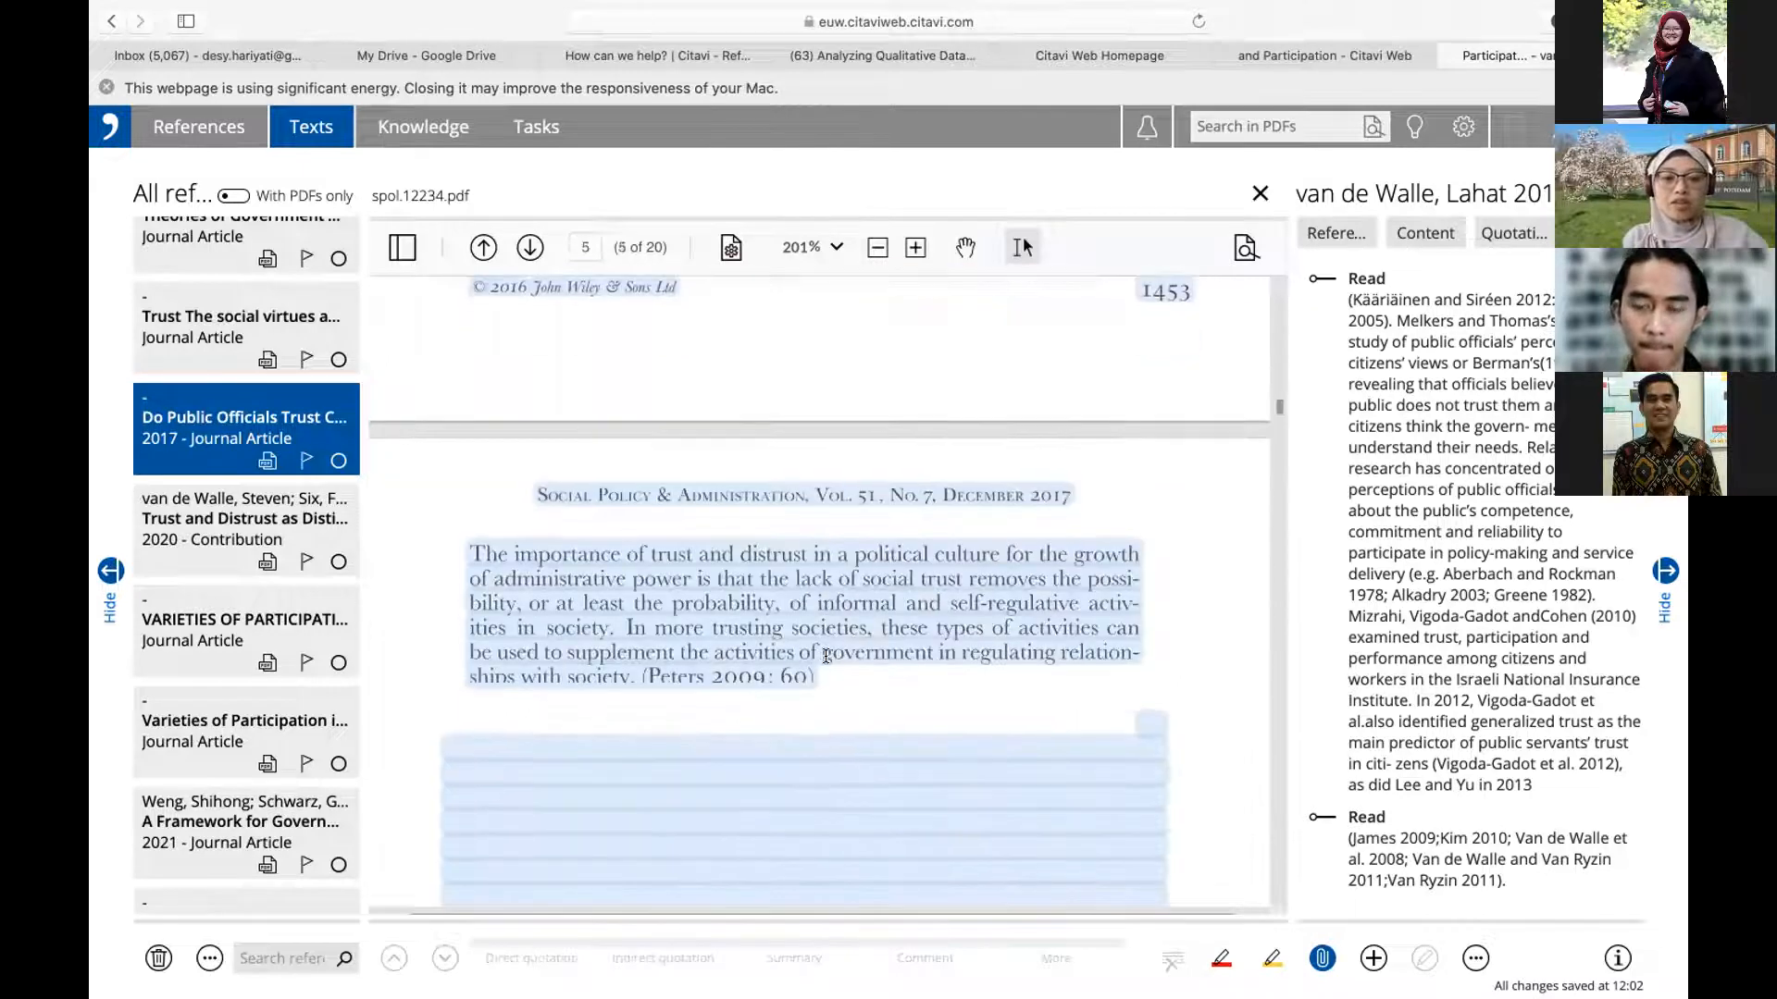
scroll(679, 669, down, 5)
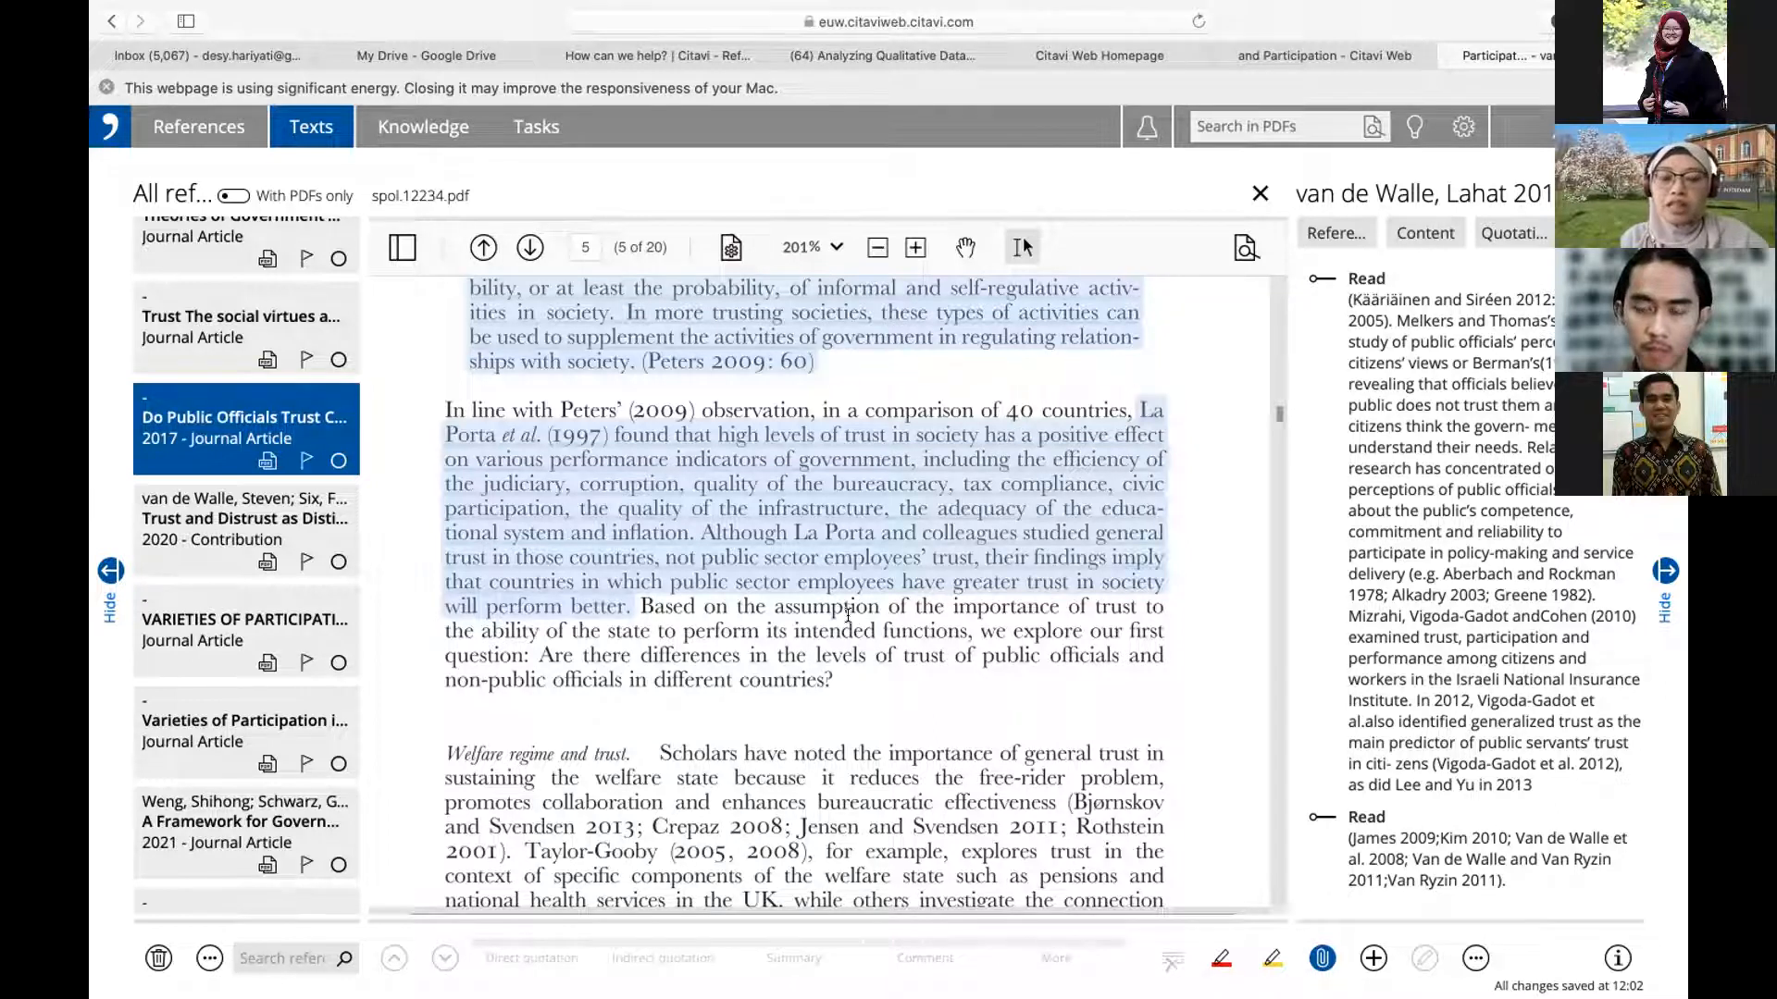
scroll(848, 613, down, 7)
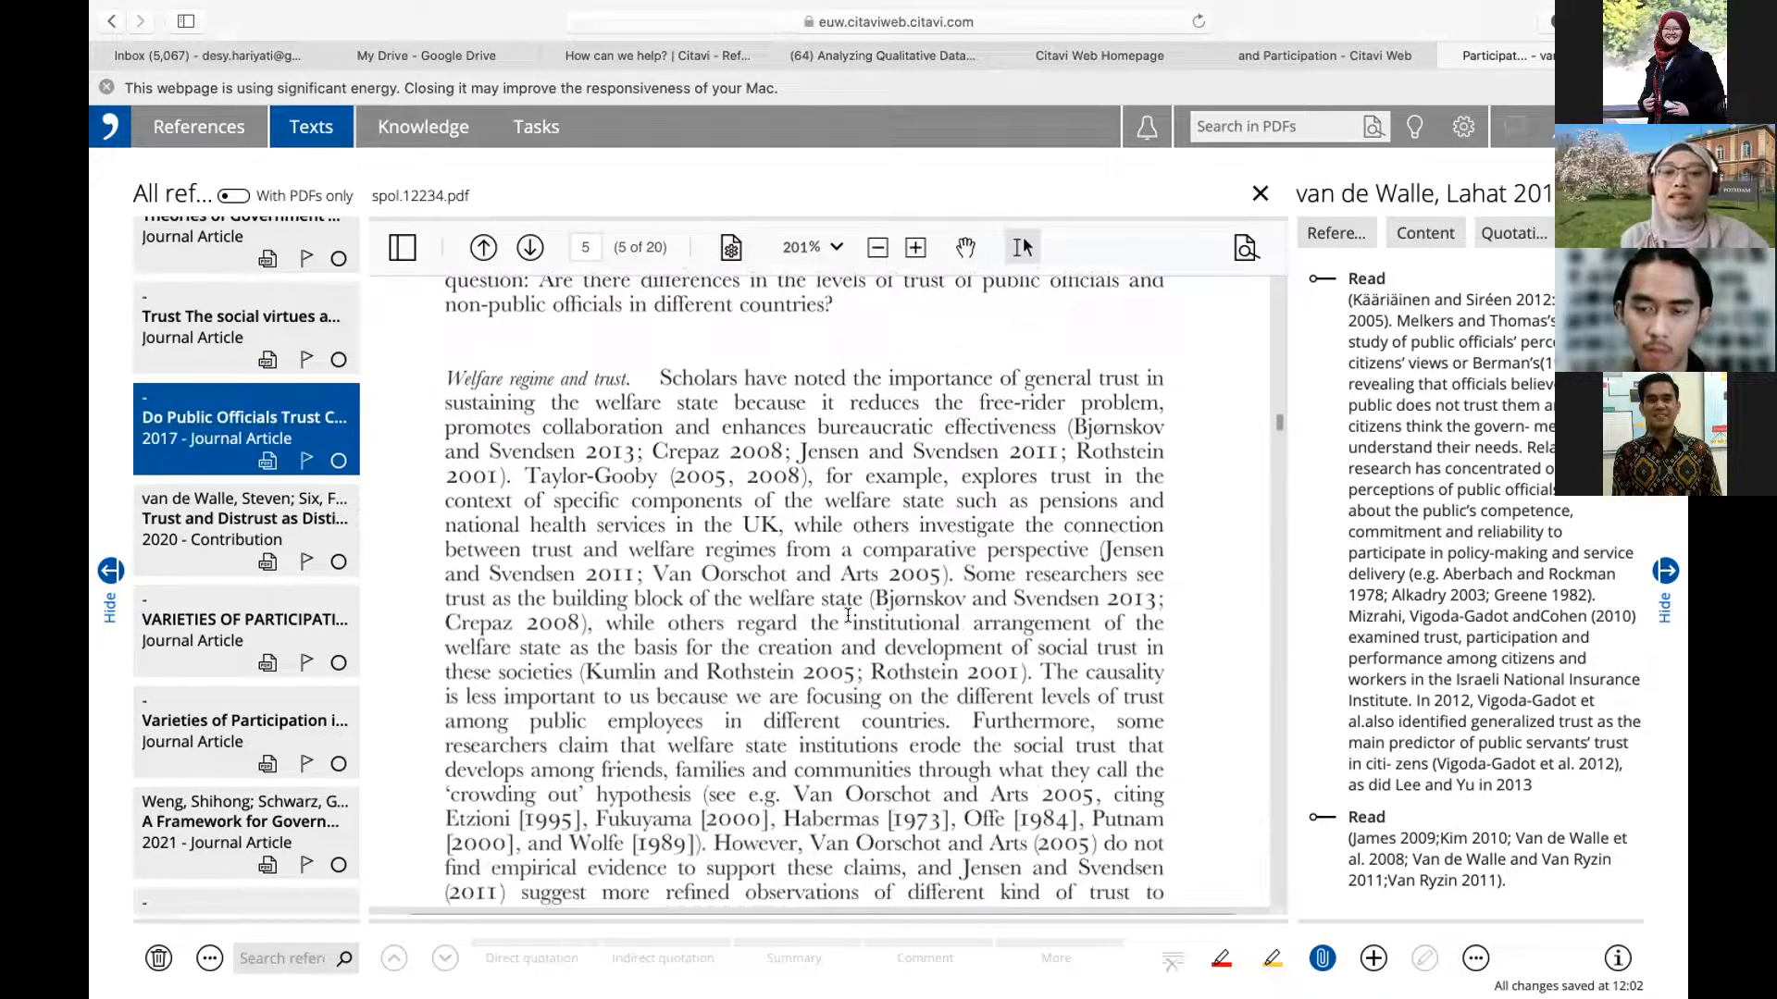
scroll(740, 551, up, 8)
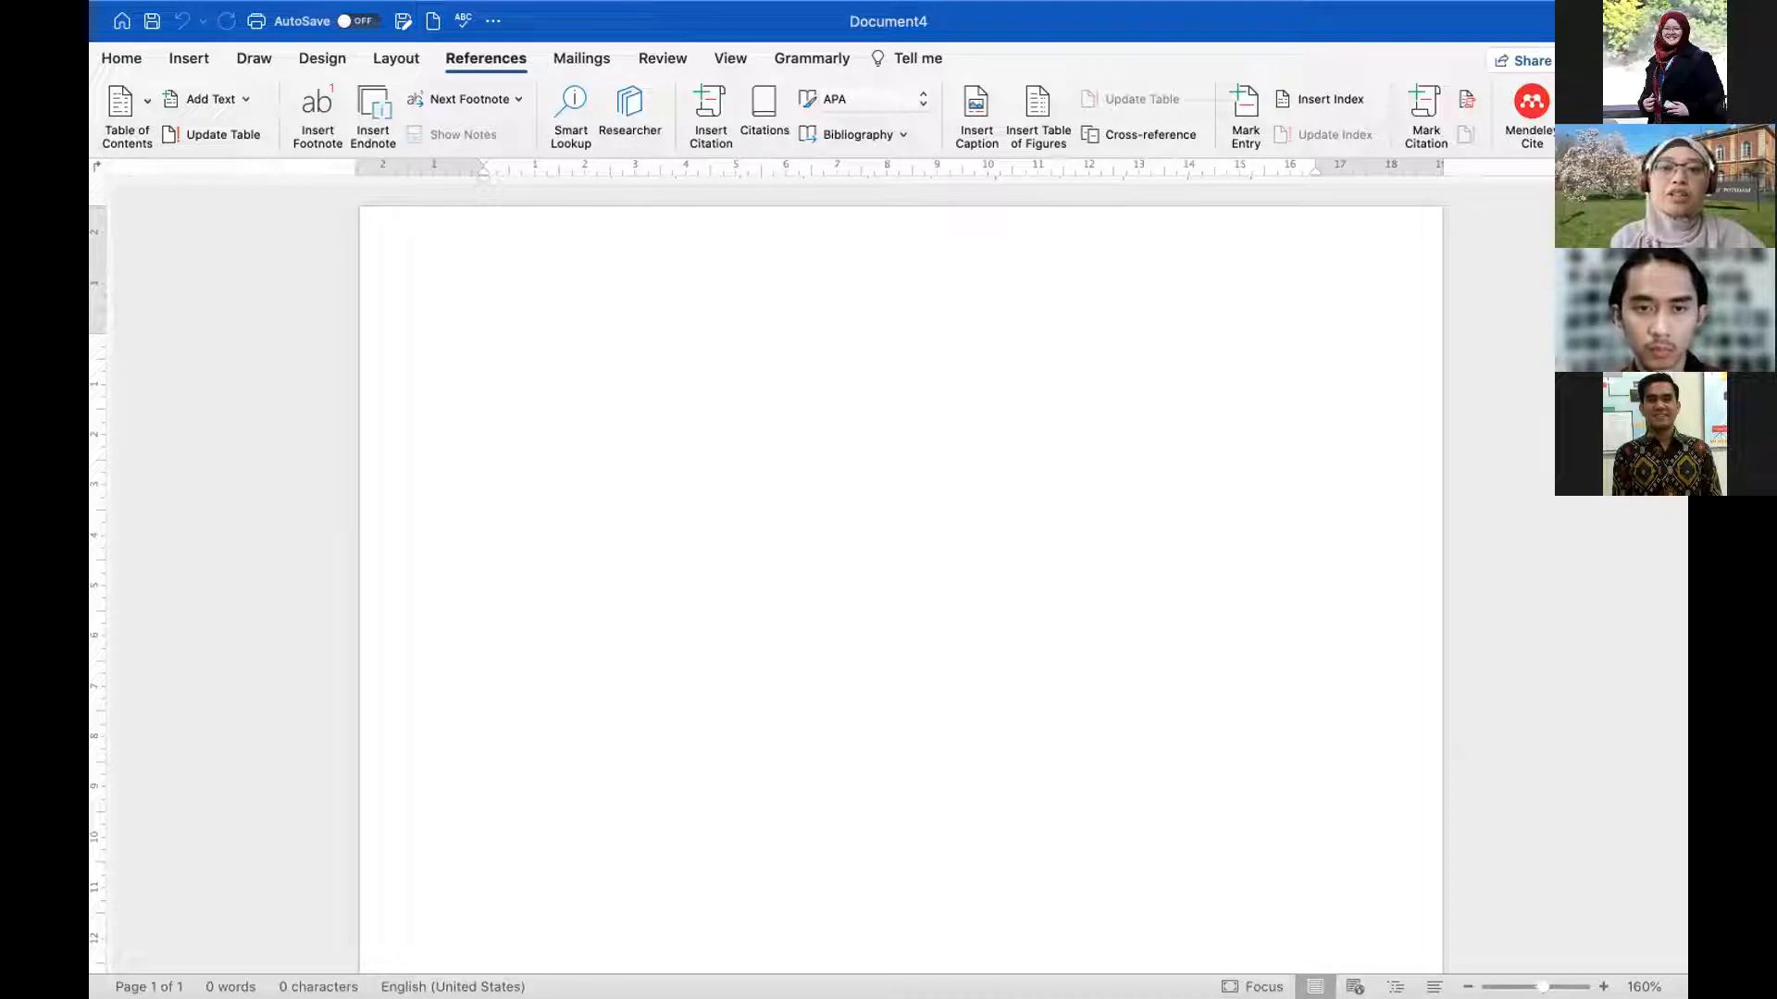
Switch to the blank Word document and search the Office Add-ins store for "citavi".
mouse_move(1077, 5)
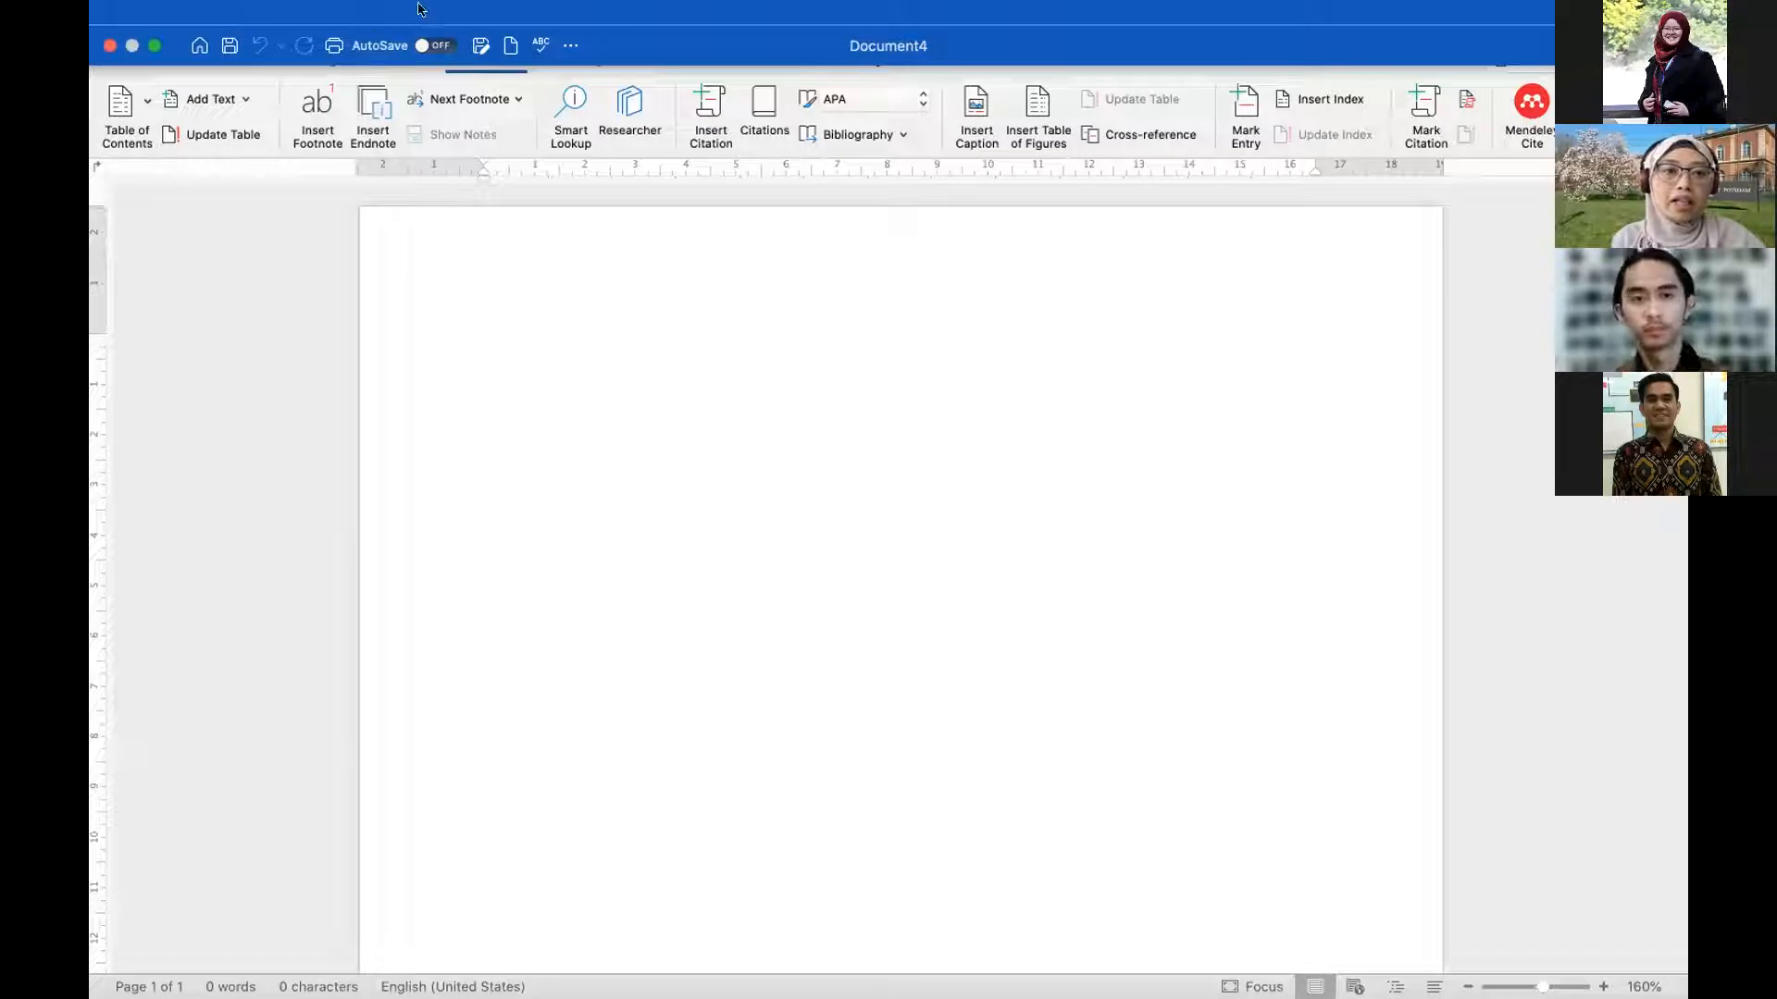
click(370, 16)
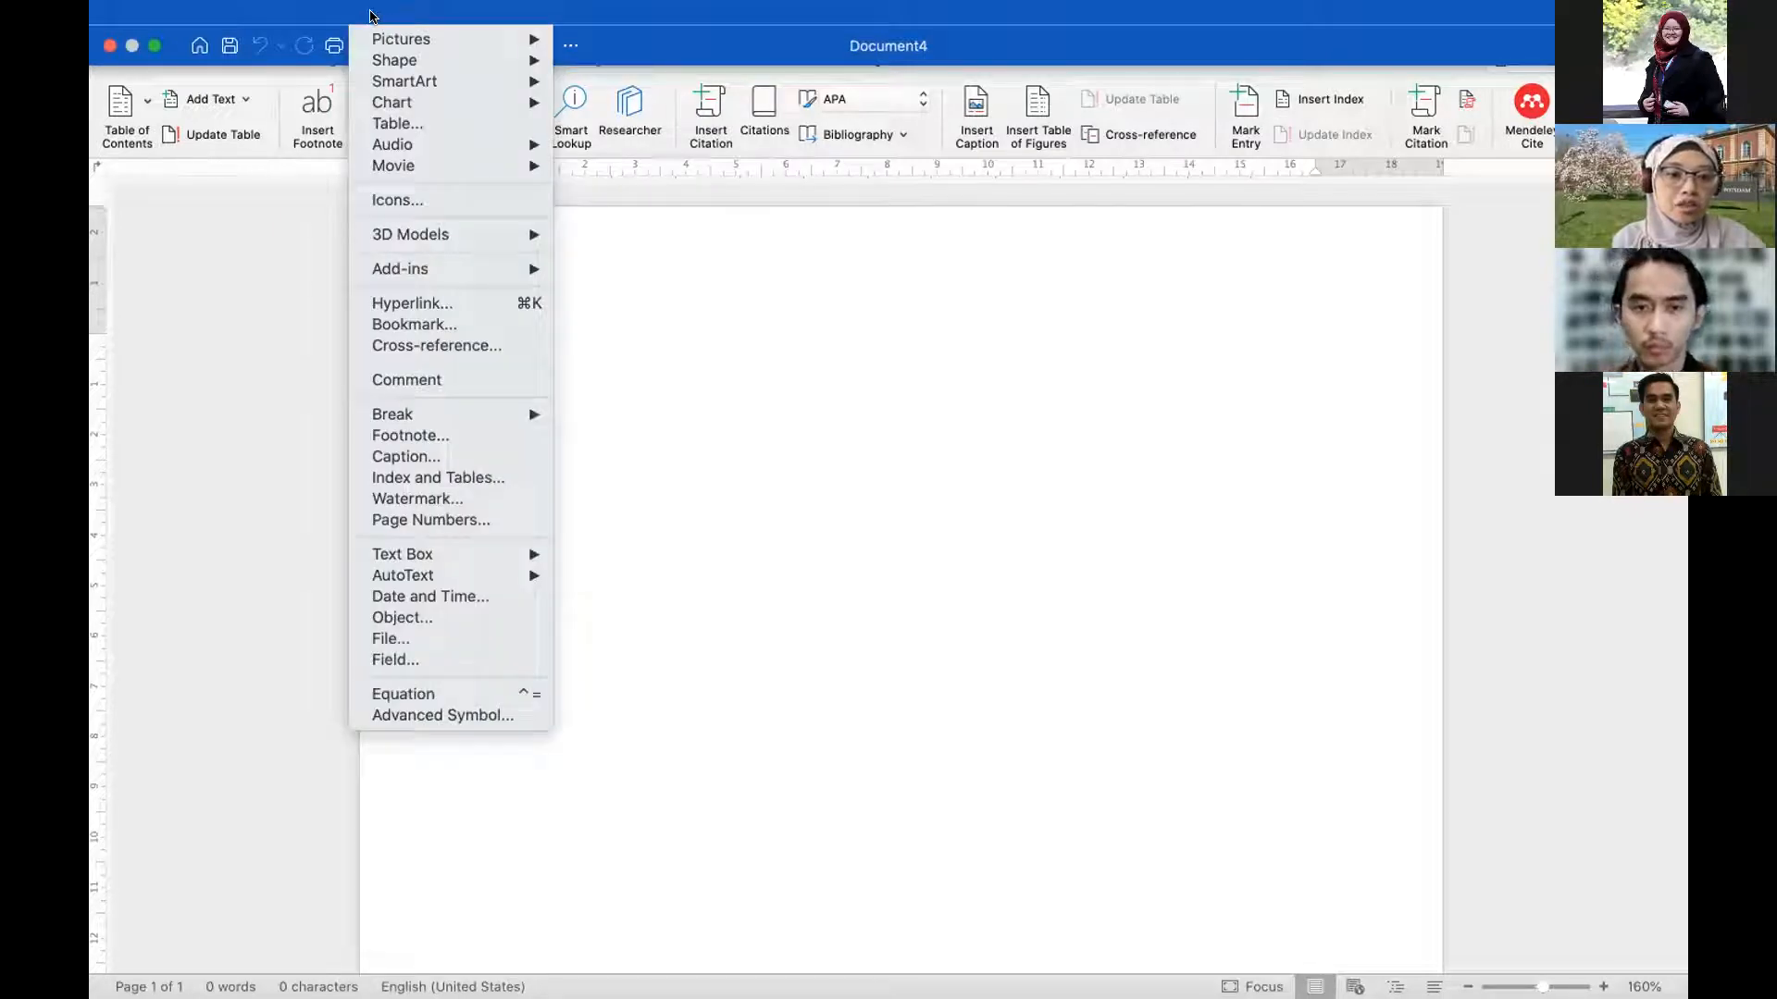
mouse_move(507, 270)
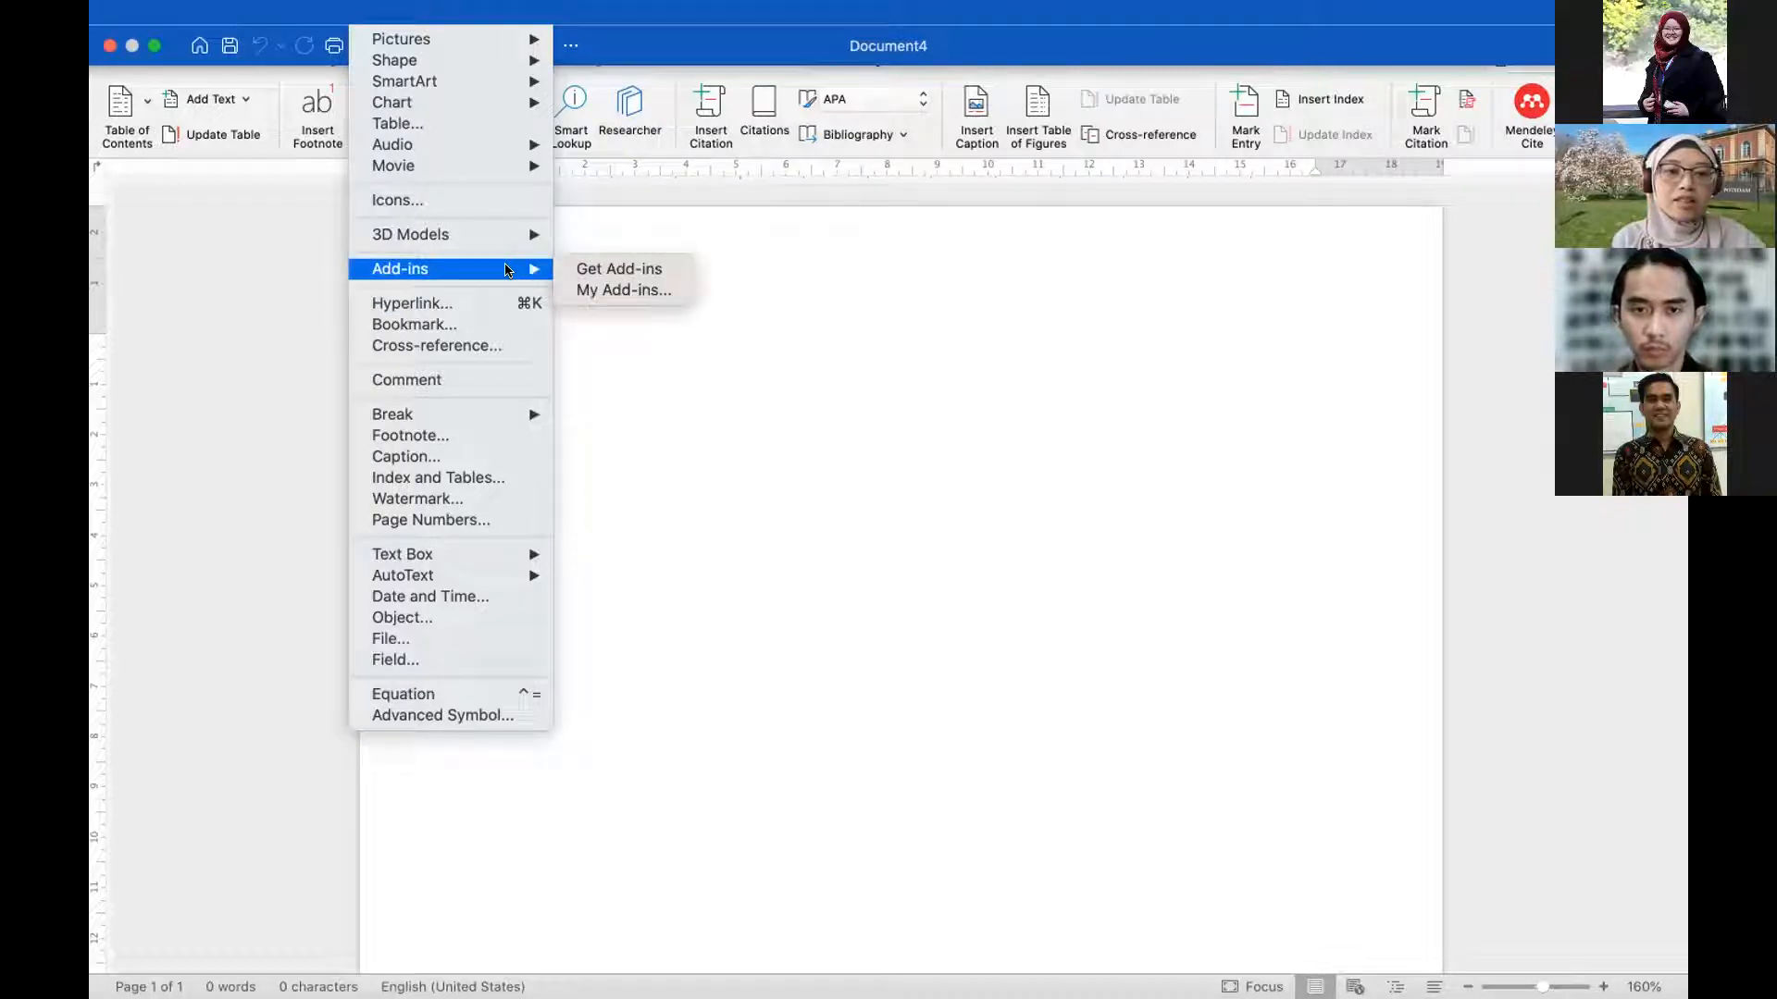
click(591, 267)
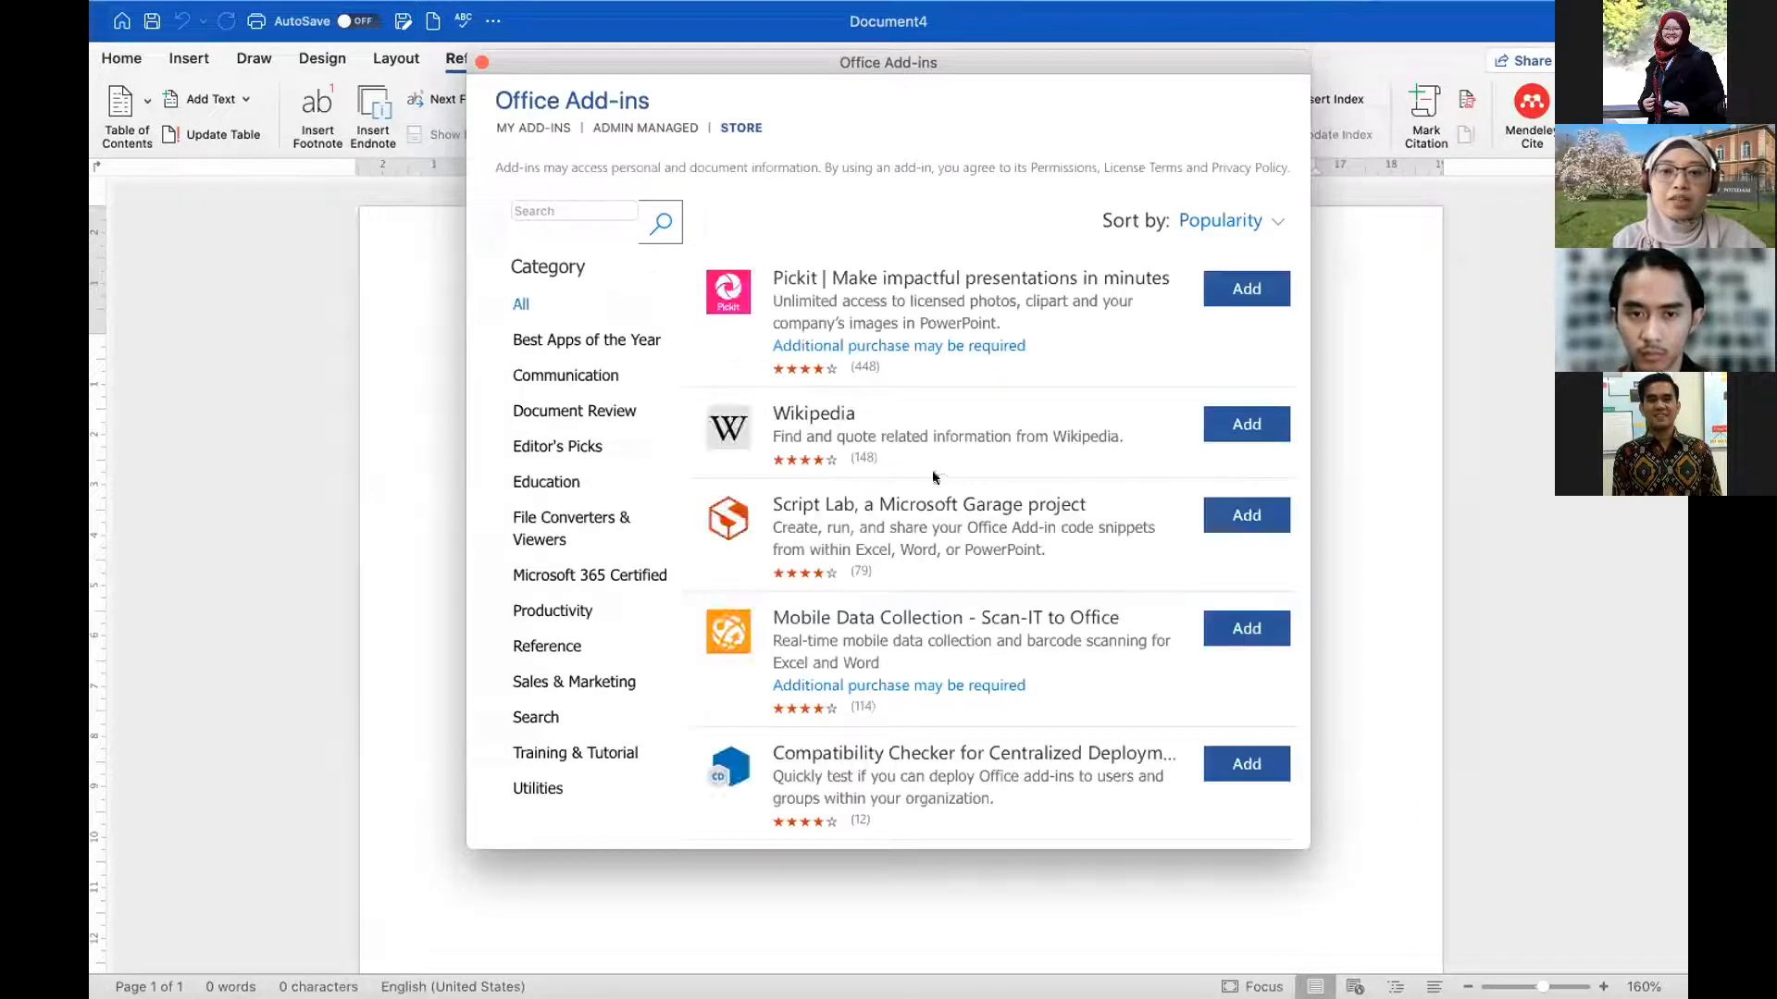
text(vi)
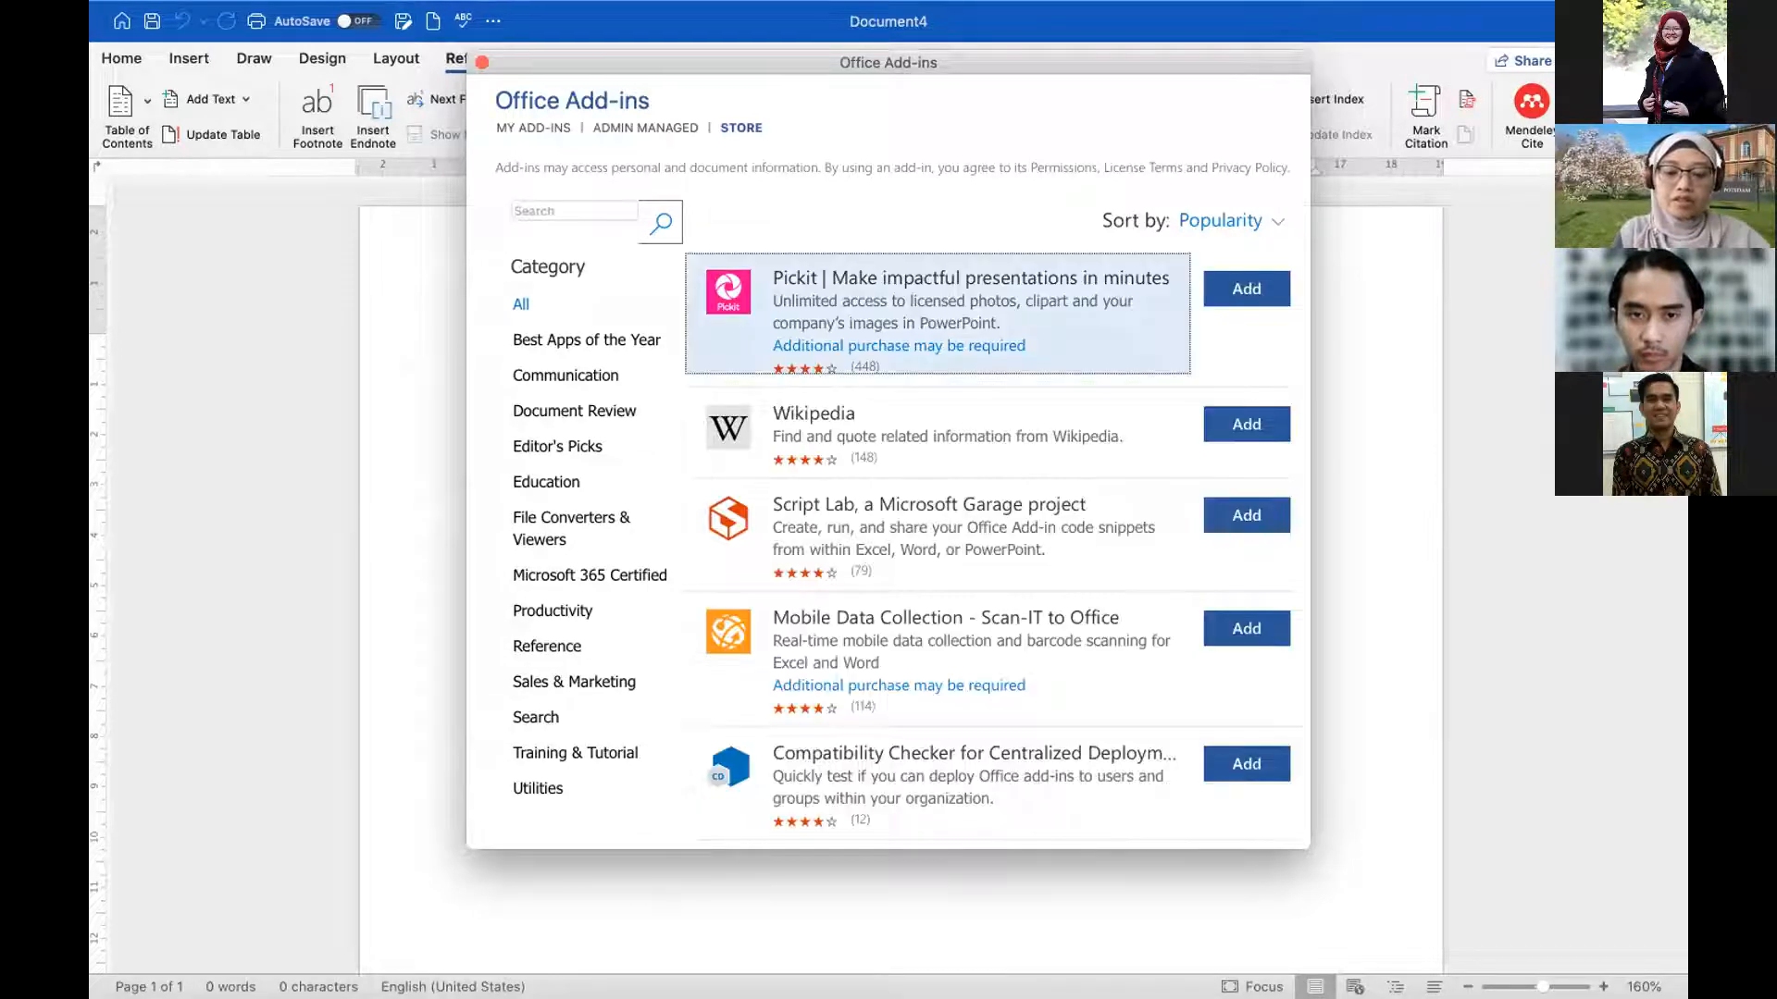
click(555, 211)
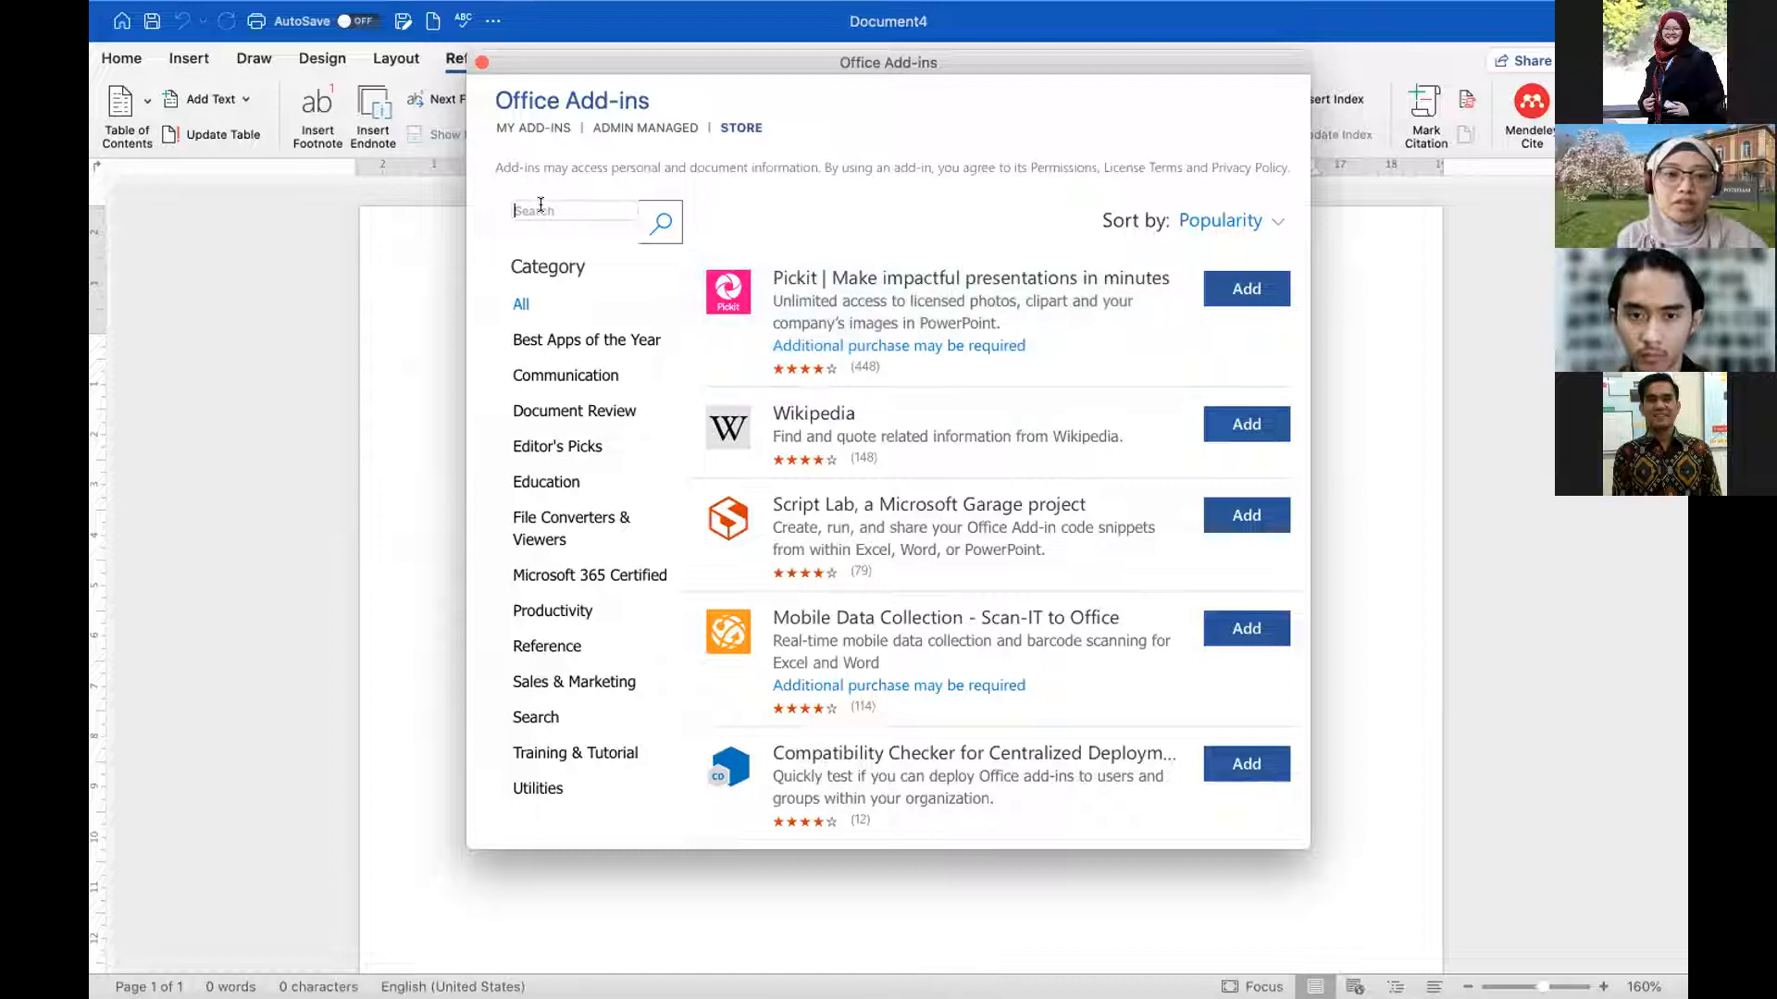
text(cita)
text(vi)
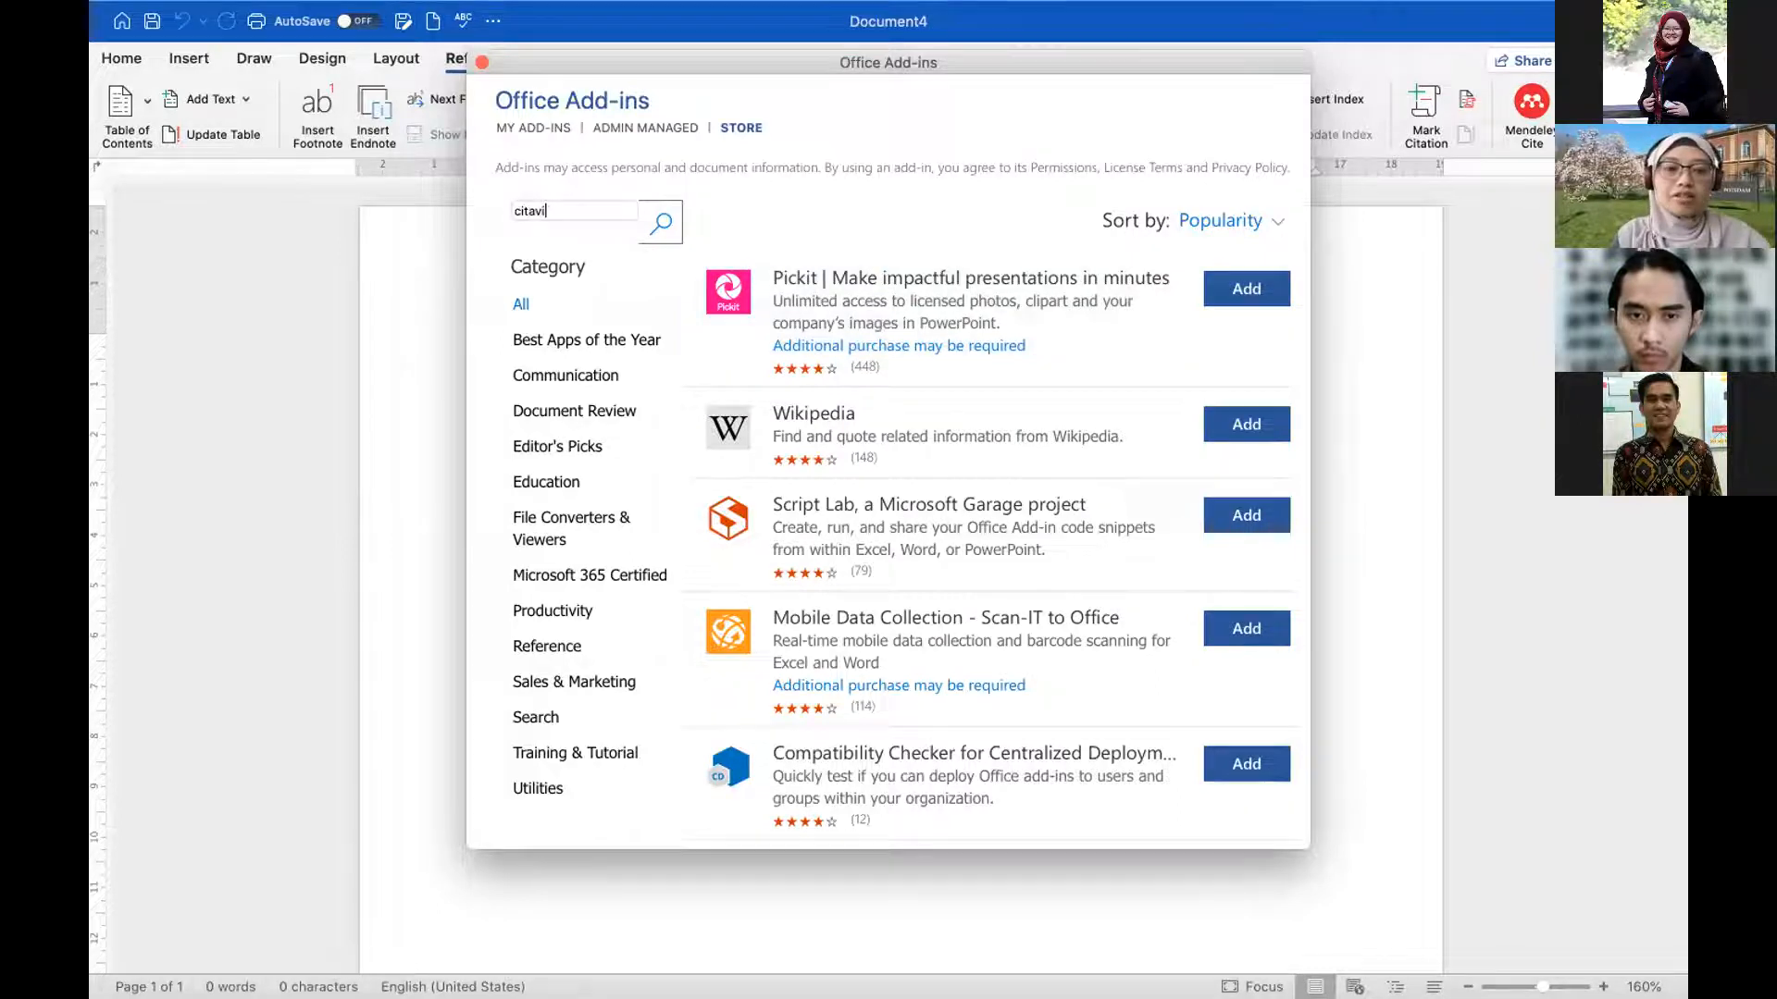
key(Return)
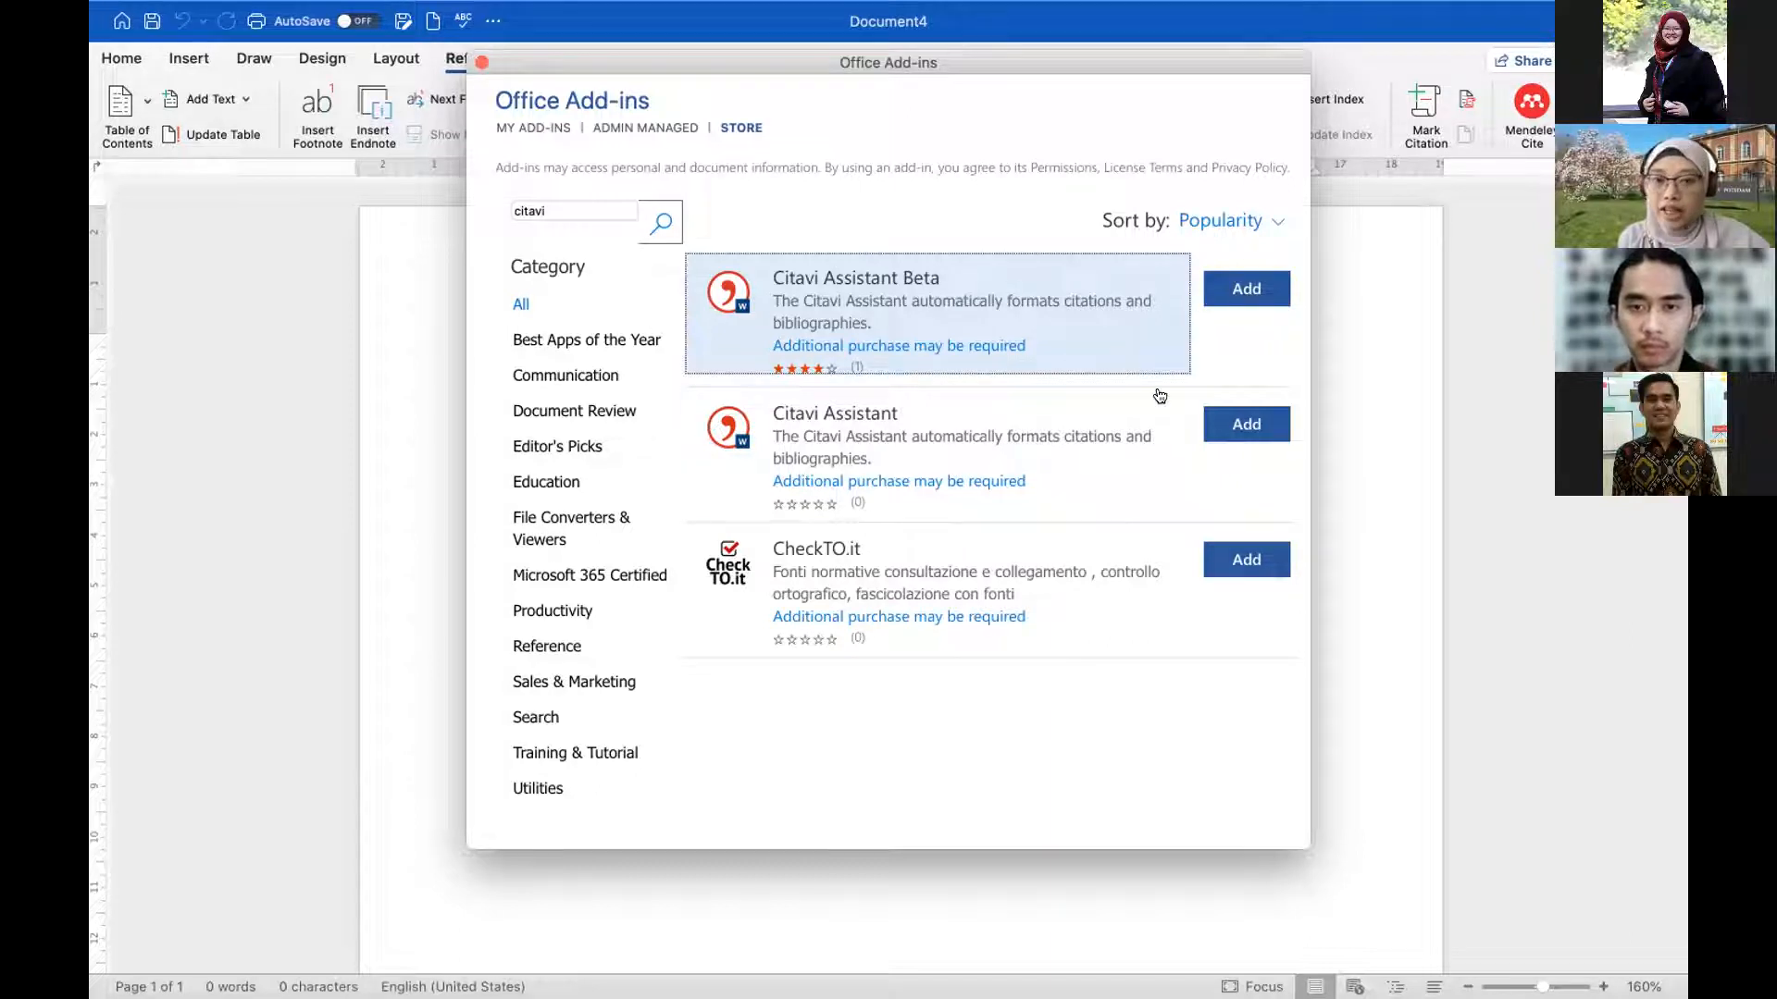
click(480, 62)
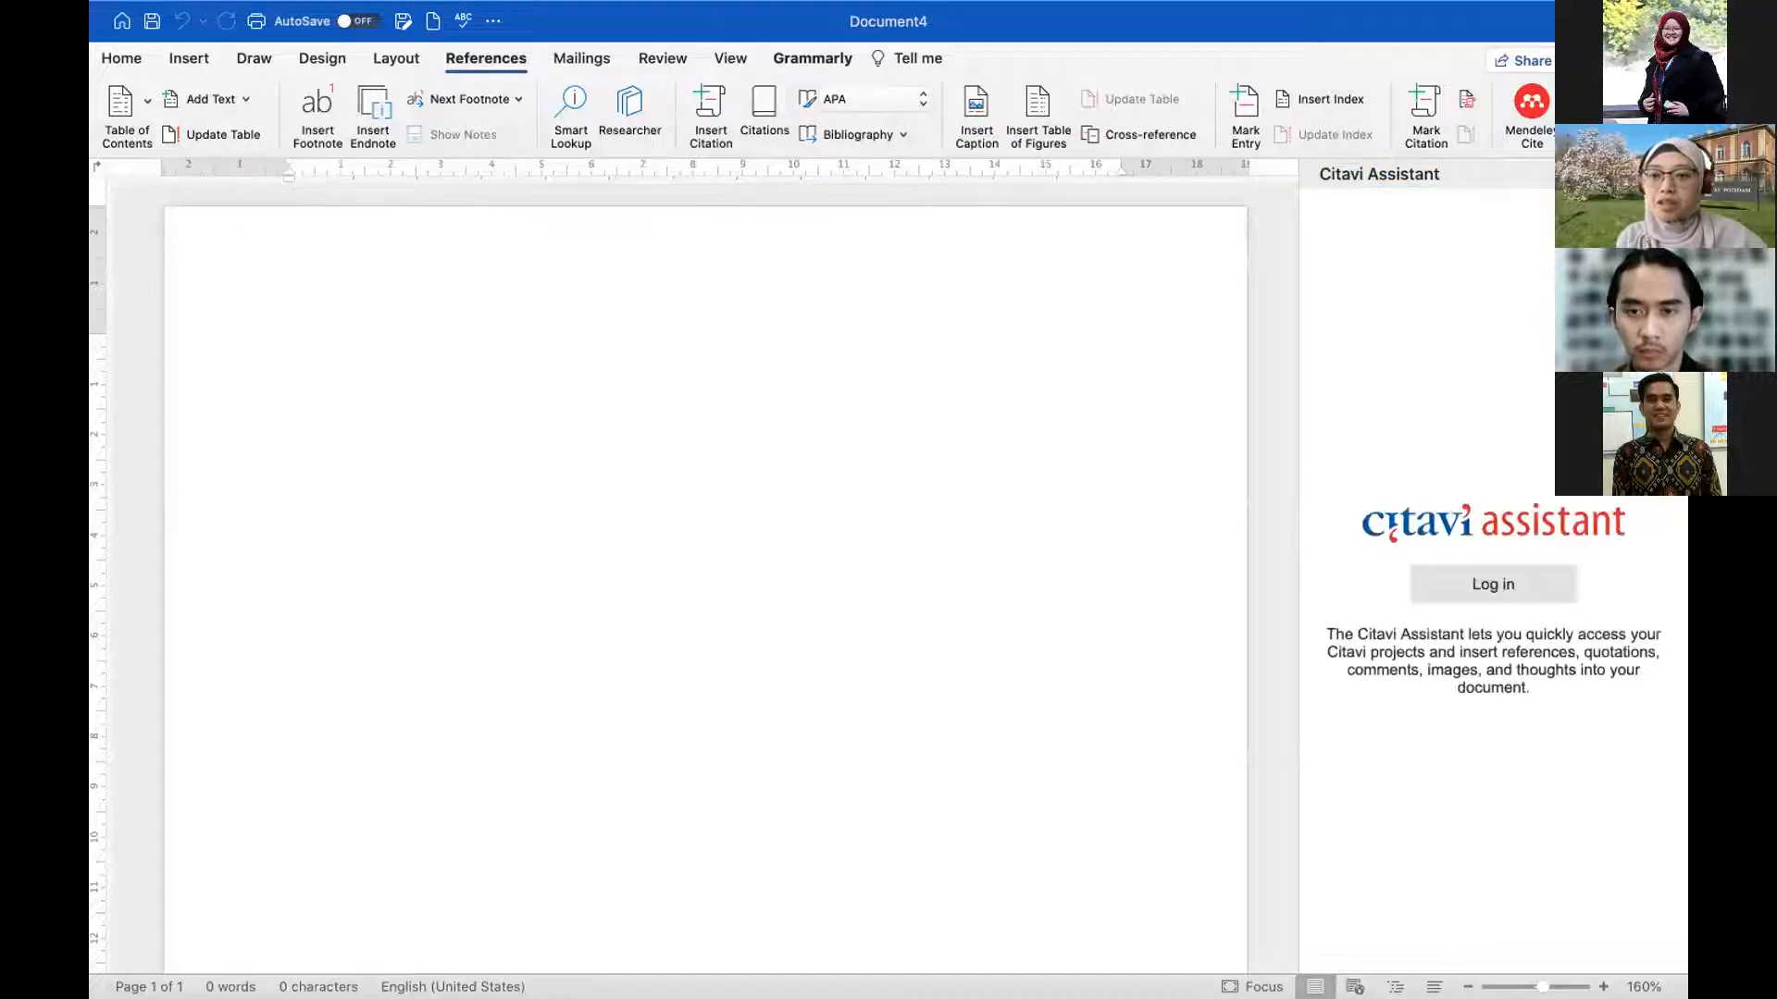
Log in to the Citavi Assistant and assign the "Trust and Participation" project to the document.
click(1514, 583)
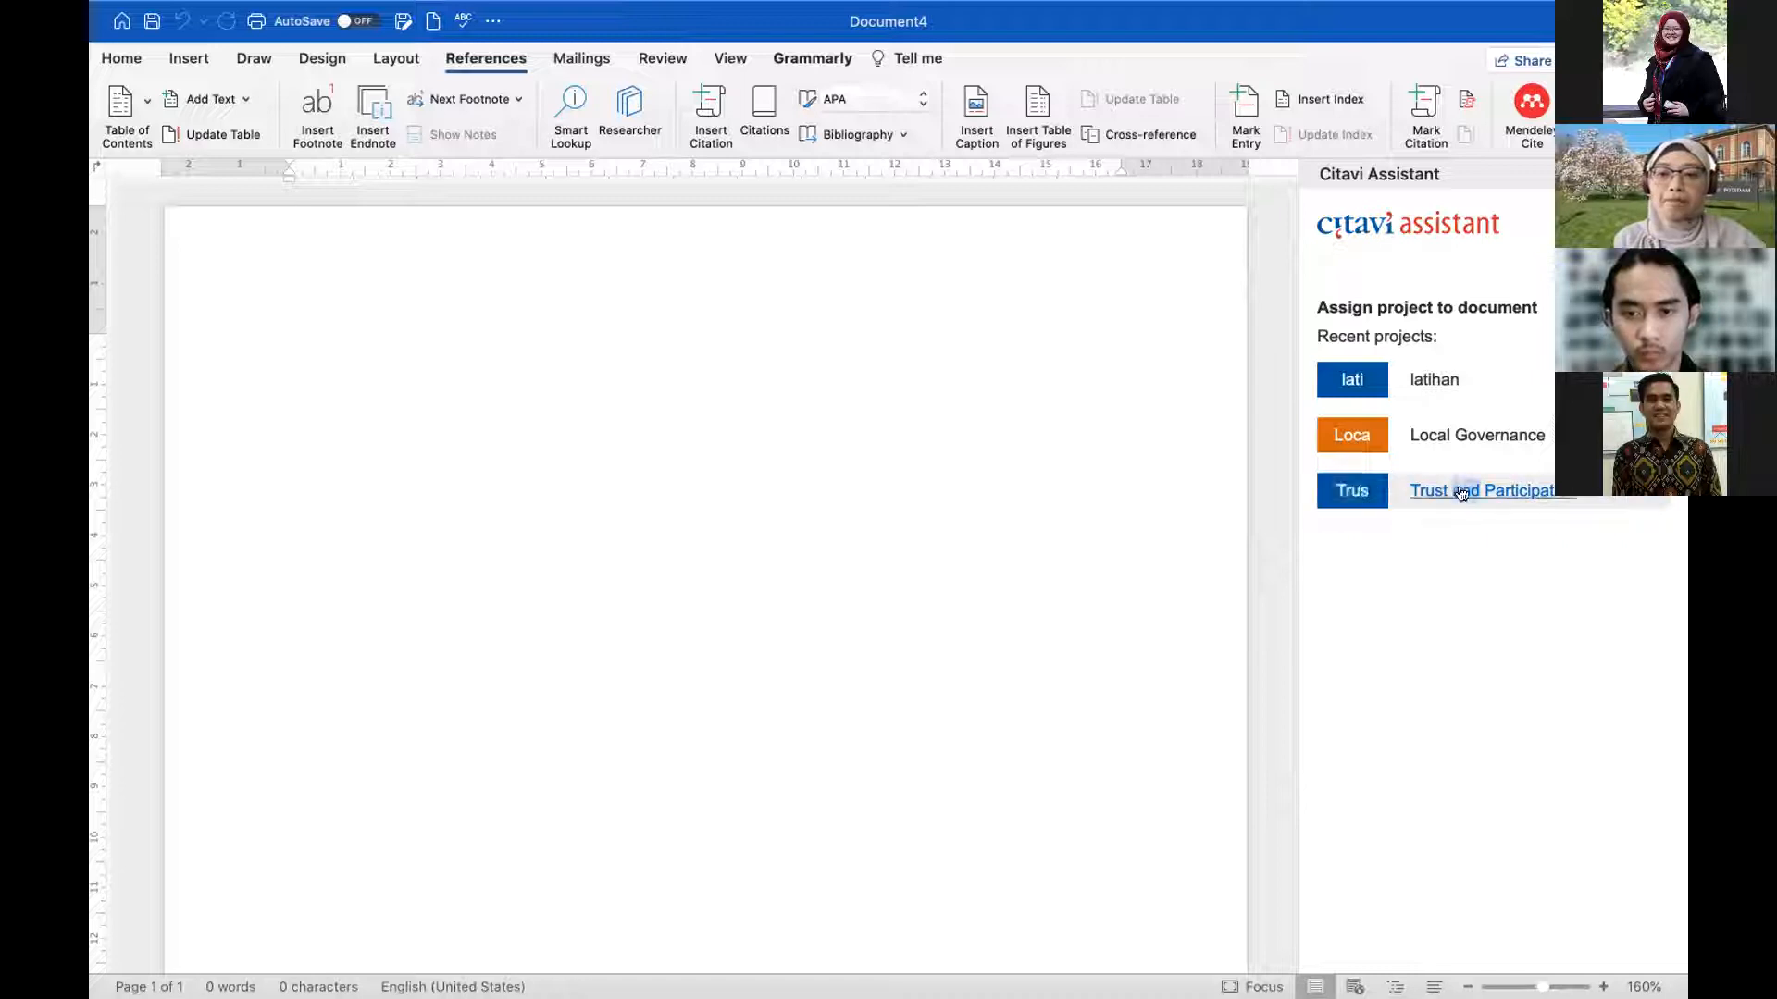
click(1407, 489)
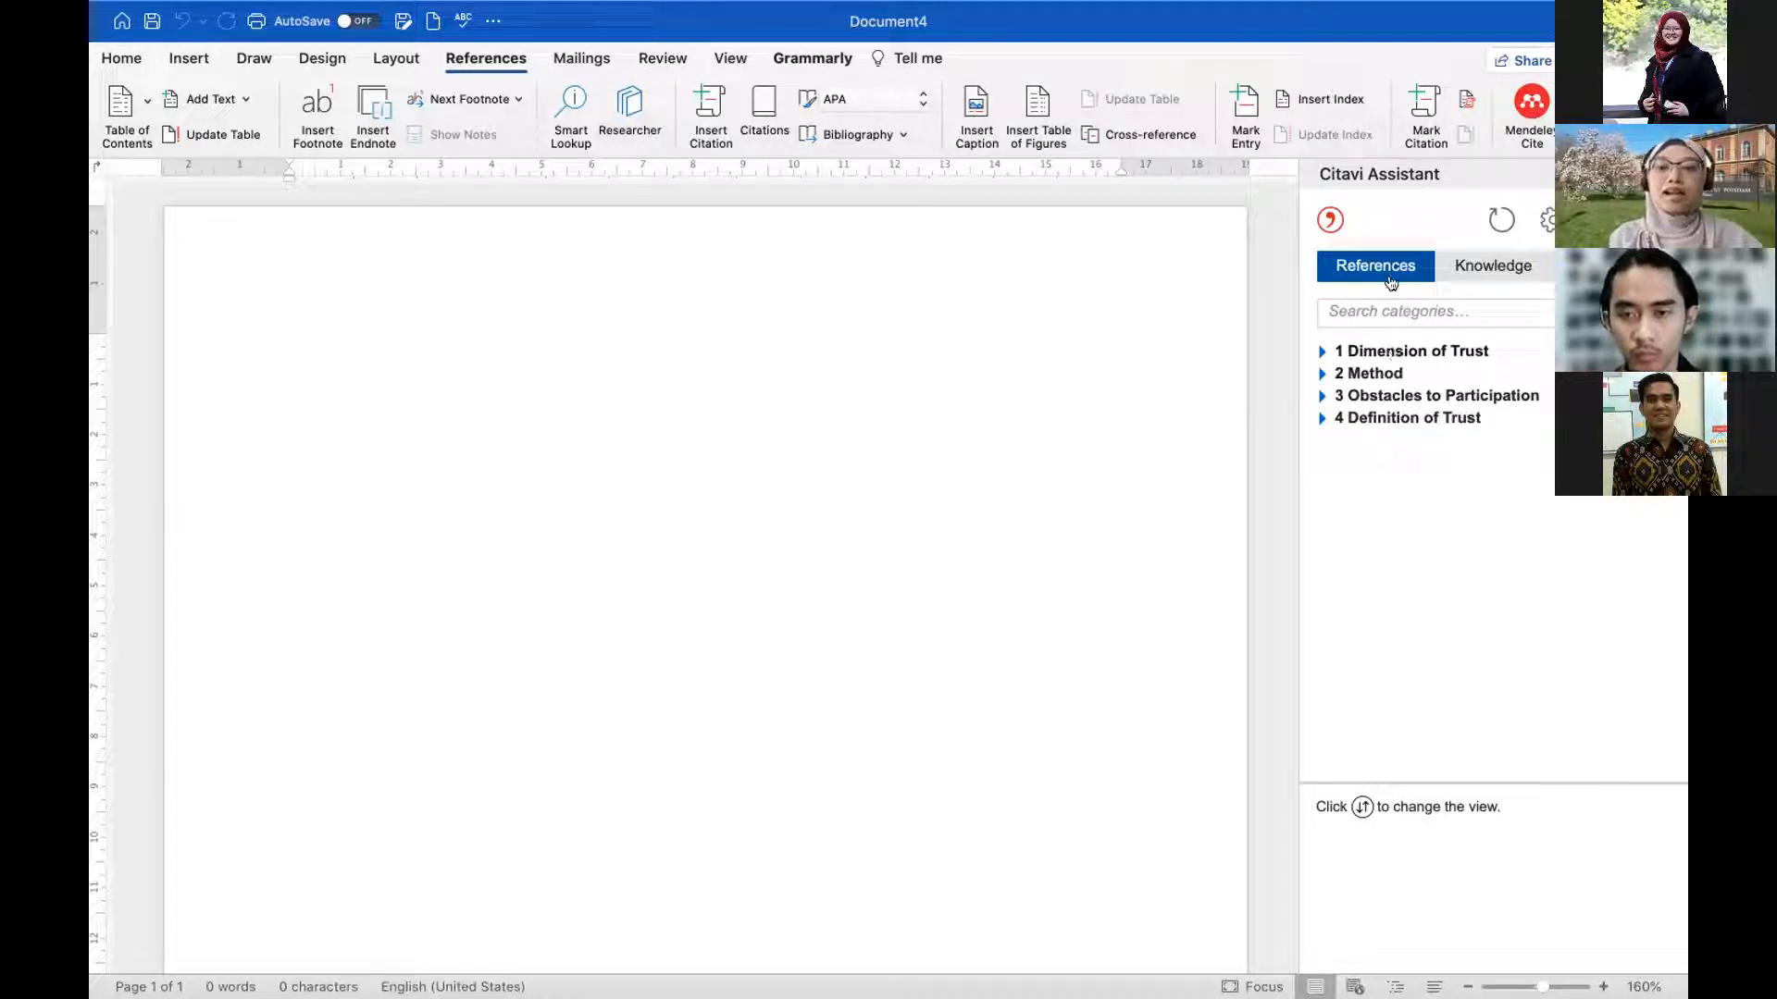
Expand all four reference categories in the Citavi Assistant, and expand "1 Dimension of Trust" among the knowledge items.
click(1321, 352)
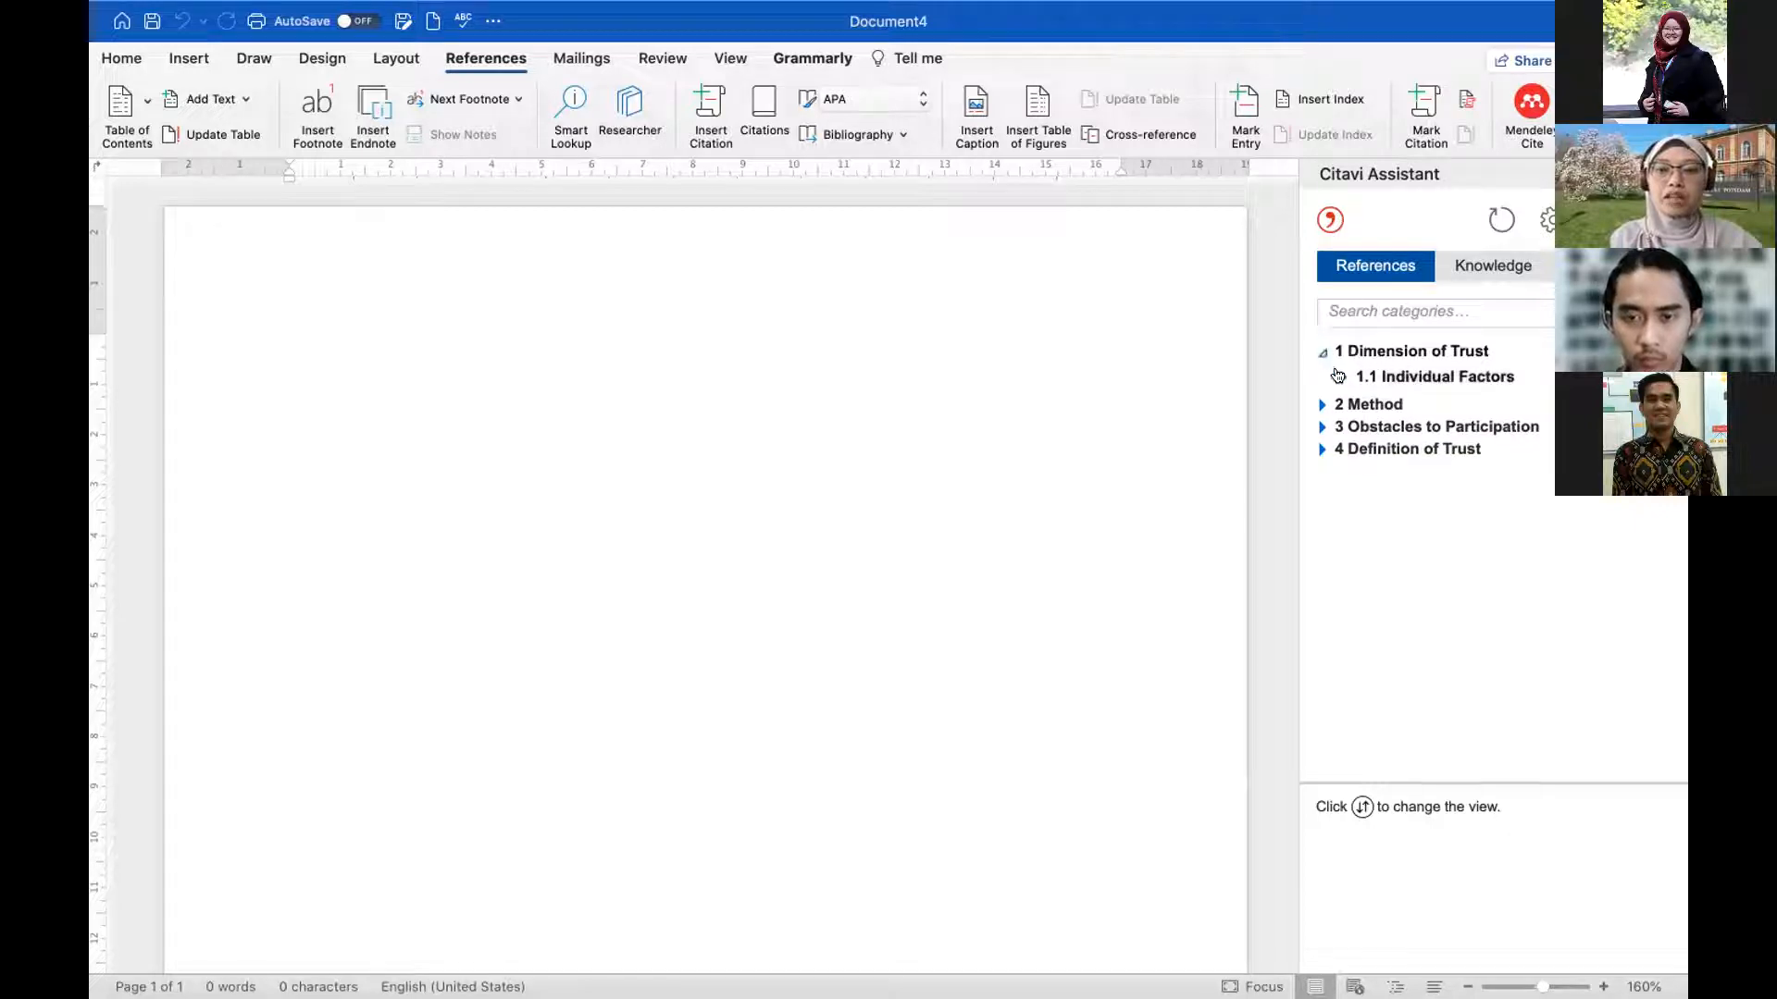
click(1321, 405)
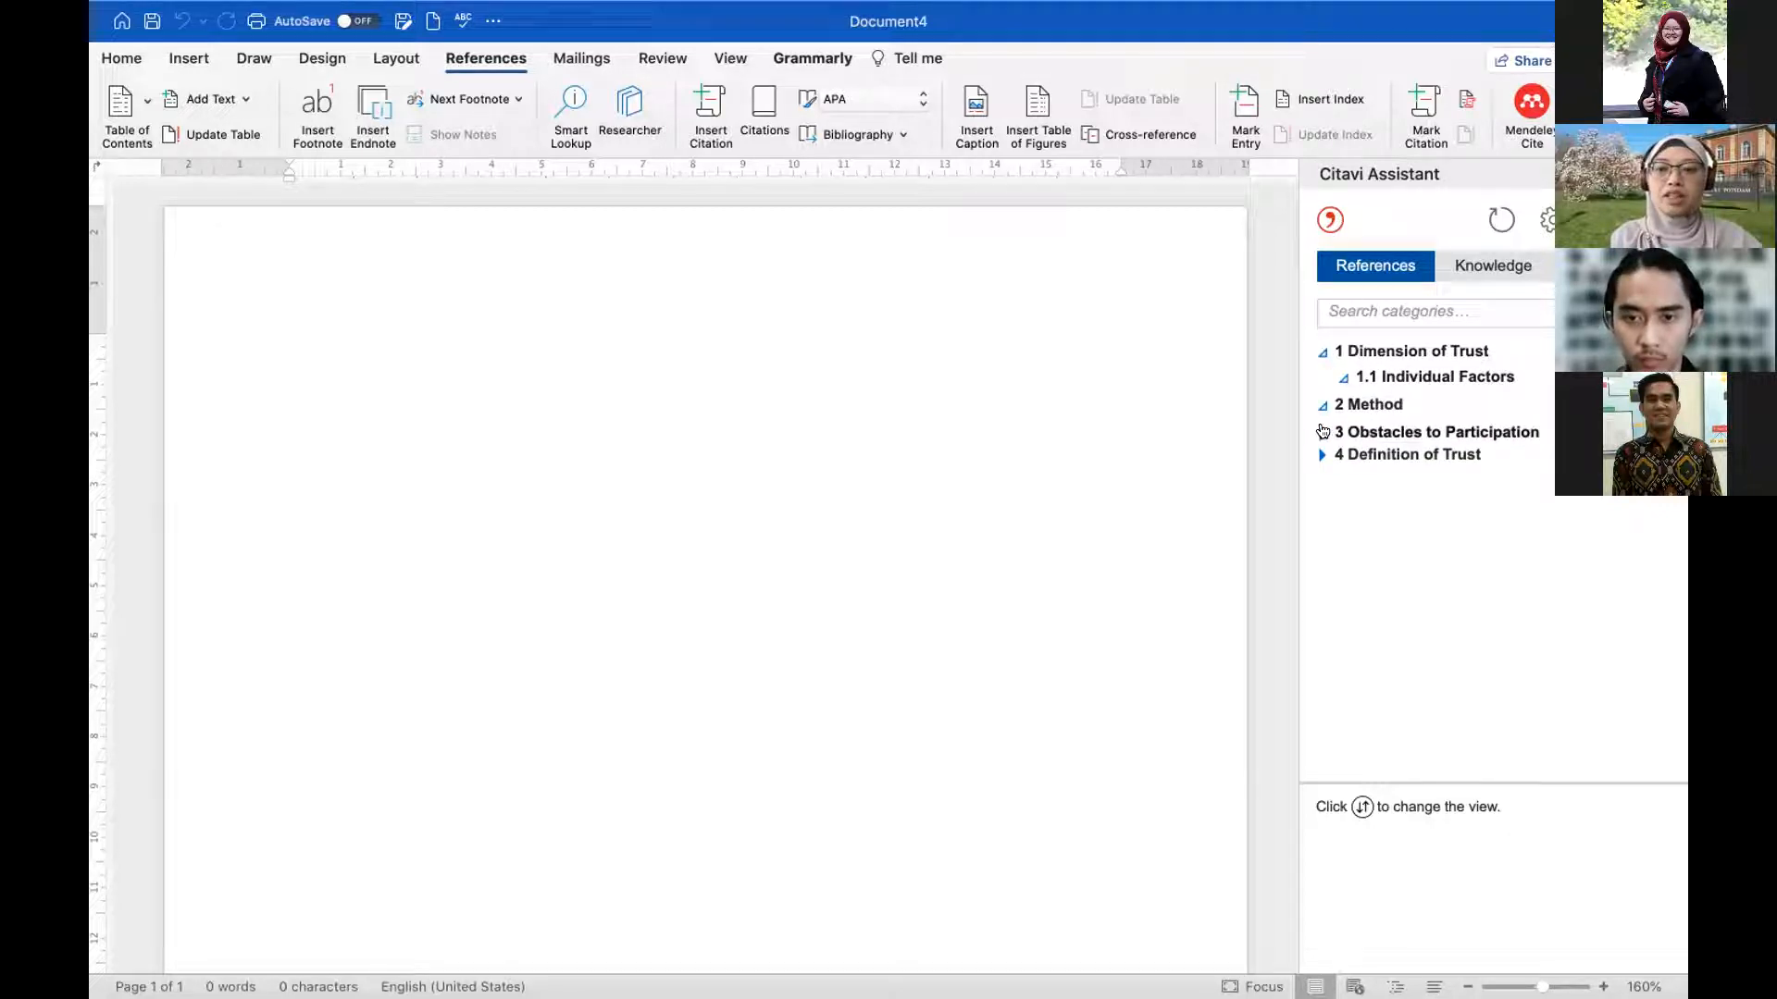
click(1322, 432)
click(1322, 460)
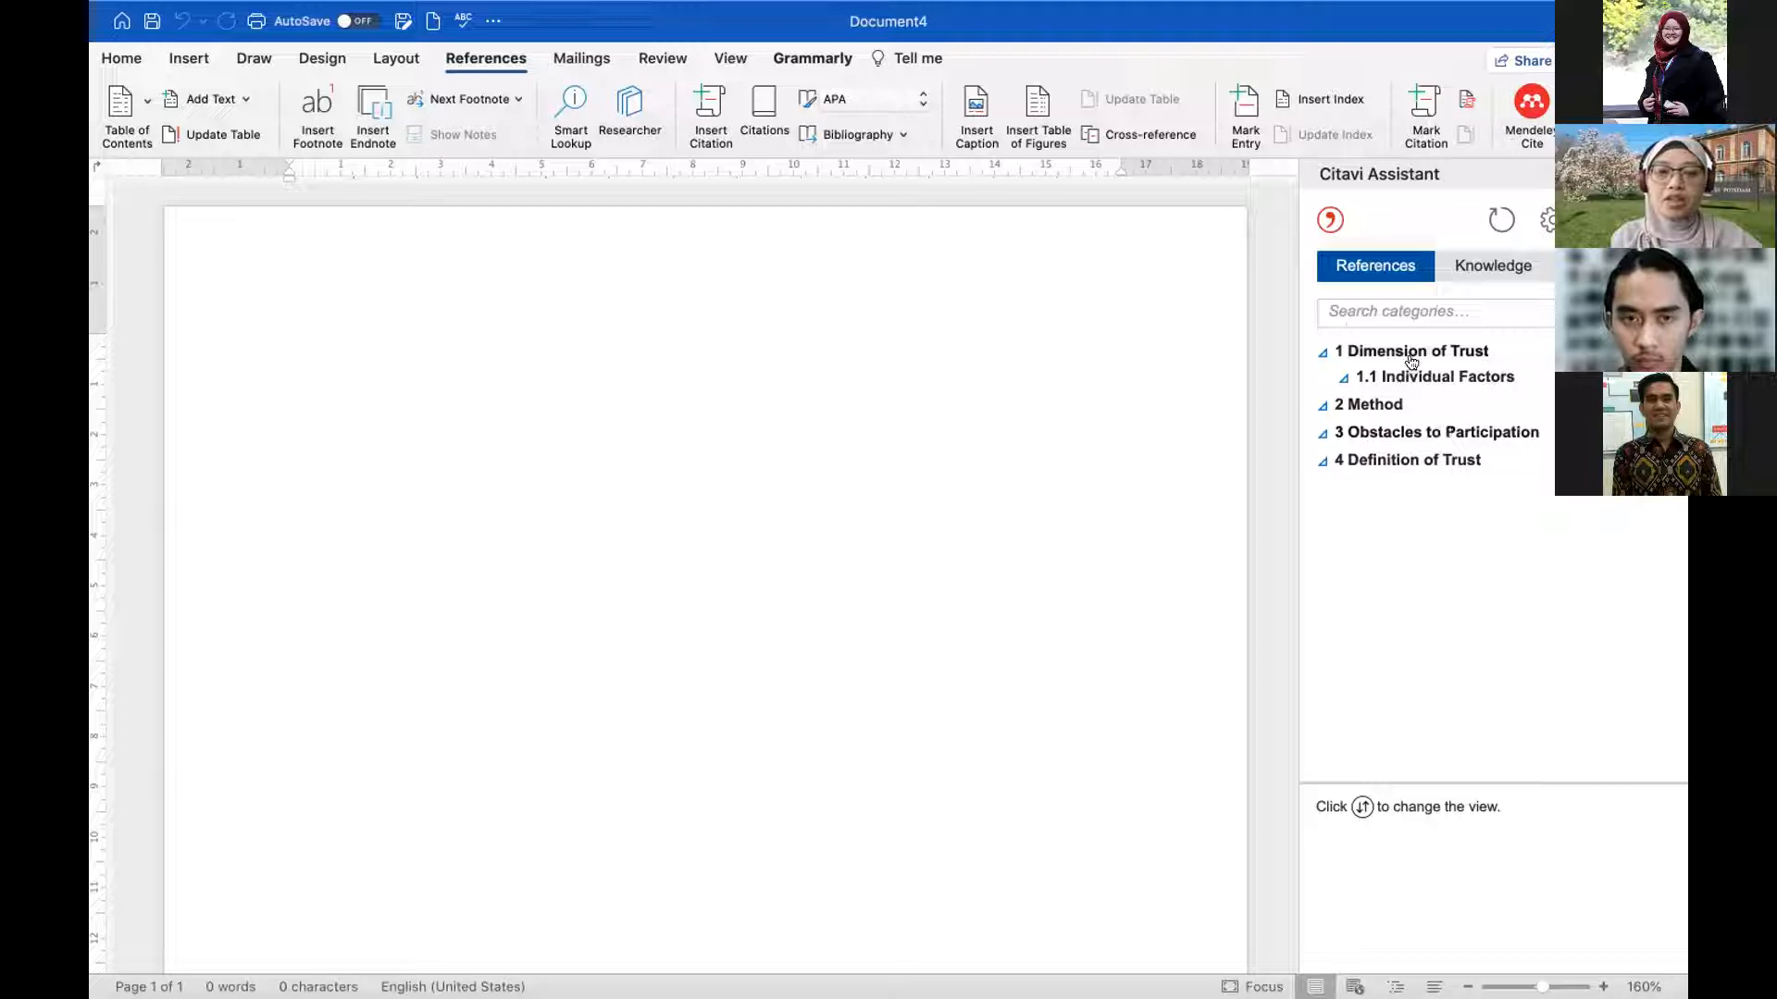
click(1492, 266)
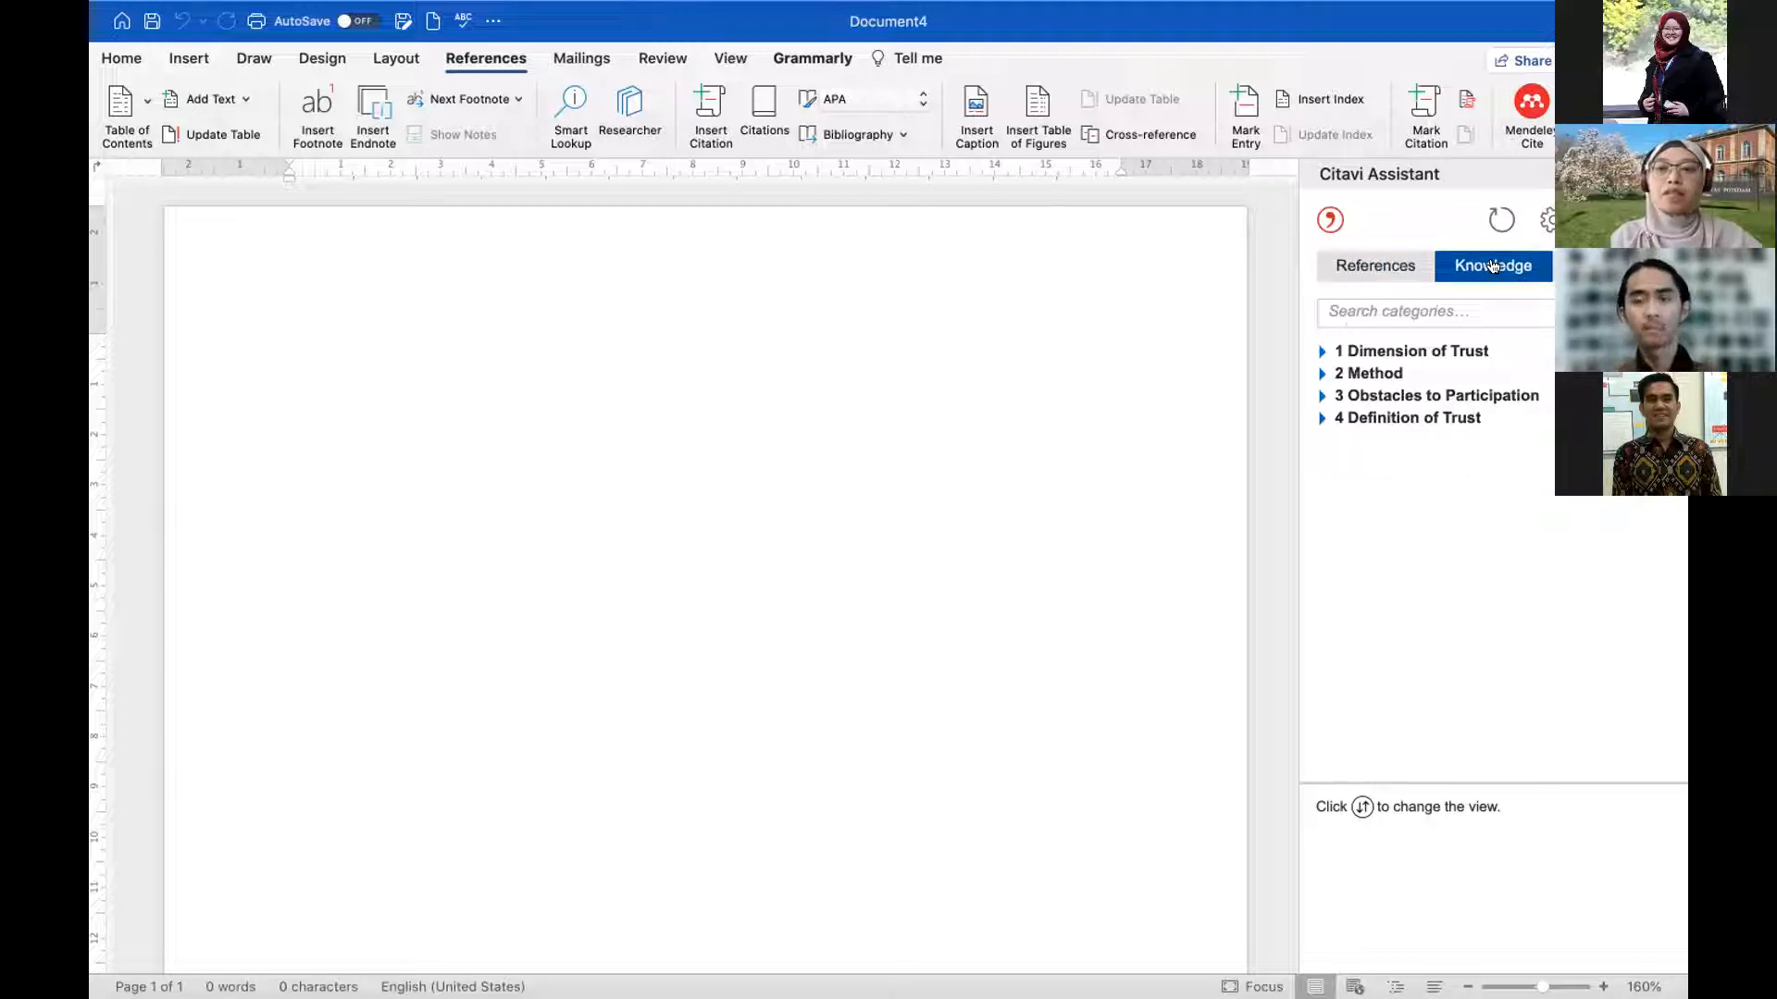
click(1322, 352)
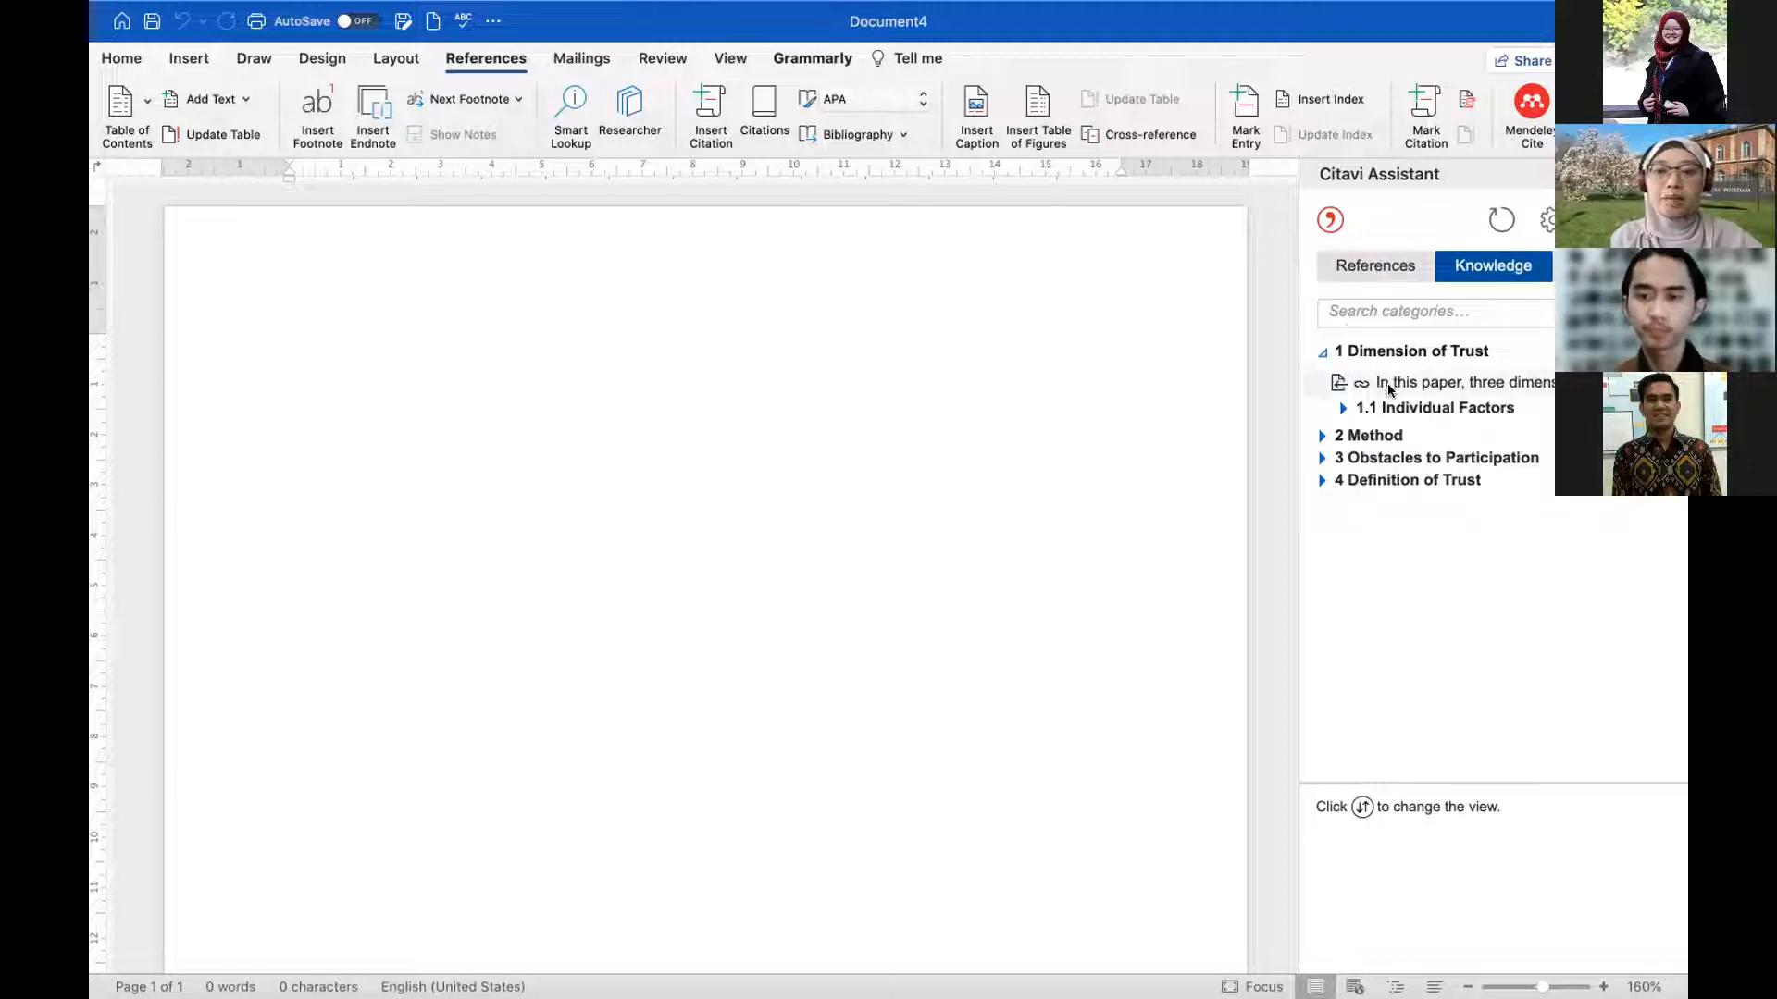
Write "Trust is ....." in the document and insert the "In this paper, three dimensions" quotation from "1 Dimension of Trust" after it.
drag(1390, 385, 351, 301)
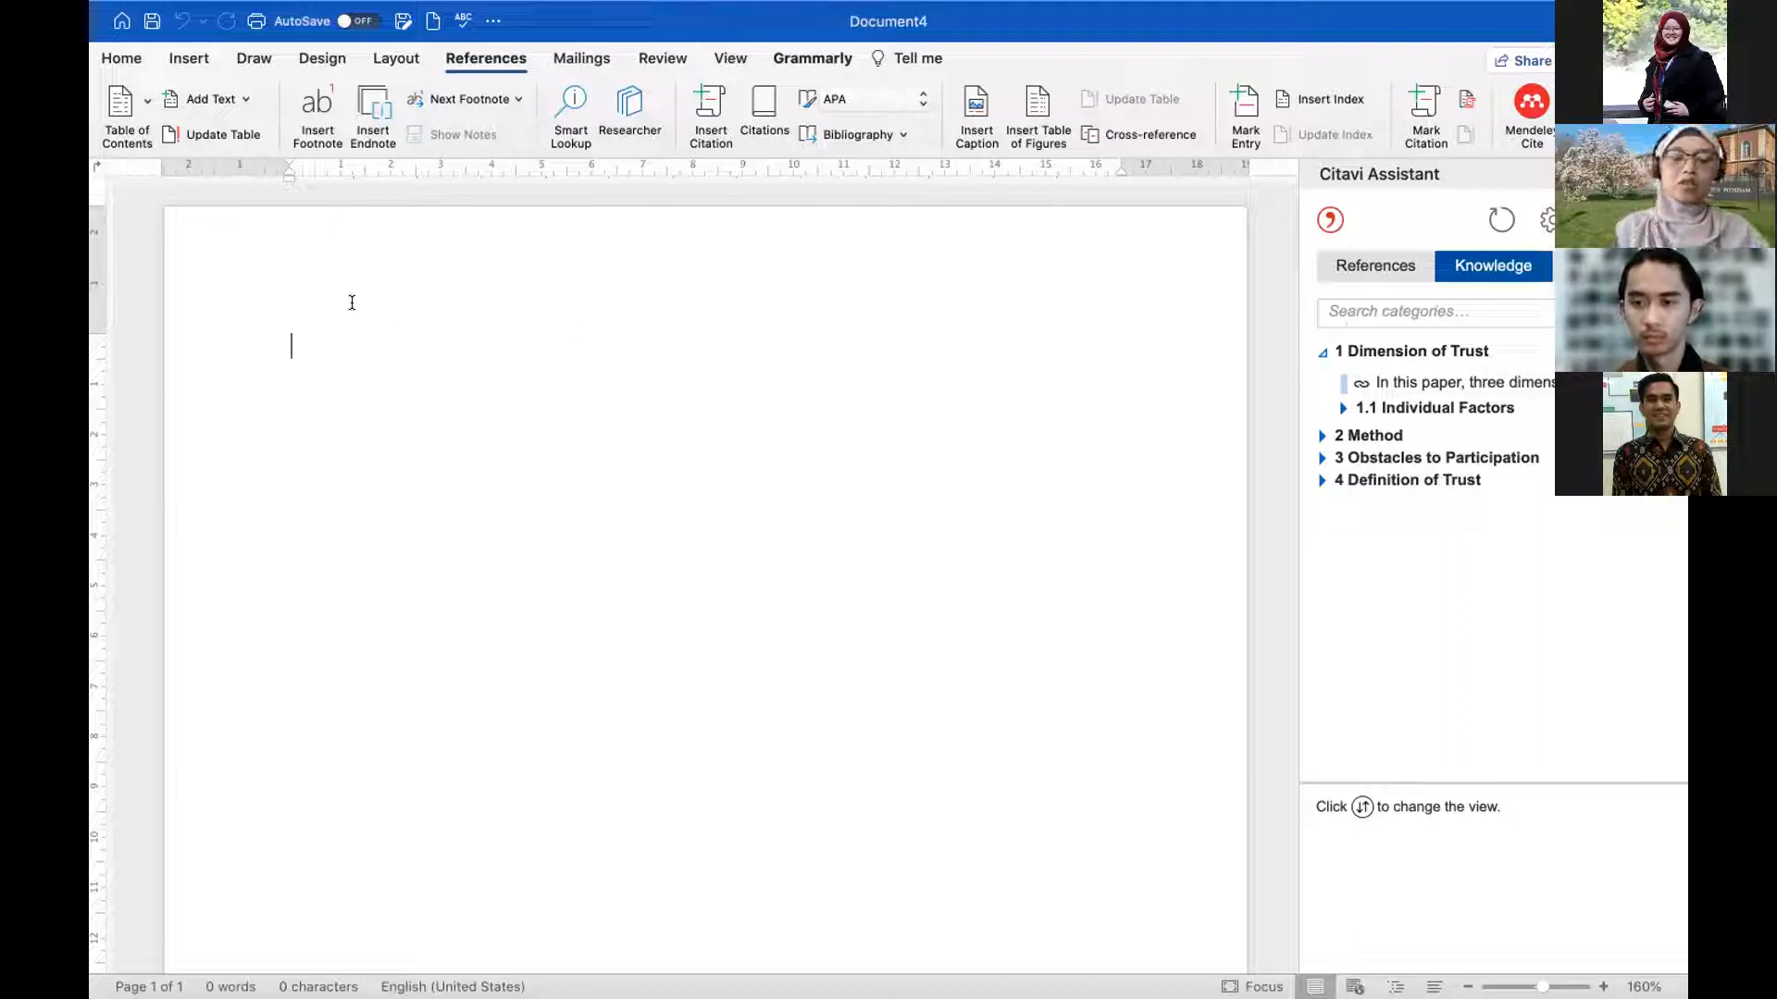
text(Tr)
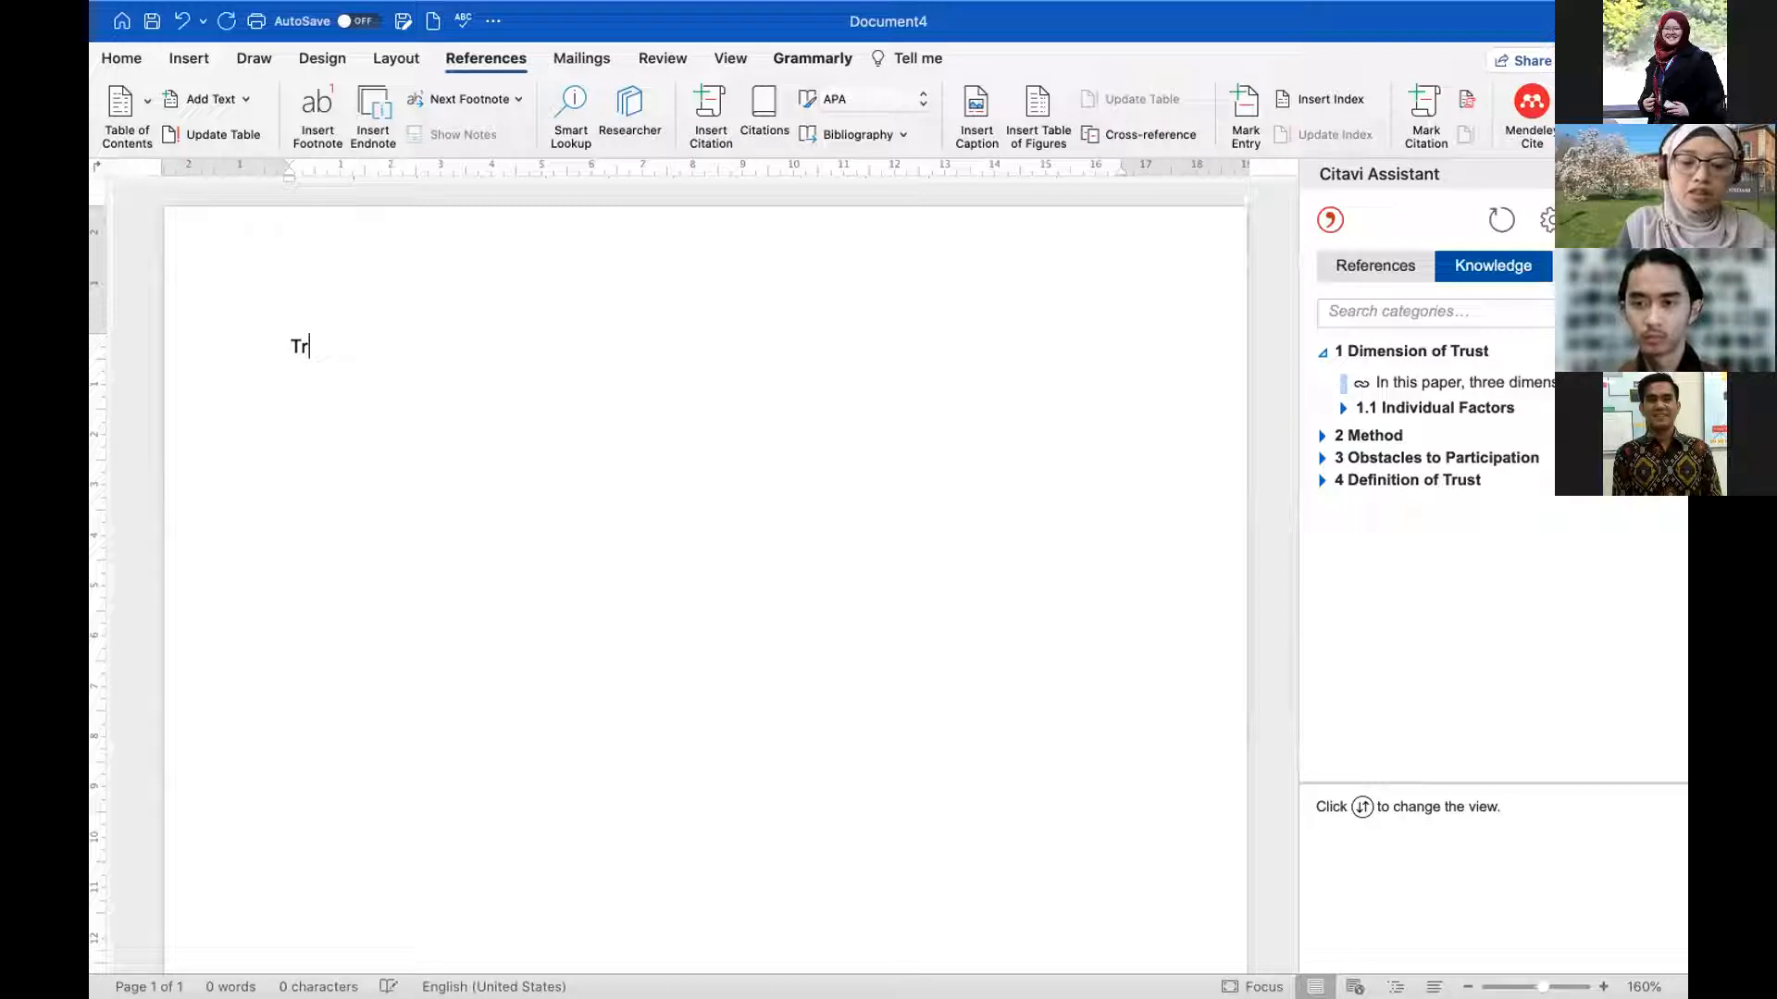
text(ust is .....)
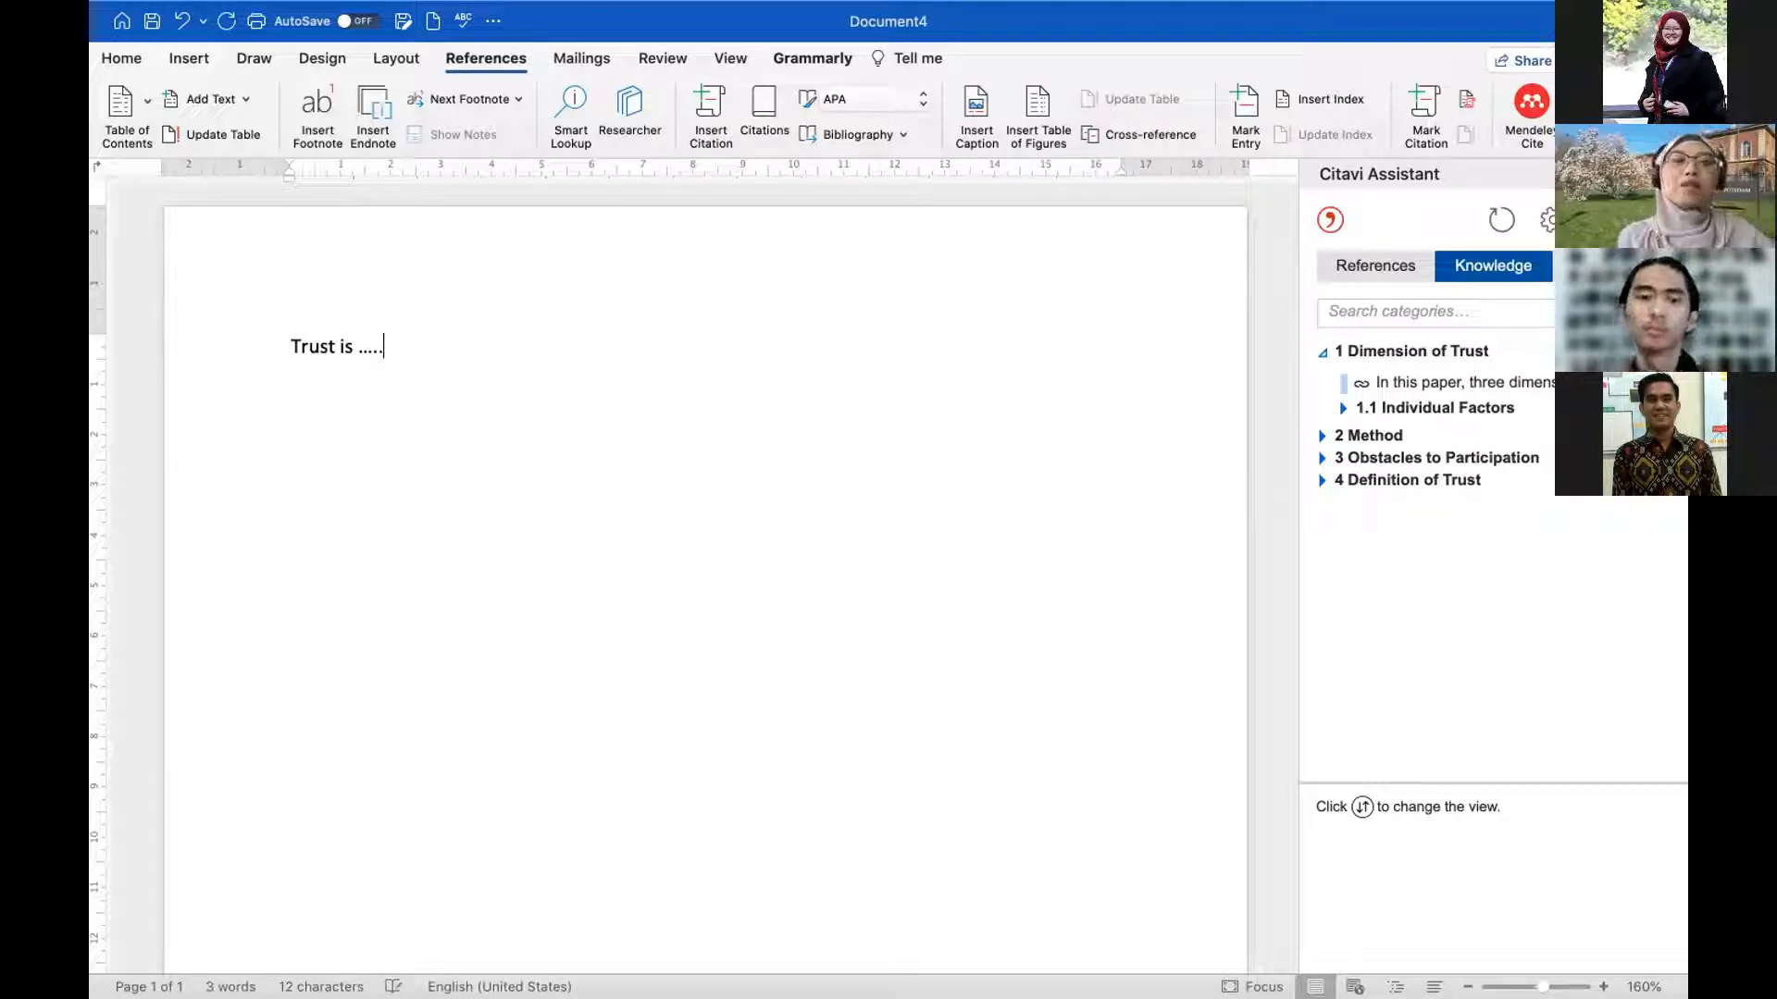
mouse_move(1449, 389)
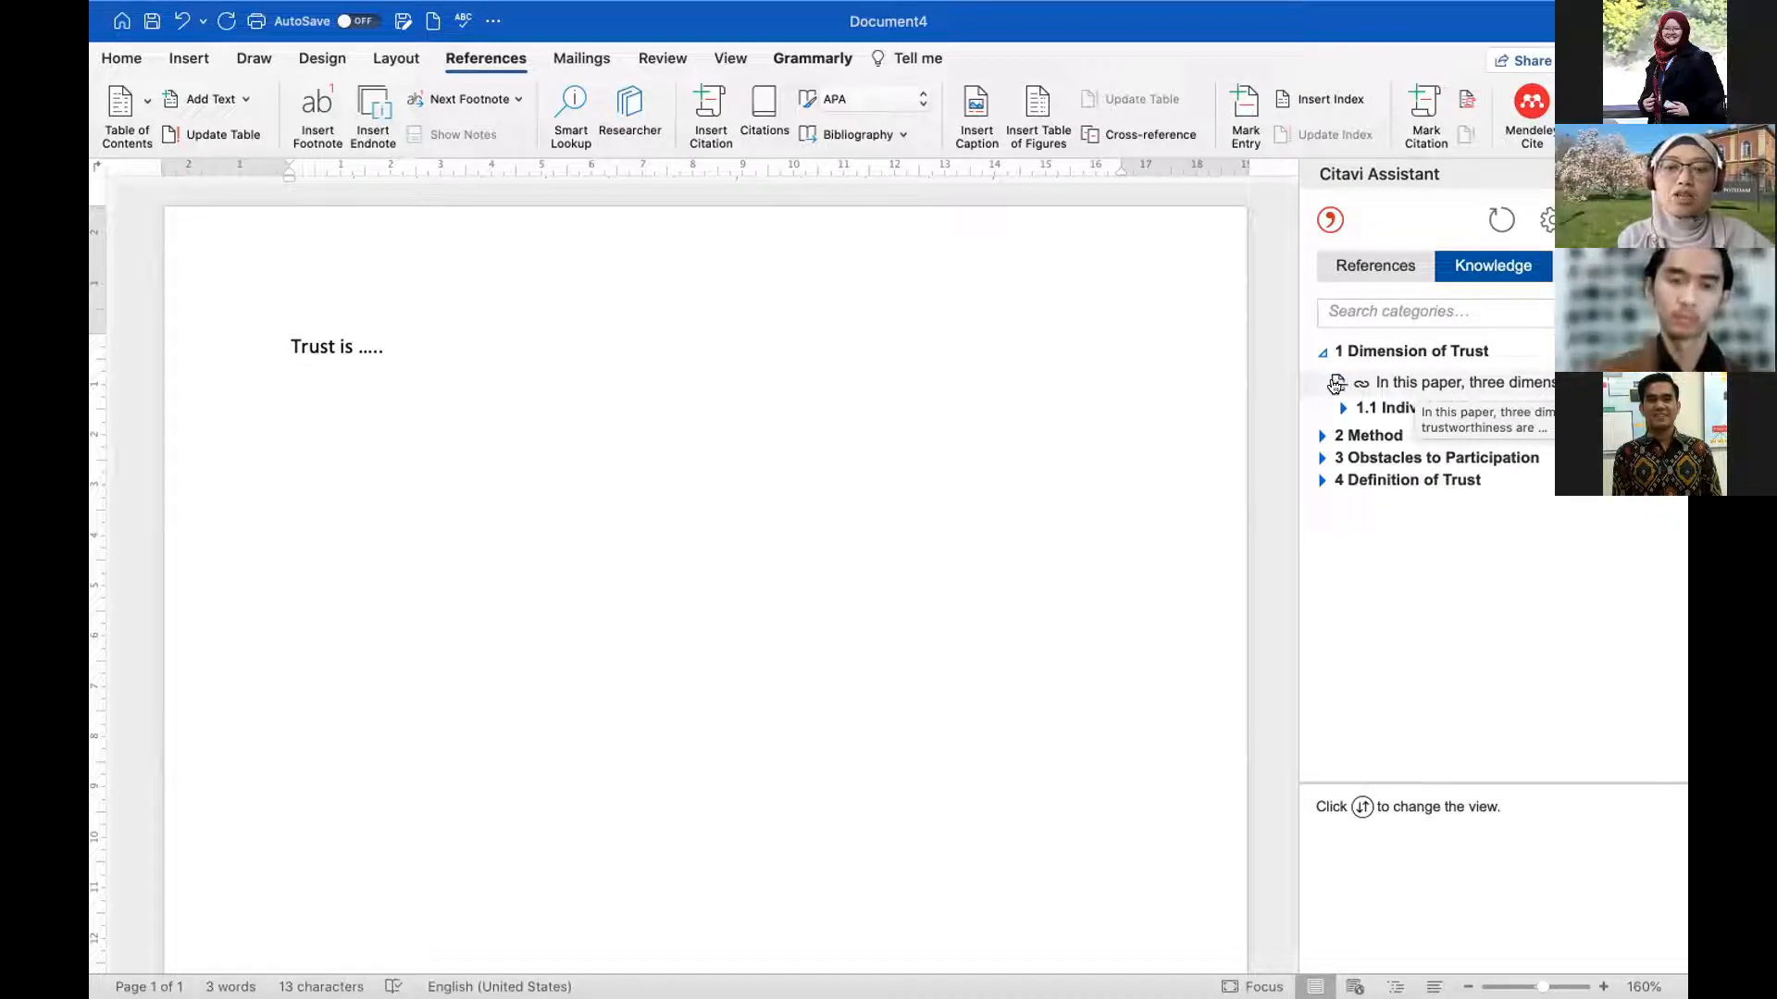
click(1336, 385)
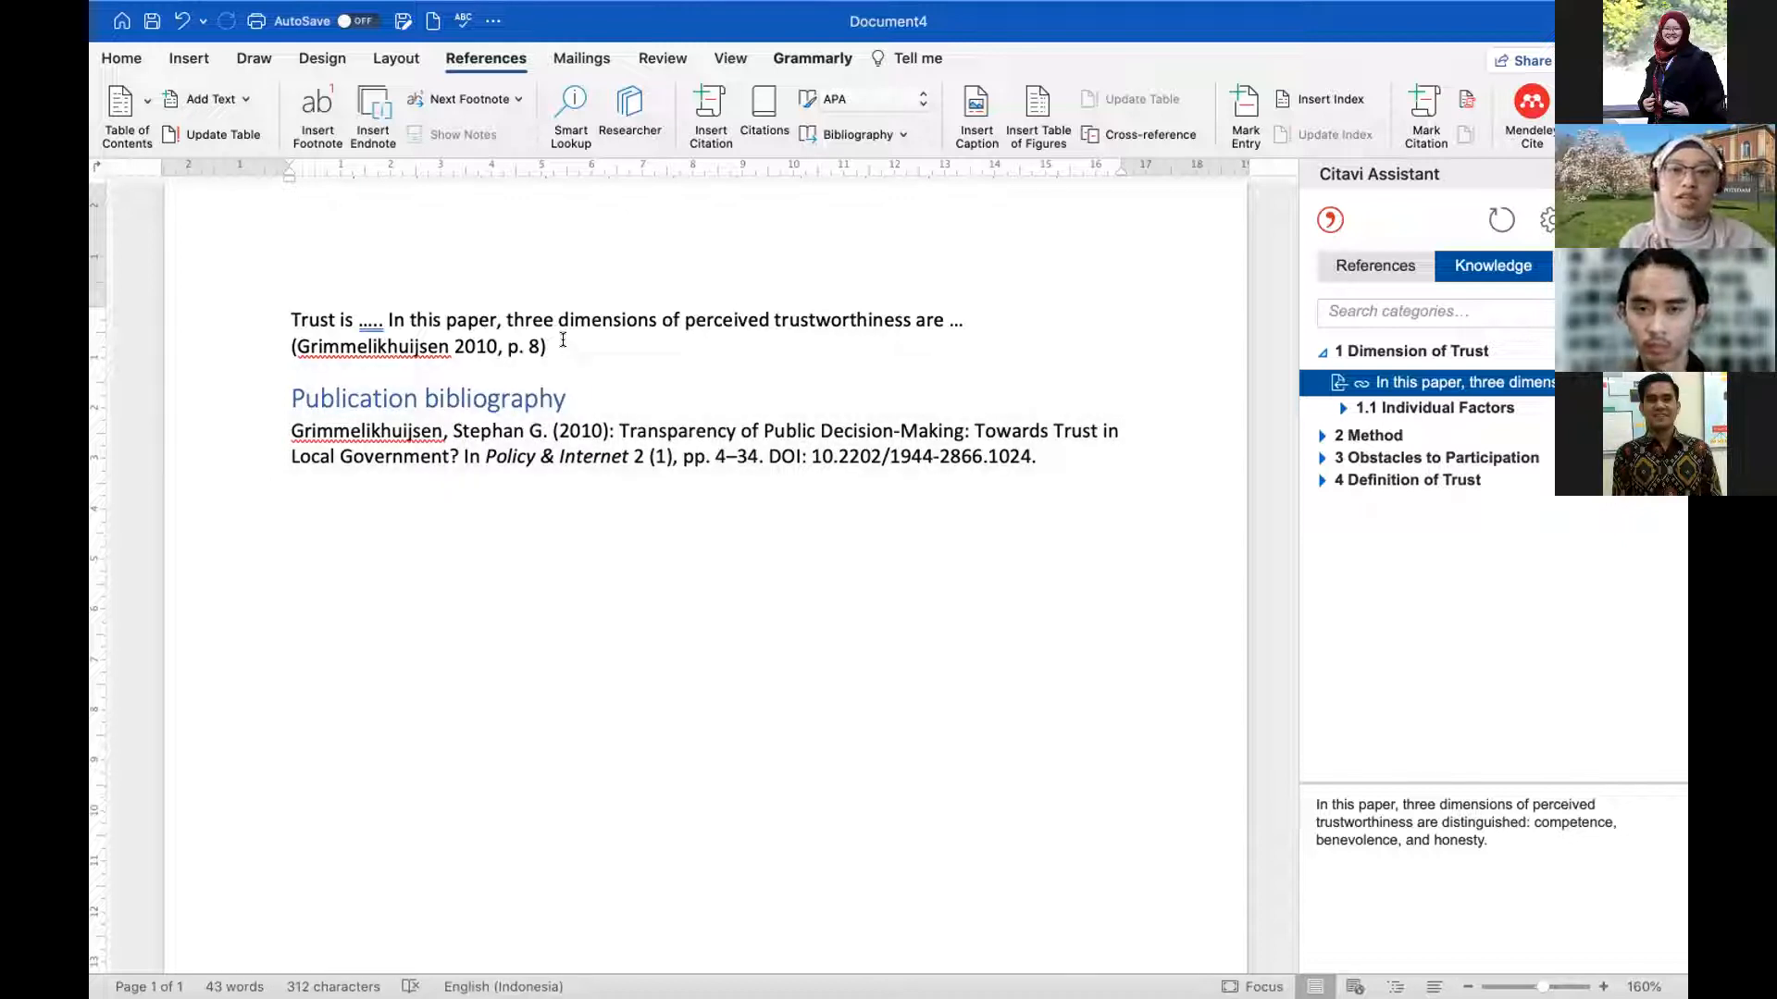
Start a new paragraph reading "Participation ..." between the inserted quotation and the bibliography, leaving a blank line above it.
key(Return)
key(Return)
key(Return)
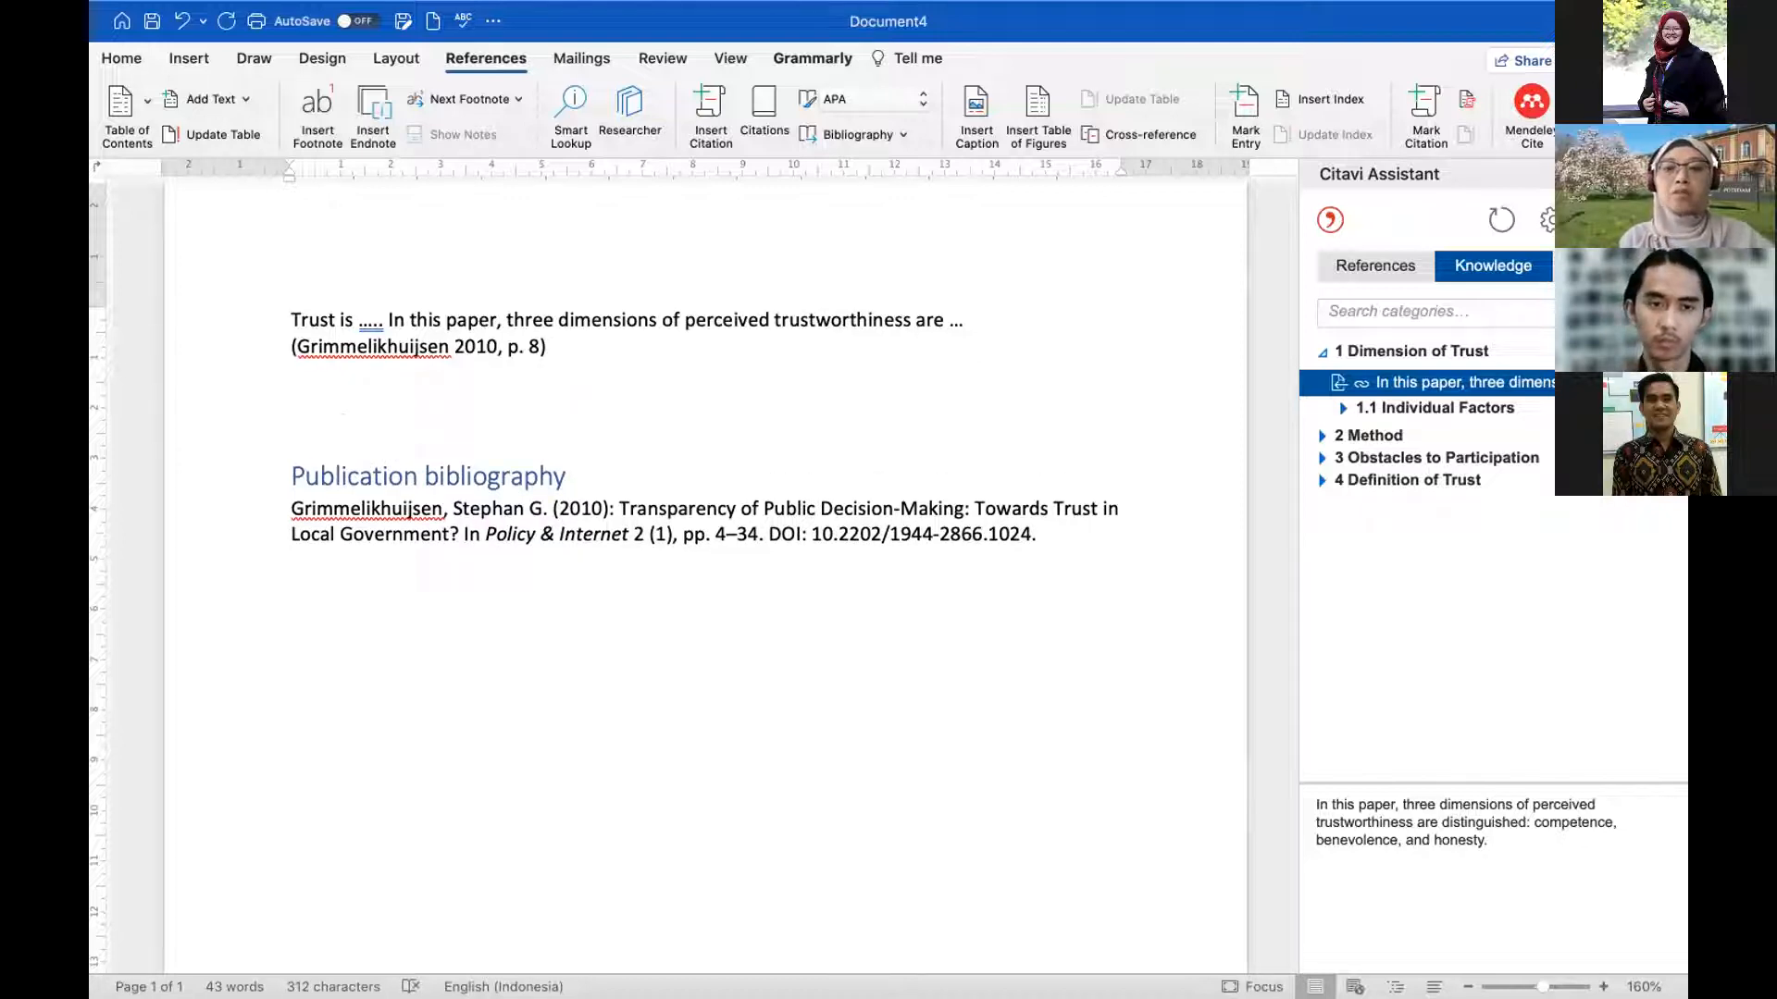
text(Part)
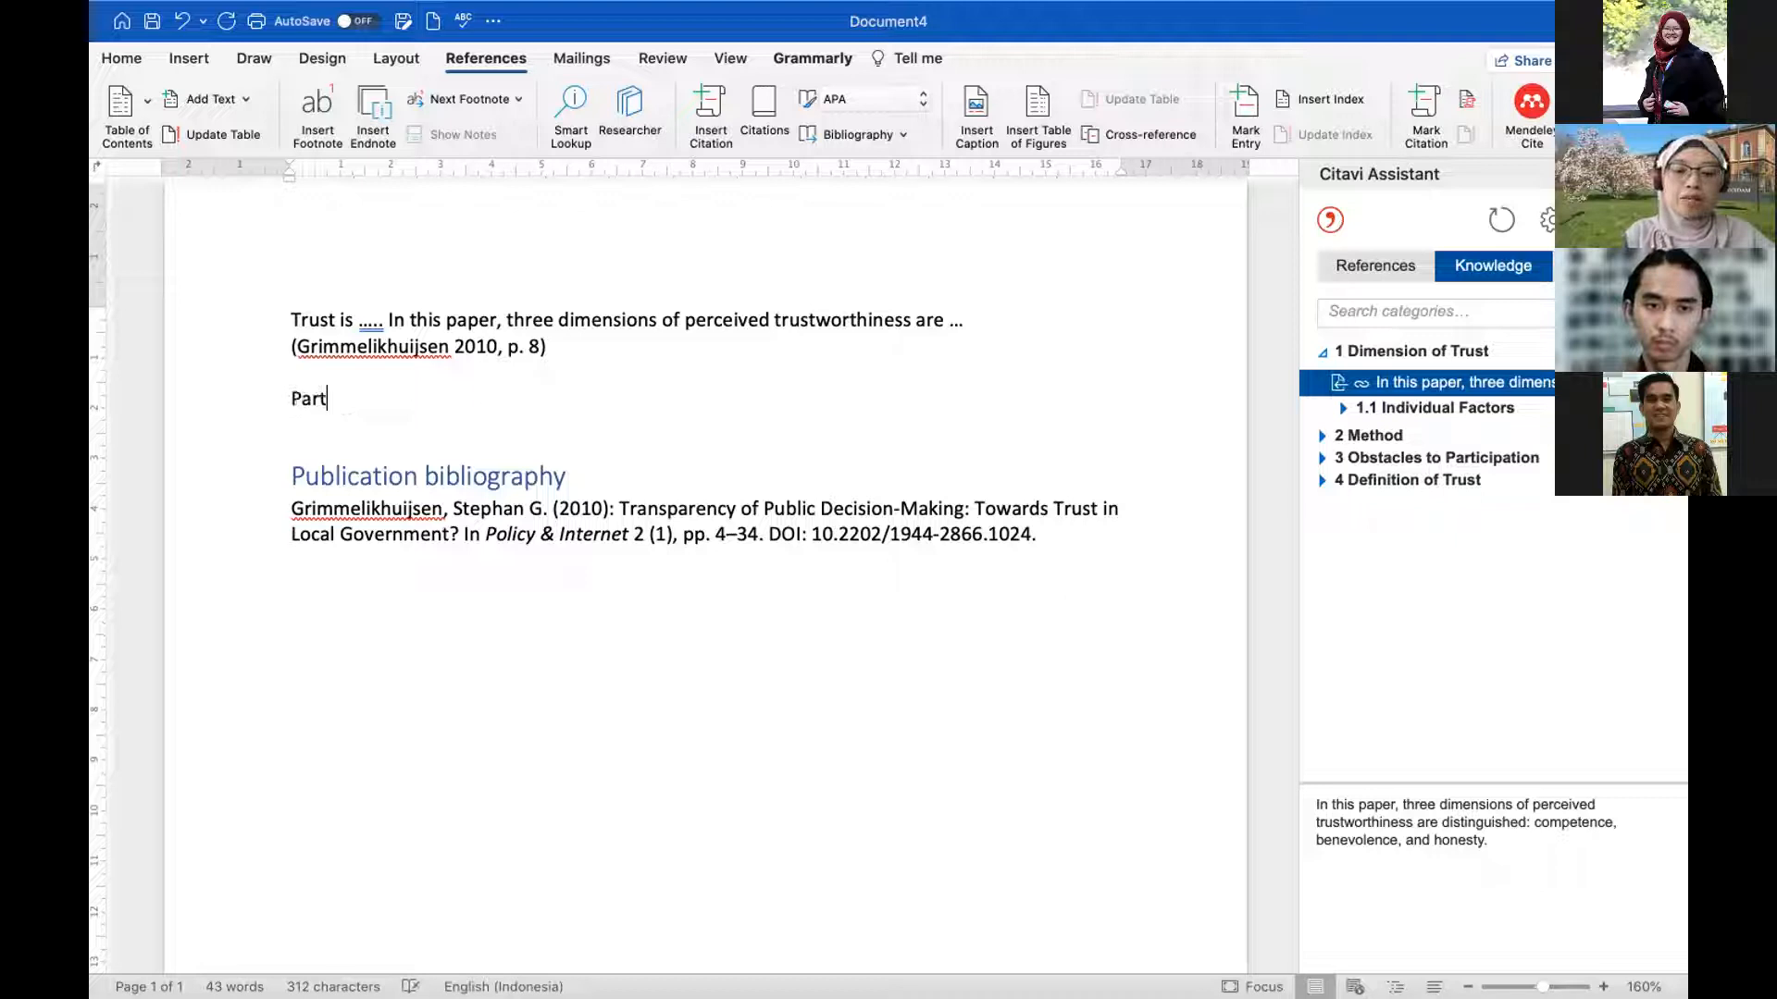
text(cipation)
key(BackSpace)
key(BackSpace)
key(BackSpace)
key(BackSpace)
key(BackSpace)
key(BackSpace)
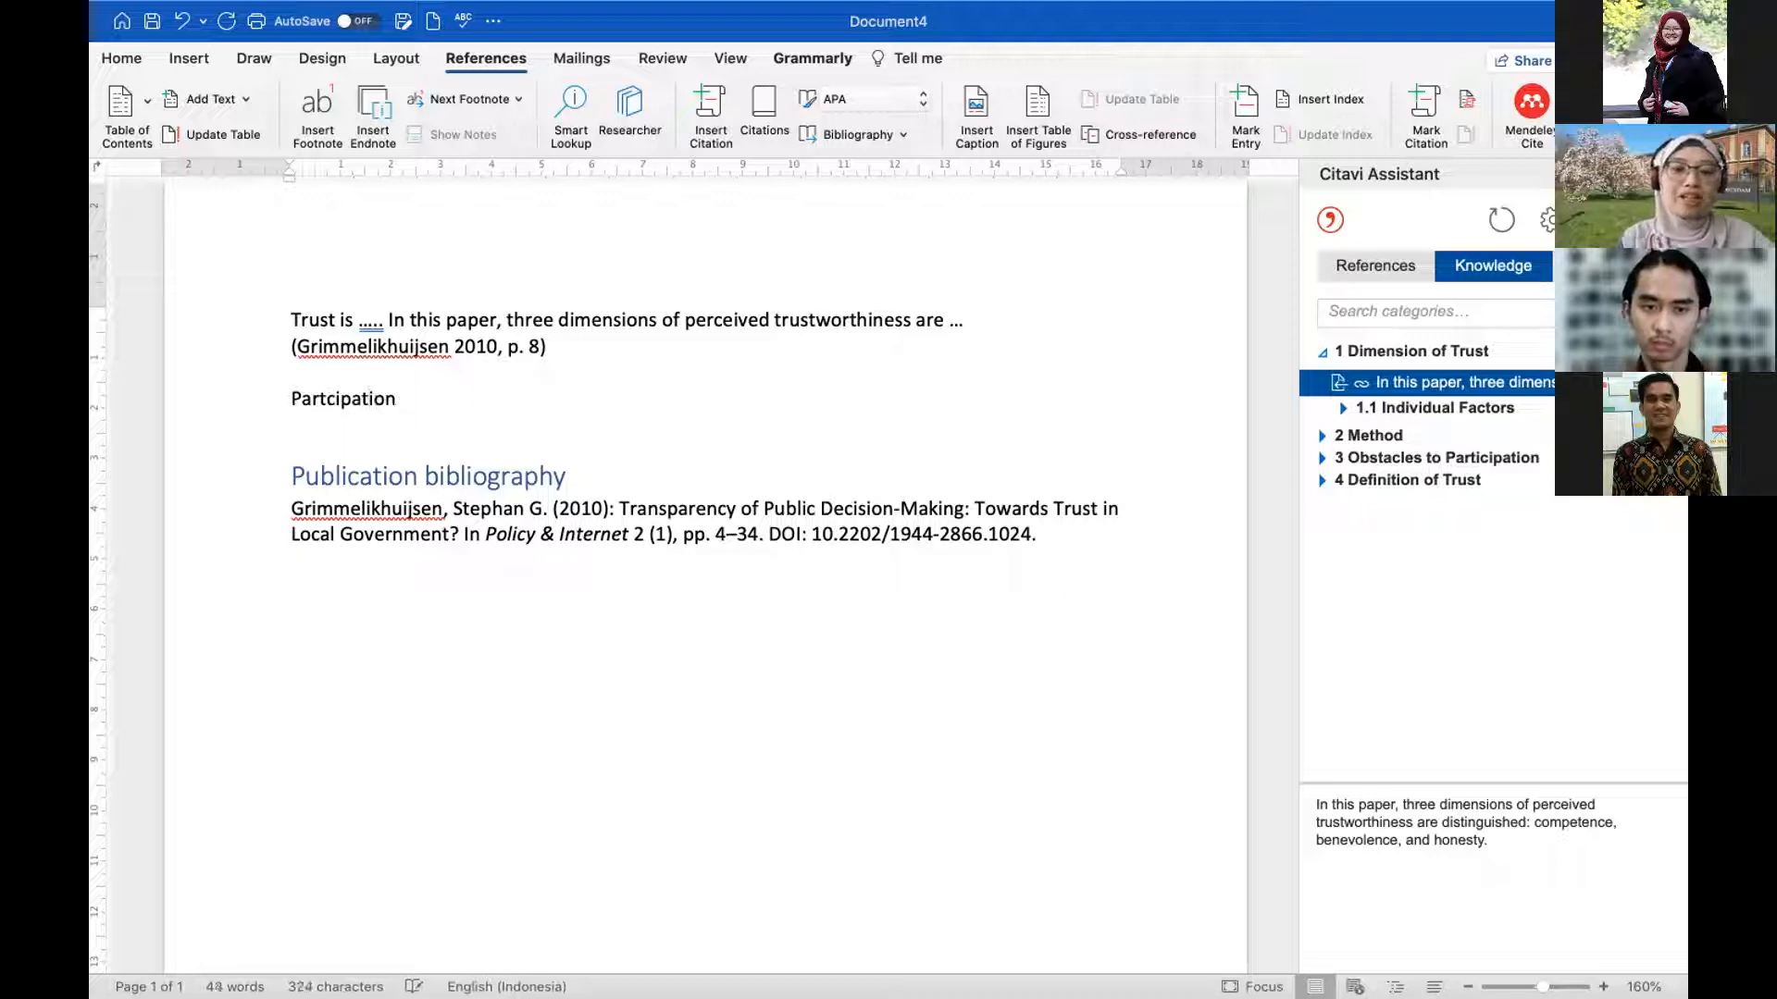
key(BackSpace)
key(BackSpace)
text(ic)
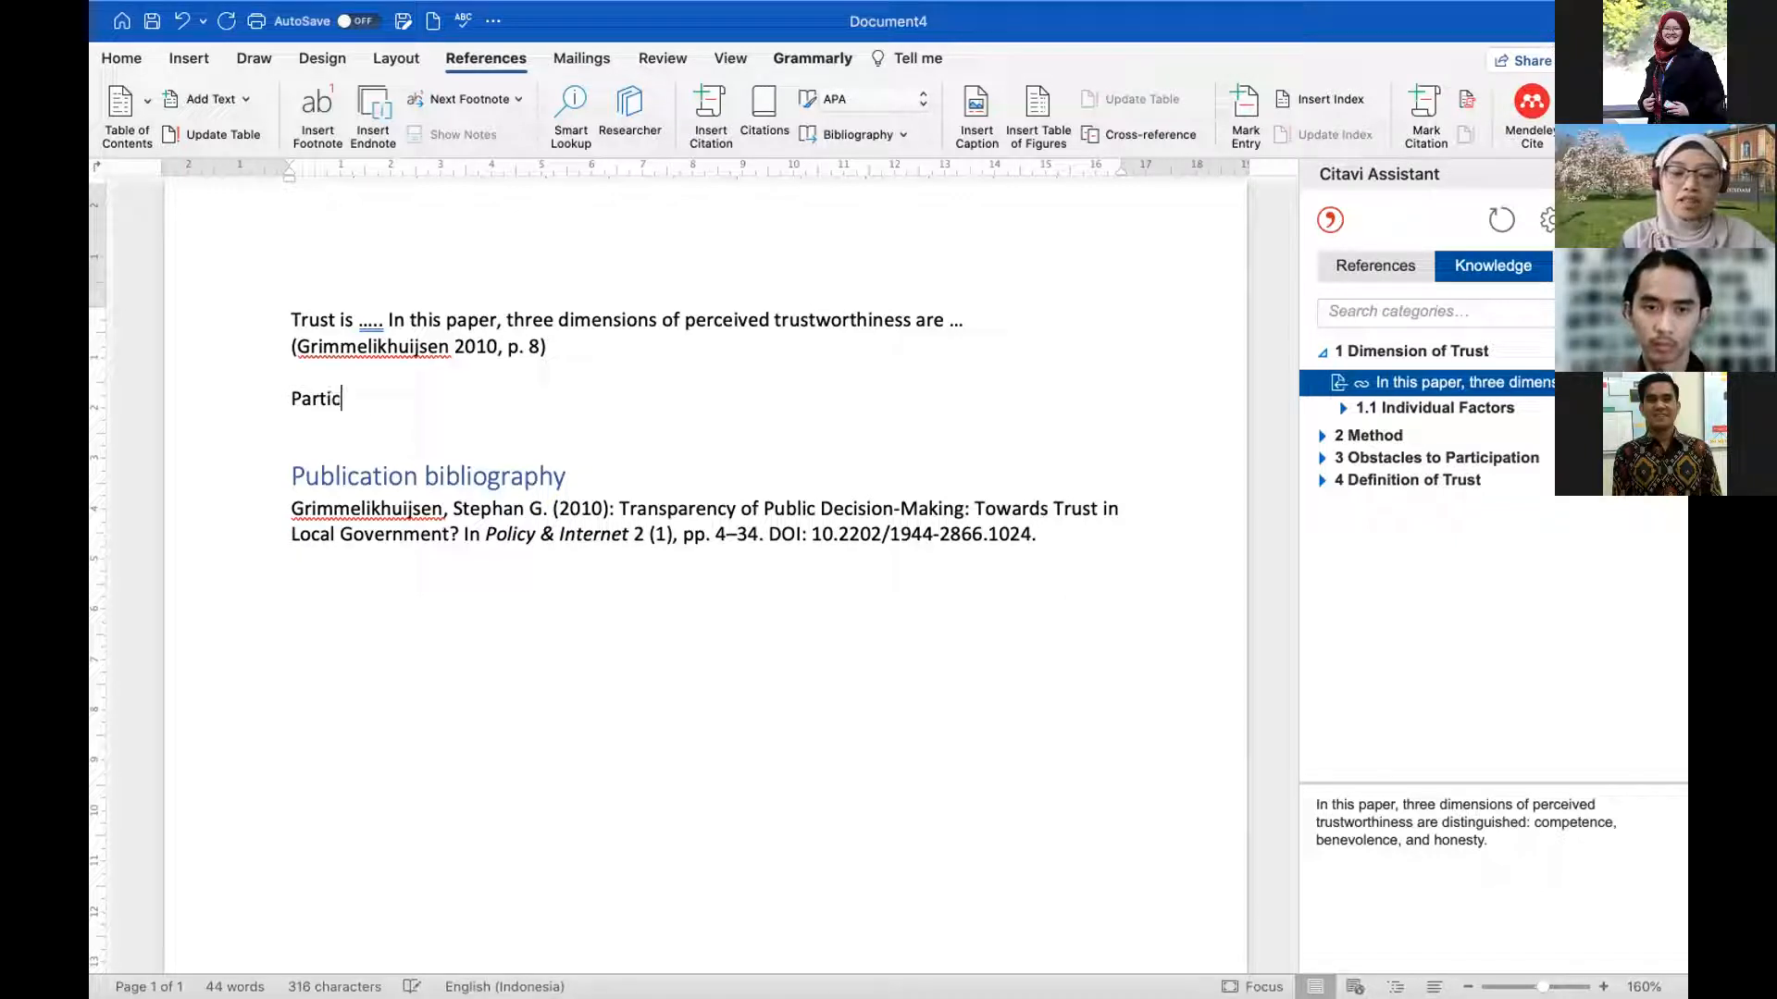
text(ipation)
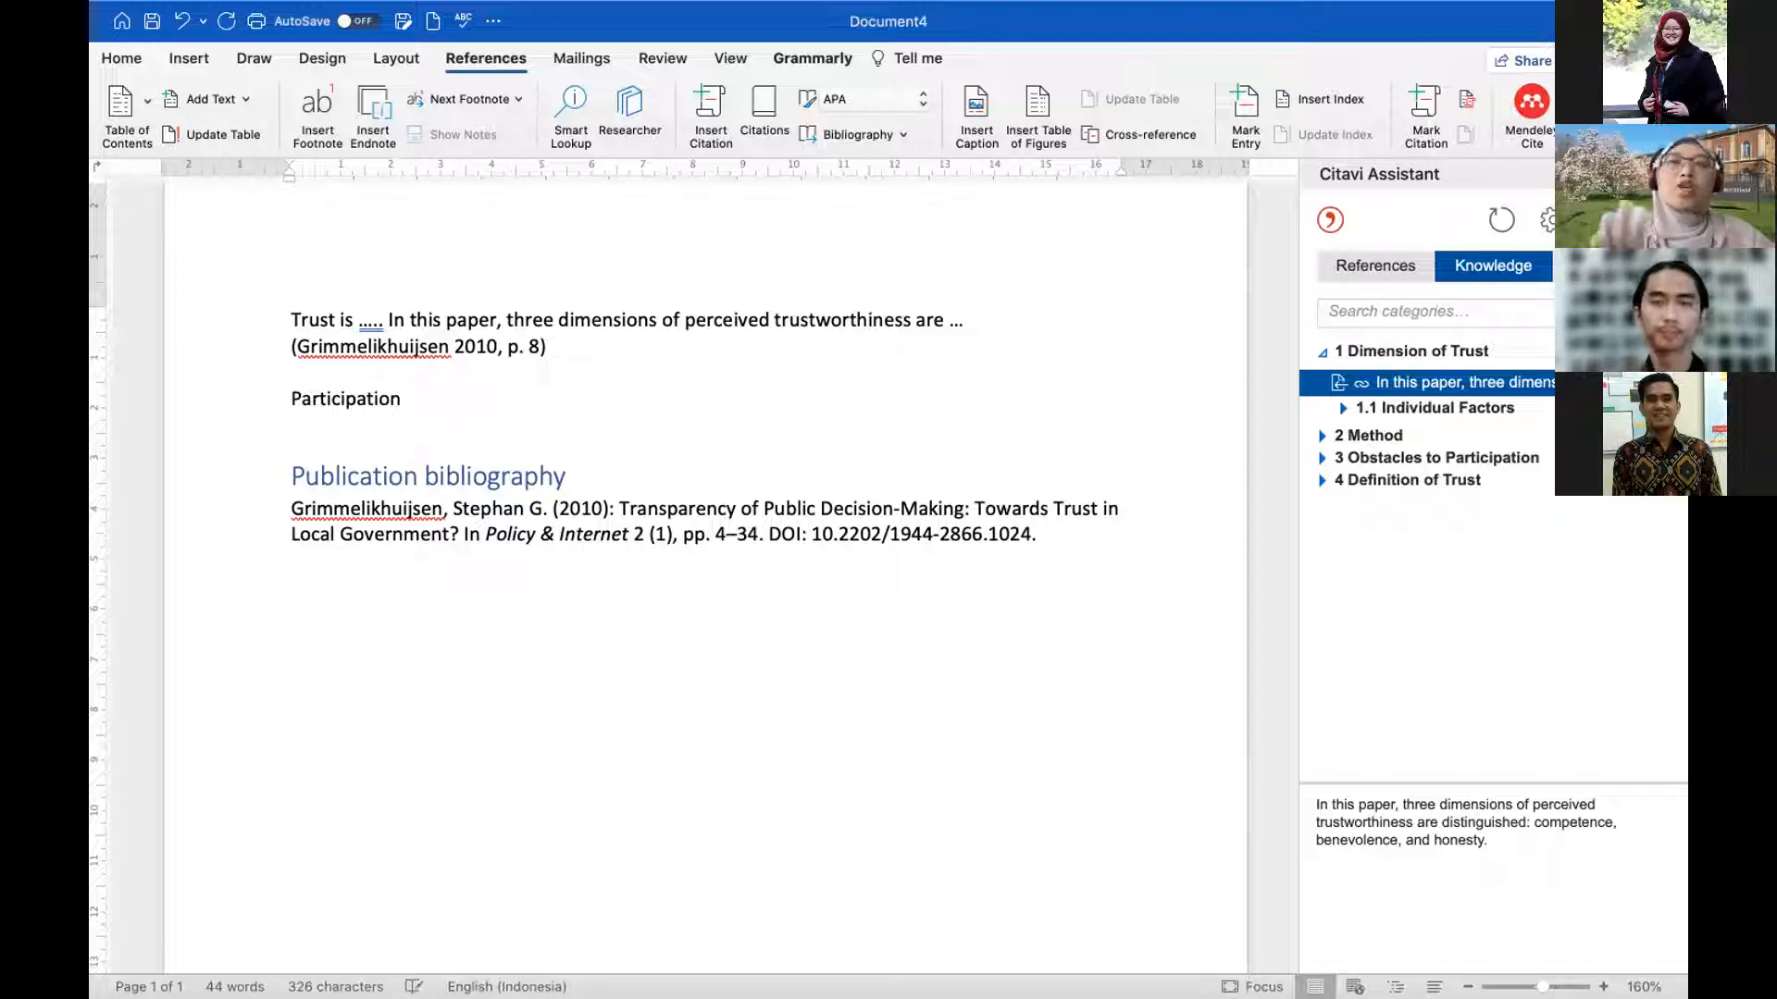
text( ...)
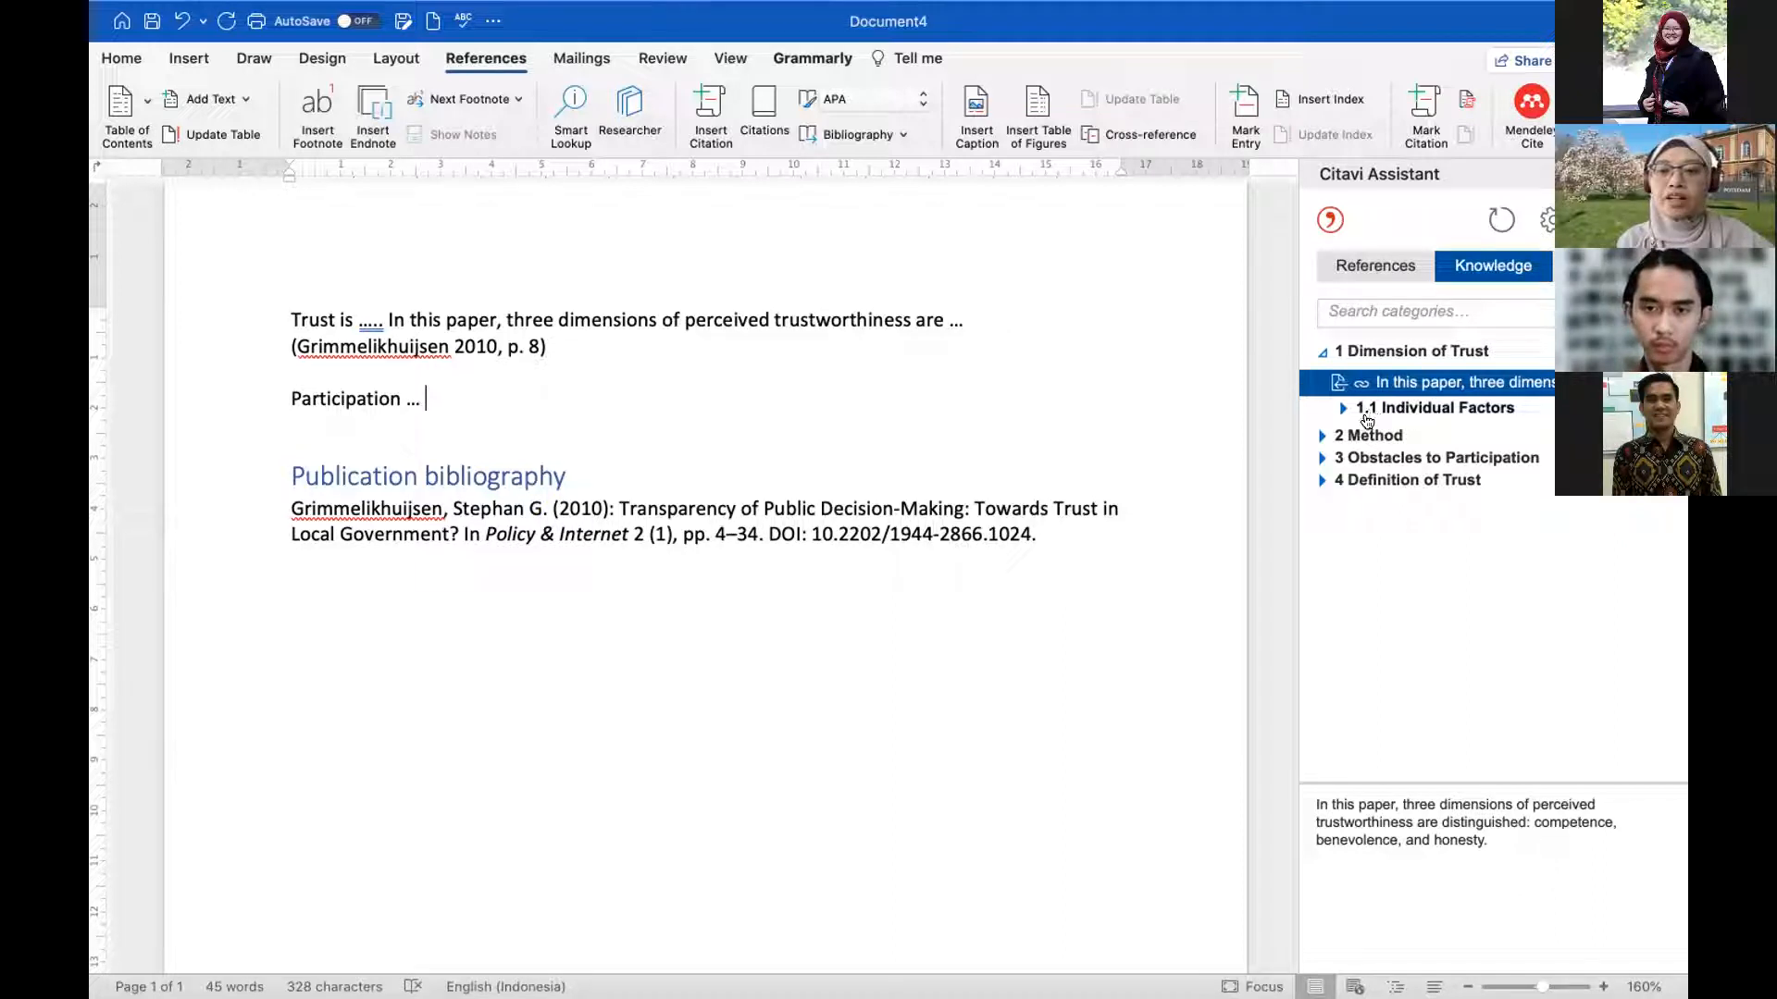
Expand "3 Obstacles to Participation" and insert its "Traditional public officials" quotation with citation after "Participation ...".
click(1322, 459)
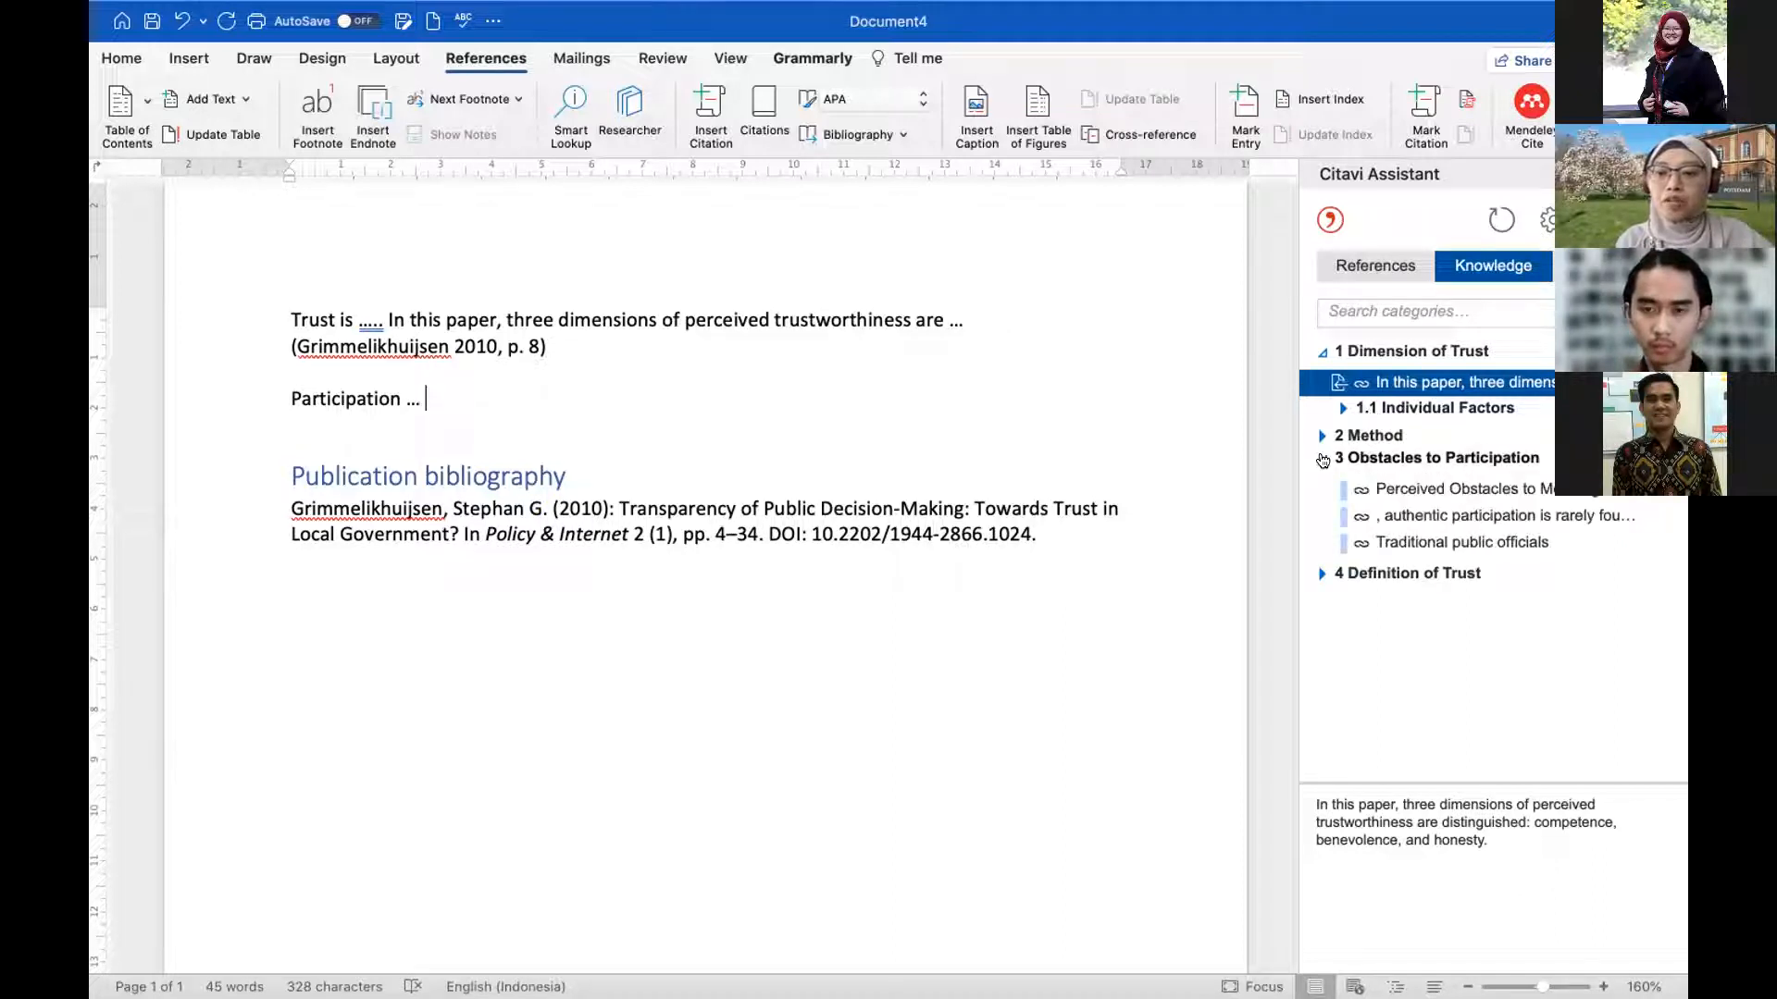
mouse_move(1410, 523)
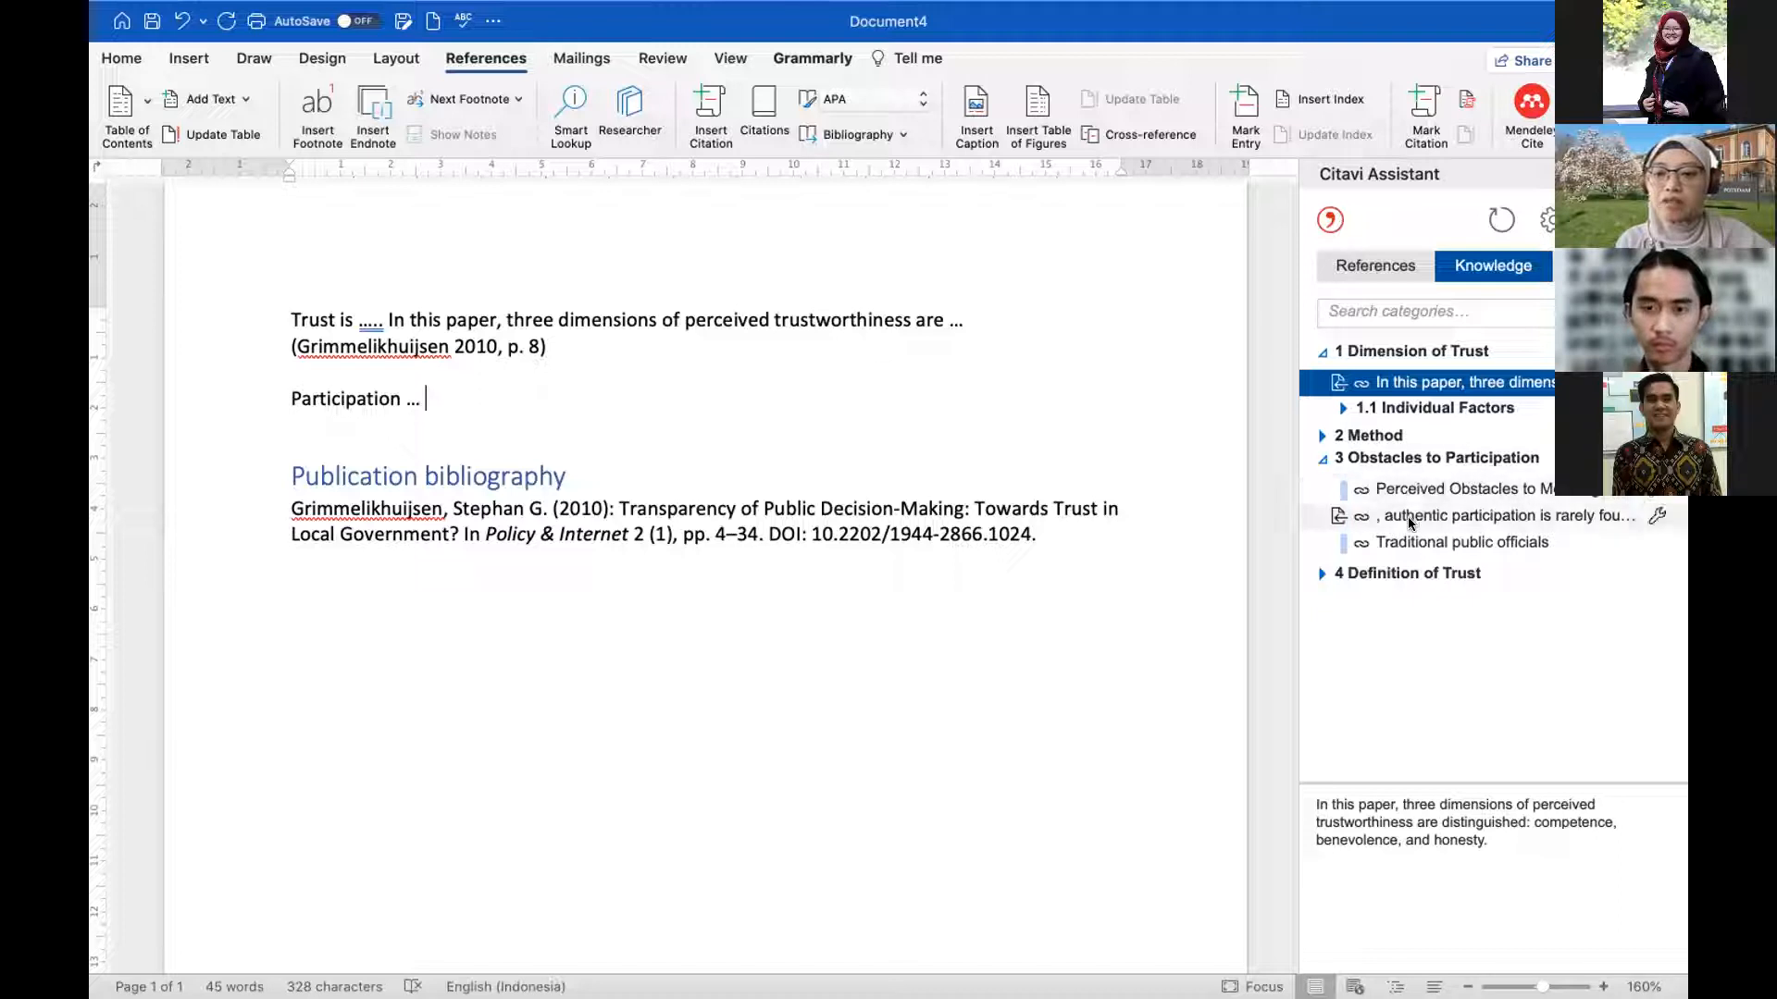
click(1337, 543)
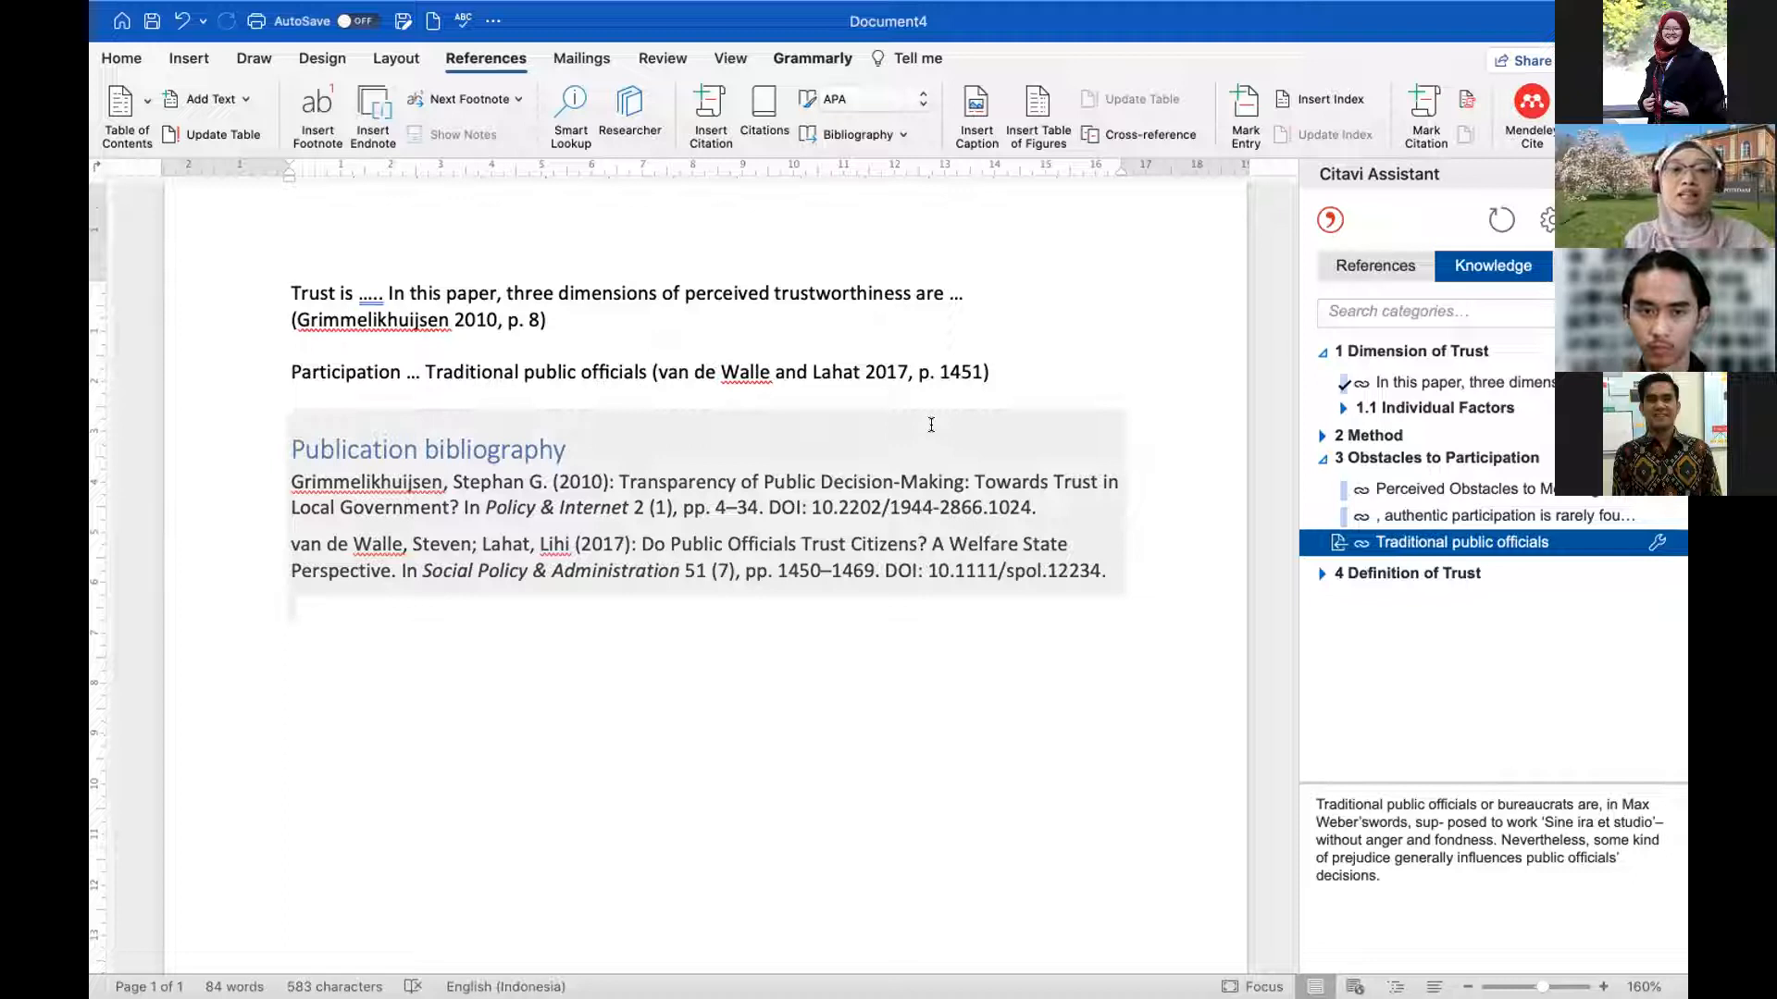
click(661, 408)
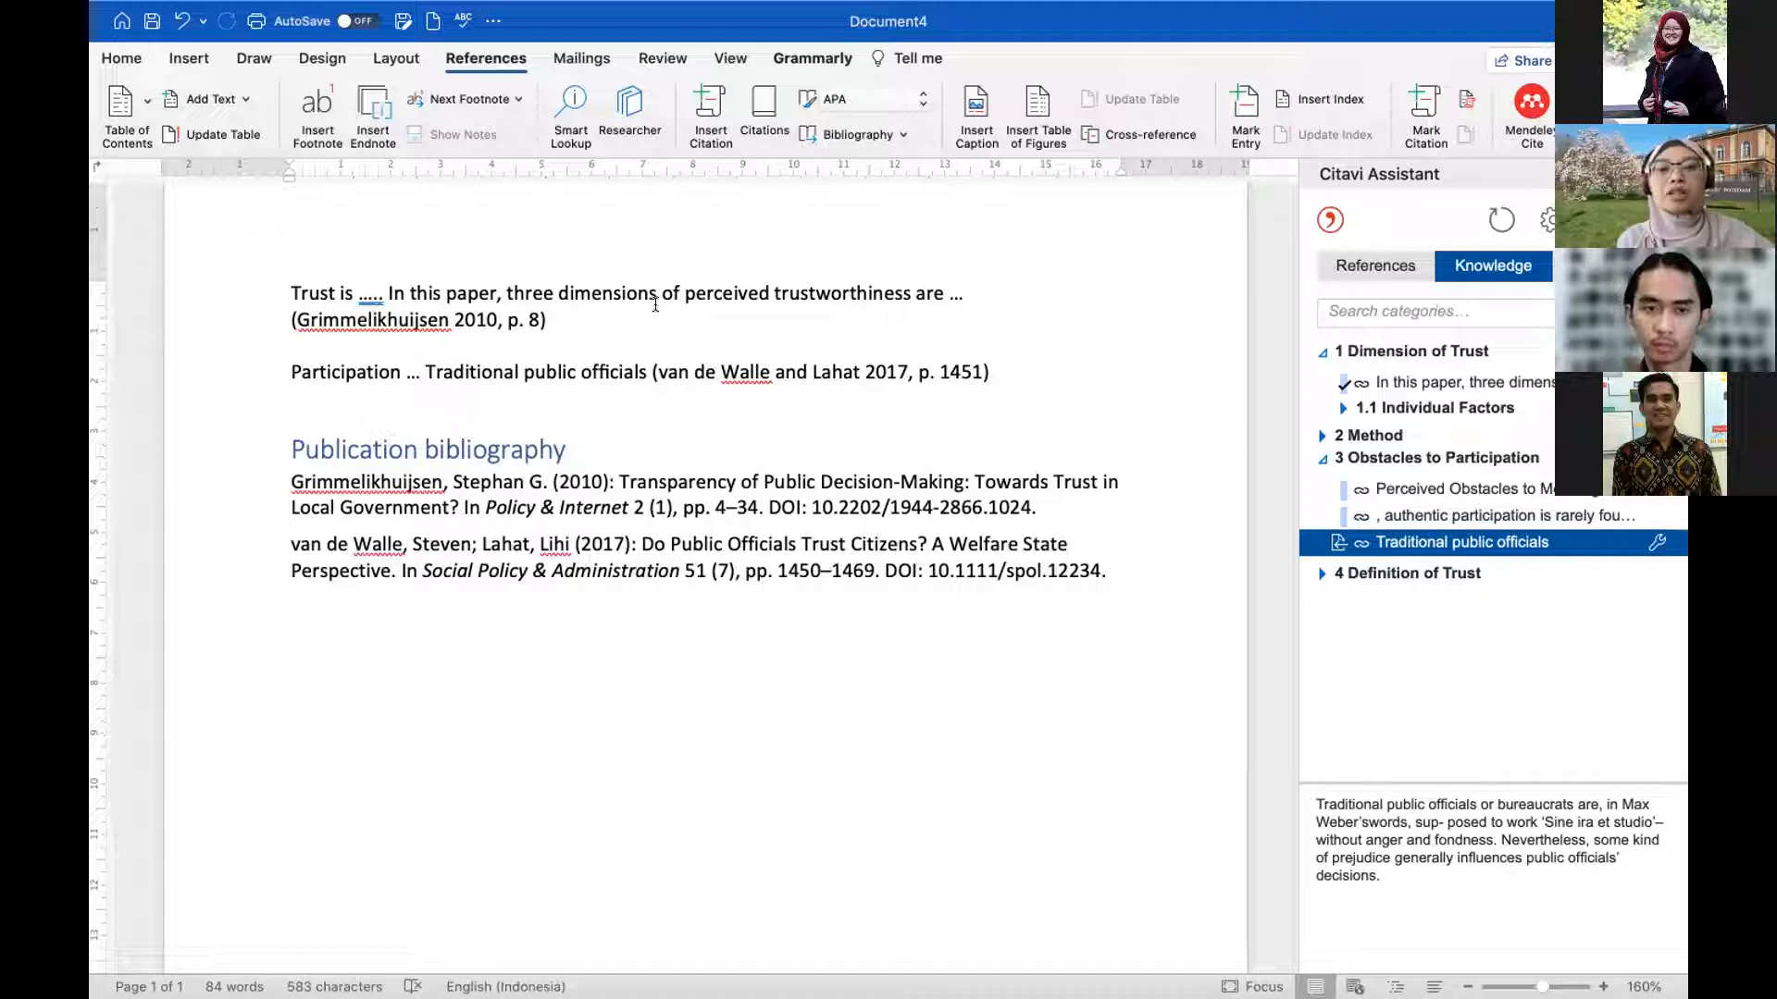
Check the "three dimensions" knowledge item against the first bibliography entry, and view Word's available citation styles without changing the style.
click(1490, 385)
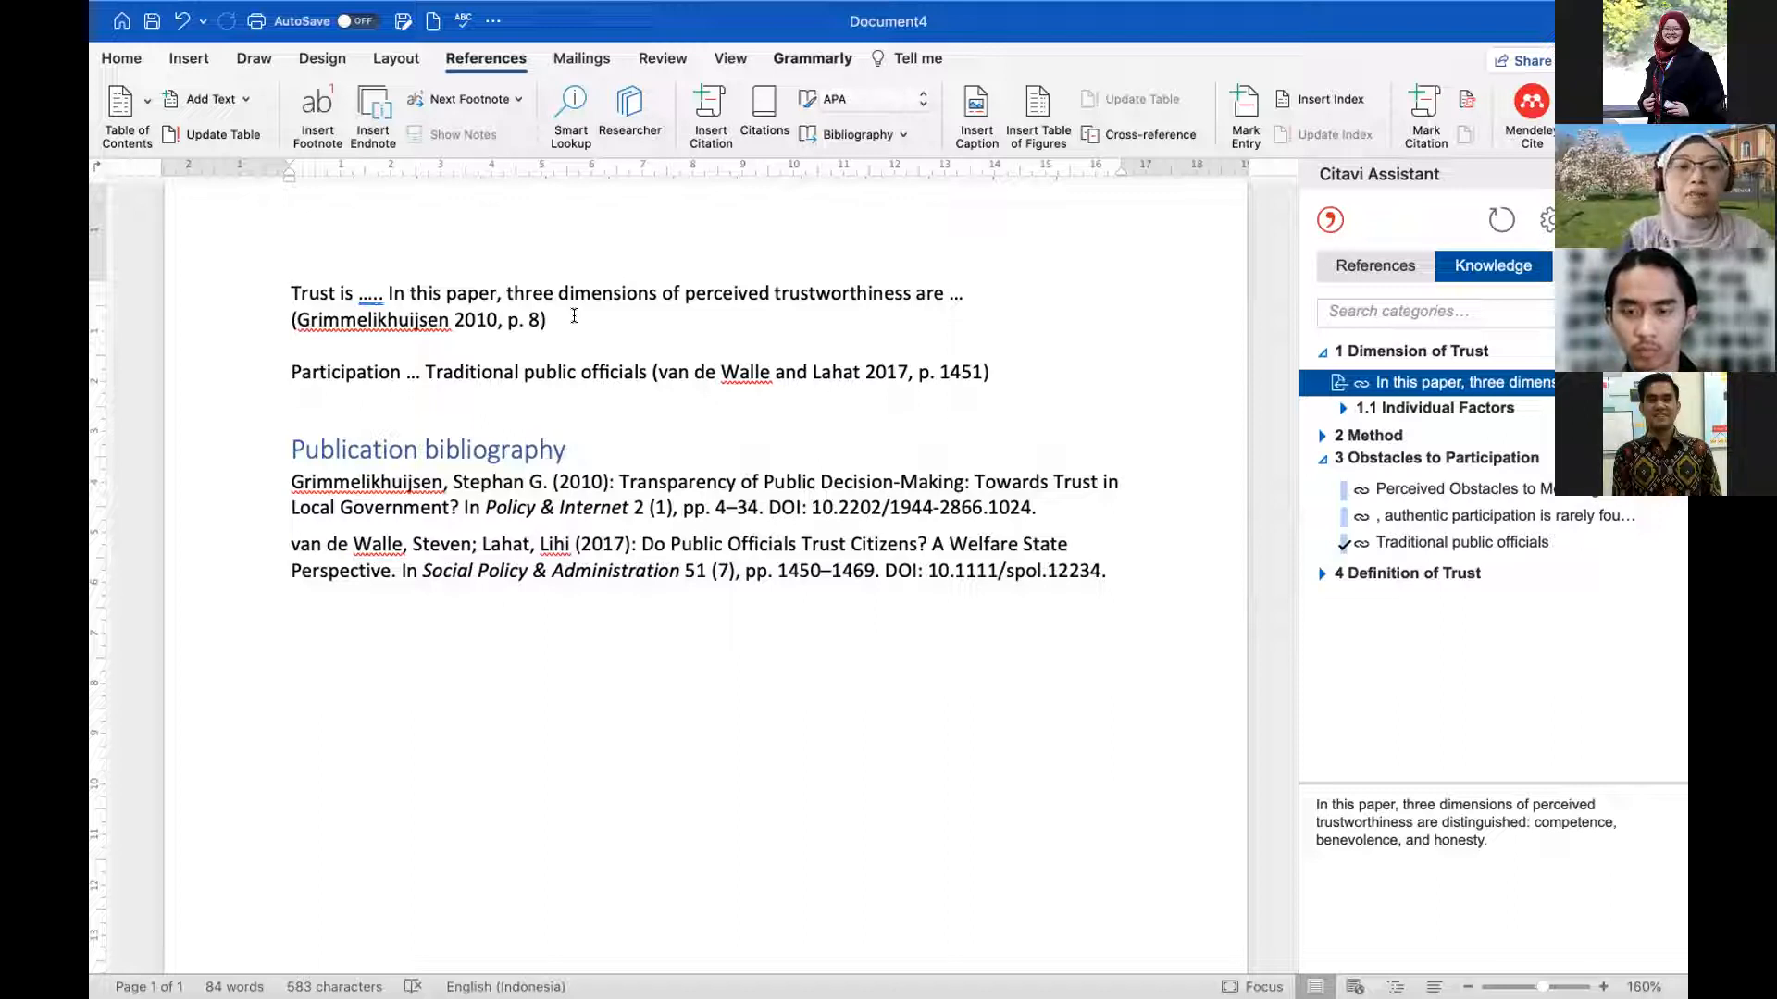
click(288, 480)
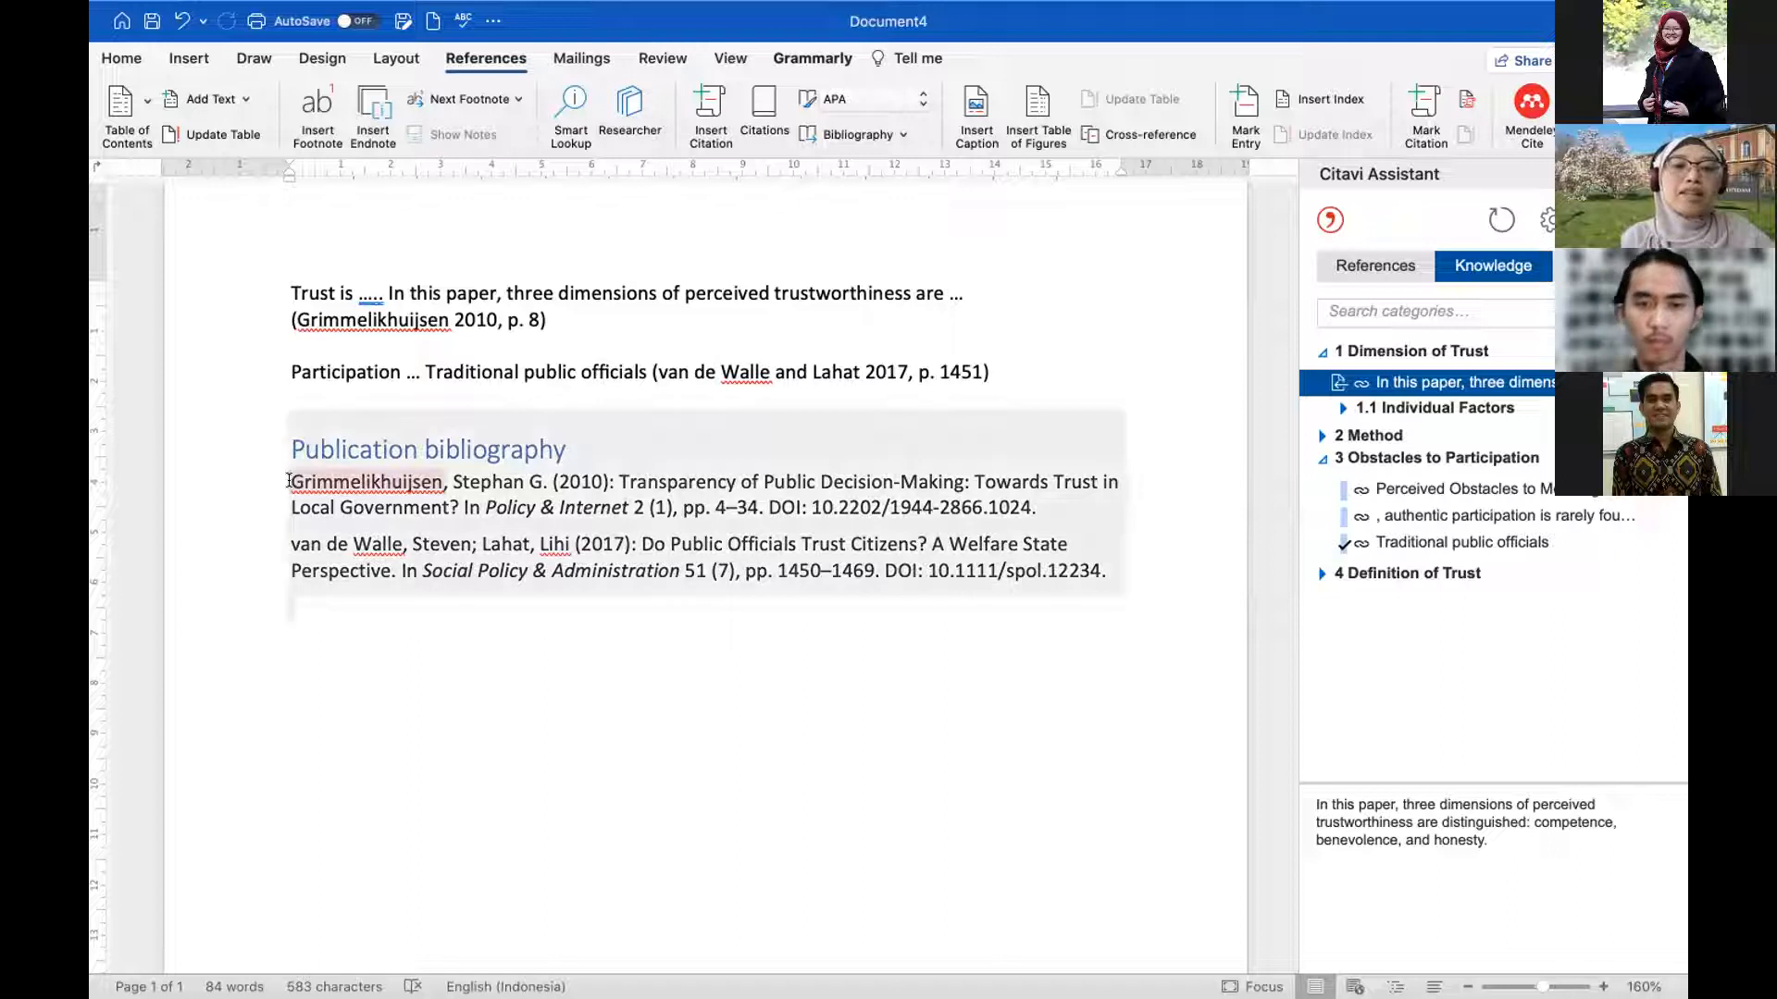
click(923, 93)
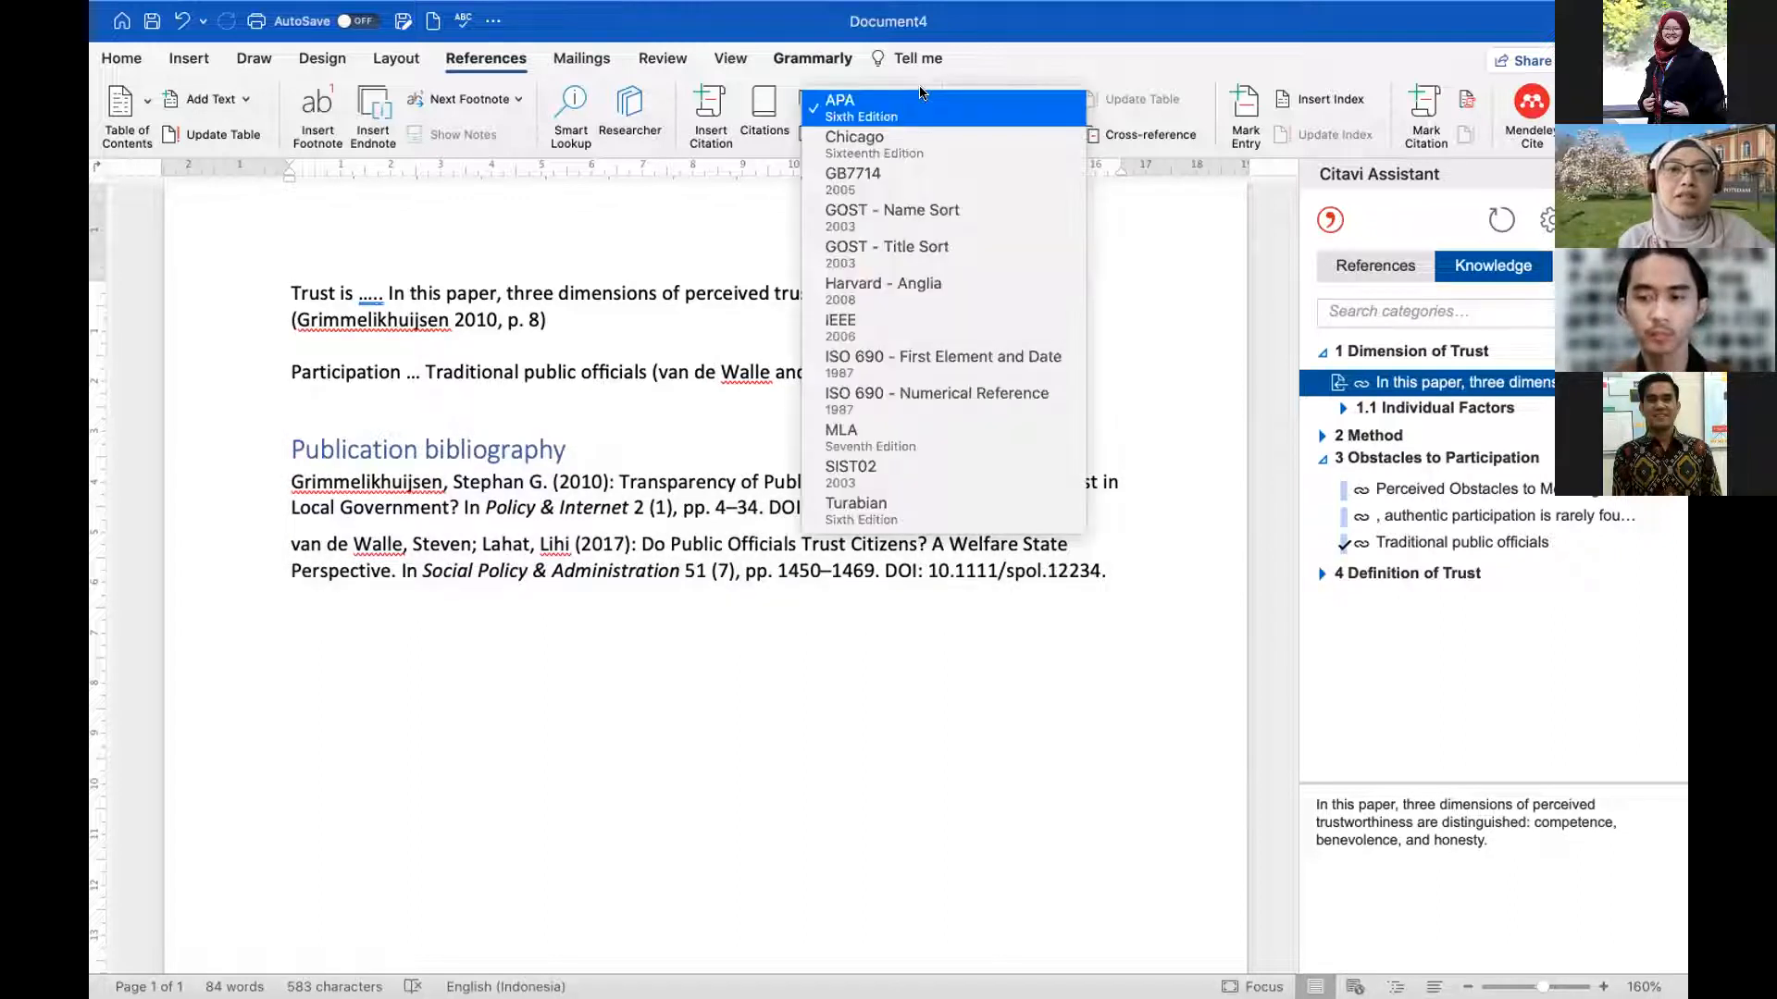
click(630, 233)
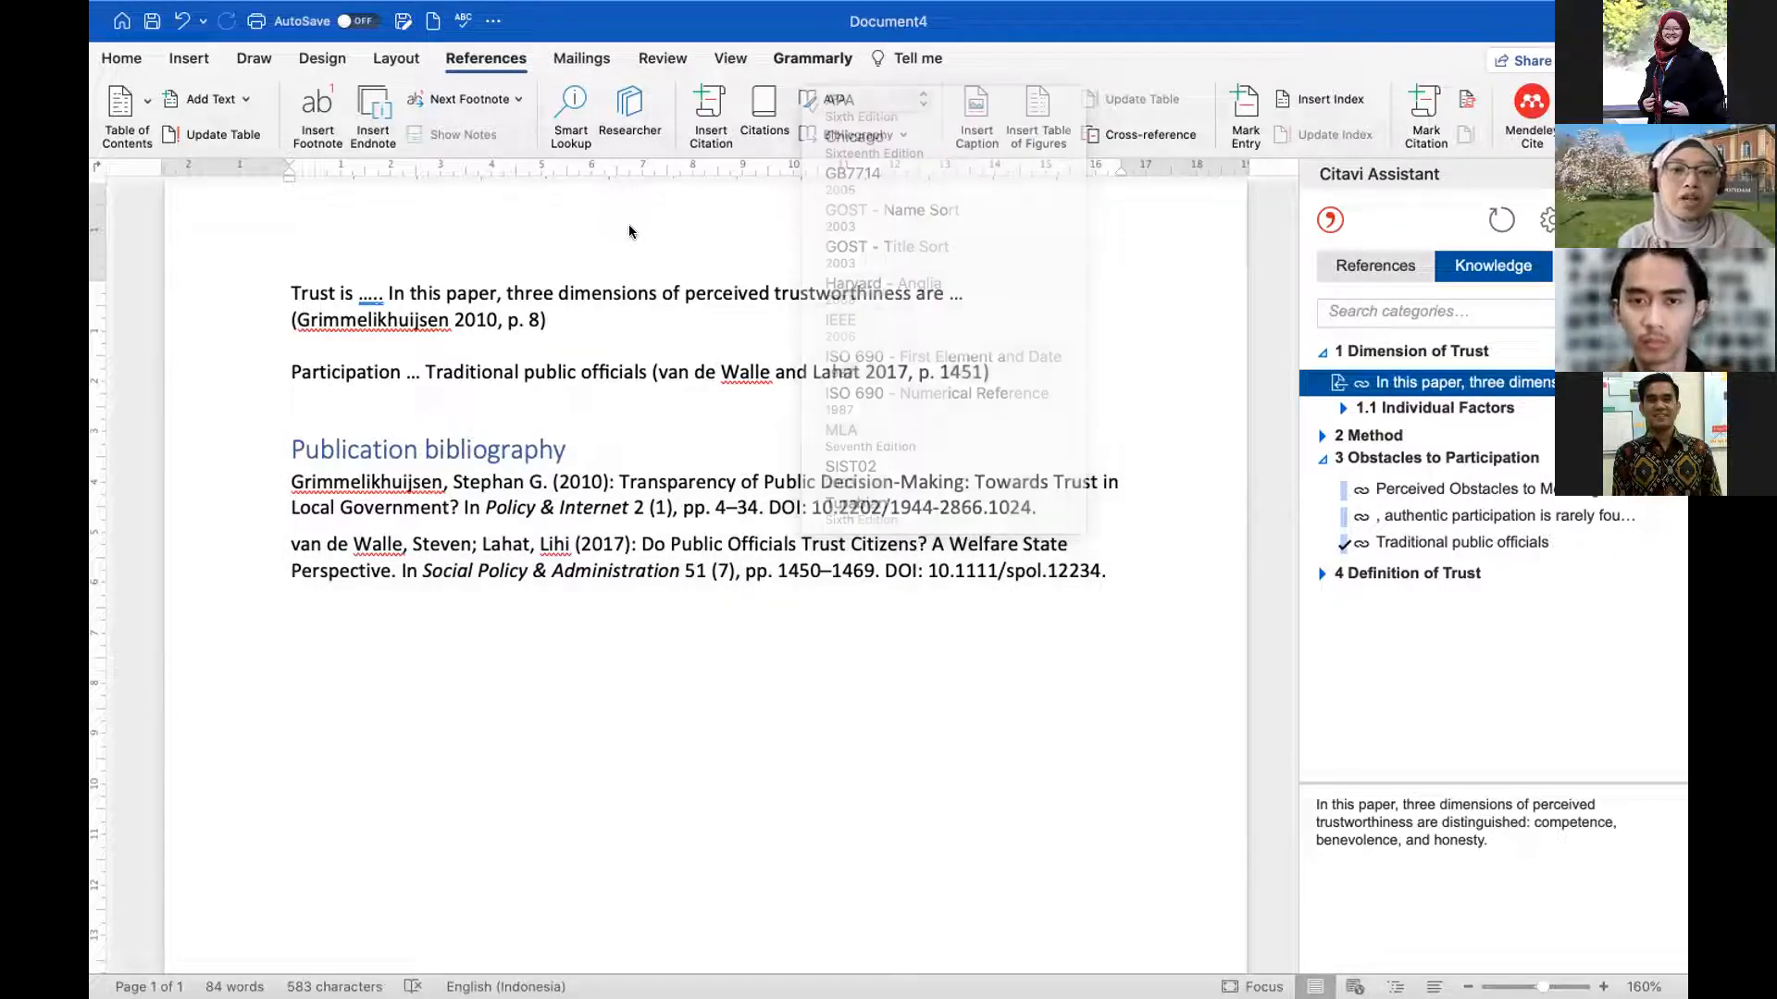